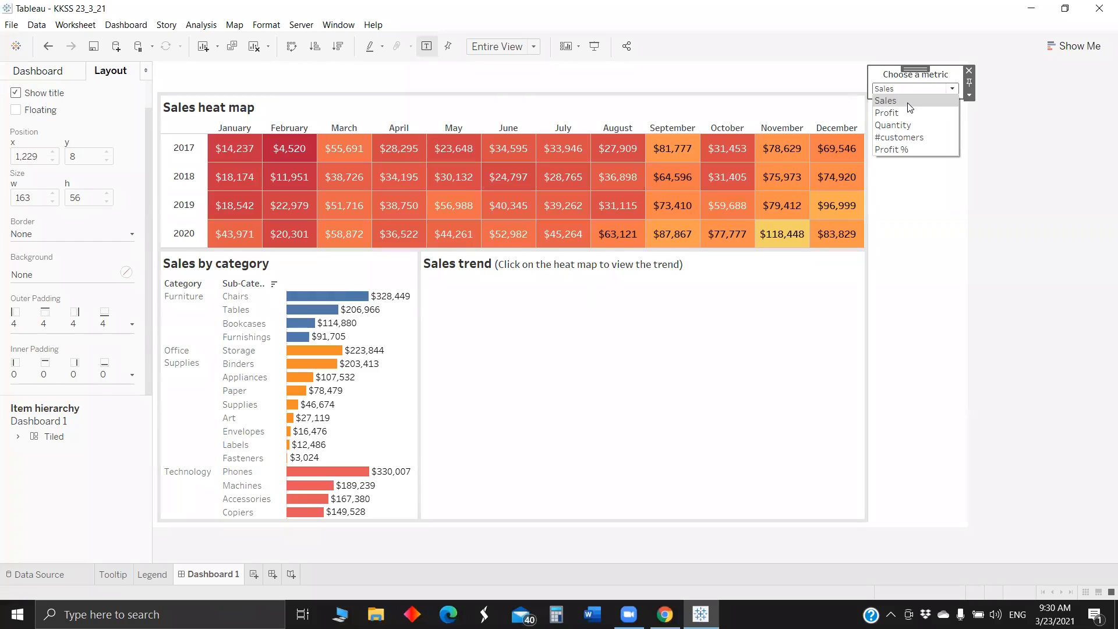
- Switch the dashboard metric through Sales, Profit and Quantity, inspecting the heat map tooltips
click(905, 100)
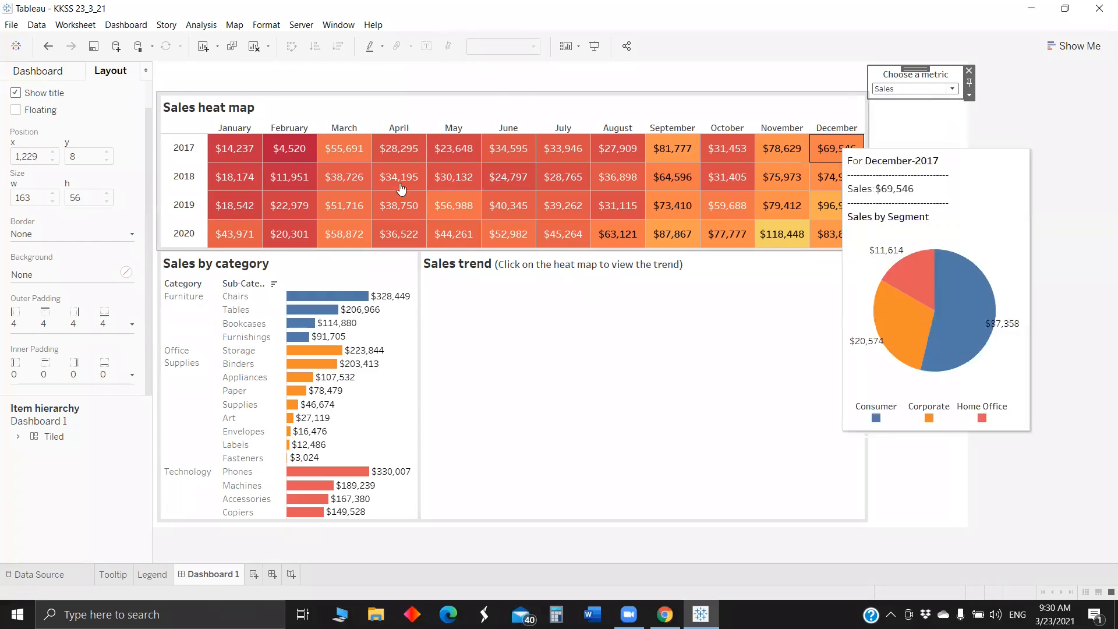
mouse_move(210, 172)
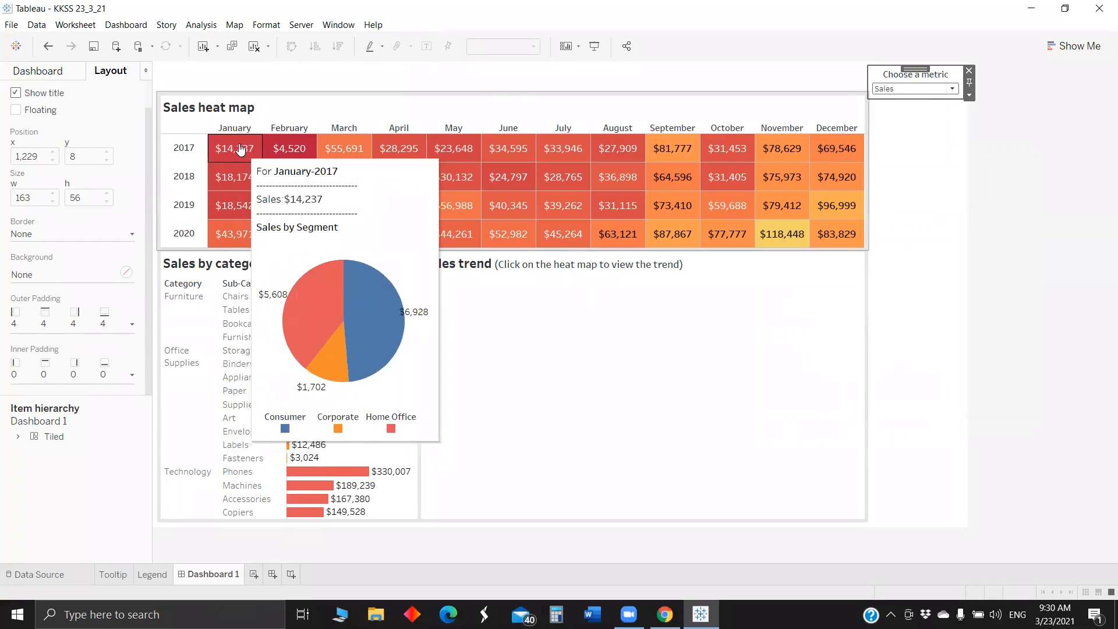
click(896, 88)
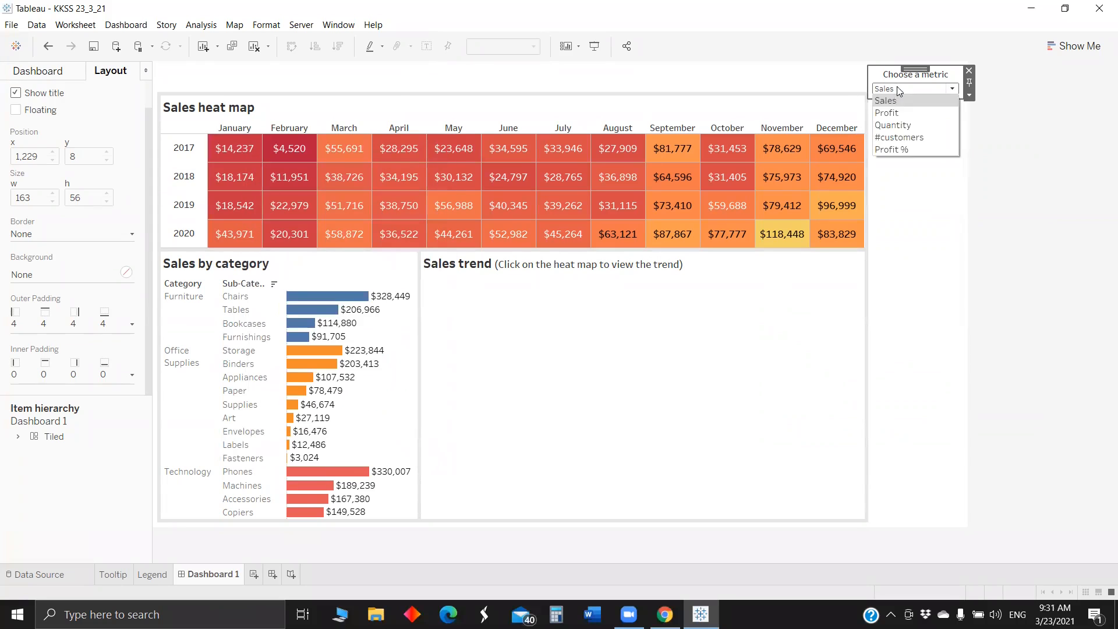
click(904, 110)
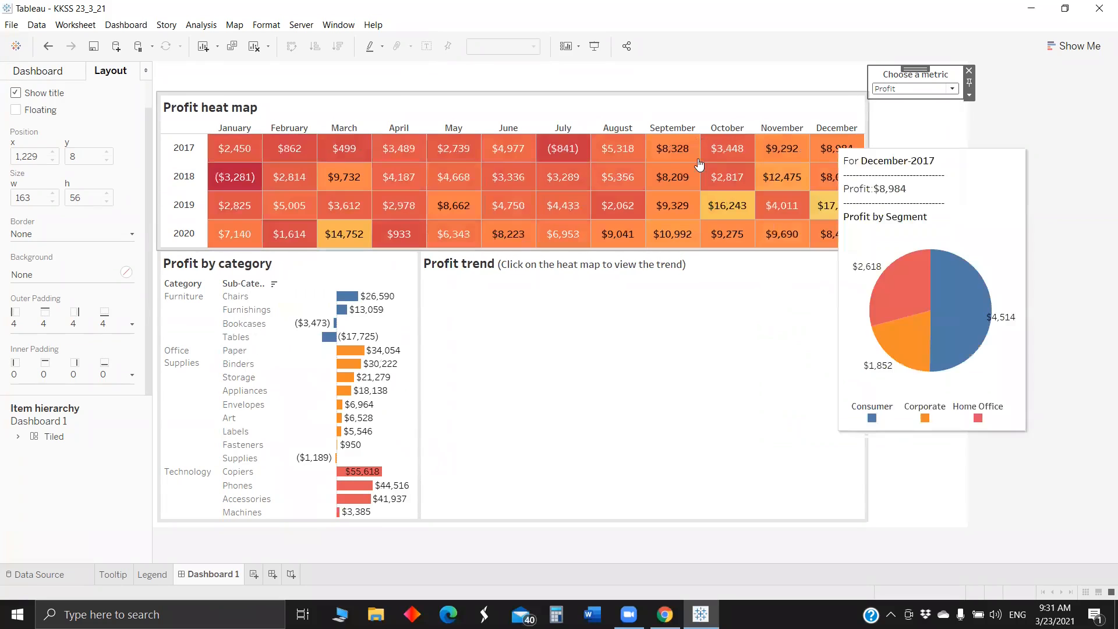
click(919, 89)
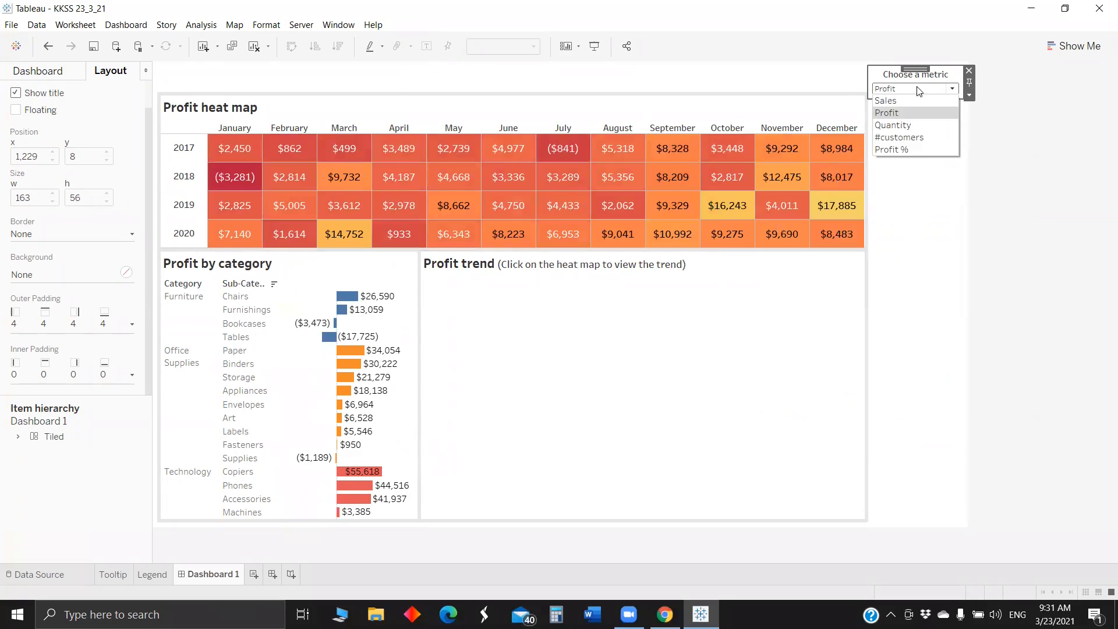
click(908, 124)
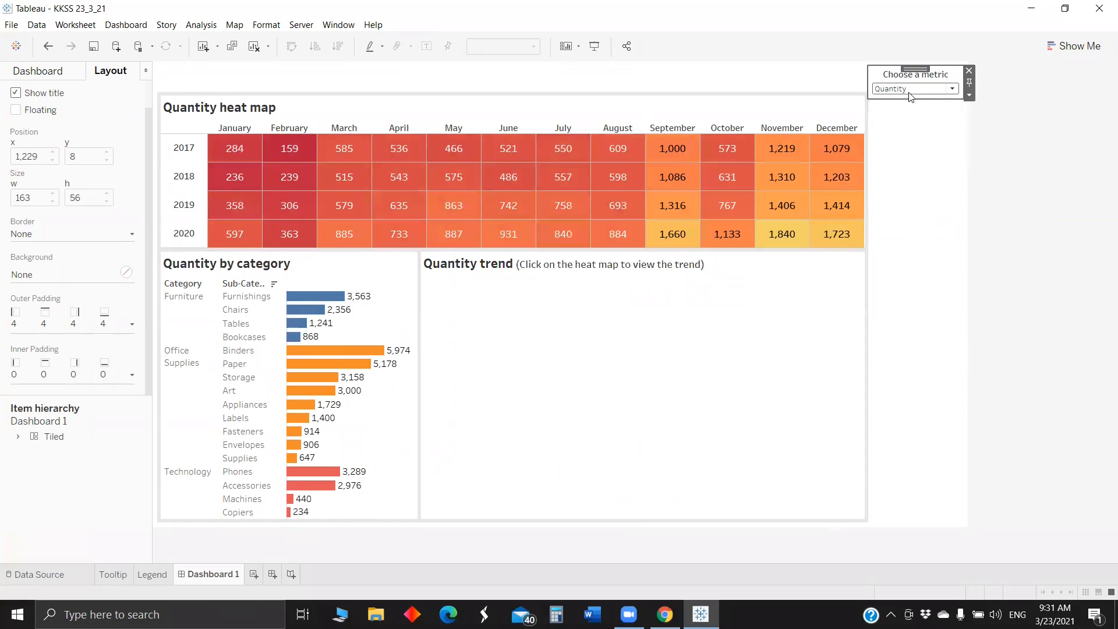
click(911, 91)
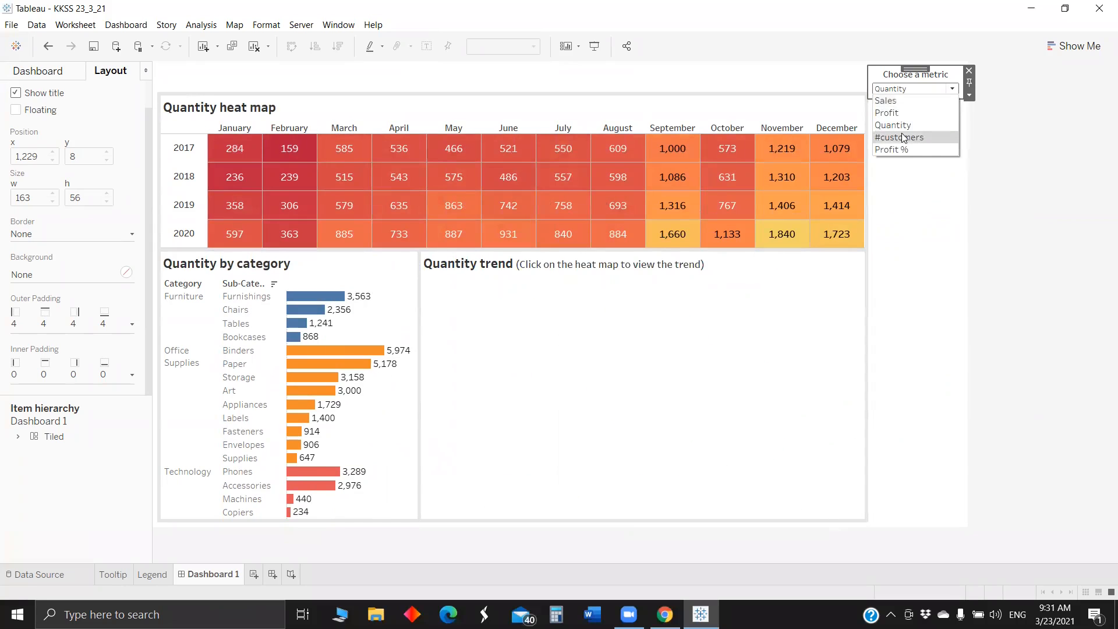
click(910, 127)
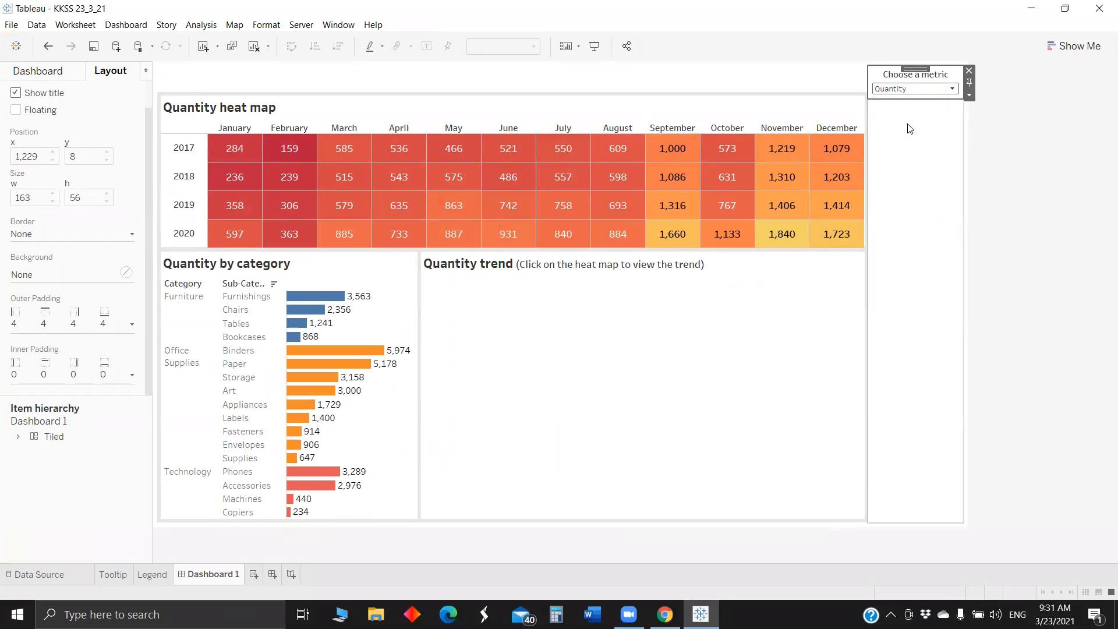
- Filter the trend and category charts from the heat map using April 2017, followed by June 2018
mouse_move(244, 151)
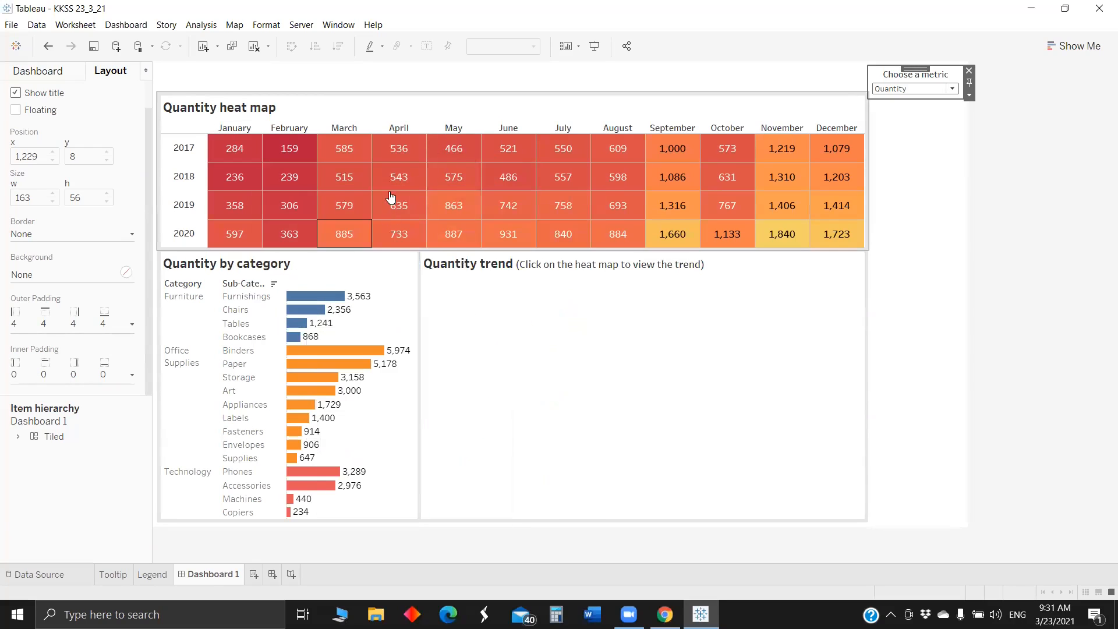
click(399, 151)
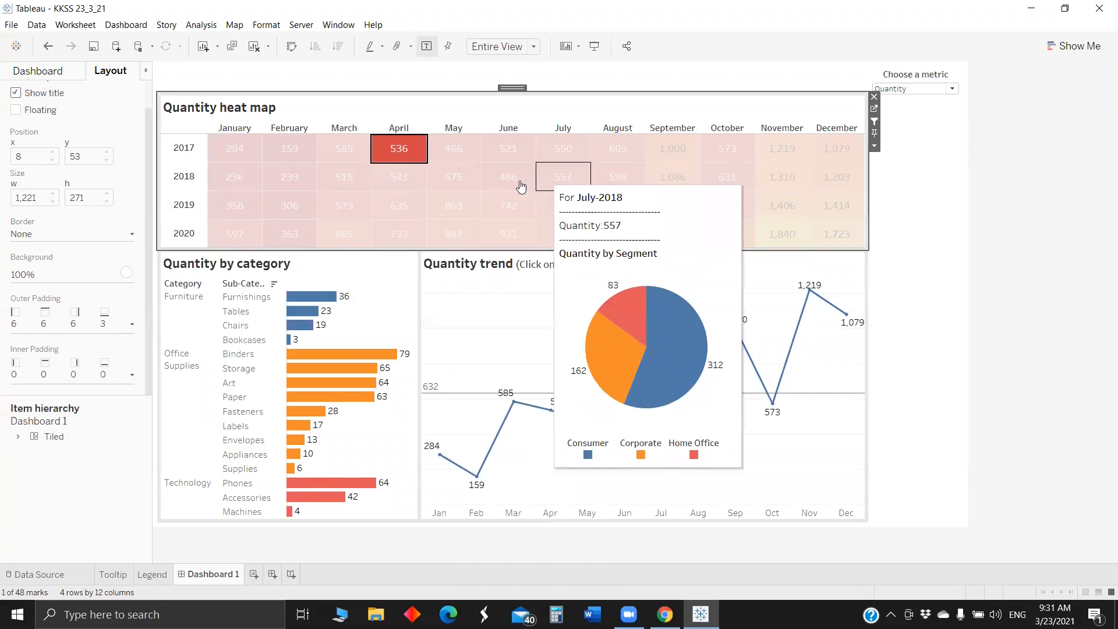
click(515, 179)
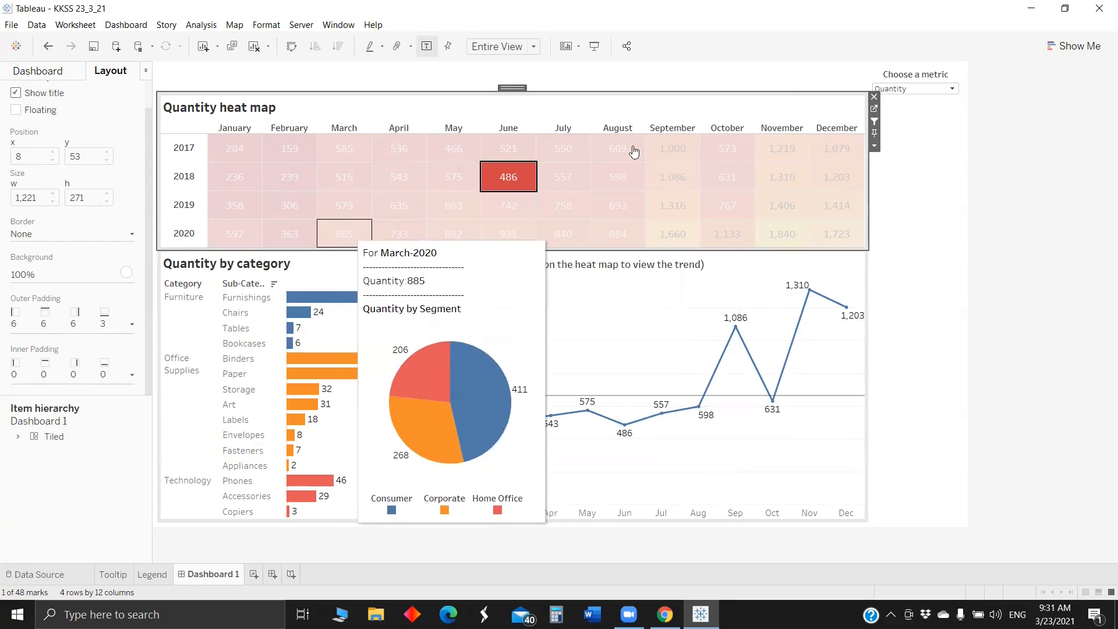
- Change the dashboard metric to Profit and inspect the category breakdown and heat map for June 2018
click(920, 88)
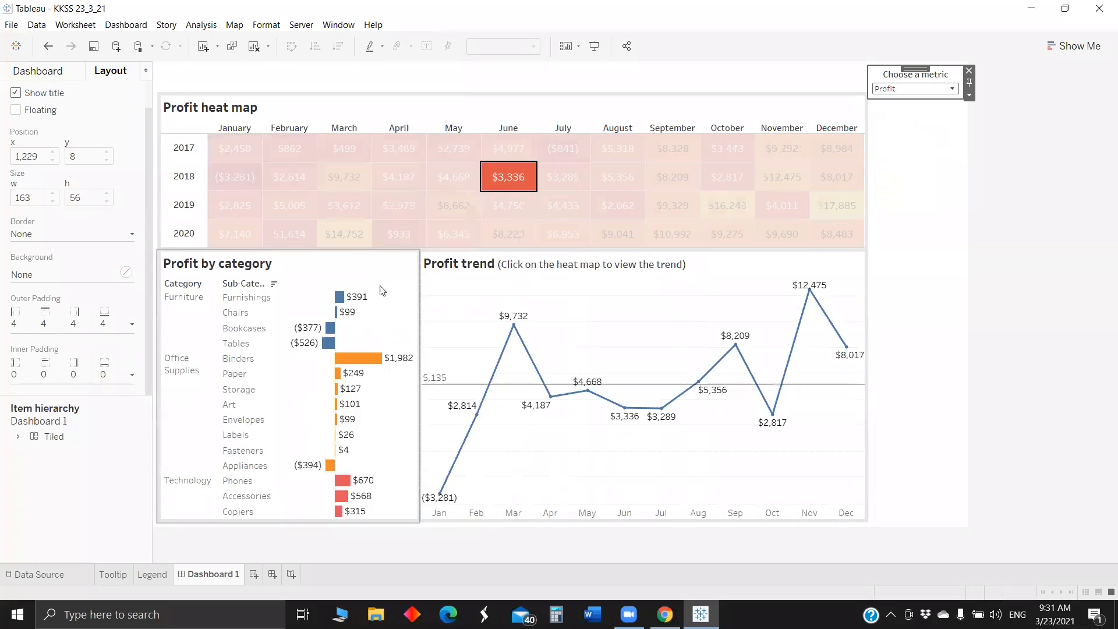
mouse_move(339, 358)
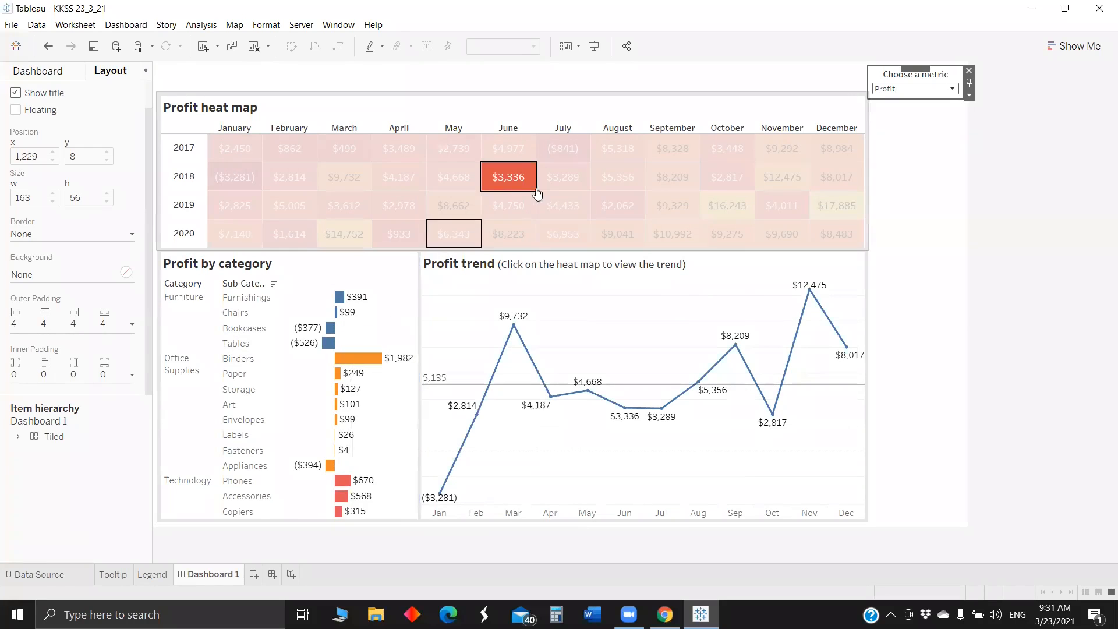
mouse_move(406, 149)
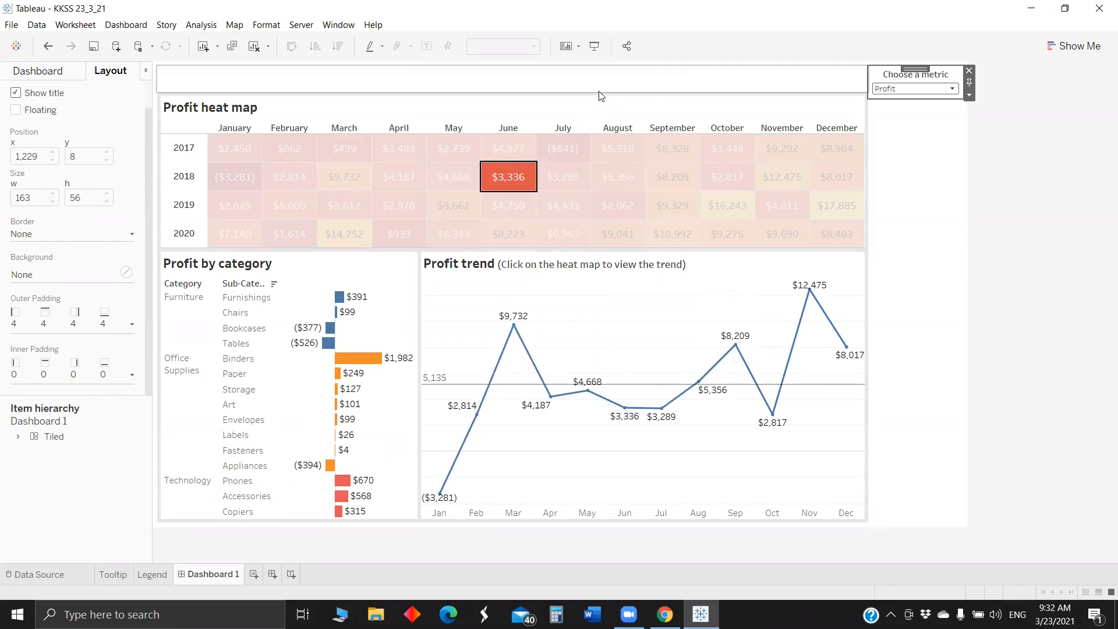
- Clear the June 2018 selection in the heat map and create a new blank workbook
click(10, 26)
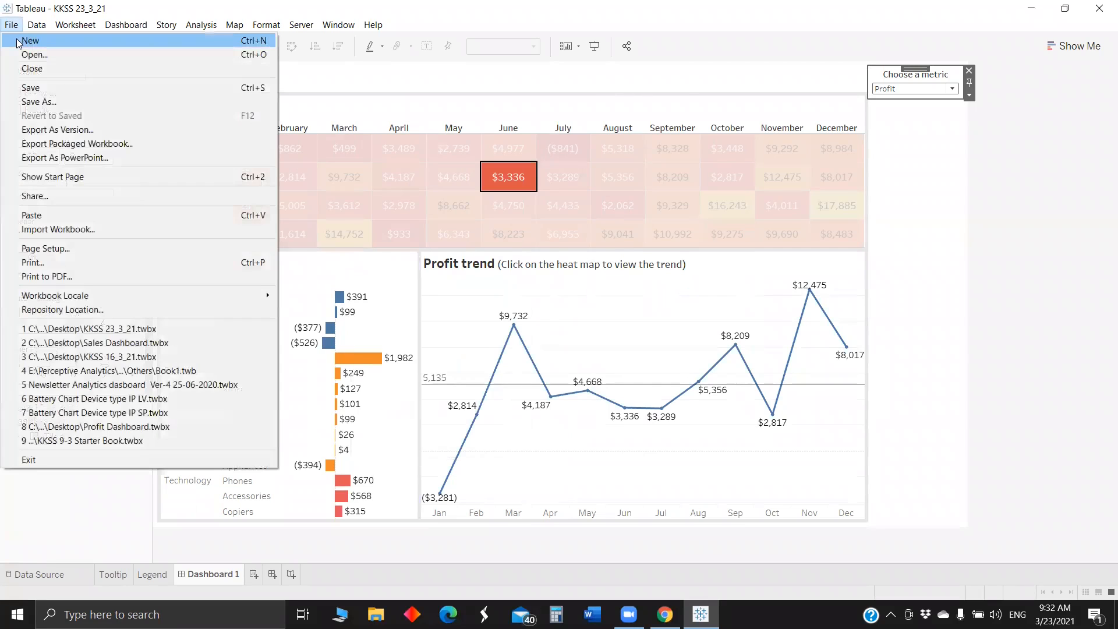
click(29, 42)
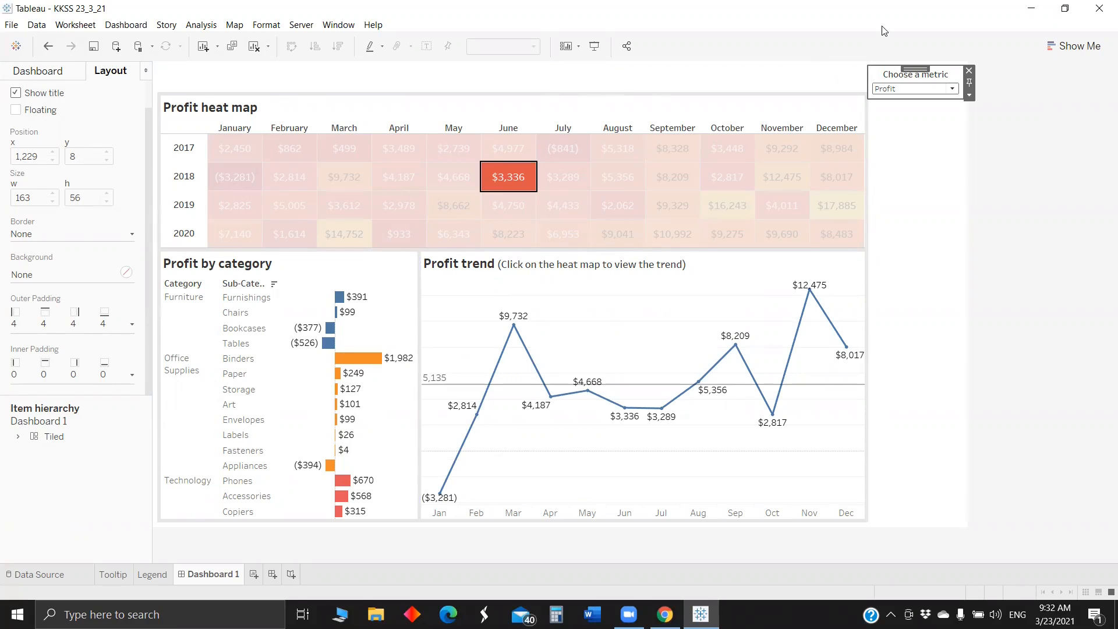
click(908, 100)
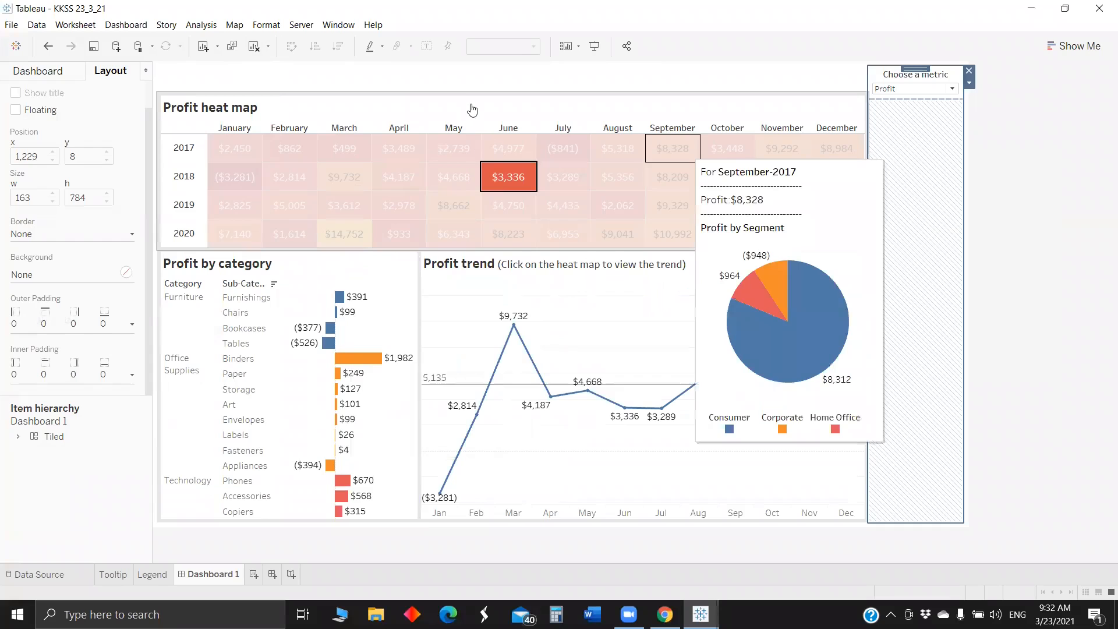
click(472, 109)
click(11, 25)
click(26, 41)
- Bring the new Book2 workbook forward and connect it to the Sample - Superstore saved data source
mouse_move(701, 613)
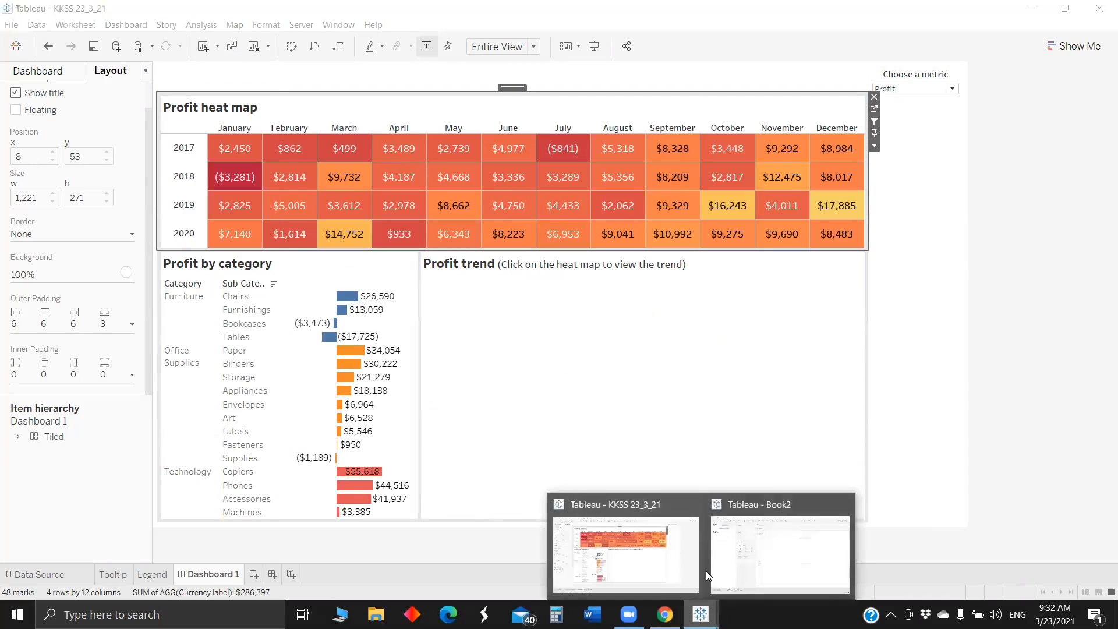
click(719, 568)
click(695, 255)
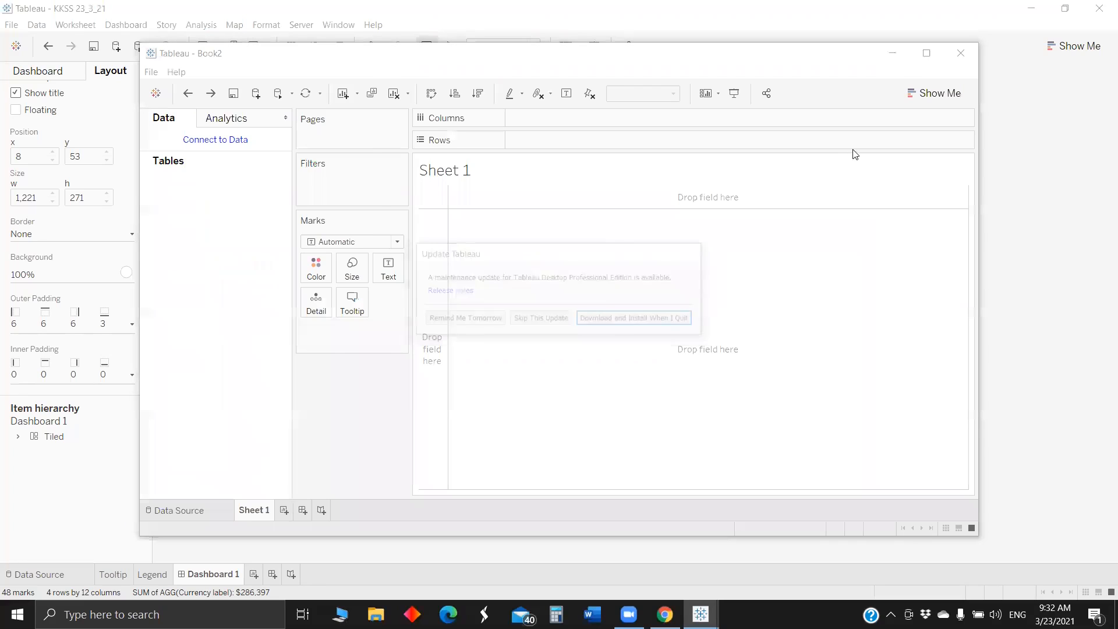
click(719, 167)
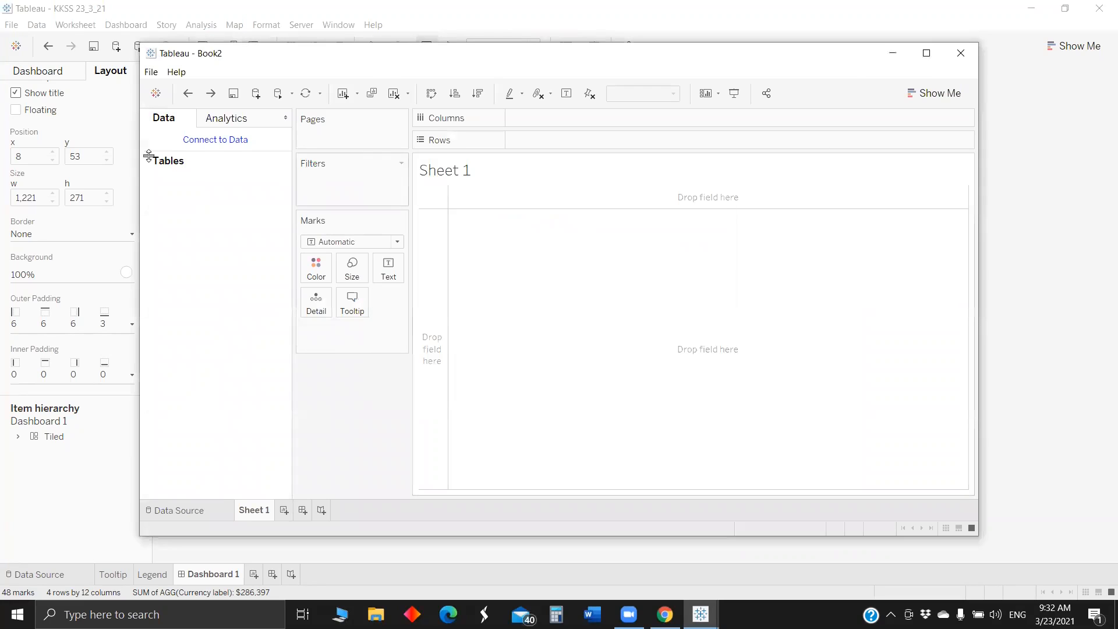
click(216, 141)
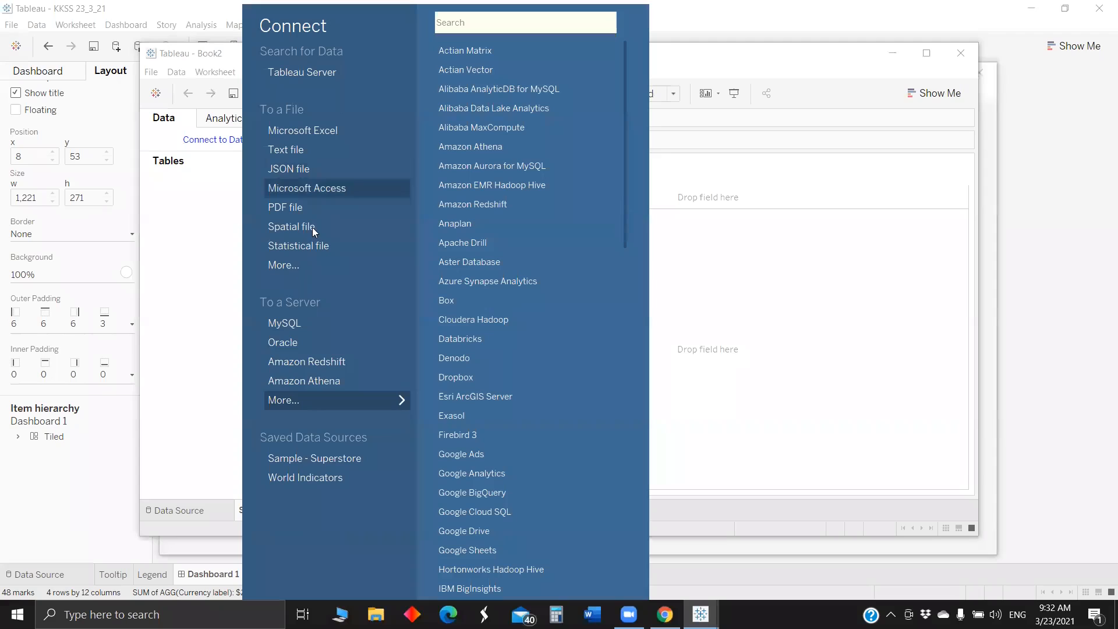
click(318, 457)
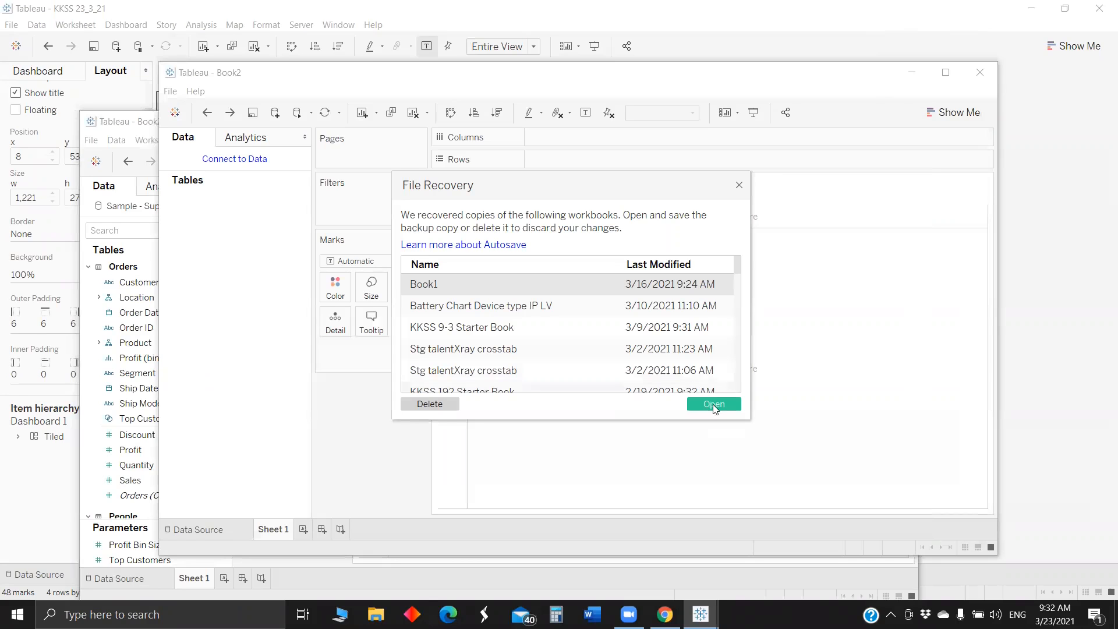
- Close the file recovery list and the extra blank workbook, and maximize the workbook connected to Sample - Superstore
click(739, 185)
click(979, 72)
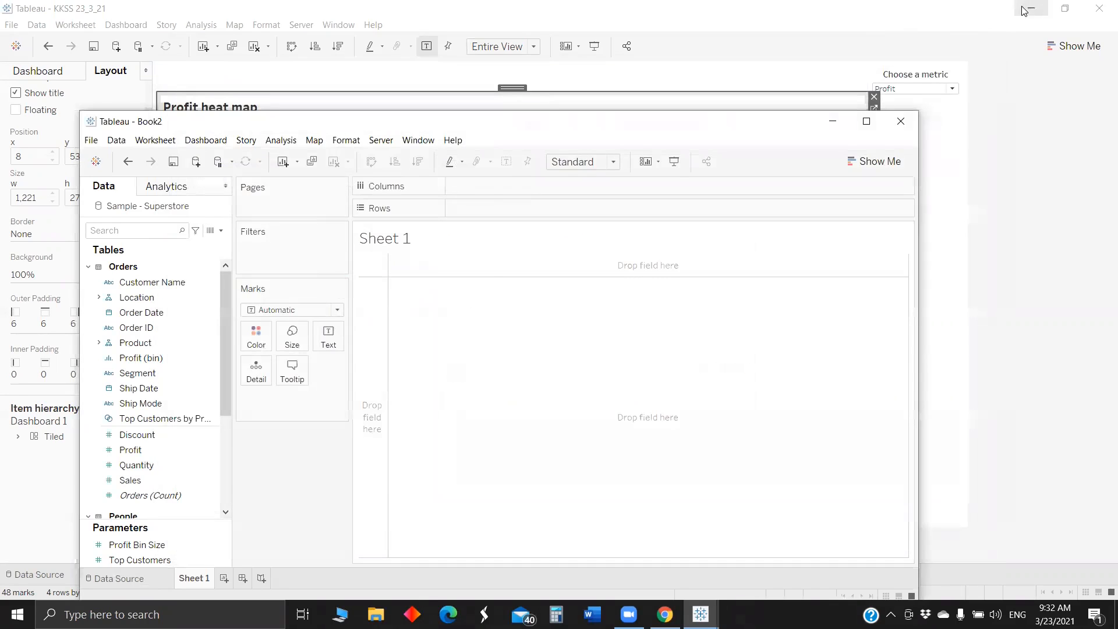
click(903, 120)
key(super+d)
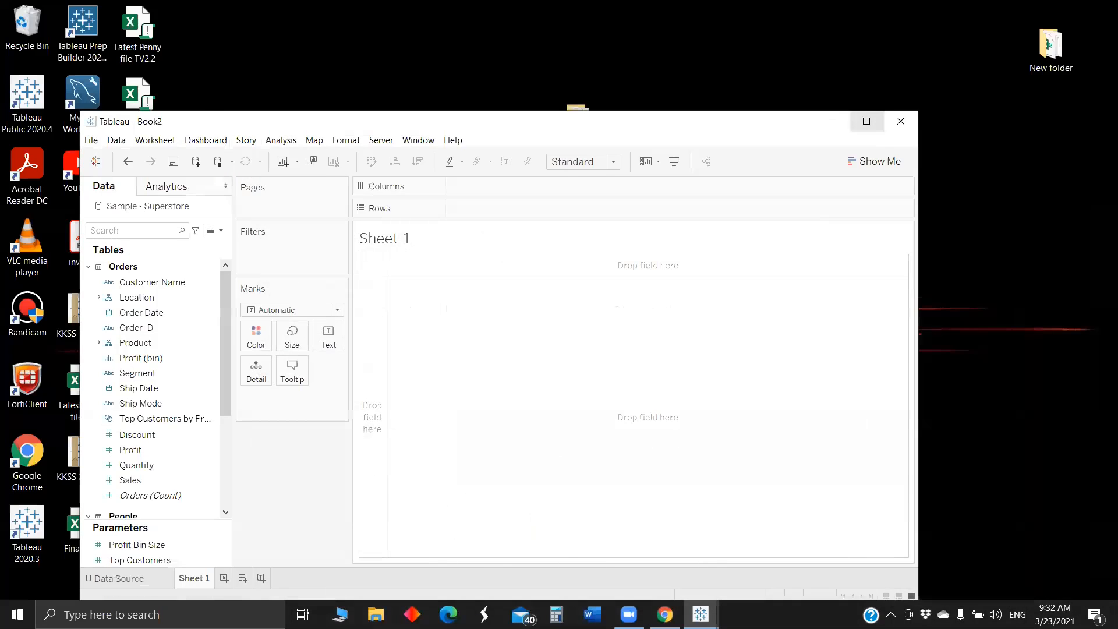
click(866, 121)
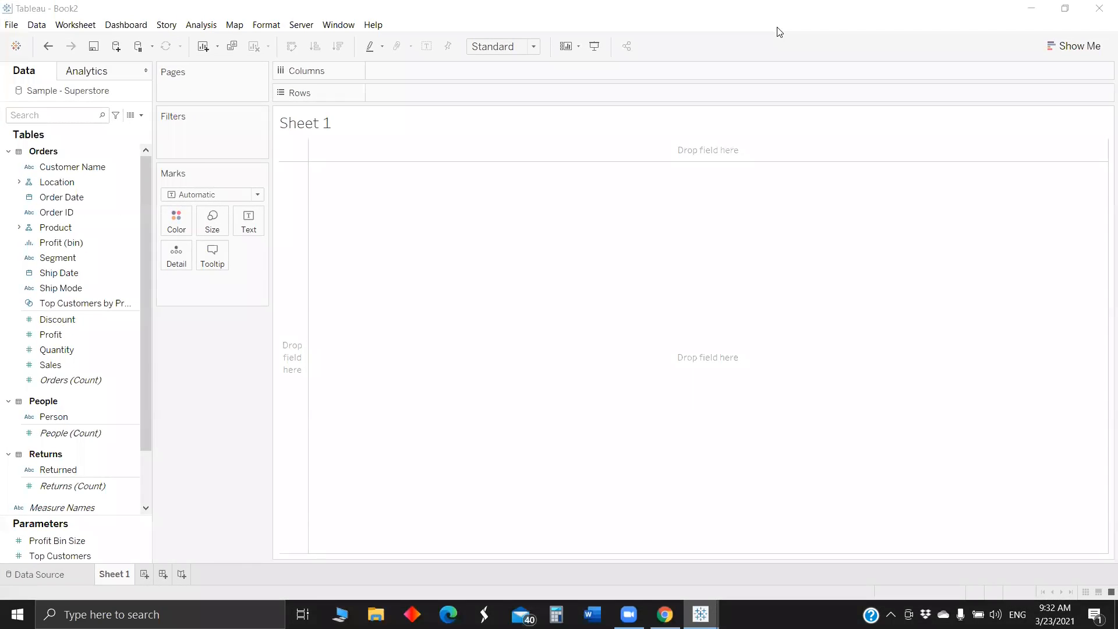
- Review the heat map layout in the KKSS 23_3_21 workbook and return to Book2
key(alt+Tab)
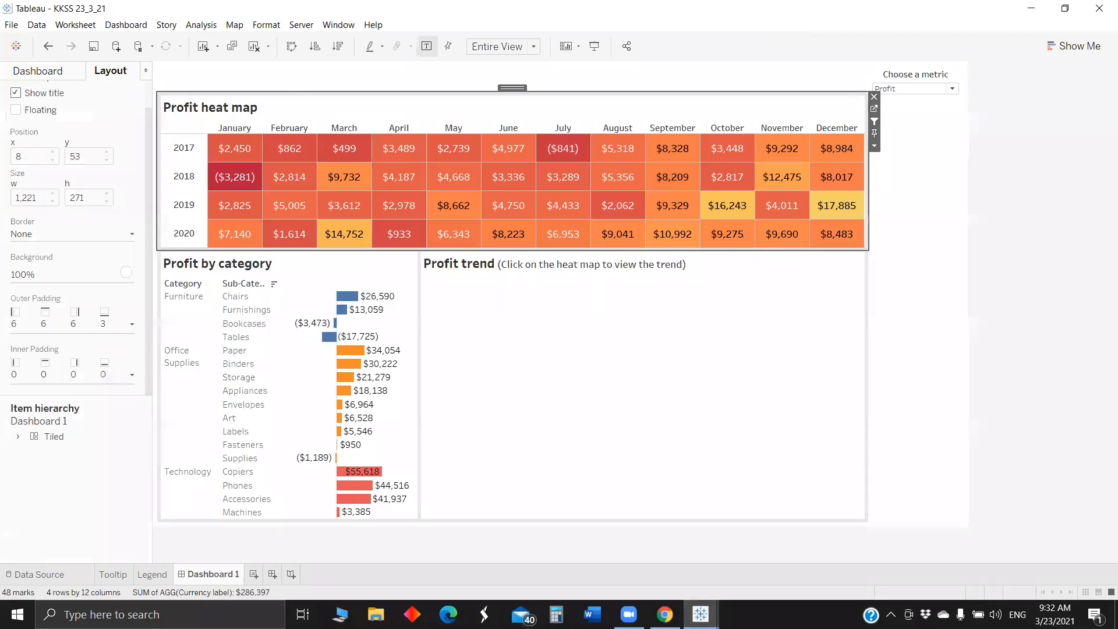
key(alt+Tab)
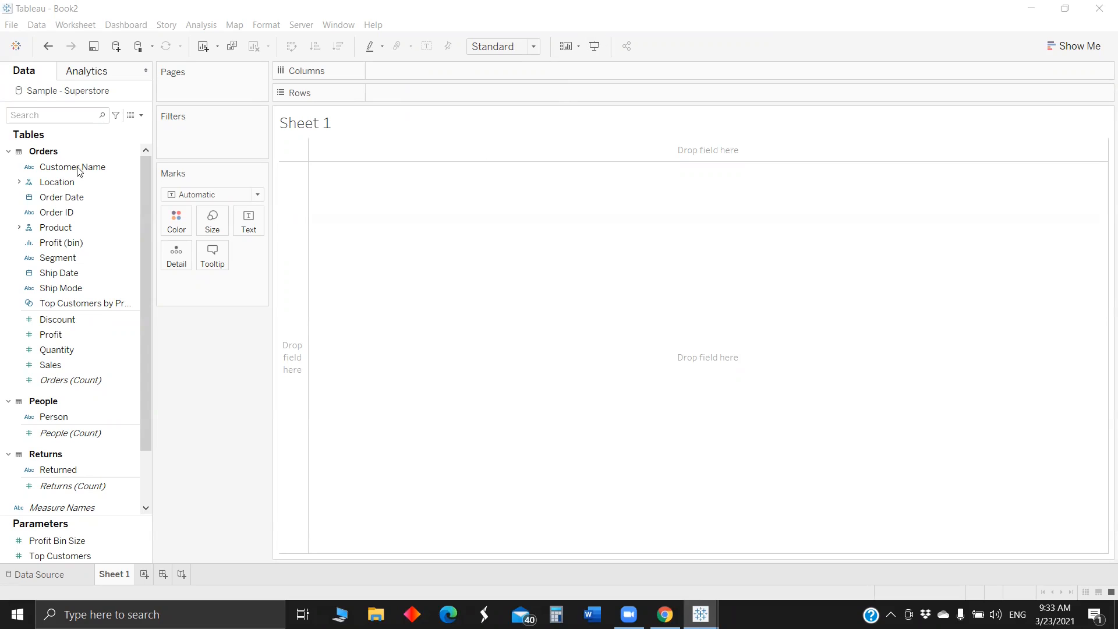
- Add Order Date to the columns of Sheet 1 as the discrete MONTH(Order Date)
drag(64, 197, 408, 72)
key(Down)
key(Down)
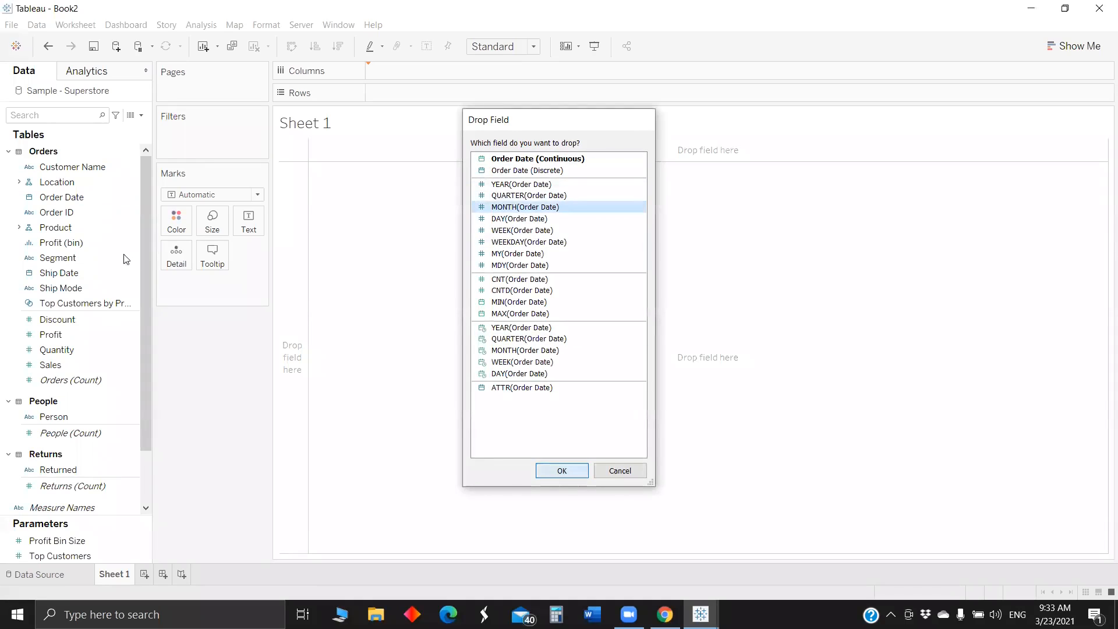
key(Return)
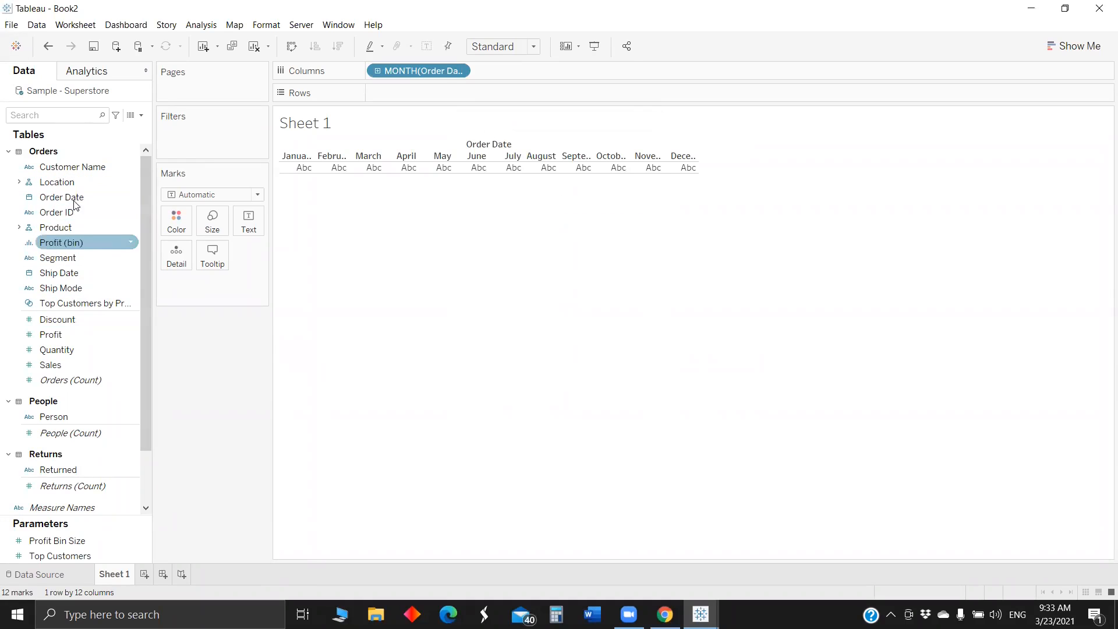
- Add Order Date to the rows of Sheet 1 as the discrete YEAR(Order Date)
drag(70, 197, 429, 94)
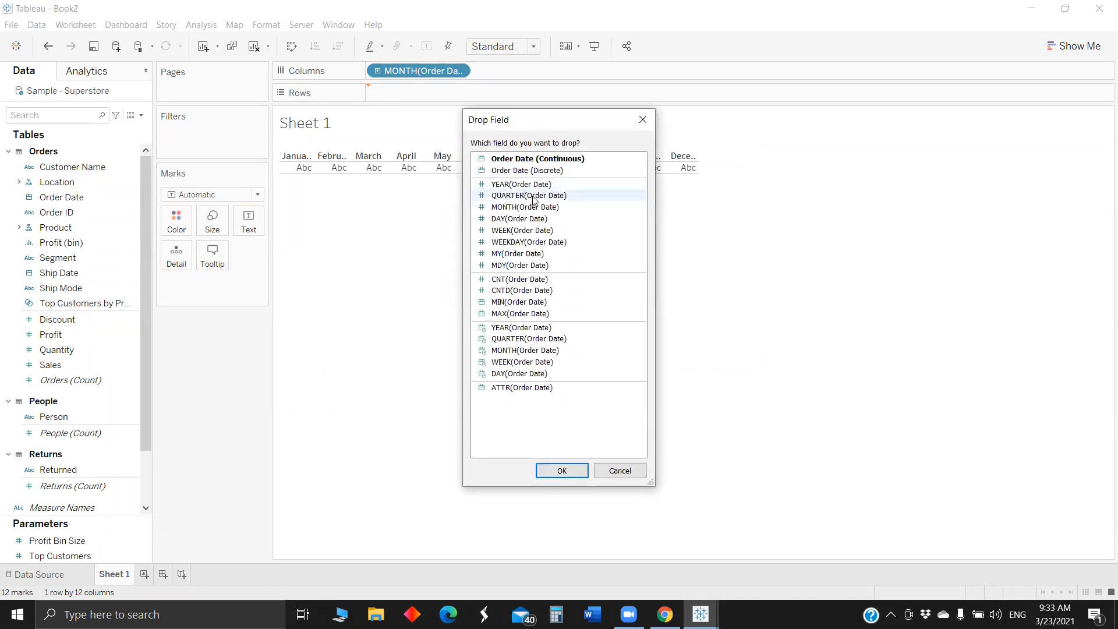
key(Down)
key(Down)
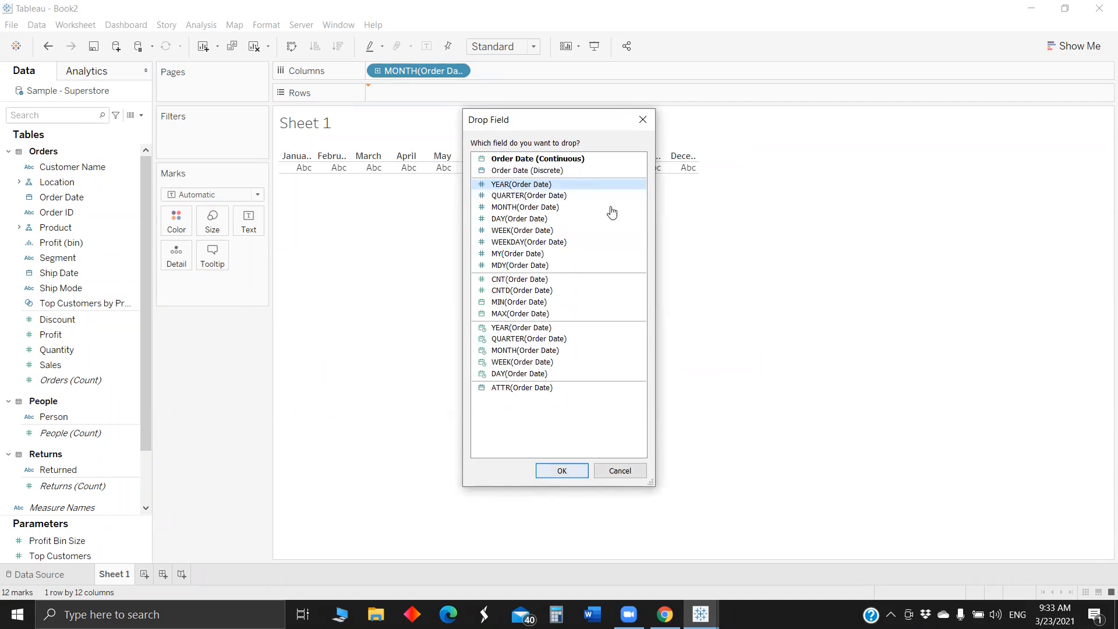
key(Return)
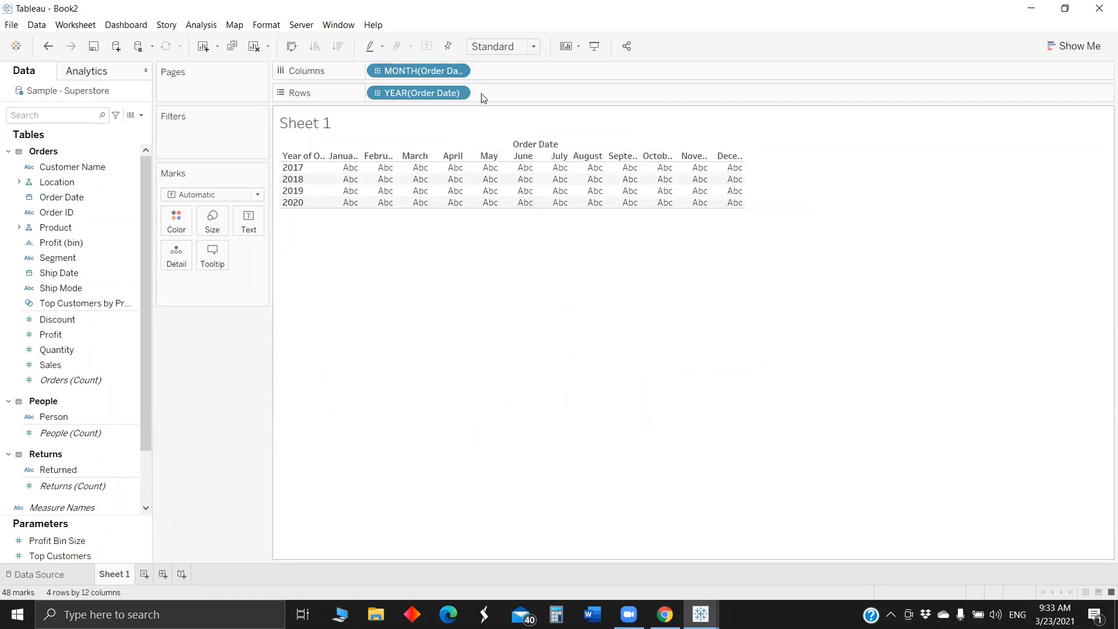
- Set the fit of the month-by-year table on Sheet 1 to Entire View
click(502, 46)
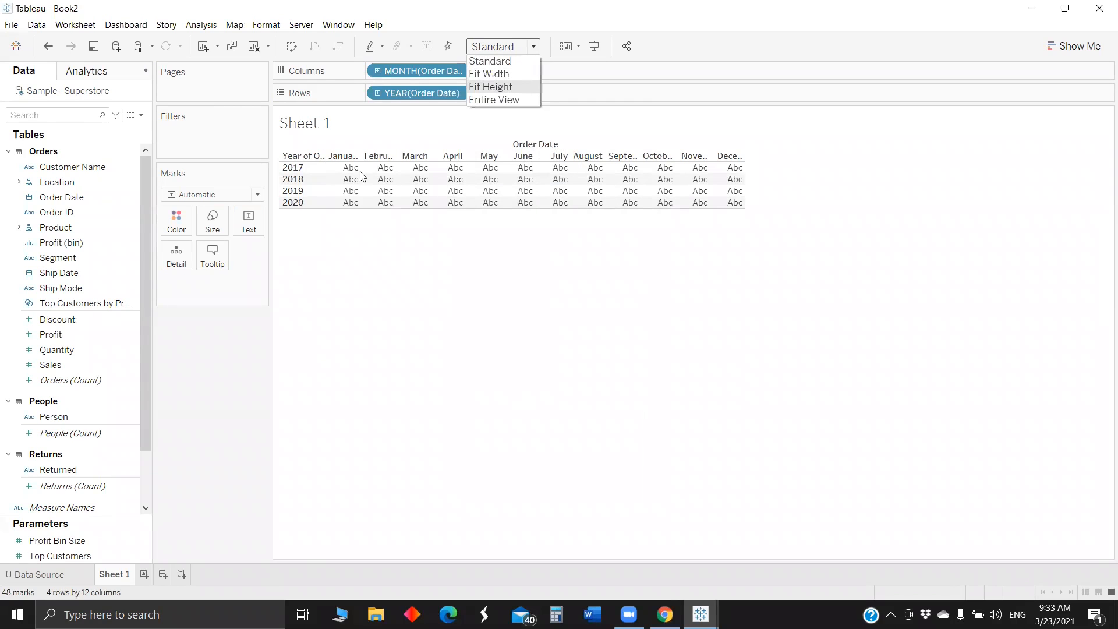
key(Down)
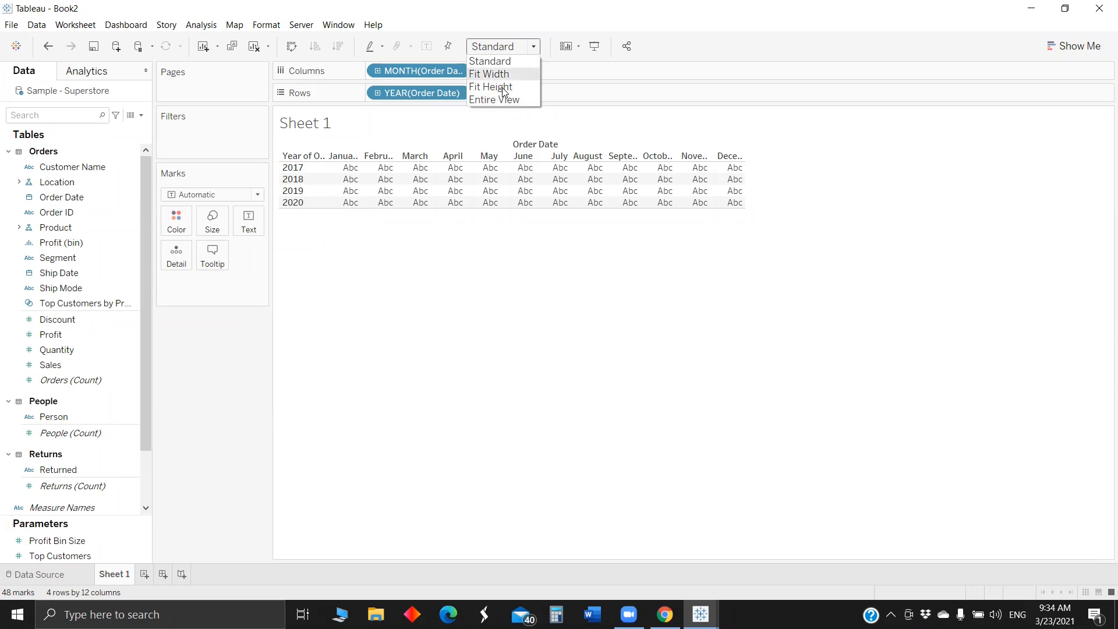
key(Down)
key(Down)
key(Return)
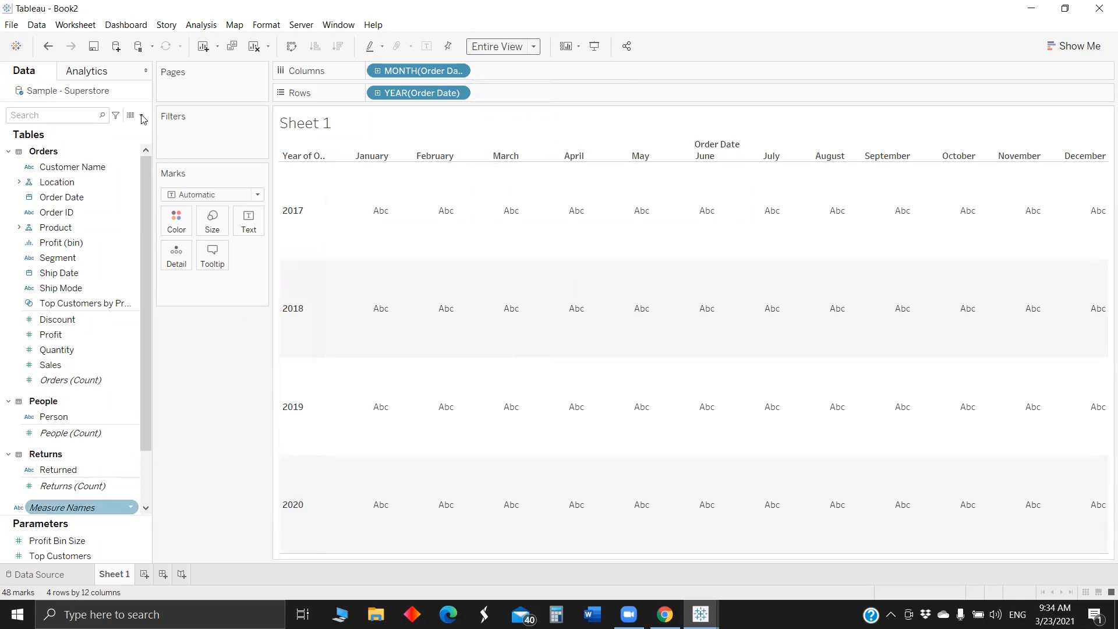
- Create a Float parameter named "Choose a metric" that takes its allowable values from a list
click(141, 115)
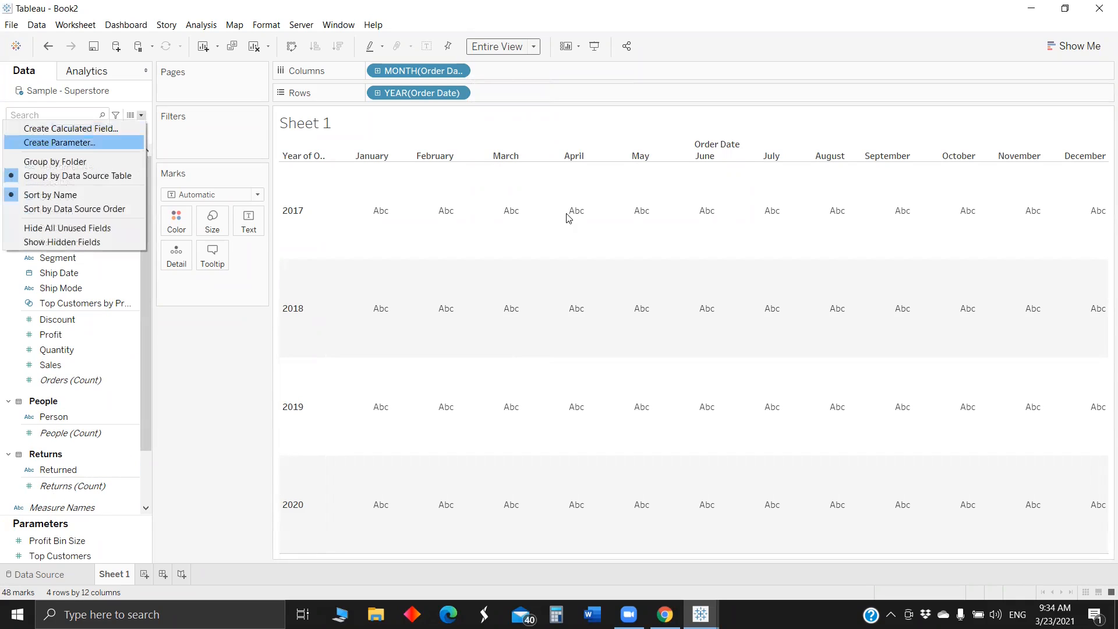
click(107, 142)
key(BackSpace)
key(BackSpace)
key(BackSpace)
key(BackSpace)
key(BackSpace)
key(BackSpace)
key(BackSpace)
key(BackSpace)
key(BackSpace)
key(BackSpace)
key(BackSpace)
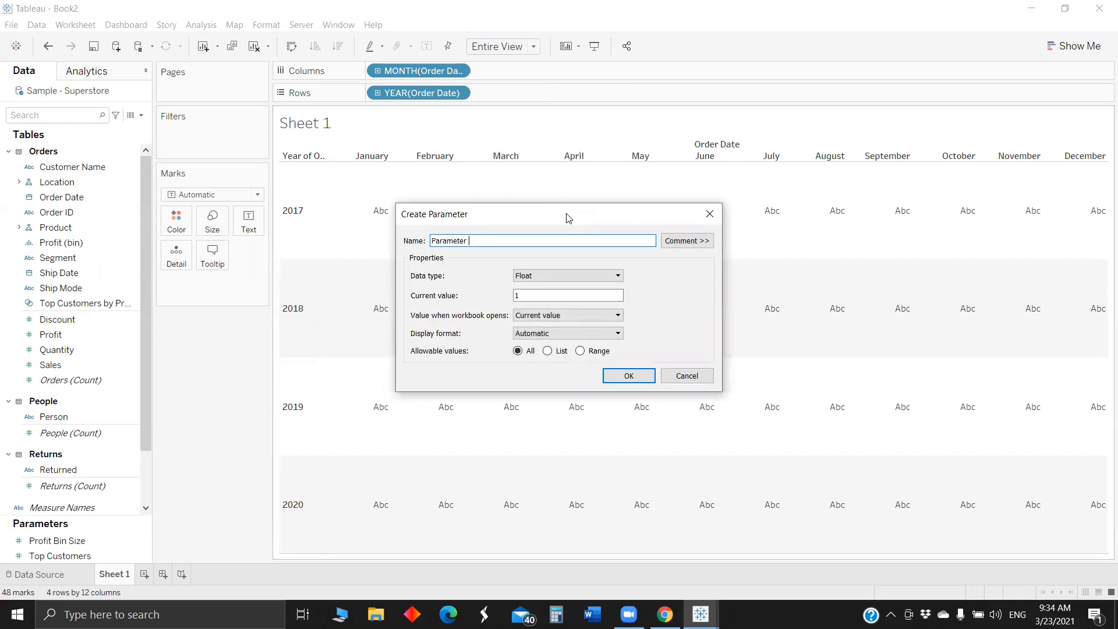
text(Choose a metric)
click(547, 351)
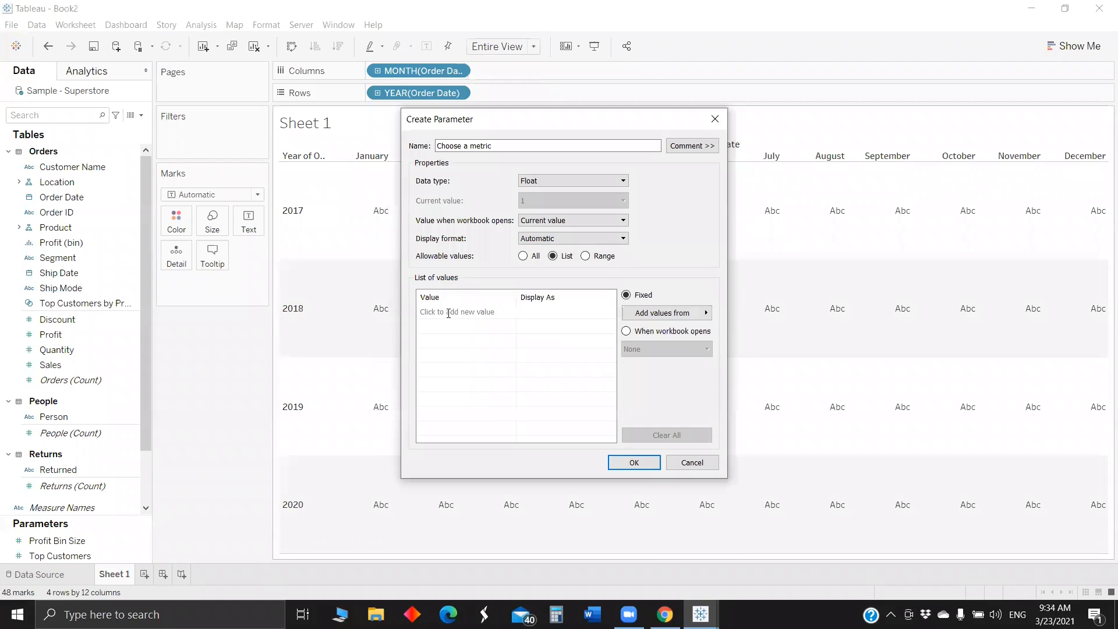
- Add value 1 displayed as Sales to the list of values of the Choose a metric parameter
click(448, 313)
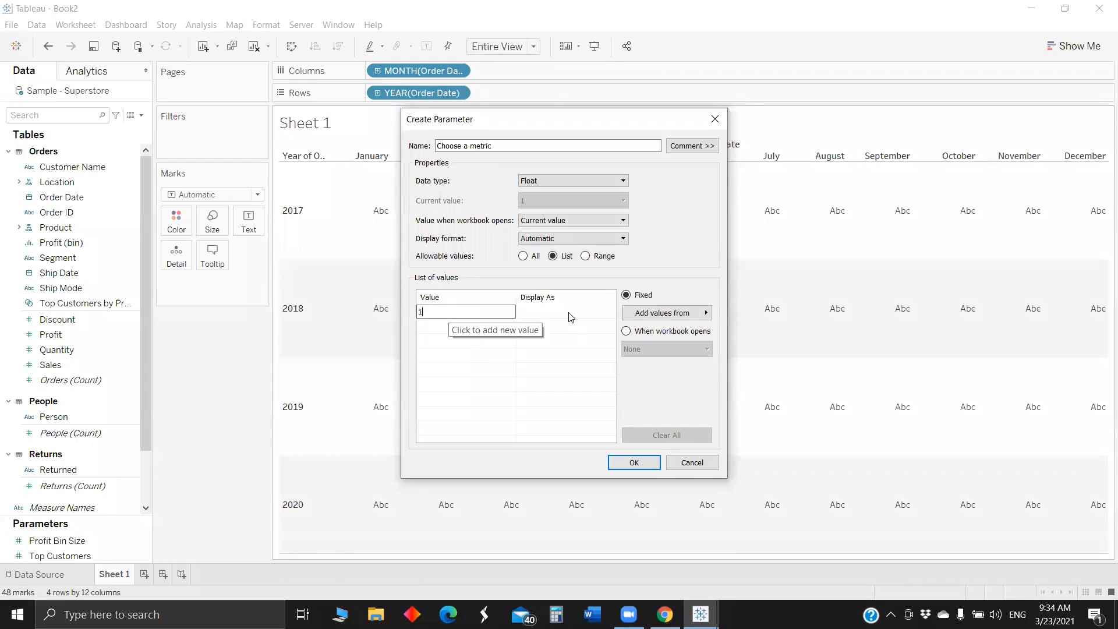
click(569, 314)
click(569, 315)
text(sa)
key(BackSpace)
key(BackSpace)
text(Sales)
- Add value 2 displayed as Profit to the parameter's list of values
click(457, 326)
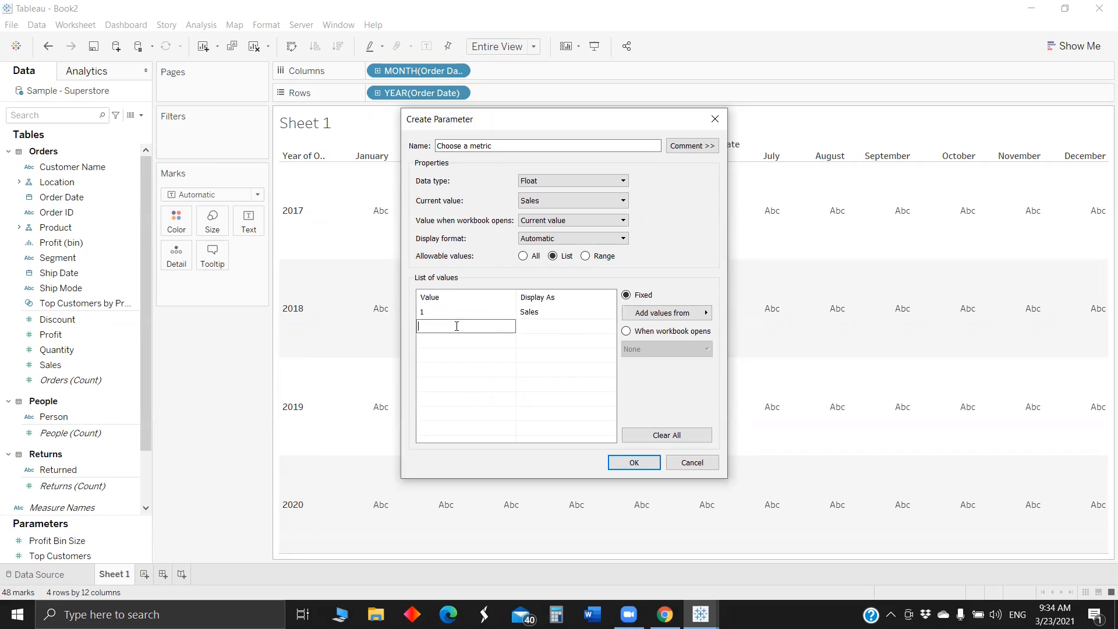
text(2)
click(558, 326)
click(558, 326)
text(Profi)
- Add value 3 displayed as Quantity to the parameter's list of values
click(460, 341)
click(460, 341)
text(3Qua)
key(BackSpace)
key(BackSpace)
key(BackSpace)
key(BackSpace)
click(558, 342)
click(558, 341)
text(Quantity)
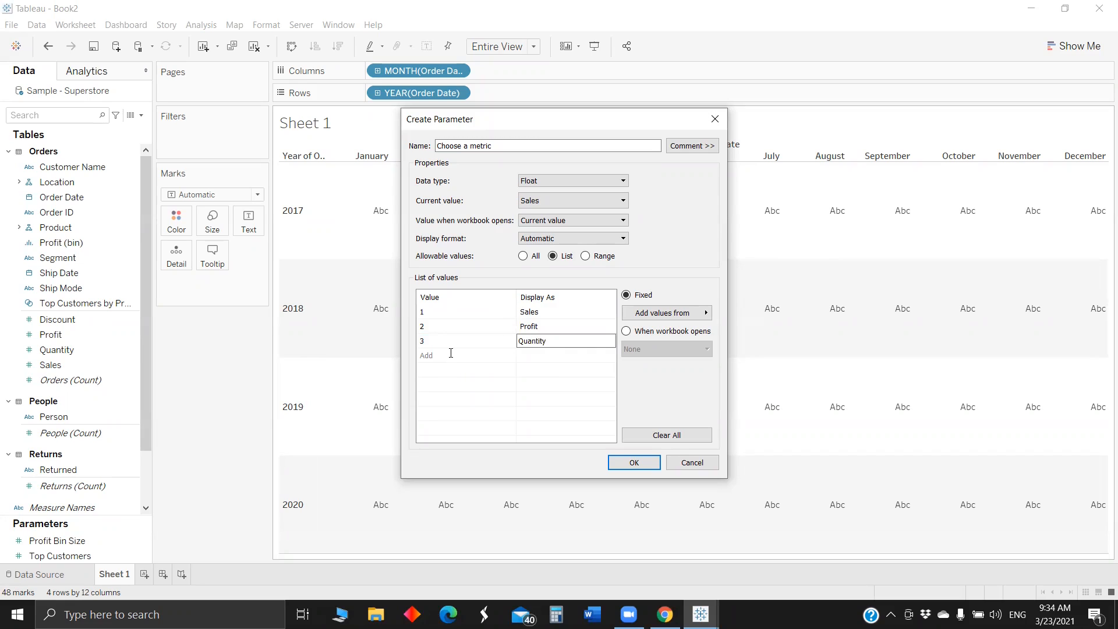
- Add value 4 displayed as #Customers to the parameter's list of values
click(451, 353)
click(551, 354)
click(550, 352)
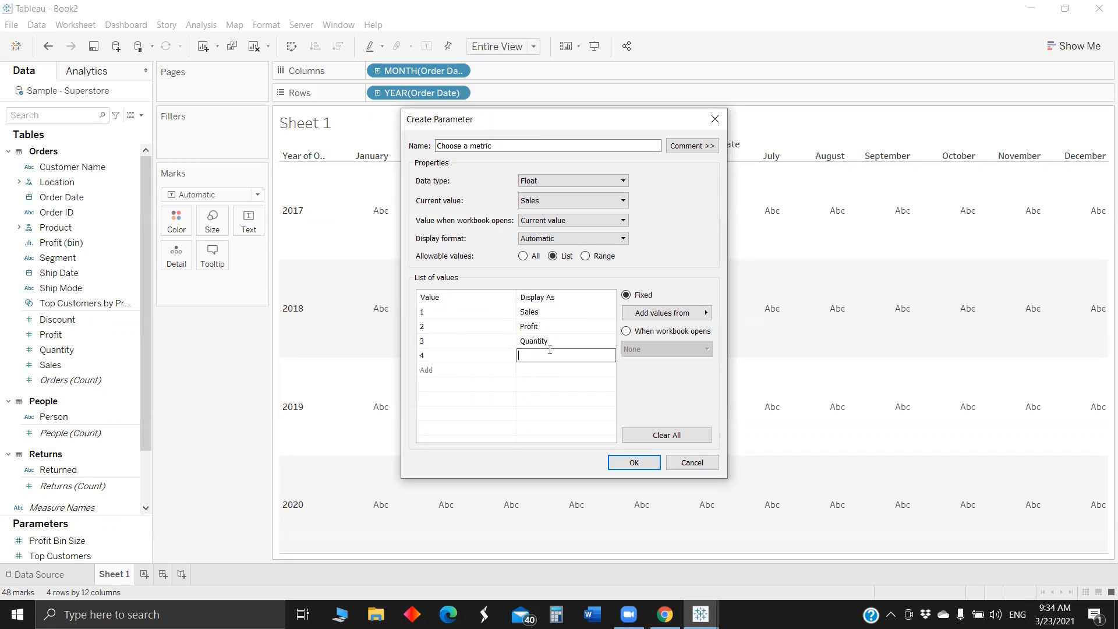
text(Pro)
key(BackSpace)
key(BackSpace)
text(#Customer)
- Add value 5 displayed as Profit % to the list of values and save the parameter
click(440, 368)
text(5)
click(539, 368)
text(Profit %)
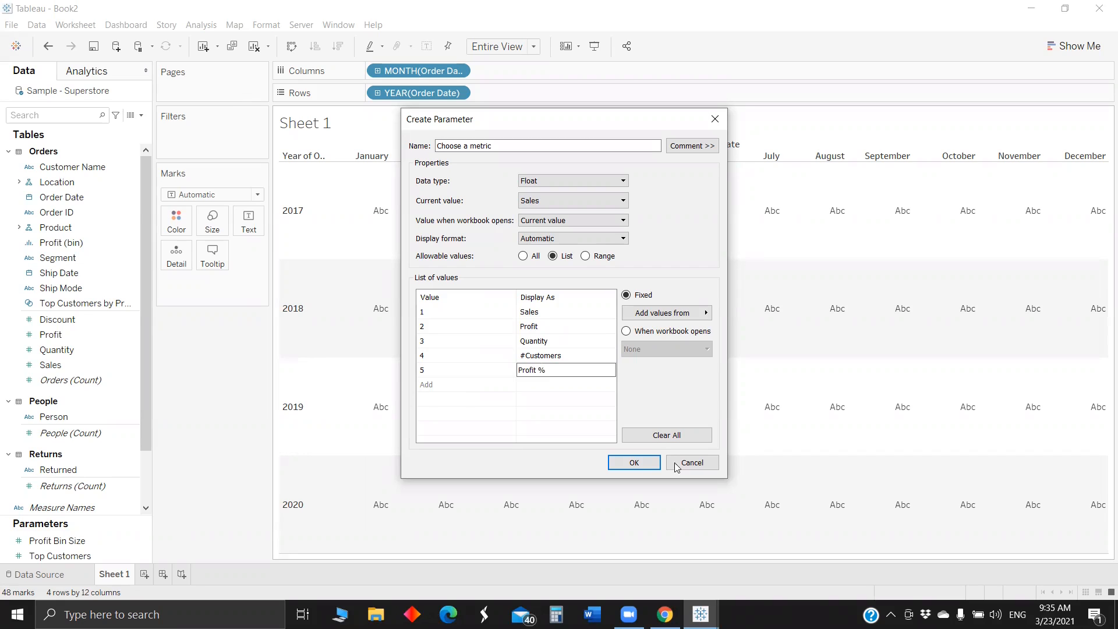
click(638, 463)
click(634, 463)
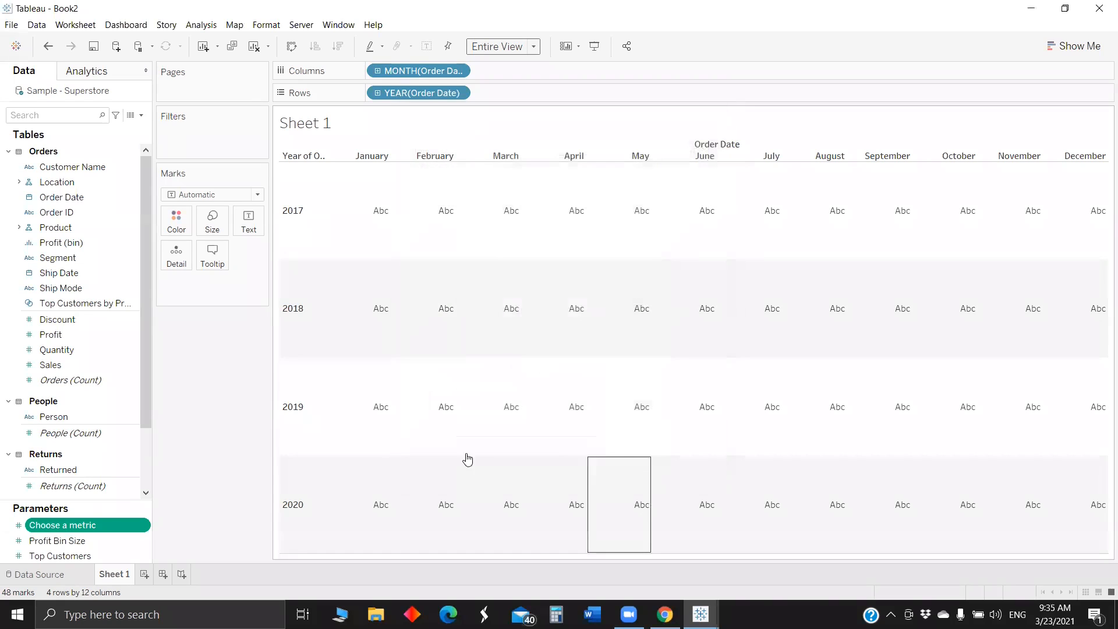
- Show the control of the Choose a metric parameter on Sheet 1
right_click(94, 523)
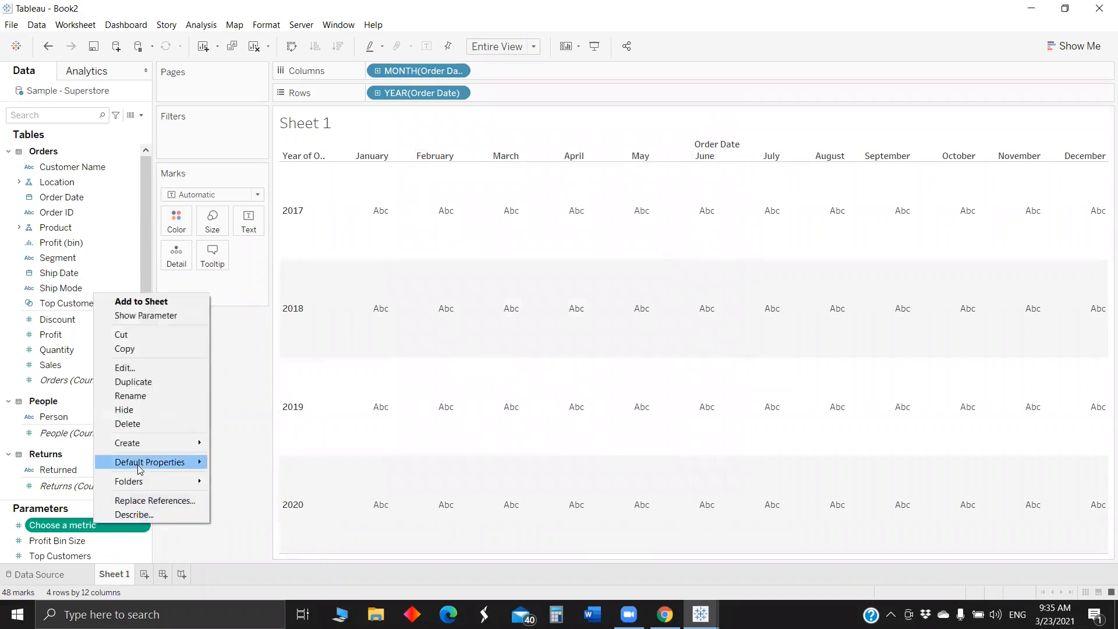
click(157, 316)
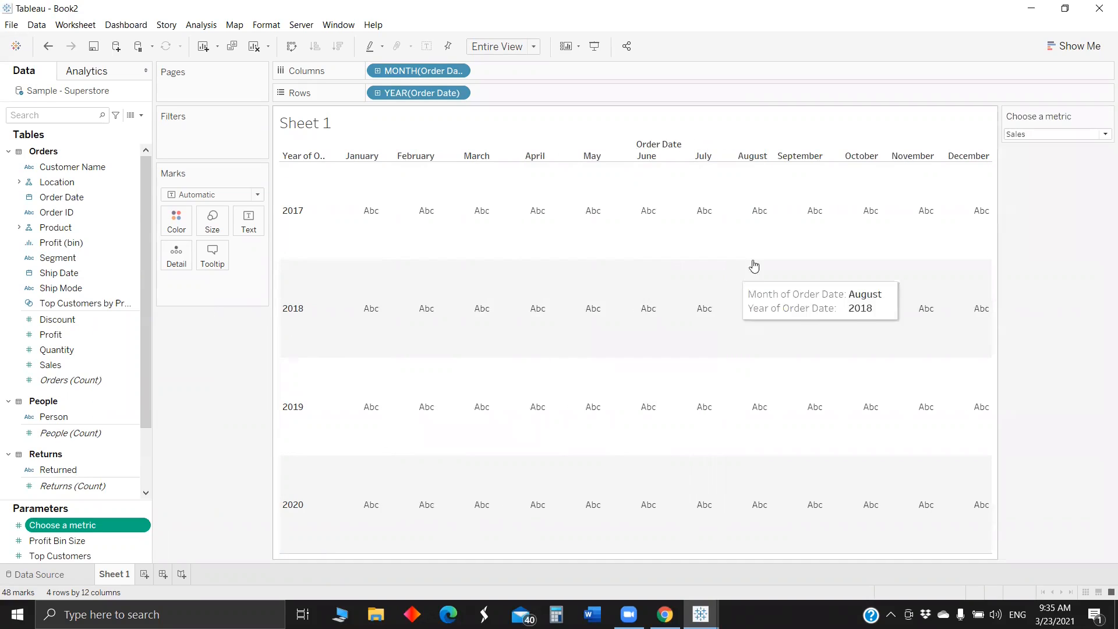
- Review the list of values of the Choose a metric parameter and the options its control offers
right_click(94, 524)
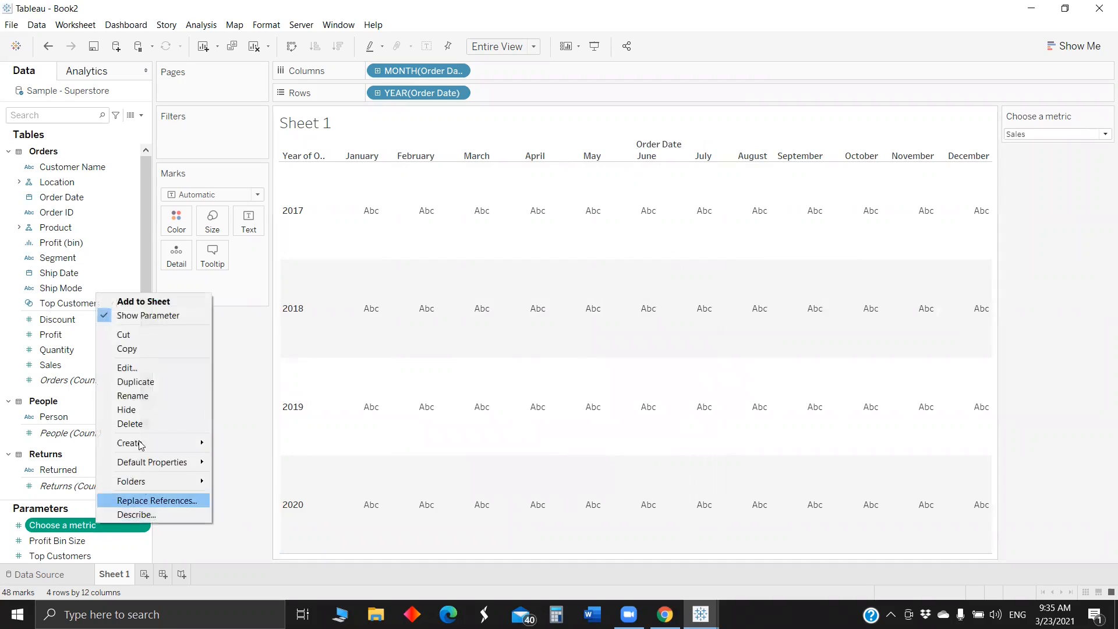
click(153, 368)
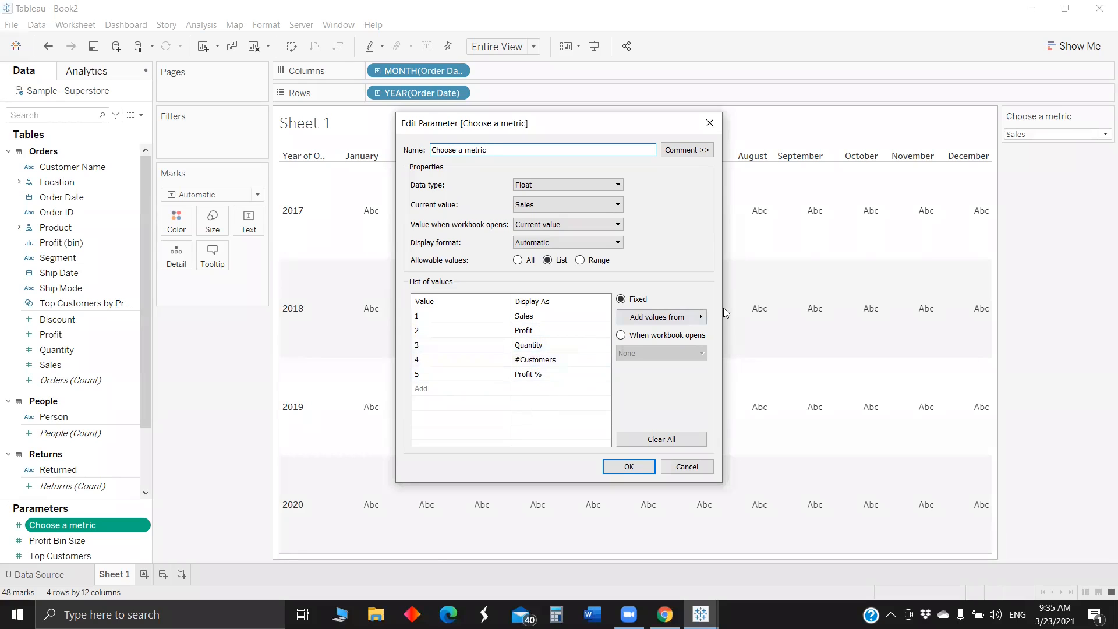
click(629, 466)
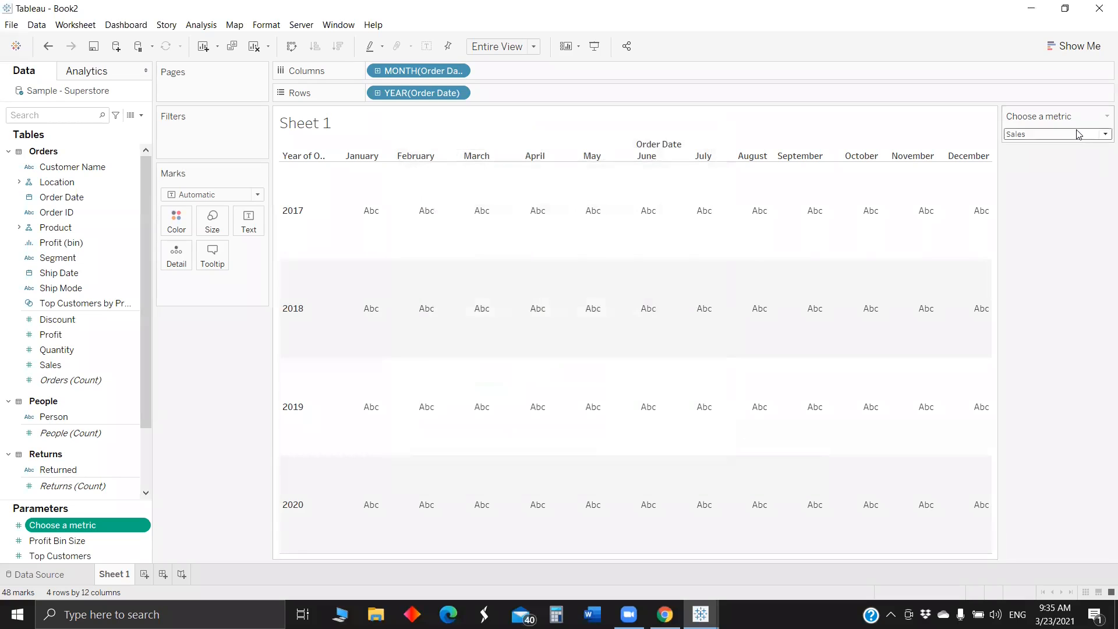
click(1079, 134)
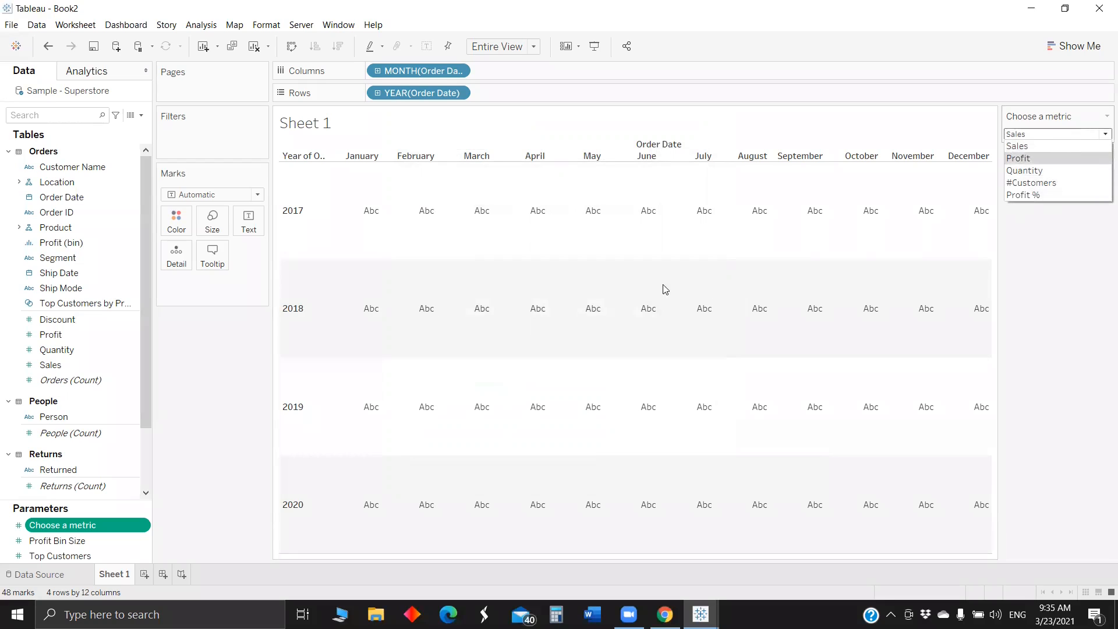
click(146, 117)
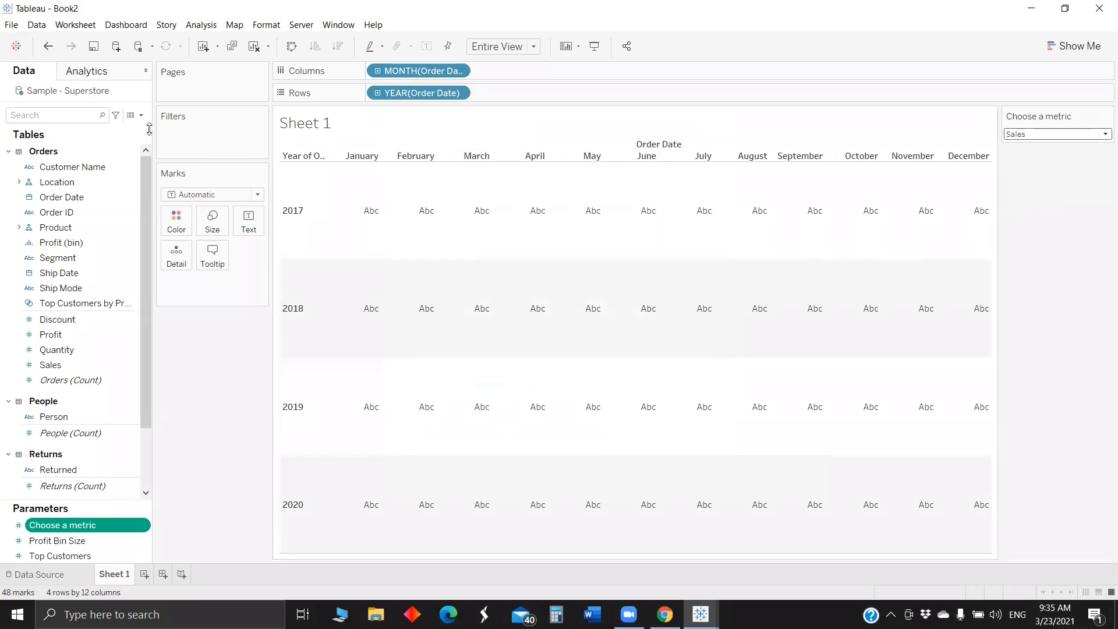
- Create a calculated field named "Parameter Selection"
click(140, 115)
click(90, 125)
key(BackSpace)
text(PArameter)
key(BackSpace)
key(BackSpace)
key(BackSpace)
key(BackSpace)
key(BackSpace)
key(BackSpace)
key(BackSpace)
key(BackSpace)
text(arameter Selection)
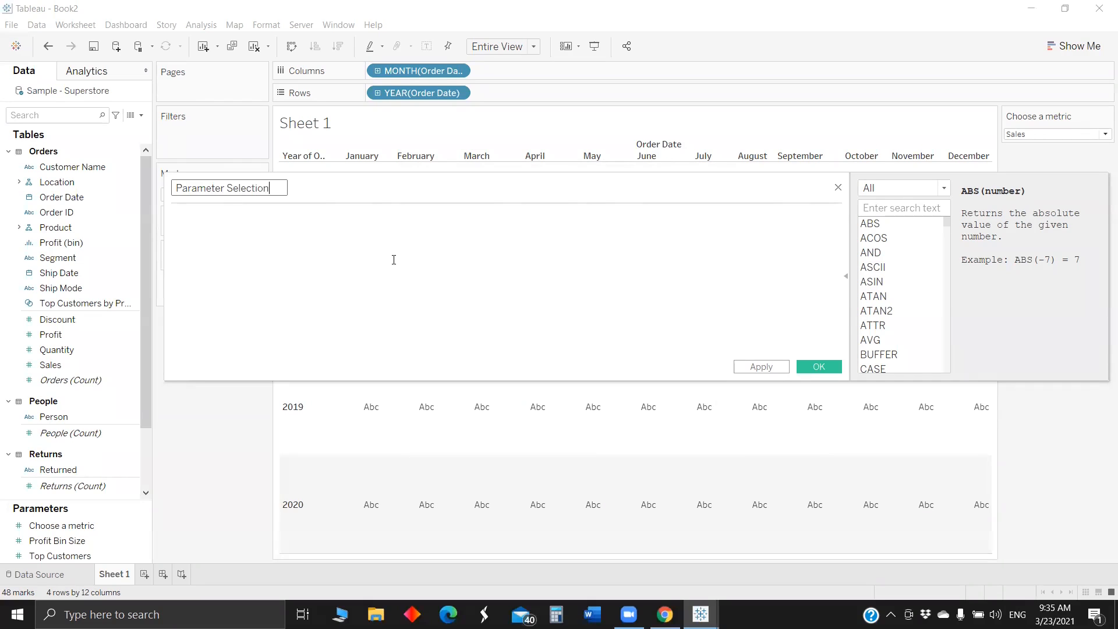
- Begin the Parameter Selection formula with "if [Choose a metric] = 1 THEN SUM([Sales])"
key(Tab)
text(if choos)
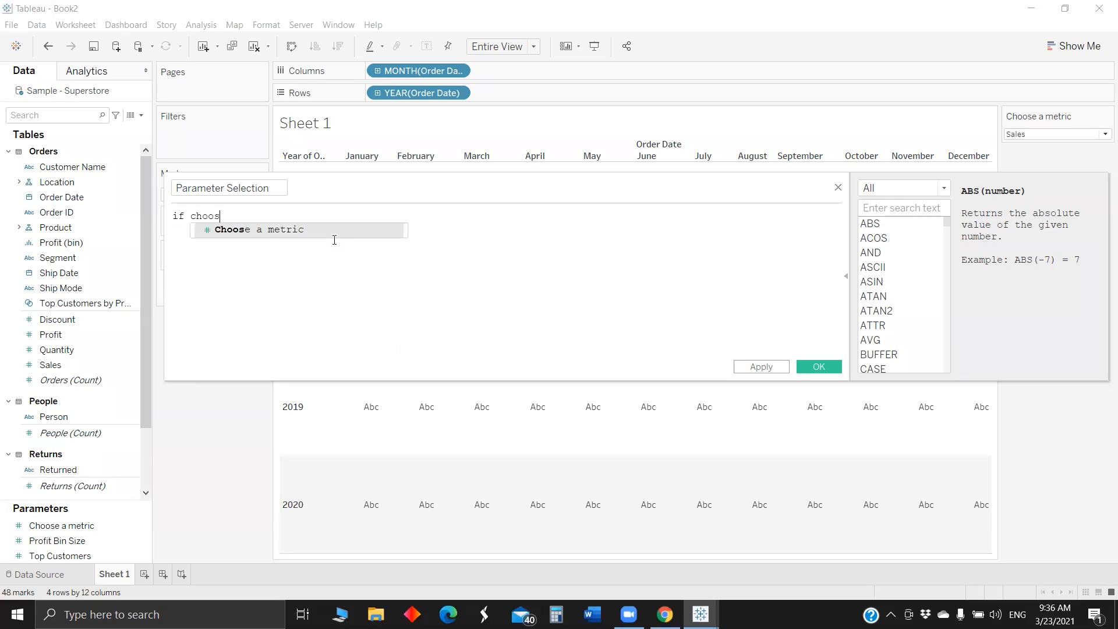
click(329, 232)
text(= 1)
key(Return)
text(THEN SUM(a)
key(BackSpace)
text(sale))
key(Return)
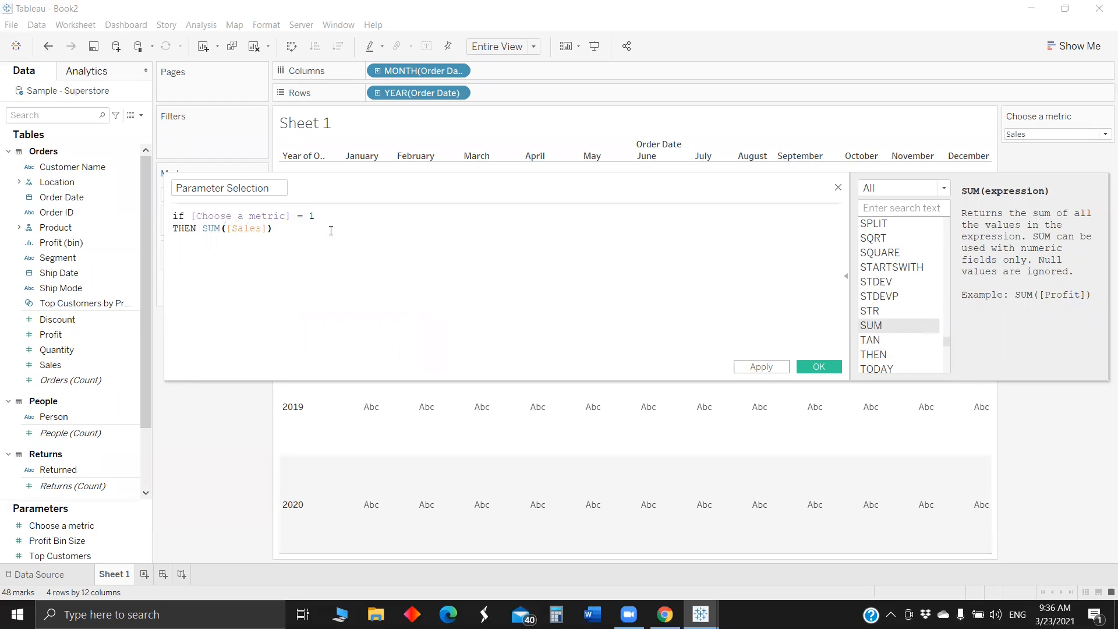
- Duplicate the Sales branch below itself and change the copy's condition to "ELSE [Choose a metric] = 2"
drag(275, 230, 128, 215)
key(ctrl+c)
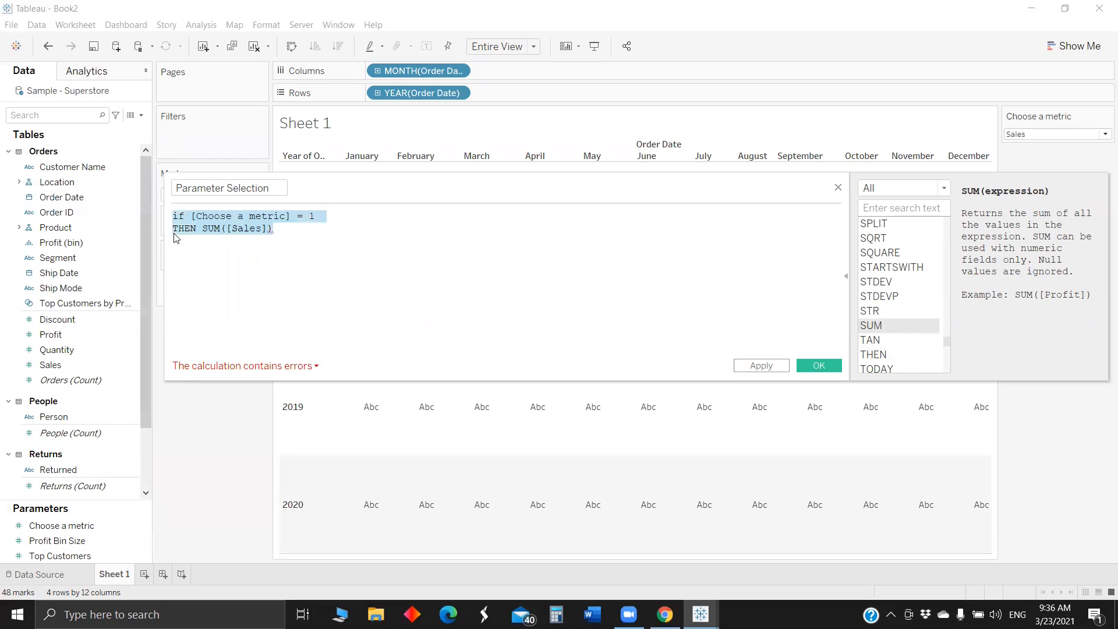
click(286, 243)
key(Return)
key(ctrl+v)
double_click(177, 241)
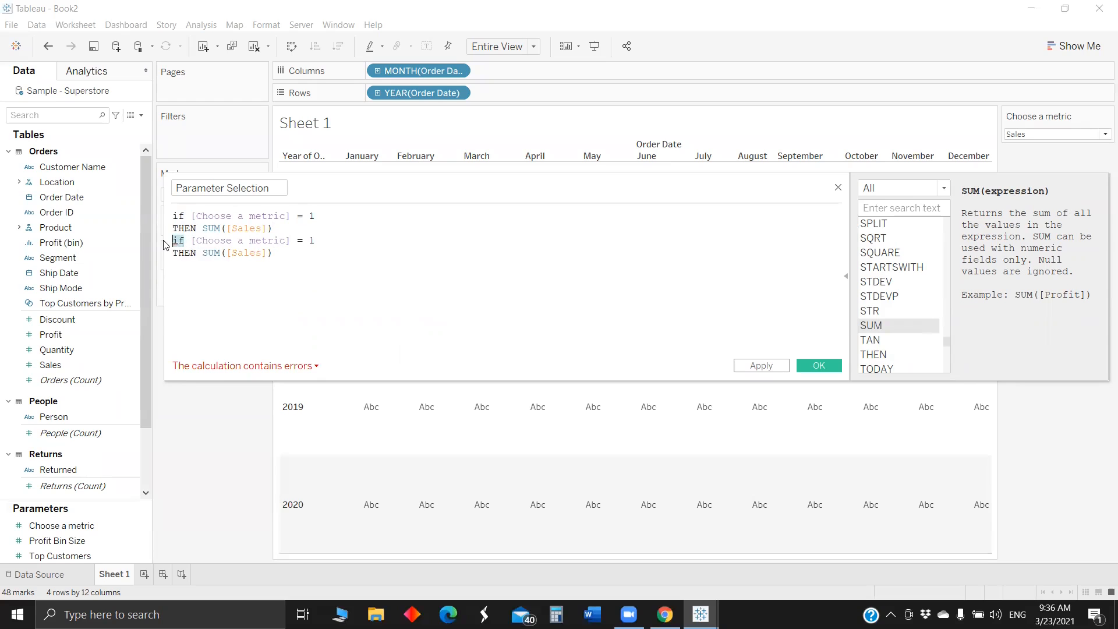
text(Else)
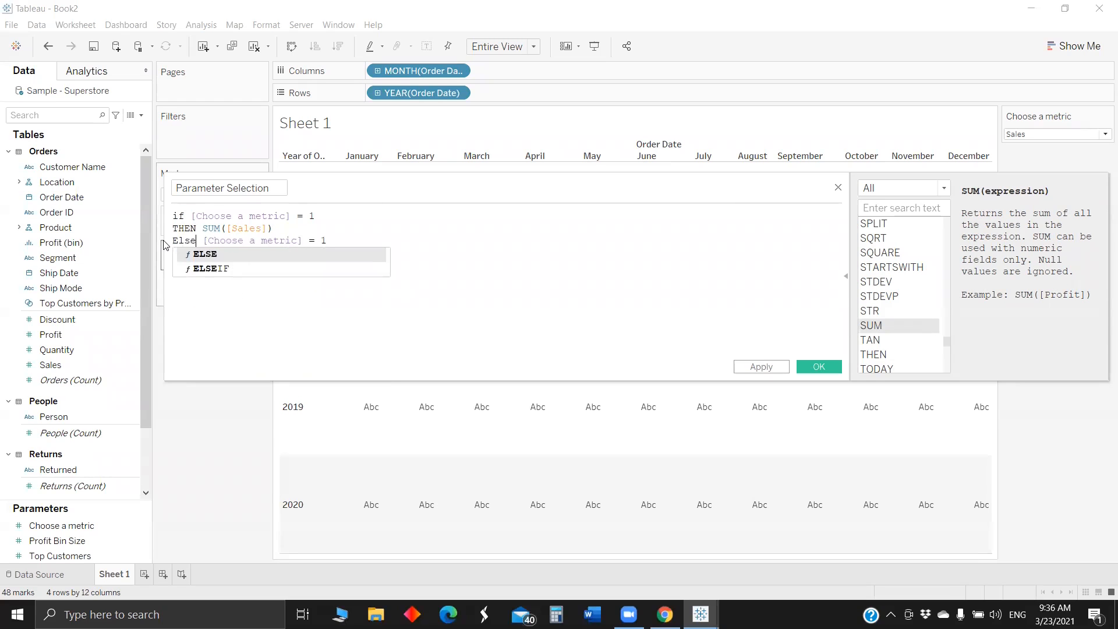
click(272, 256)
double_click(321, 241)
text(2)
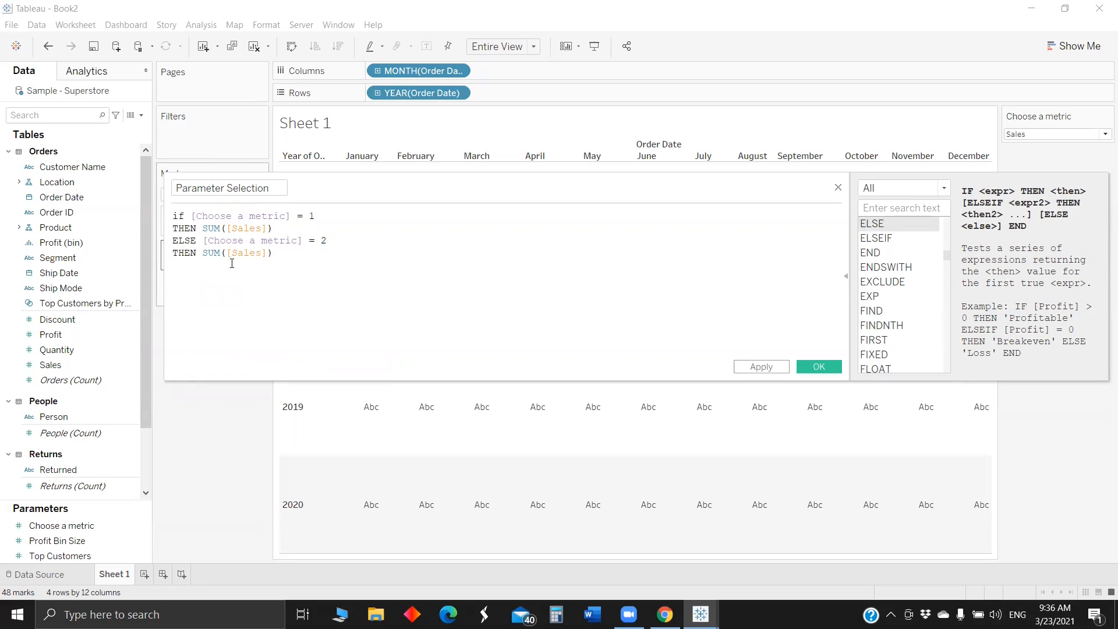
- Replace Sales with Profit inside the SUM of the second branch
double_click(246, 253)
click(1024, 135)
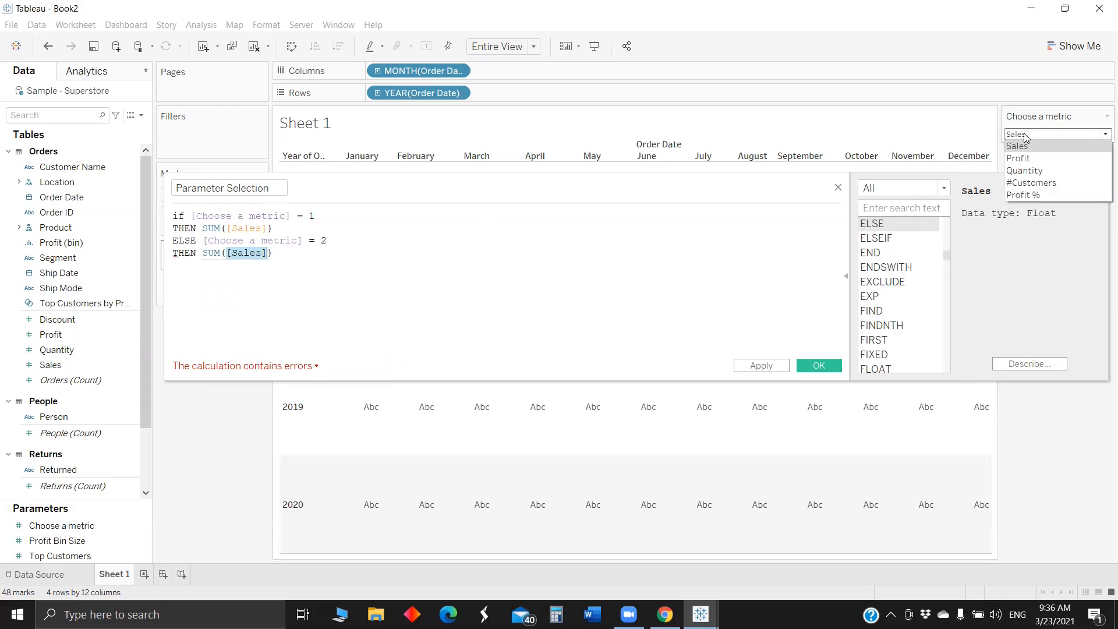
click(1024, 142)
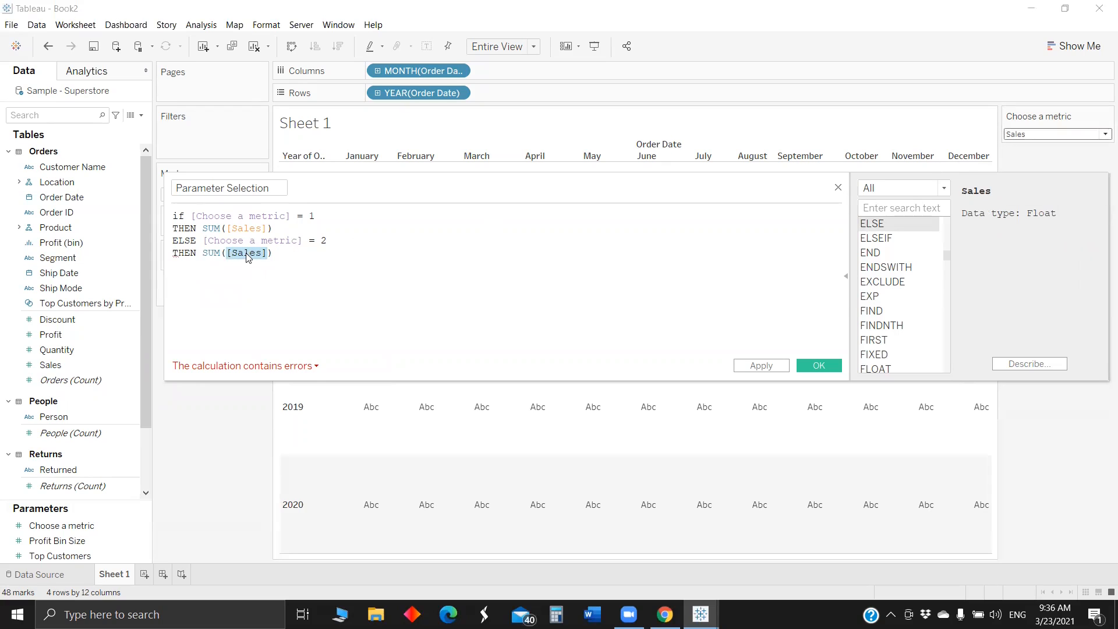
double_click(247, 252)
text(Profit)
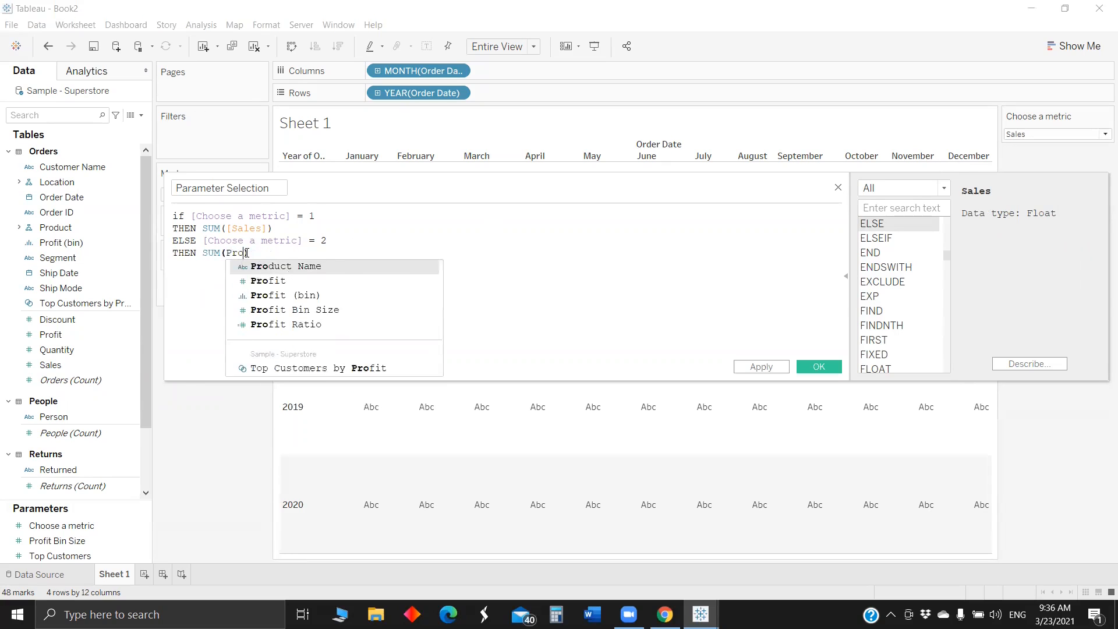
click(273, 252)
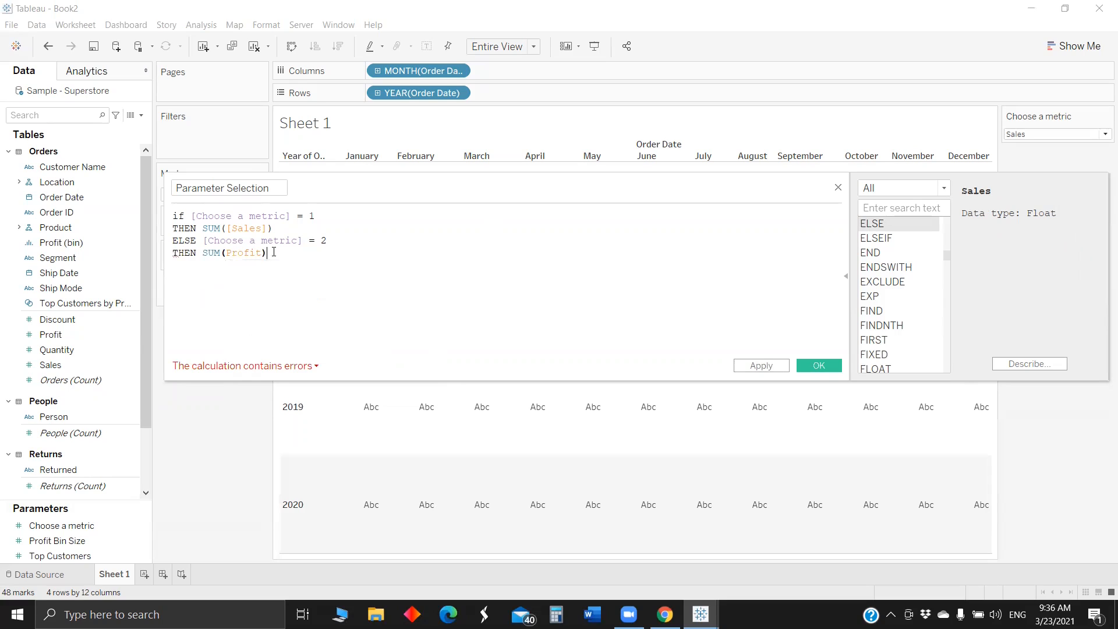
click(264, 253)
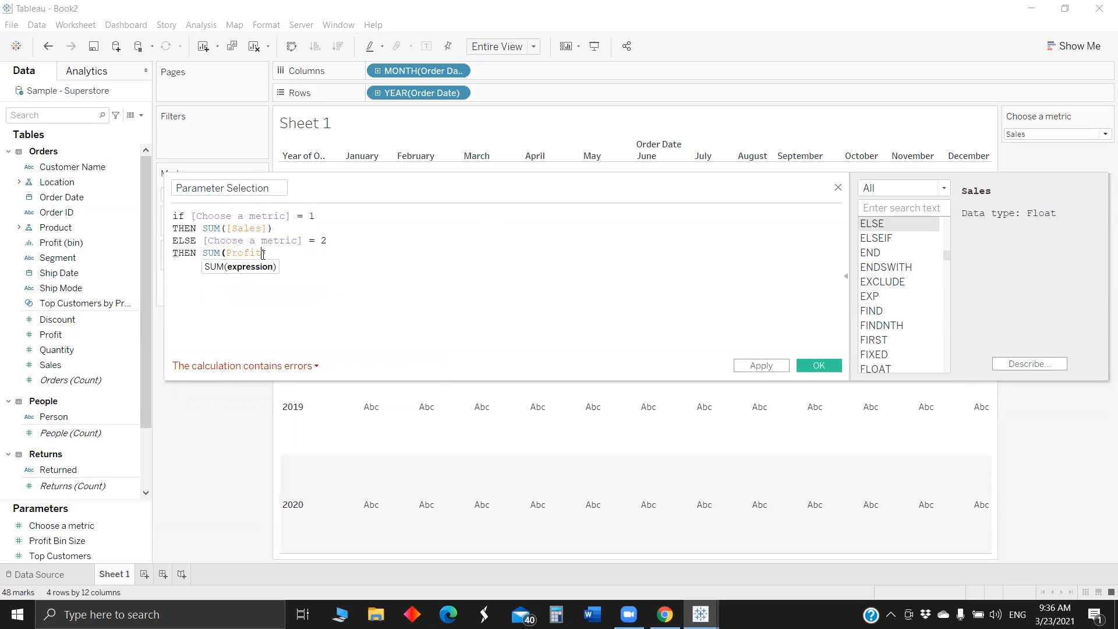
- Change the ELSE of the second branch to ELSEif
drag(278, 252, 154, 244)
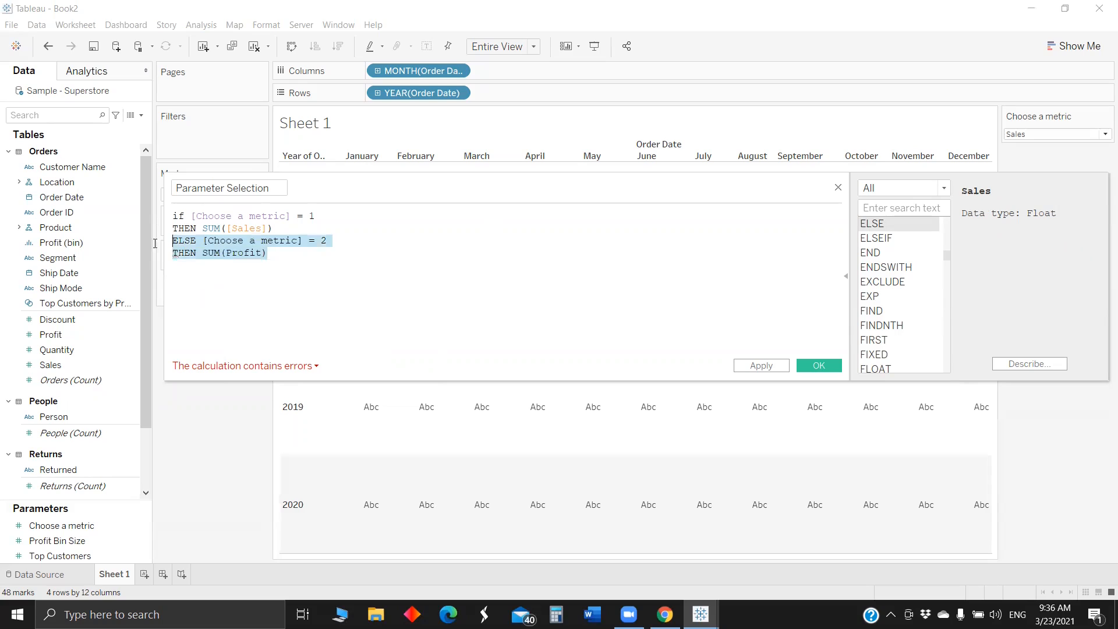
click(195, 240)
text(if)
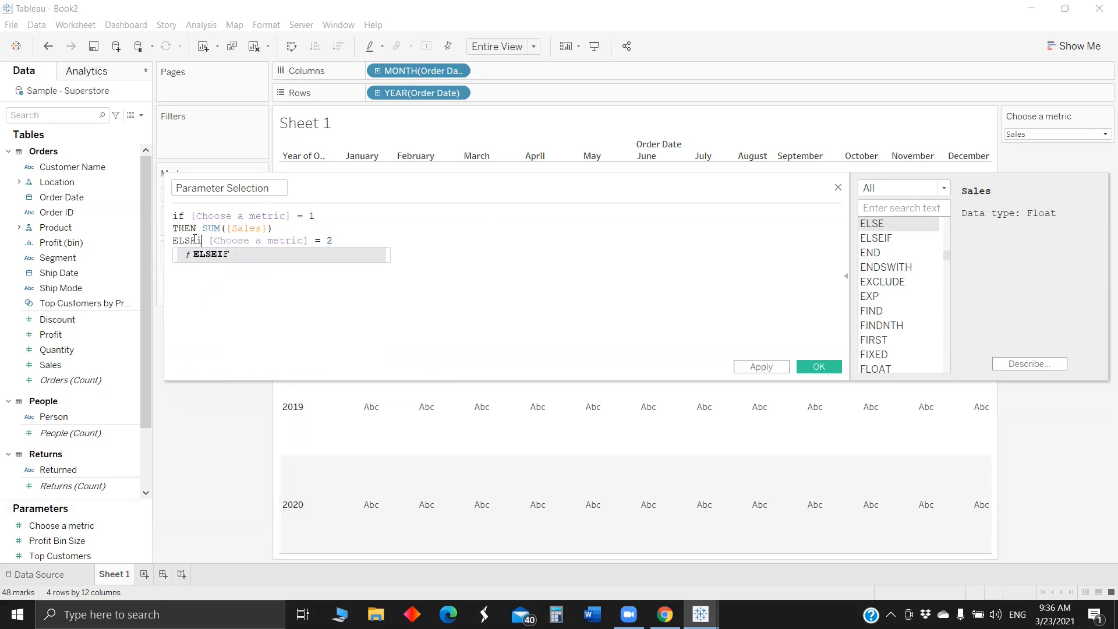
- Copy the ELSEif Profit branch and paste it three times below in the formula
drag(290, 256, 153, 234)
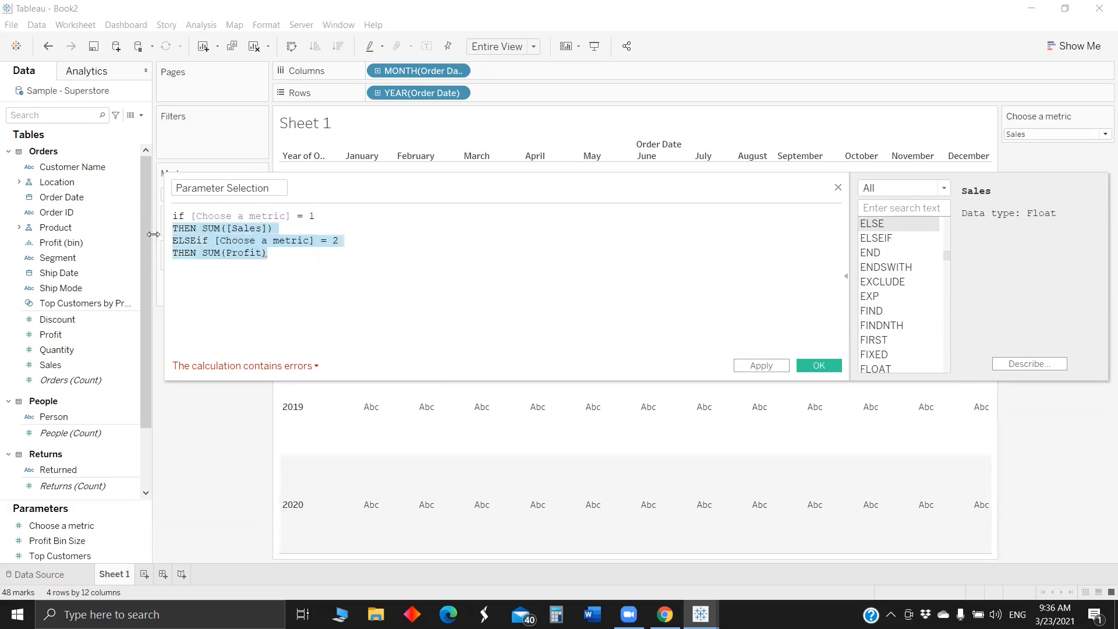
click(202, 254)
drag(269, 253, 172, 240)
key(ctrl+c)
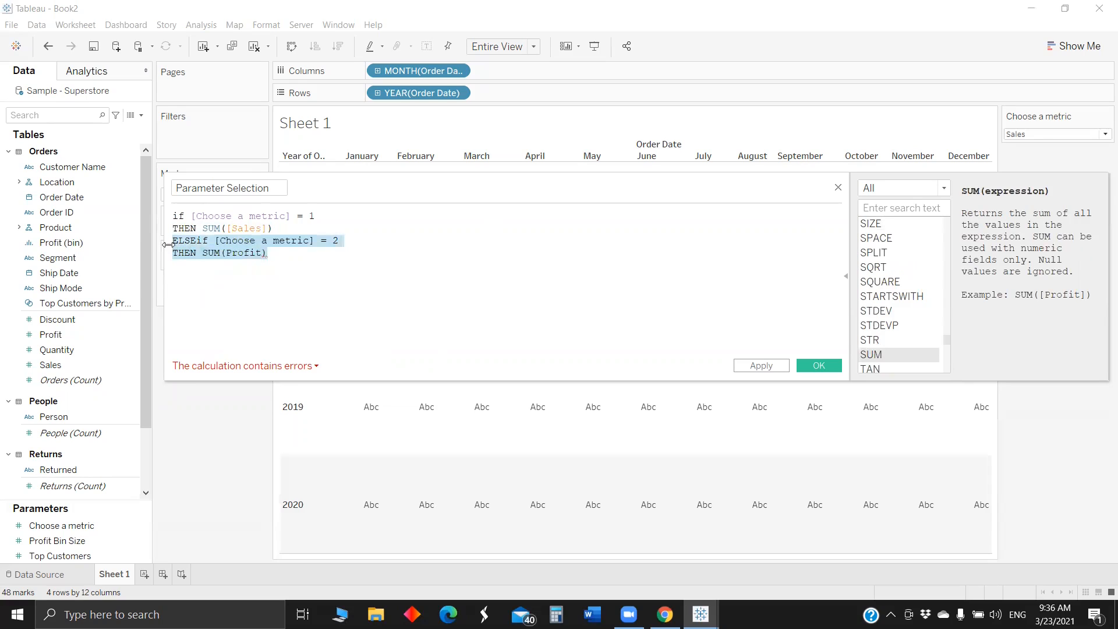
click(280, 265)
key(Return)
key(ctrl+v)
key(Return)
key(ctrl+v)
key(Return)
key(ctrl+v)
- Change the third branch of the formula to "[Choose a metric] = 3" with SUM([Quantity]) as its result
click(344, 266)
key(BackSpace)
text(3)
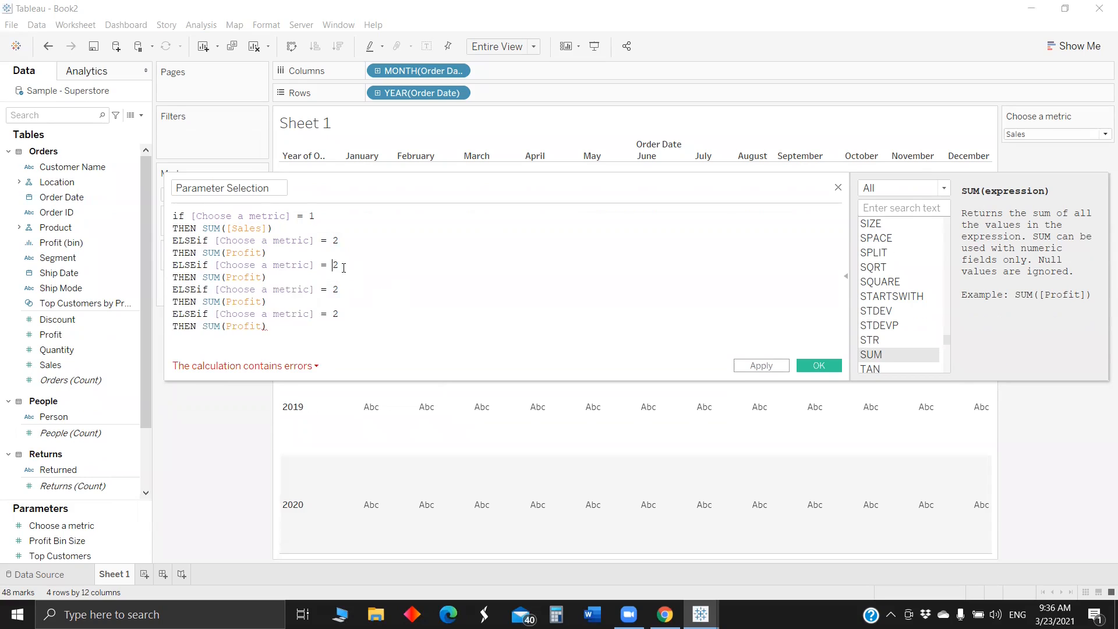
double_click(239, 271)
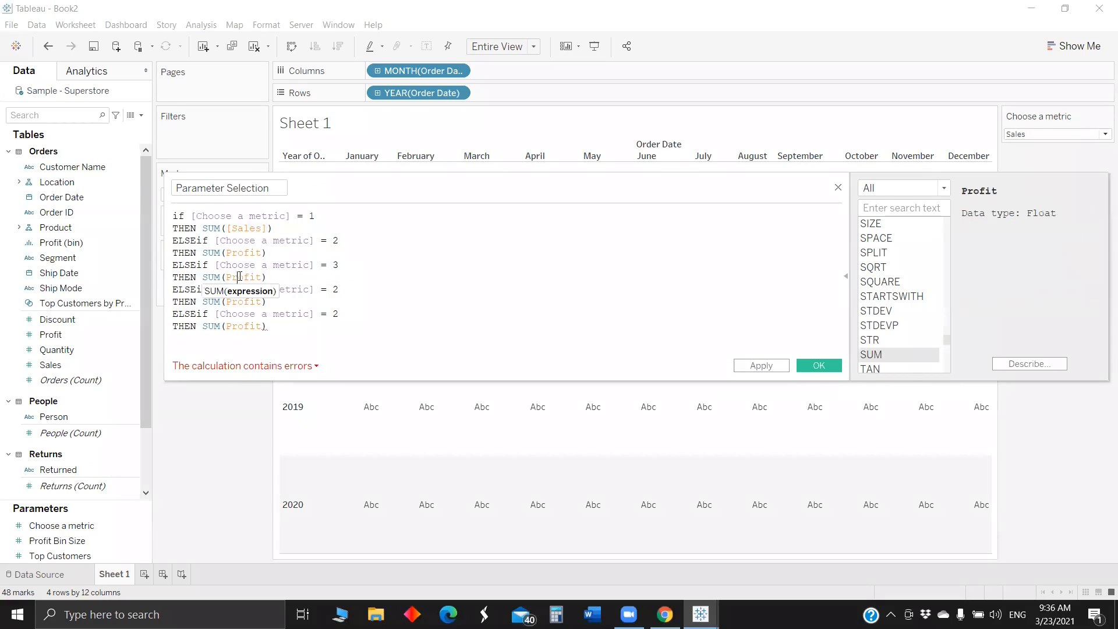
click(1026, 134)
click(1027, 135)
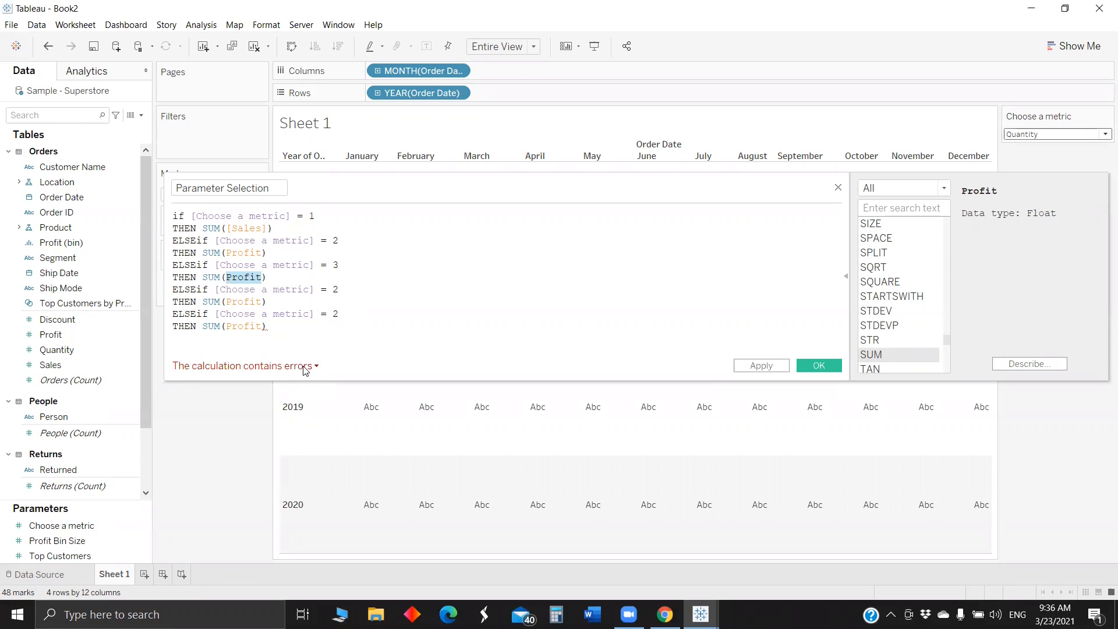
double_click(237, 288)
double_click(245, 276)
text(Quantit)
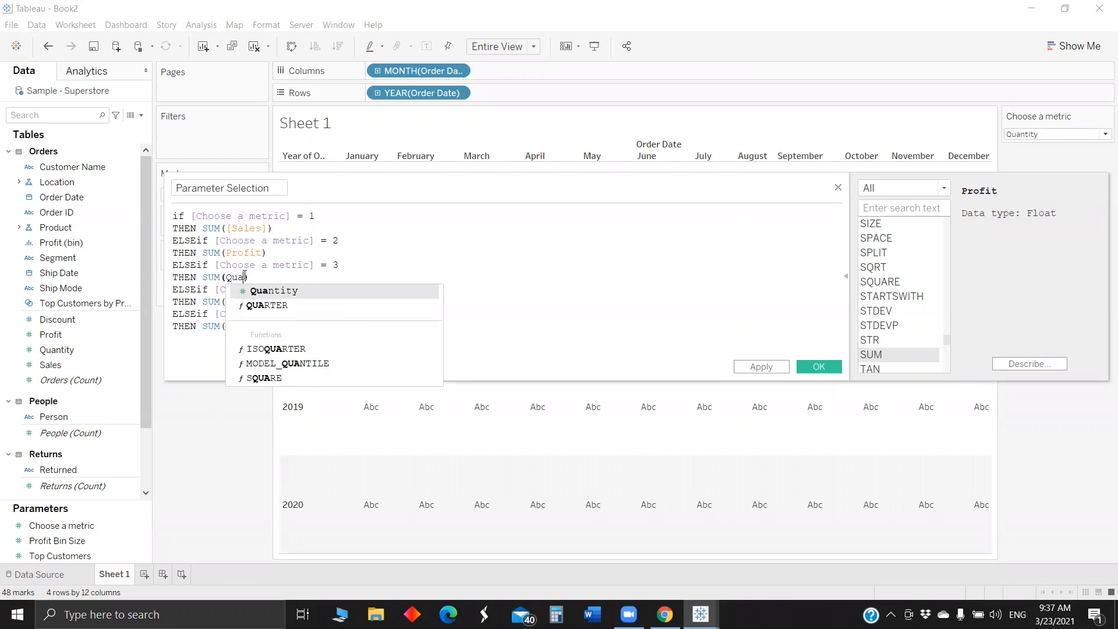
click(272, 292)
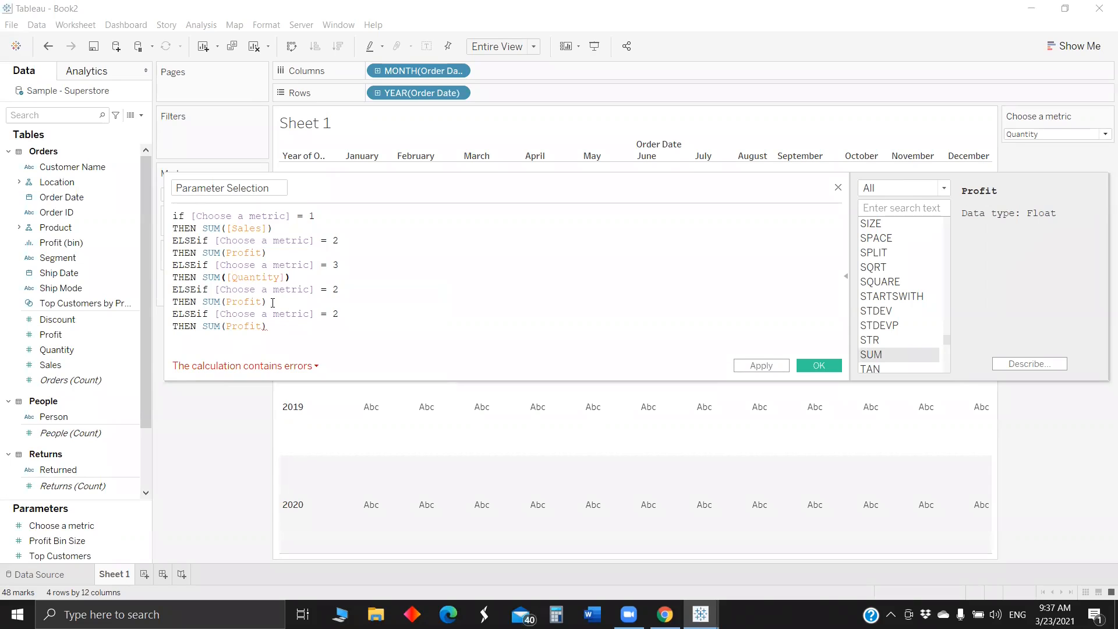
- Change the fourth branch to "[Choose a metric] = 4" with COUNTD([Customer Name]) as its result
double_click(335, 289)
text(4)
drag(202, 301, 324, 297)
key(BackSpace)
text(c)
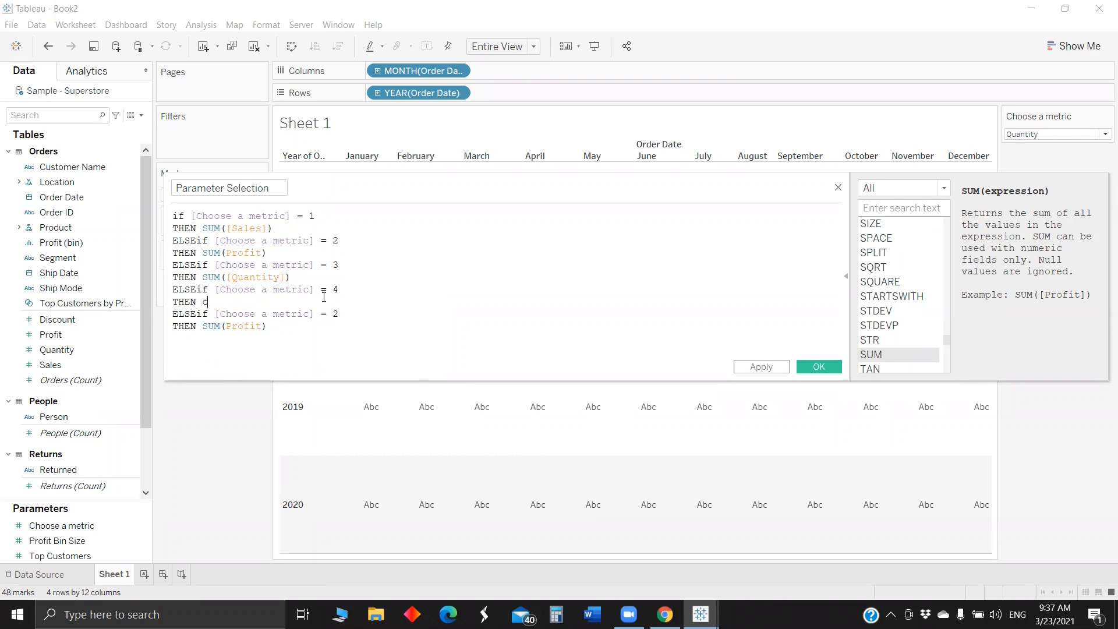
text(ount)
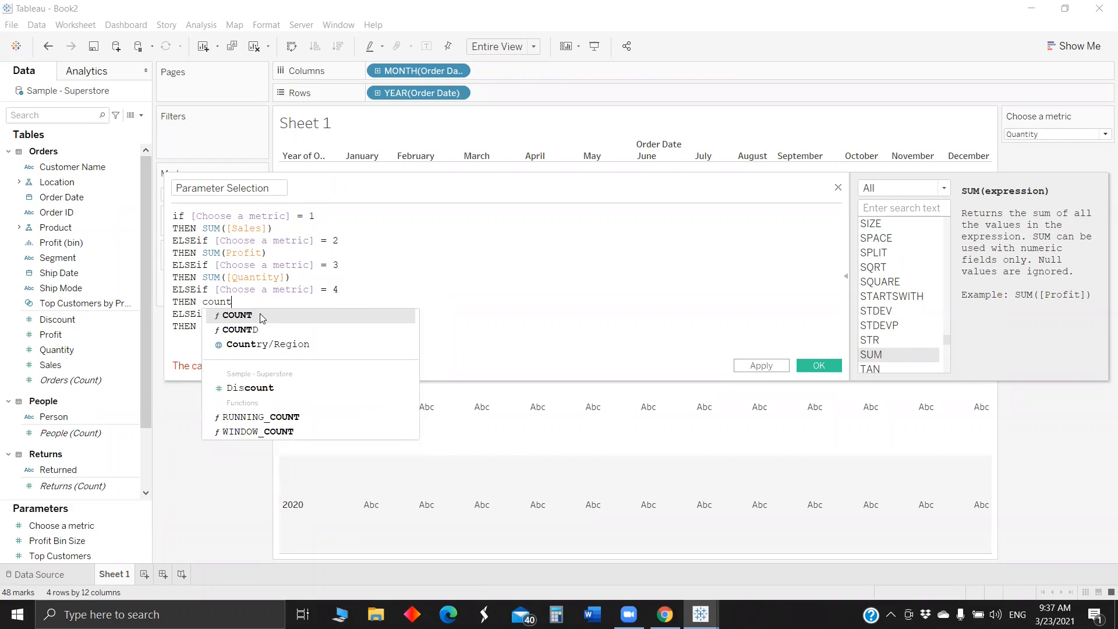
key(Return)
text(cu)
click(263, 317)
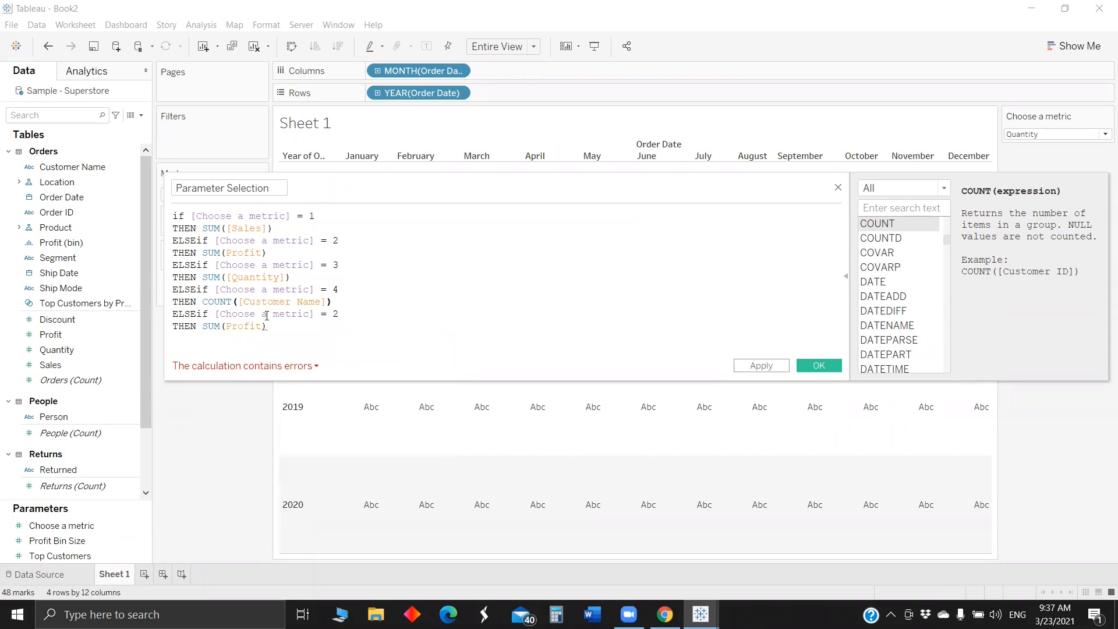
text(d)
click(262, 317)
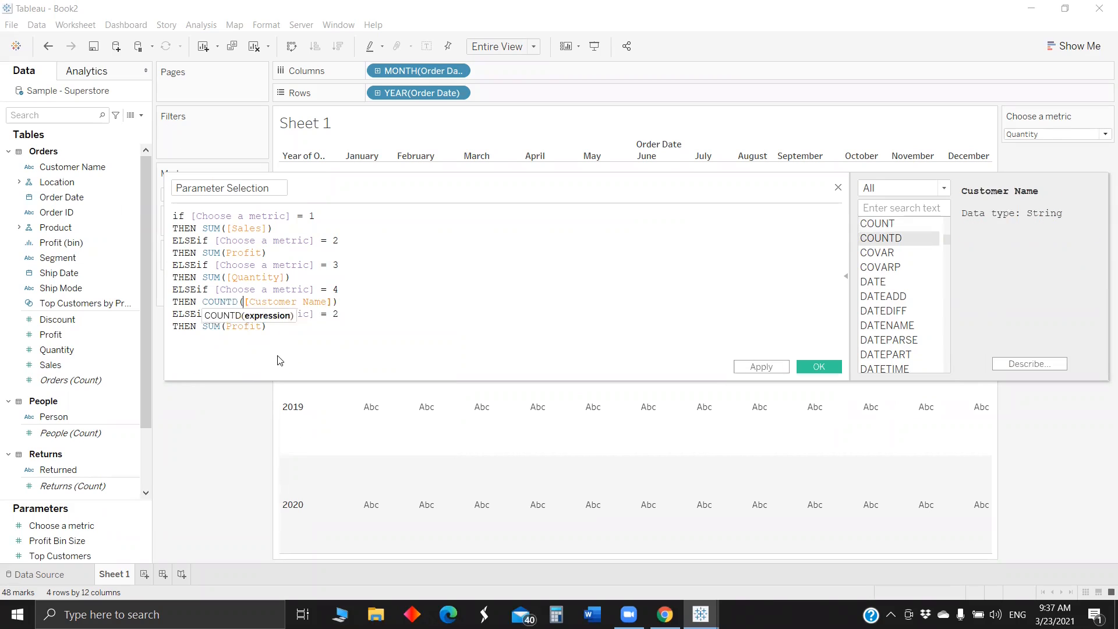
- Complete the fifth branch as "[Choose a metric] = 5 THEN SUM(Profit)/ SUM([Sales])", finish the formula with END and save the calculated field
double_click(336, 313)
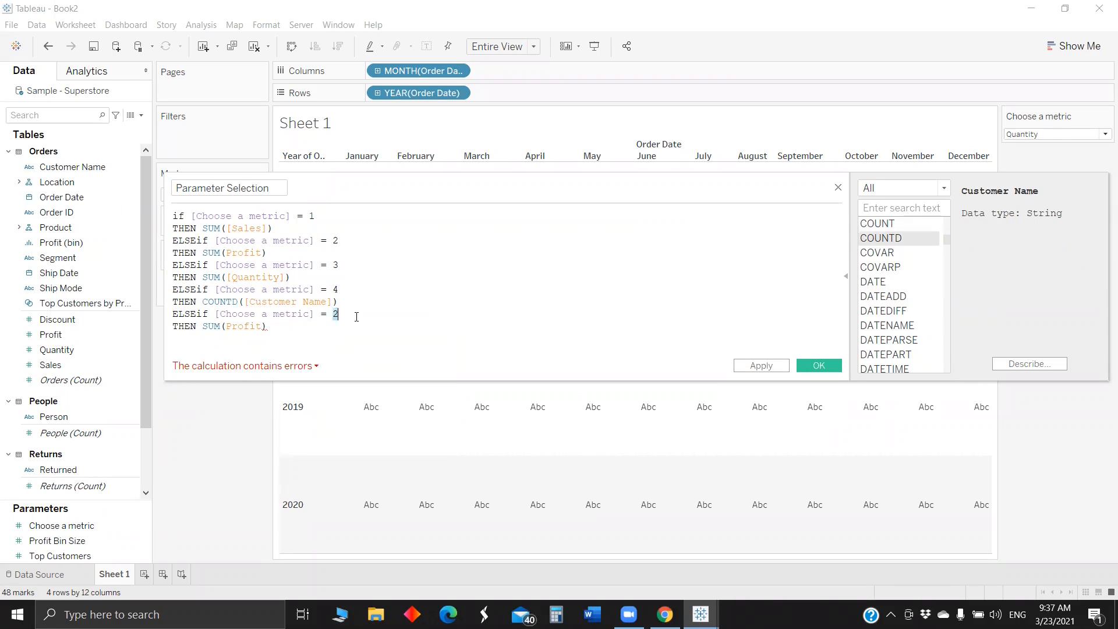
text(5)
text(/)
text( sum)
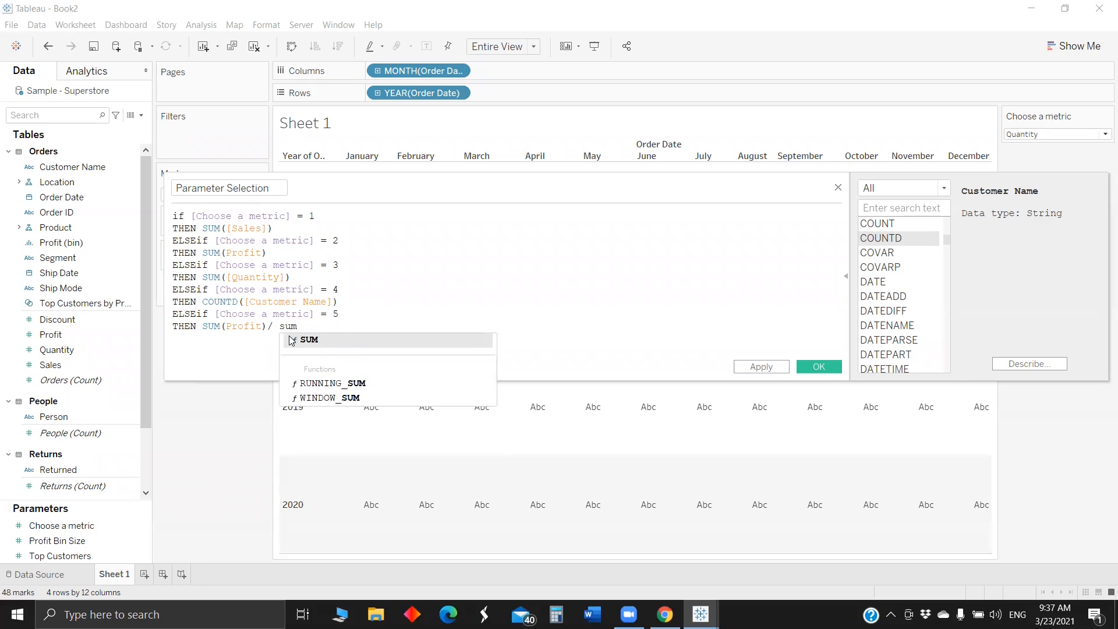
click(338, 341)
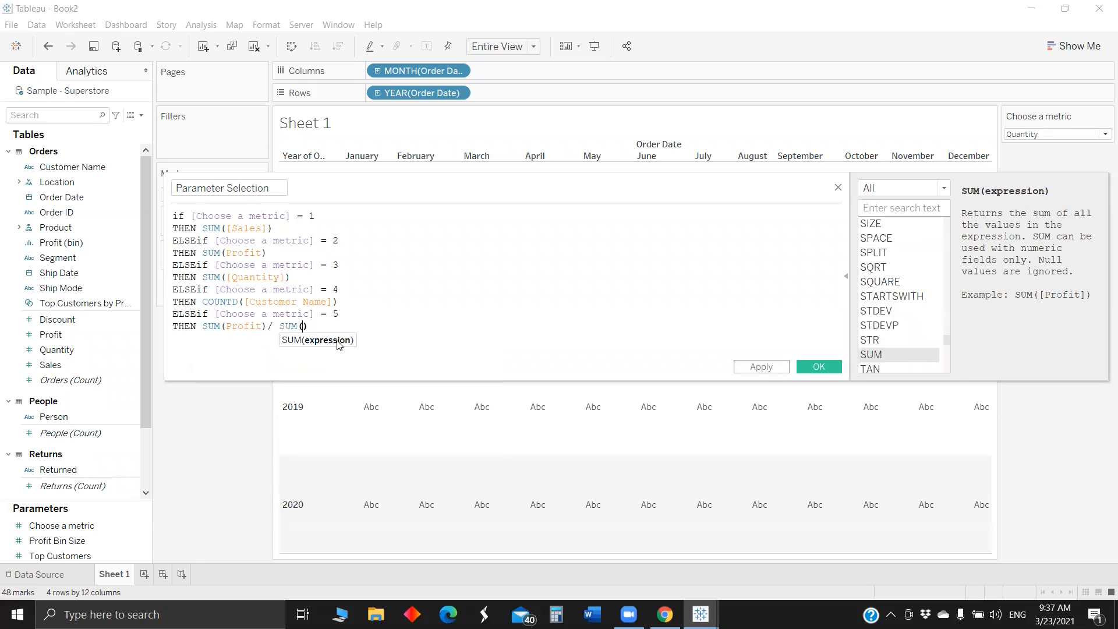
text(sales)
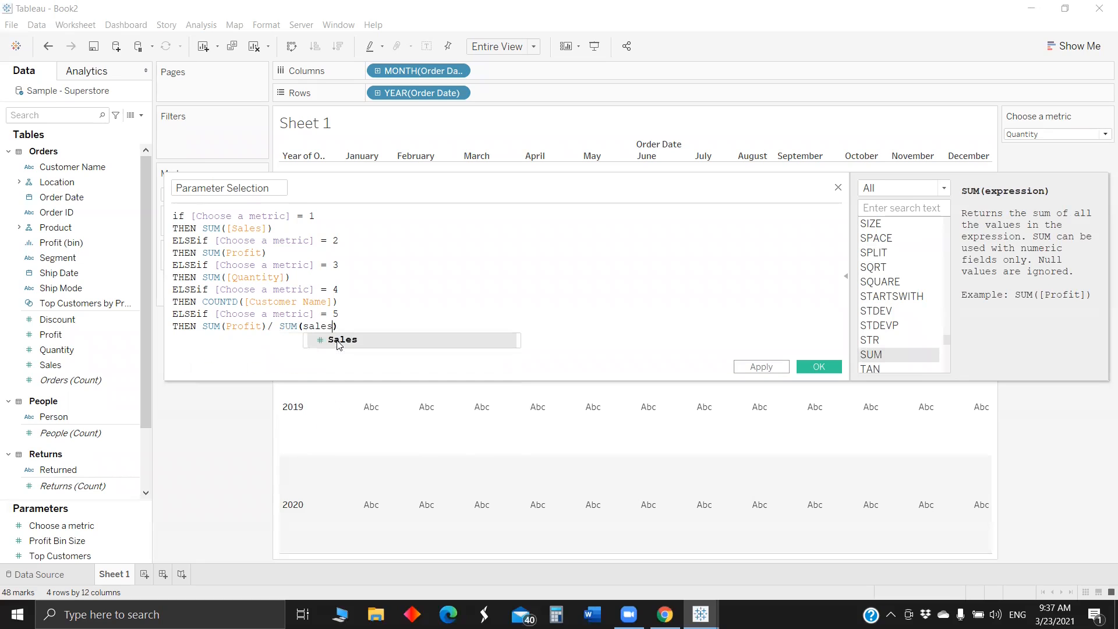
click(338, 342)
text(END)
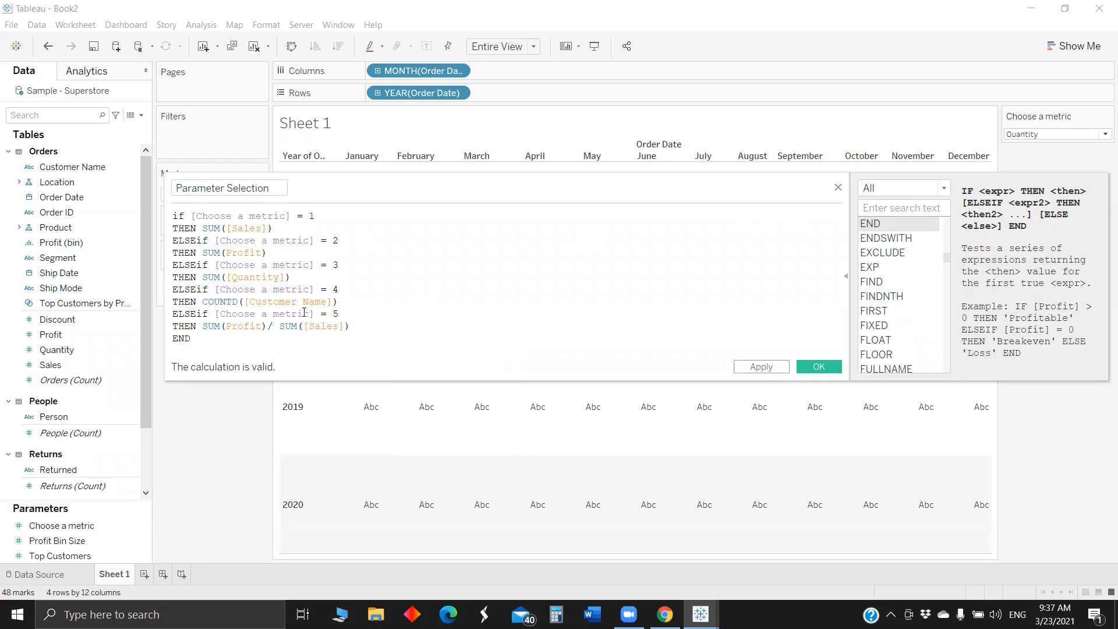
click(818, 366)
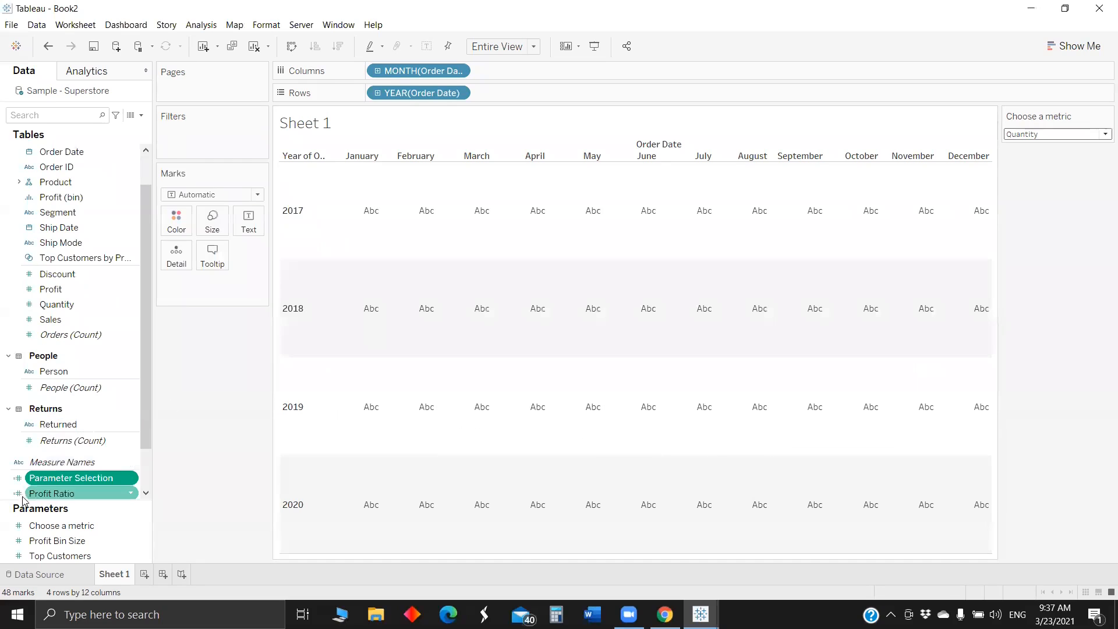
- Build a highlight table with Parameter Selection on Color and Text, and move YEAR(Order Date) back to Rows
drag(65, 486, 177, 224)
drag(221, 285, 262, 217)
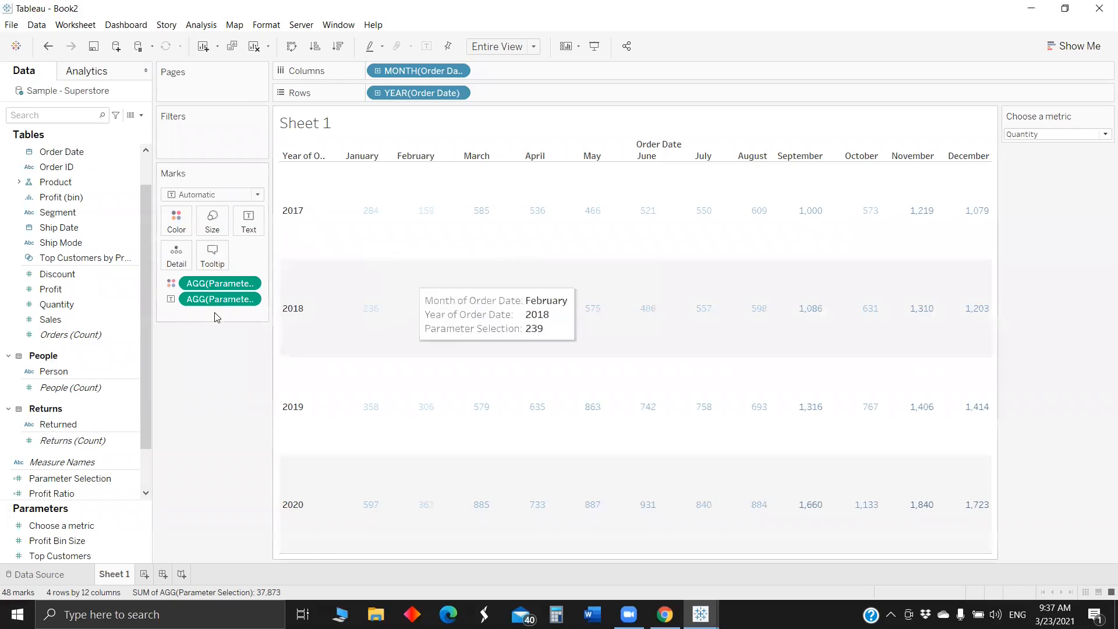
click(1071, 46)
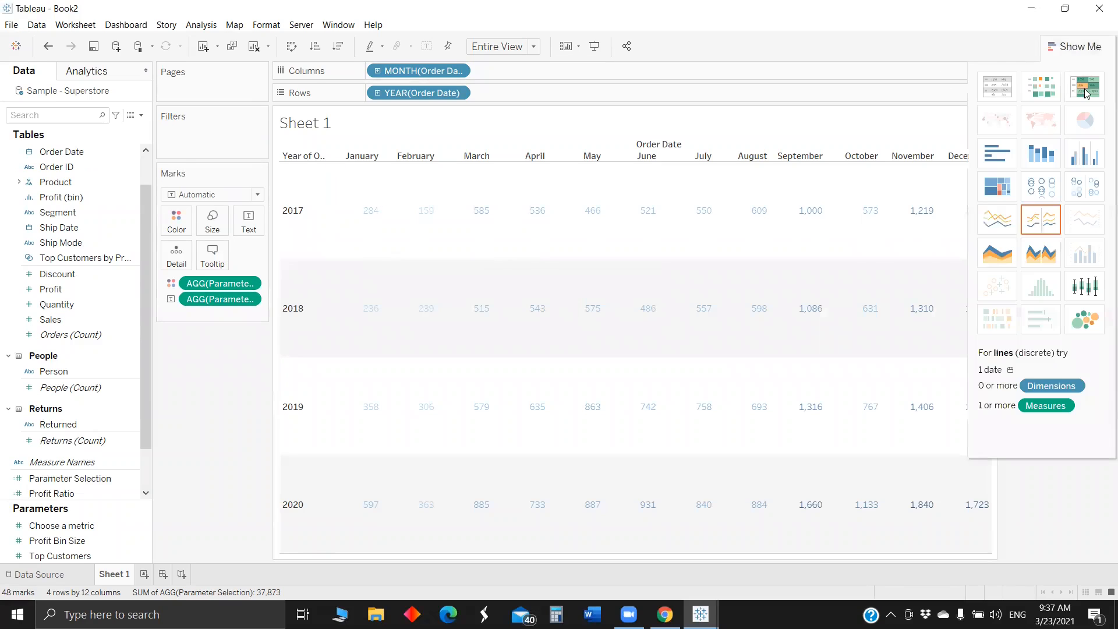
click(1085, 91)
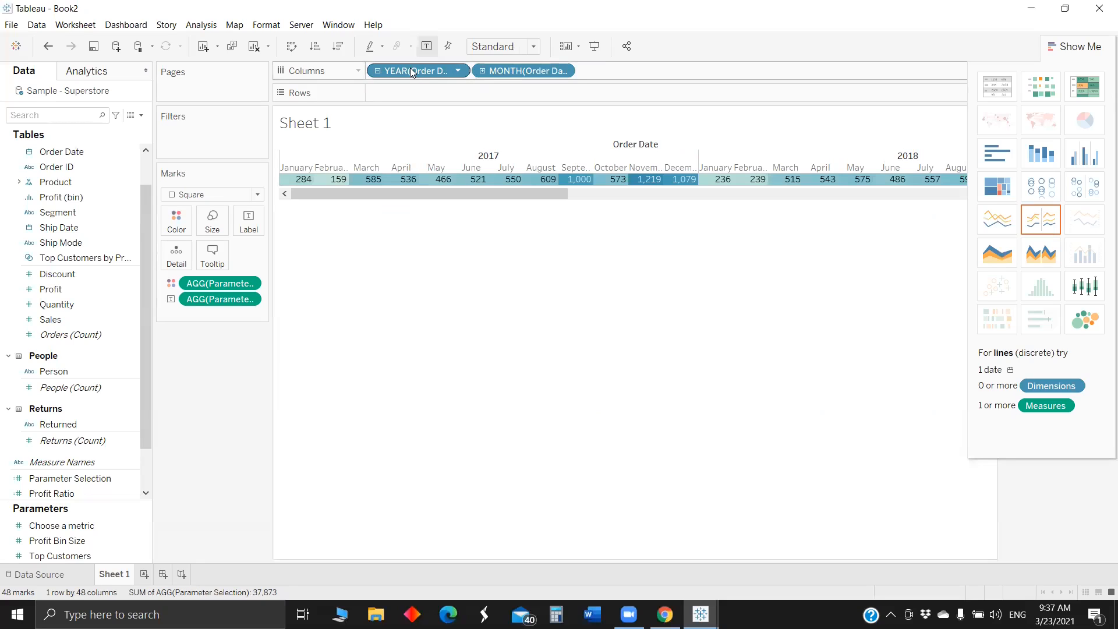
drag(410, 72, 412, 94)
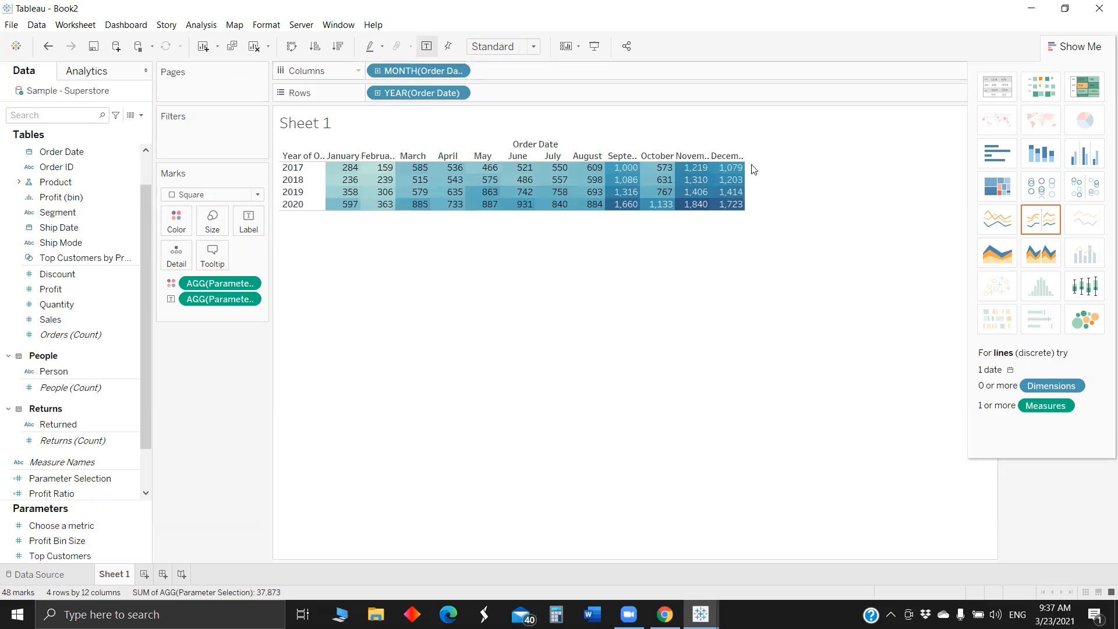
- Enlarge the highlight table's cells by widening the month columns and increasing the height of the year rows
drag(745, 167, 788, 177)
drag(877, 173, 878, 173)
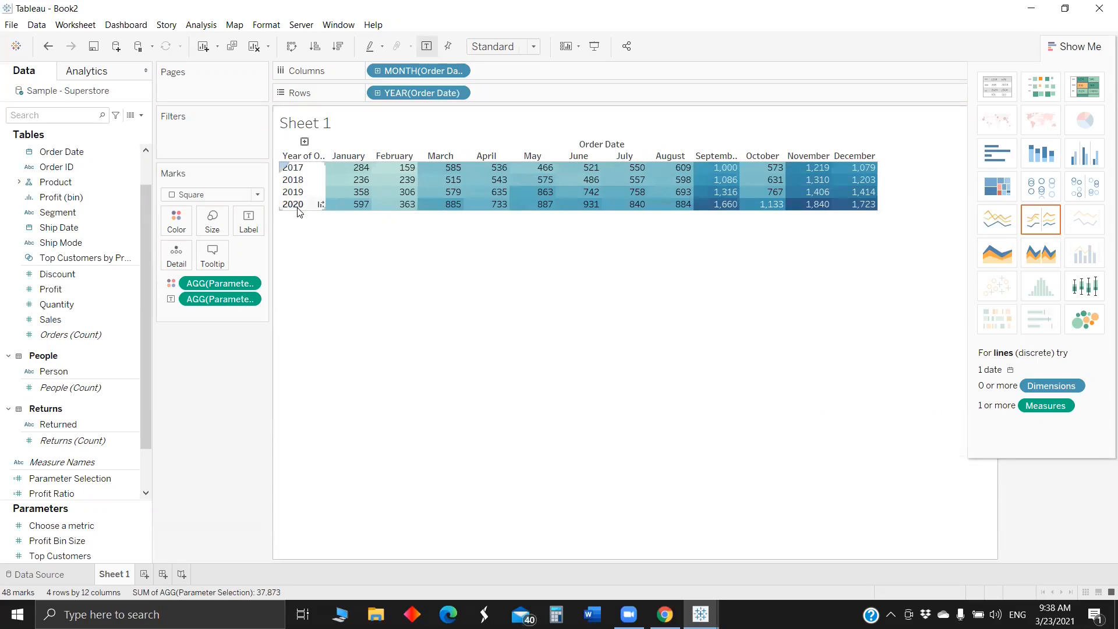
drag(299, 209, 302, 240)
- Center the mark labels horizontally in the highlight table and close the chart type suggestions
click(249, 222)
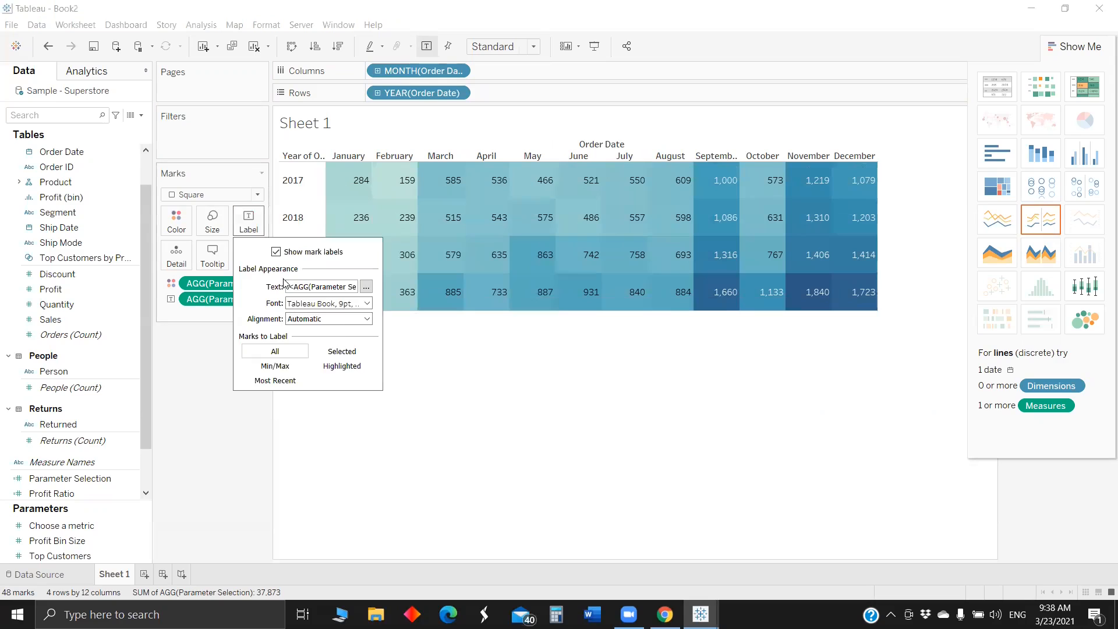
click(341, 319)
click(320, 369)
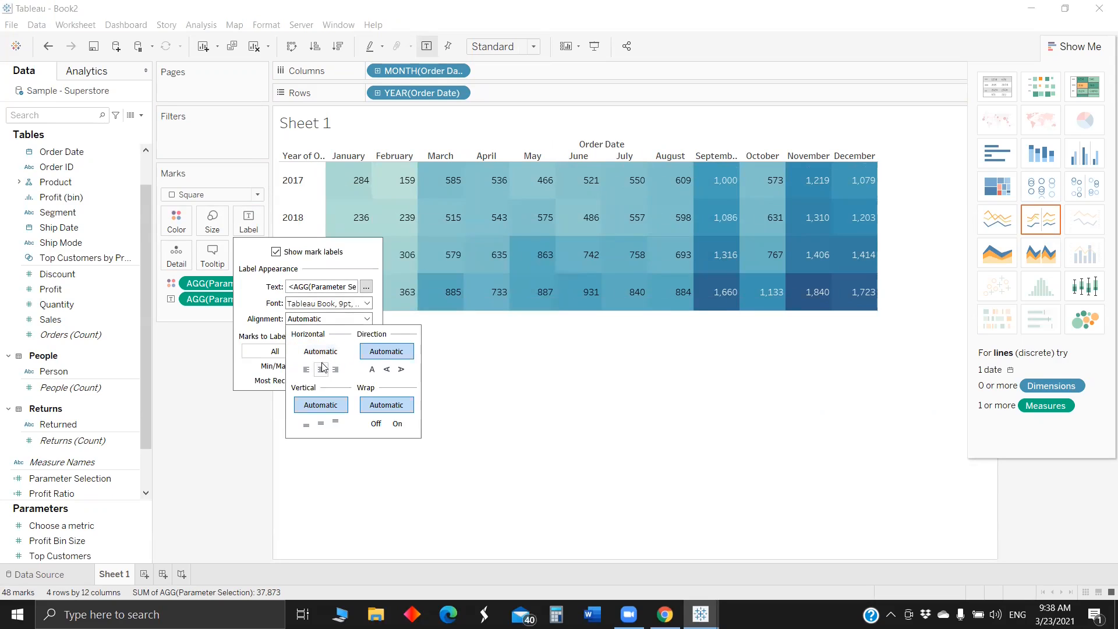
click(579, 417)
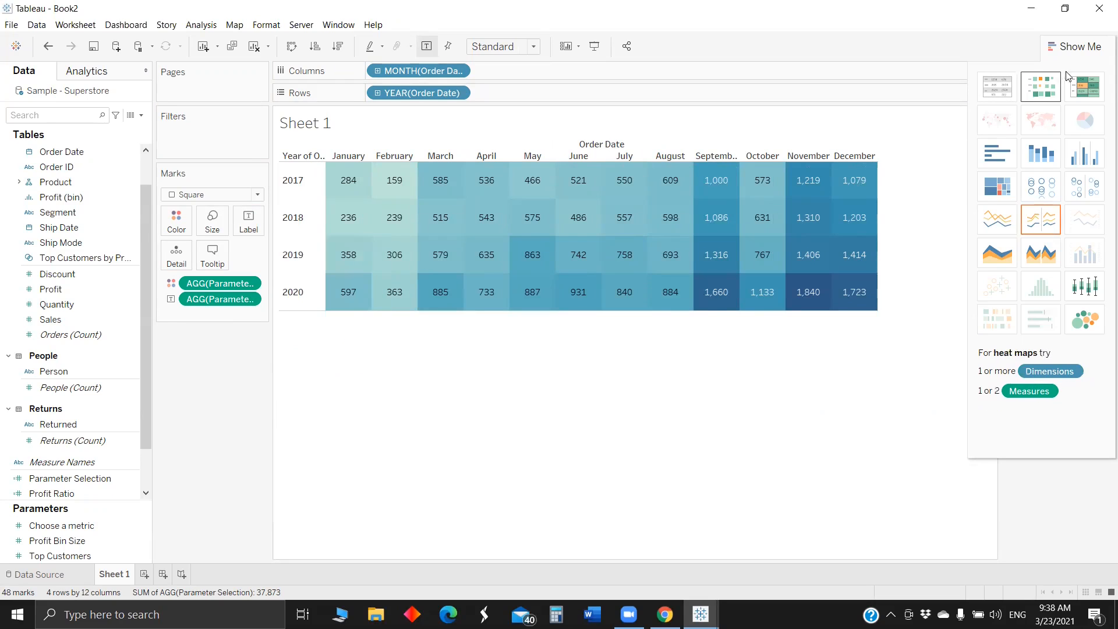
click(1074, 49)
- Switch the Choose a metric parameter between Sales and Profit % to compare how the heat map displays each metric
click(1048, 135)
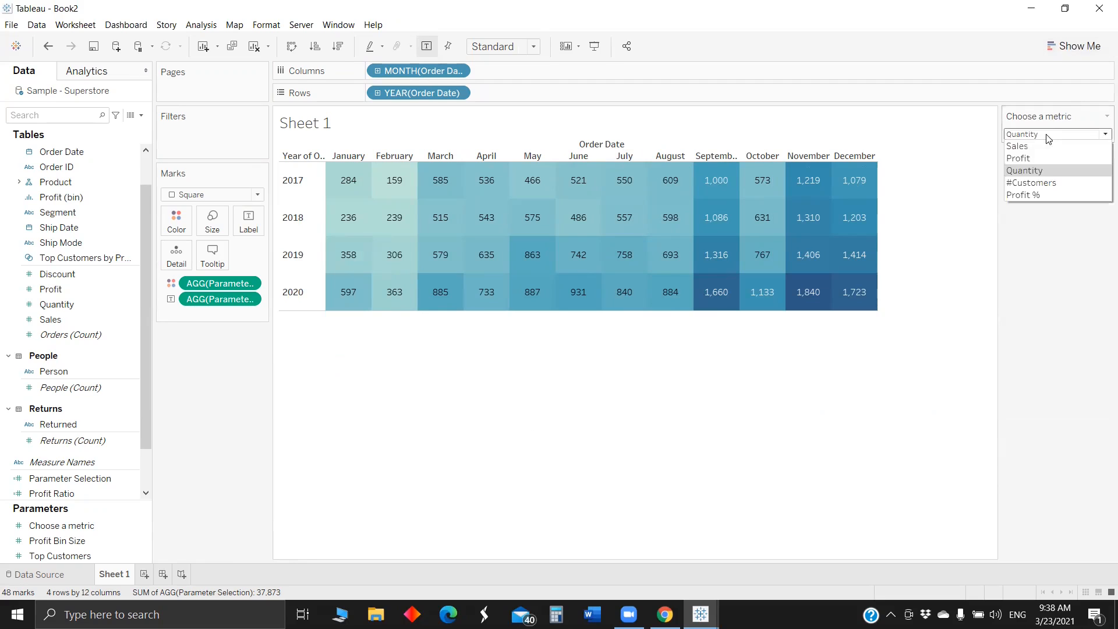
click(1054, 146)
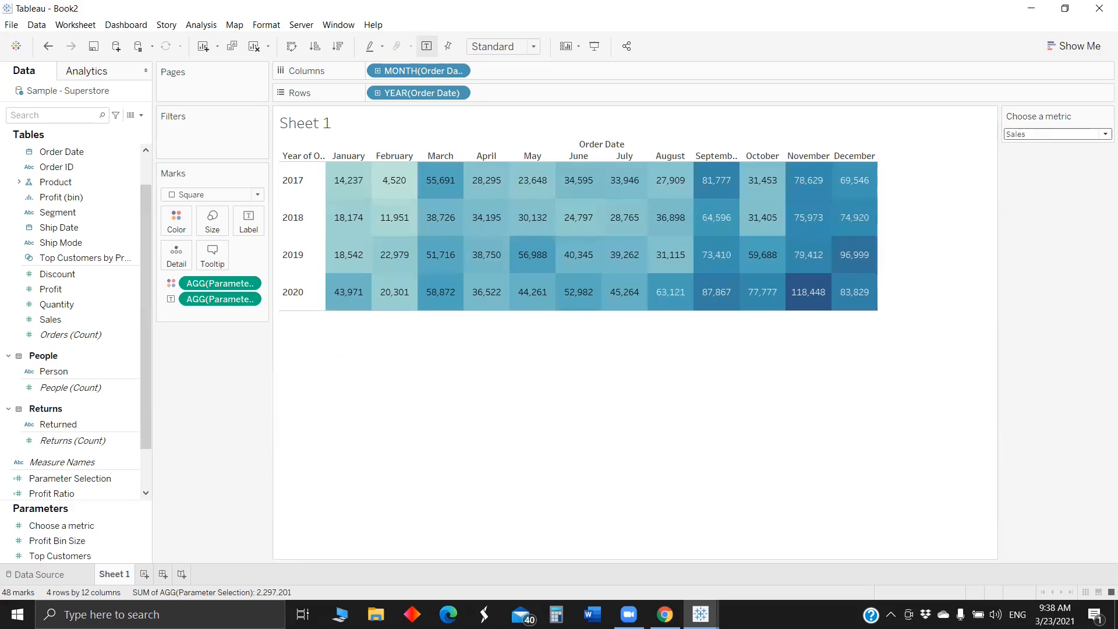
click(1030, 136)
click(1027, 210)
click(1050, 134)
click(1033, 195)
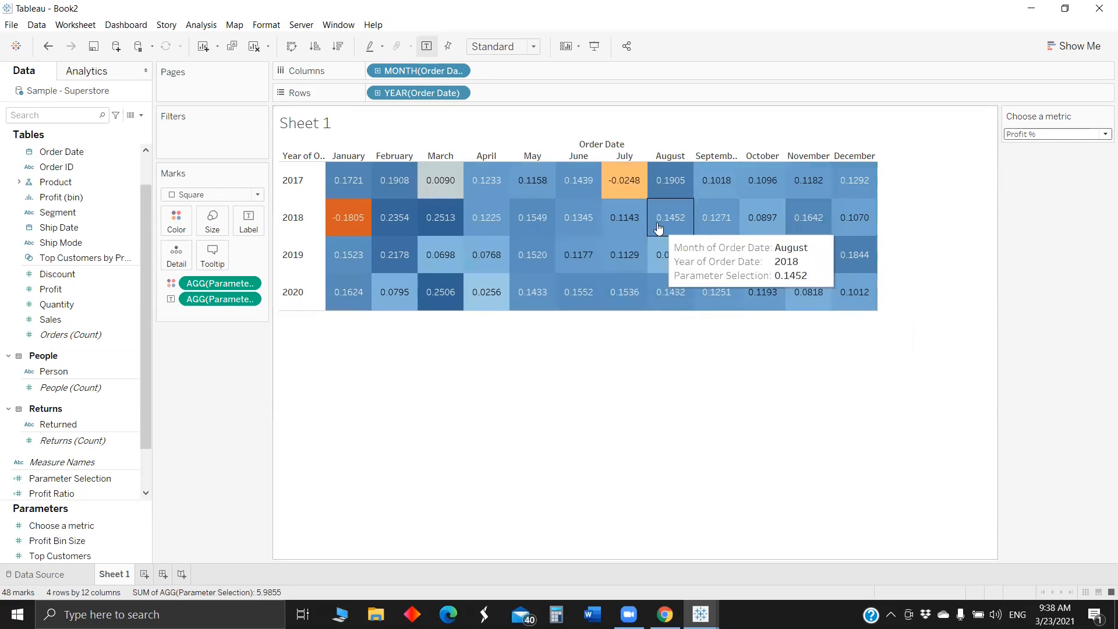
click(1071, 135)
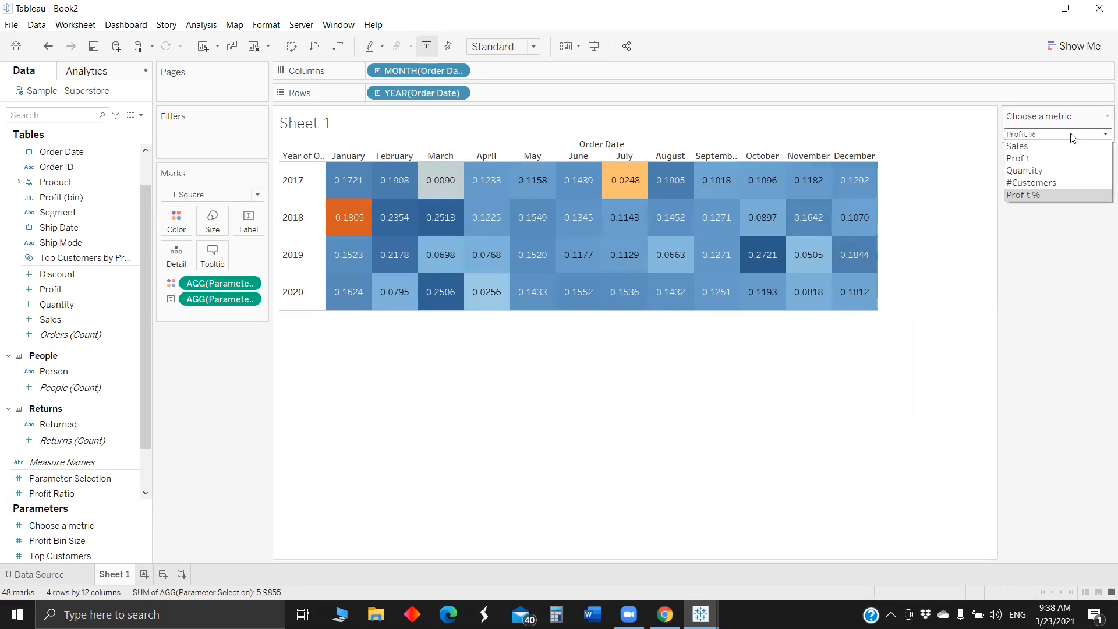
click(1045, 150)
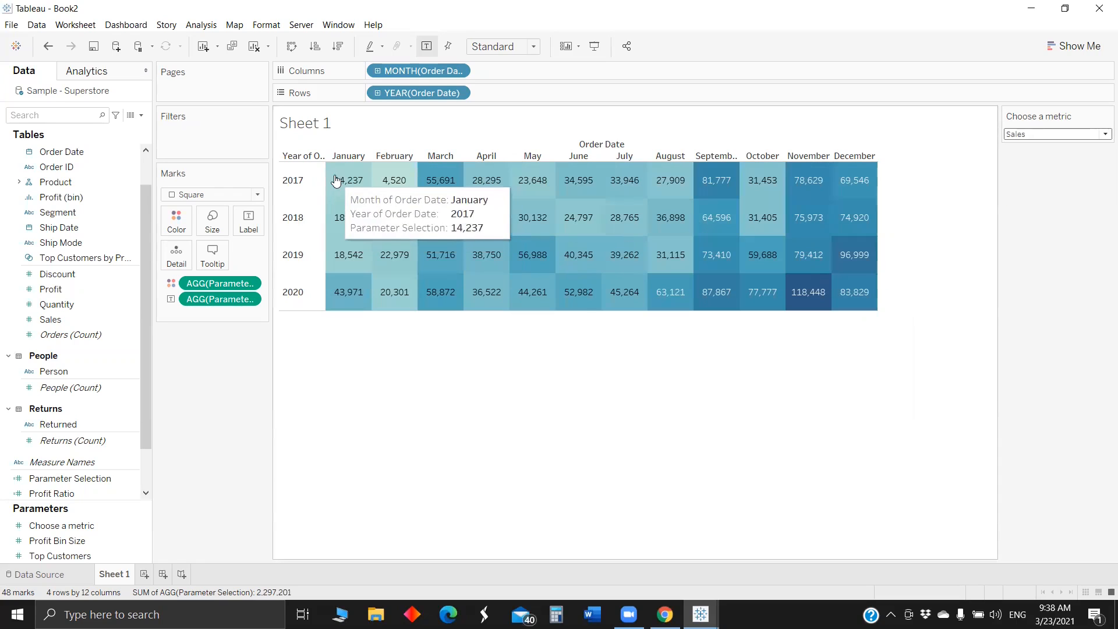
click(1035, 137)
click(1038, 194)
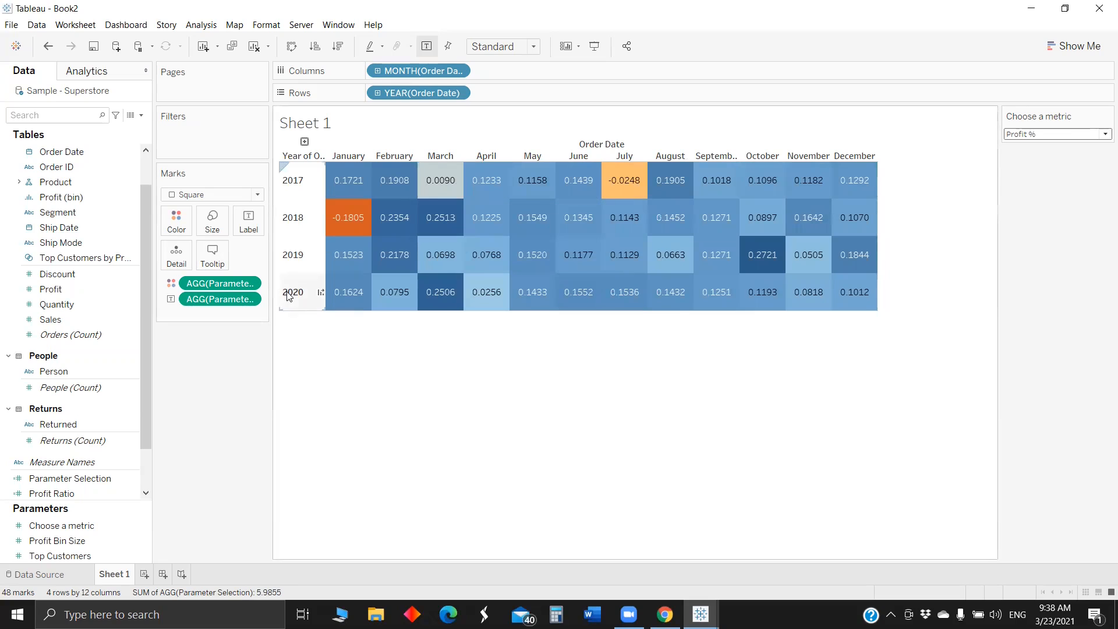
- Widen the Marks card and format the Parameter Selection label numbers as Currency (Custom)
drag(273, 286, 314, 288)
right_click(248, 300)
click(282, 347)
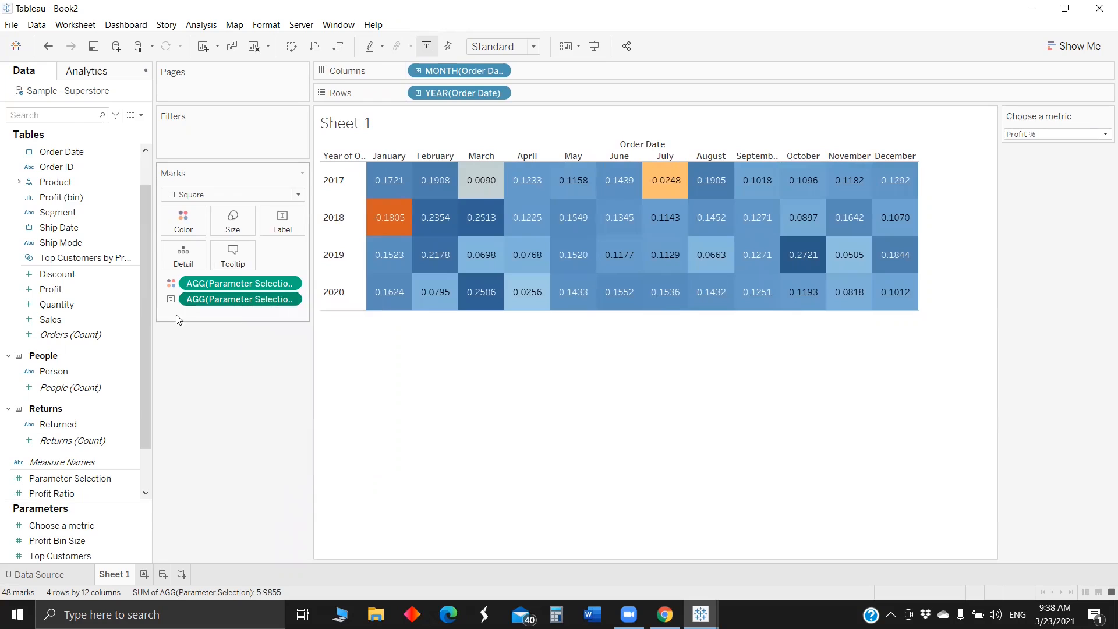
click(112, 200)
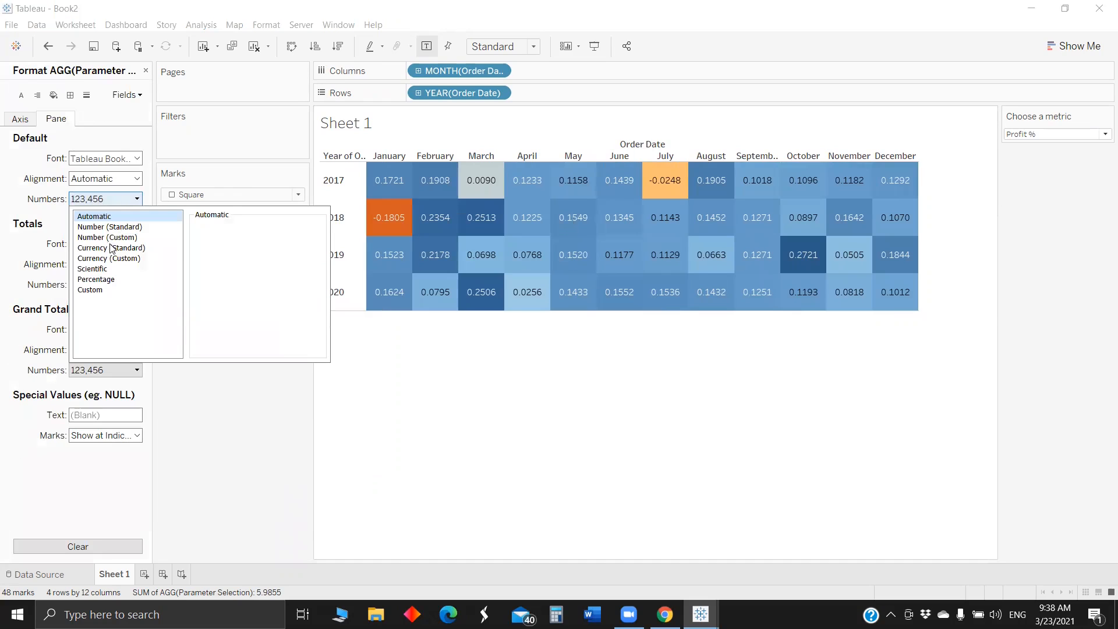
click(113, 260)
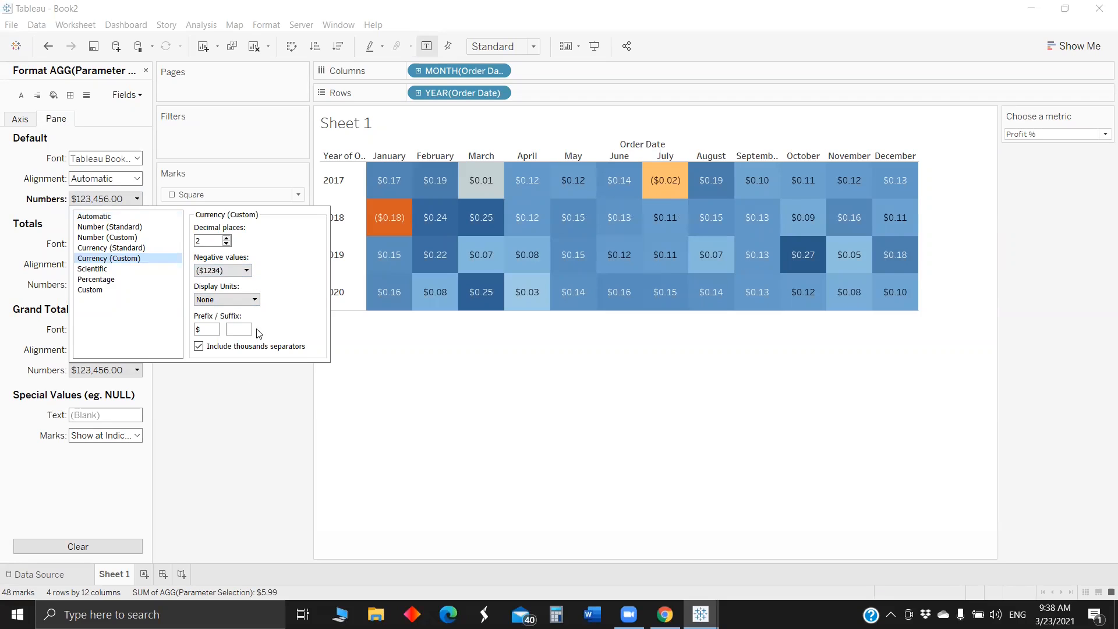
click(253, 393)
- Switch the Choose a metric parameter to Sales and widen the month columns slightly
click(1063, 138)
click(1042, 143)
drag(918, 172, 938, 170)
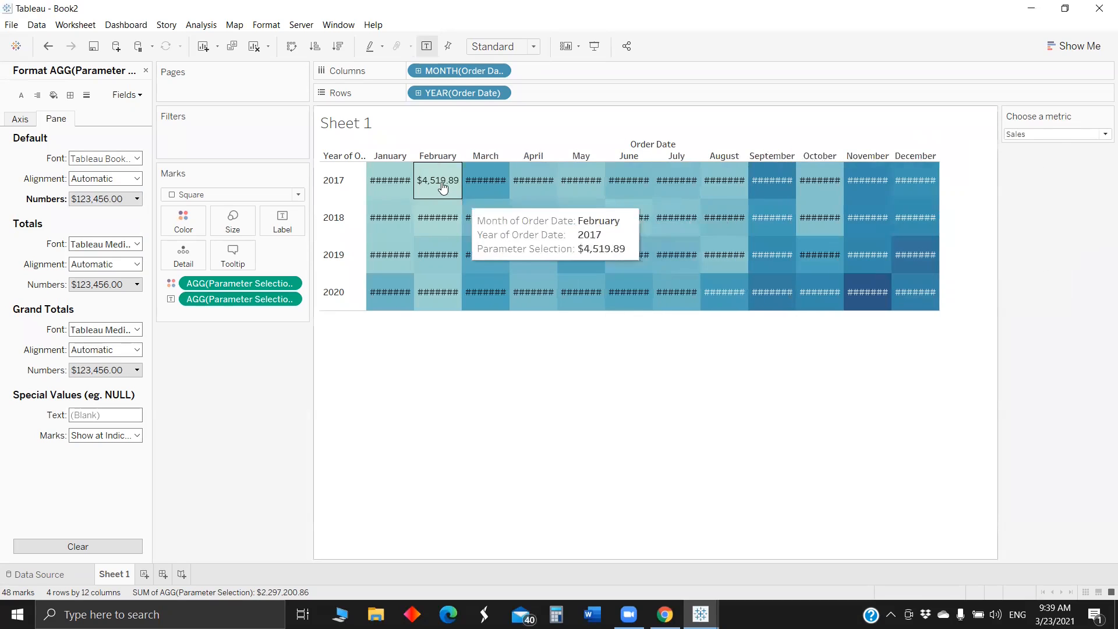
- Switch the Choose a metric parameter to Quantity to check how the currency format displays it in the heat map
click(1031, 136)
click(1032, 171)
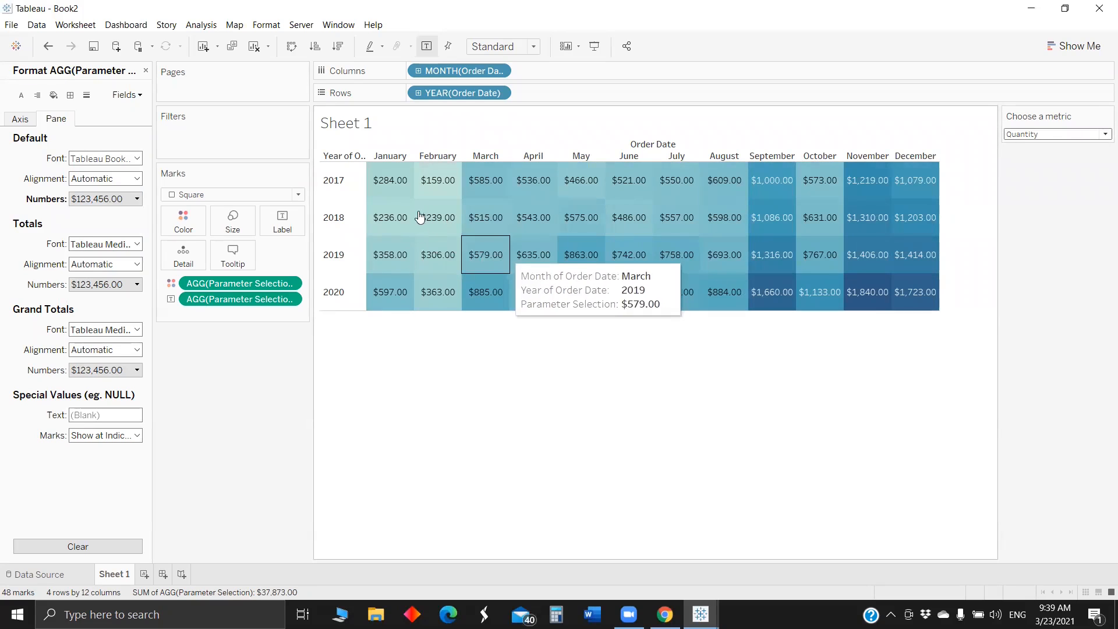
click(1047, 135)
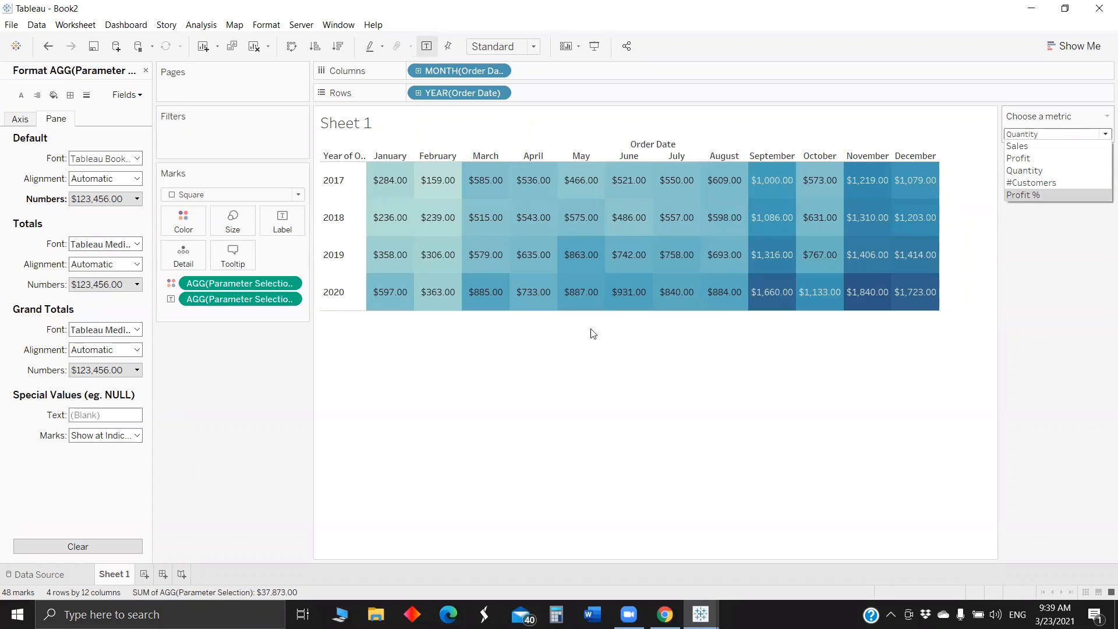
- Close the number formatting, find the Parameter Selection field by searching "para", and copy the formula from its calculation
click(146, 71)
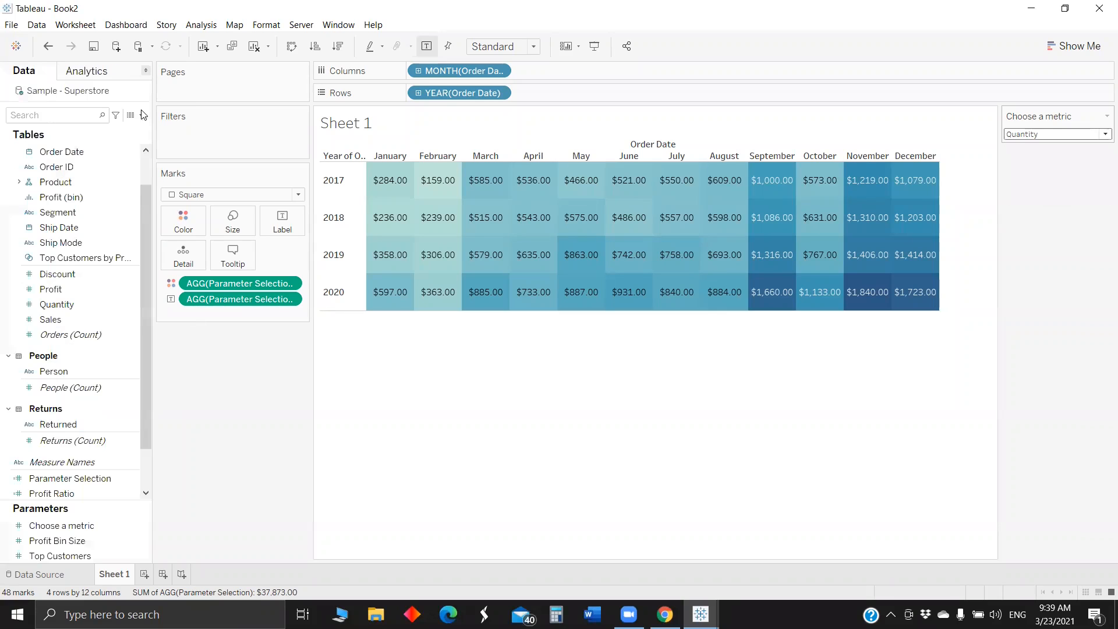
click(35, 115)
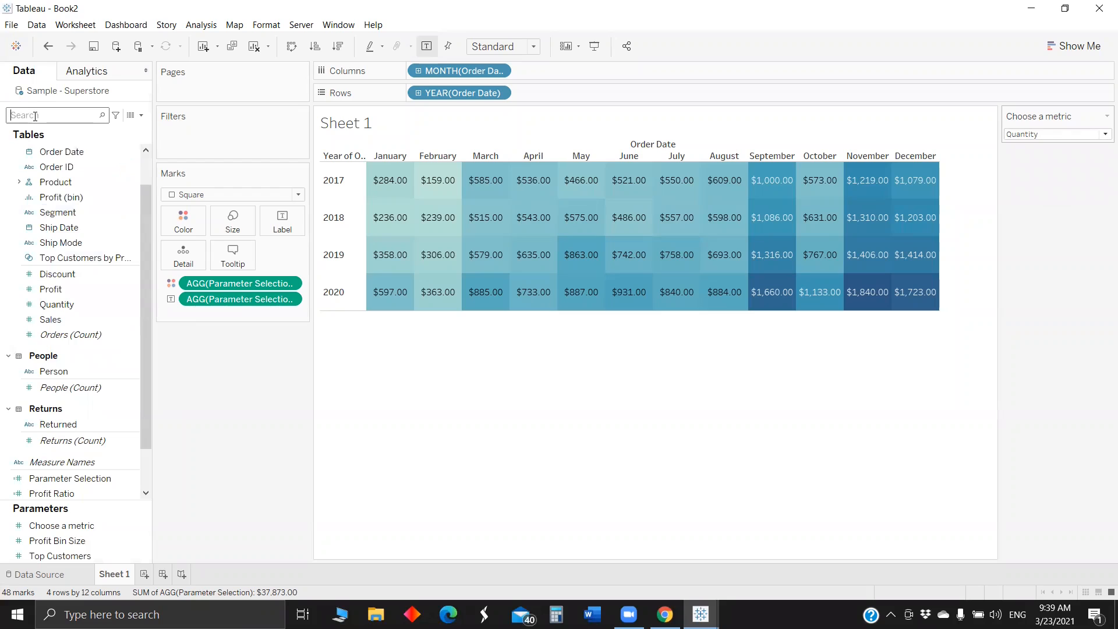
text(para)
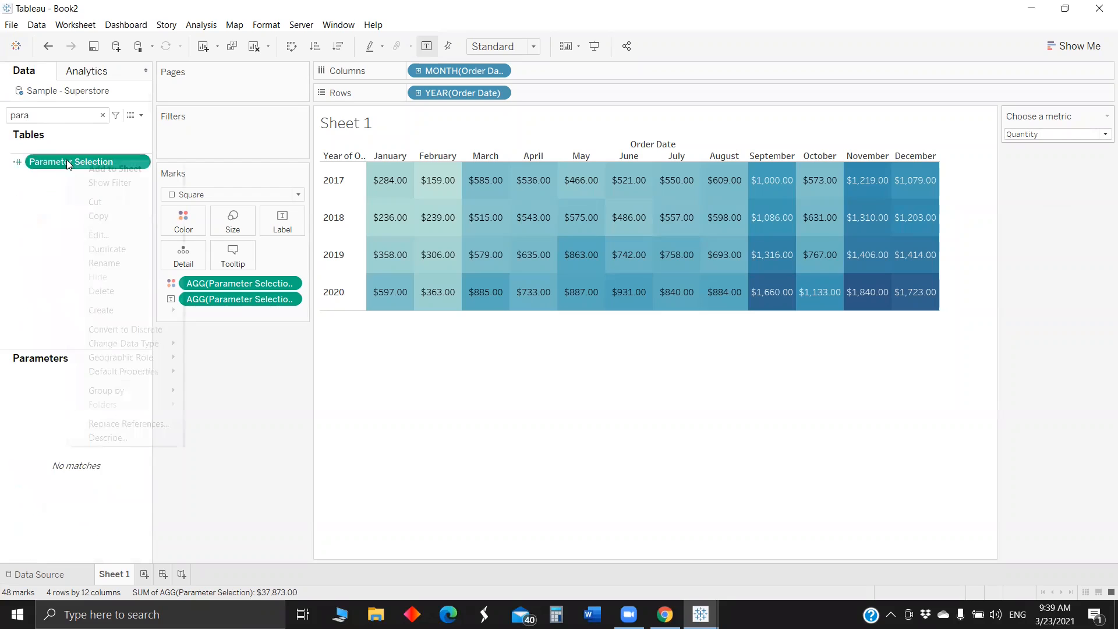
right_click(67, 159)
click(142, 243)
key(ctrl+c)
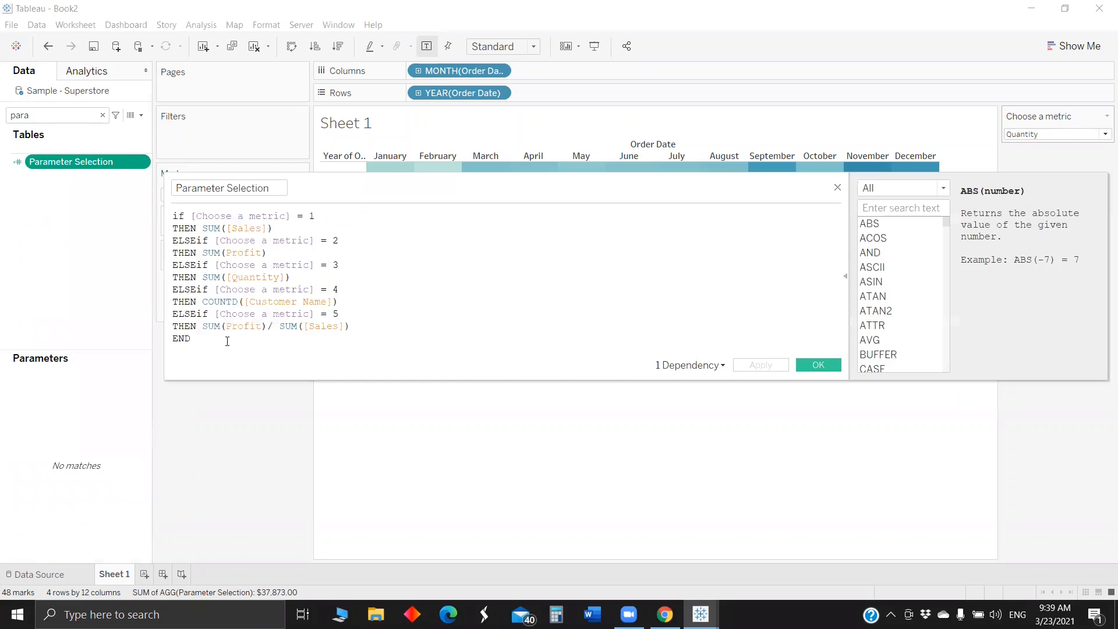
click(818, 365)
- Create a calculated field named "Currency label" and paste the copied Parameter Selection formula into it
click(141, 114)
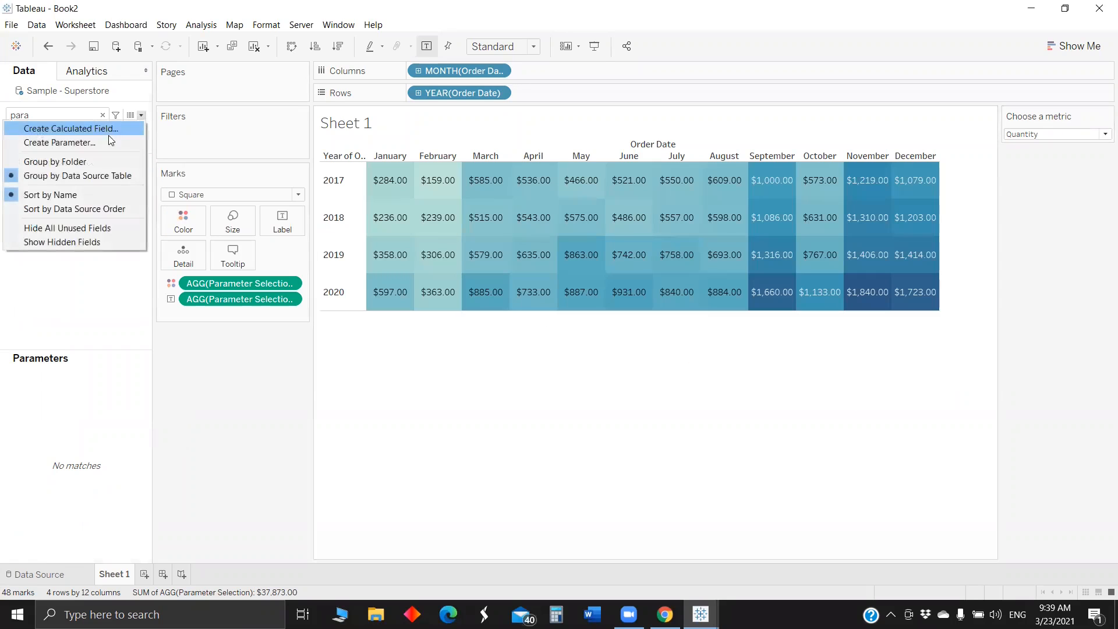
click(109, 128)
drag(236, 188, 157, 192)
key(BackSpace)
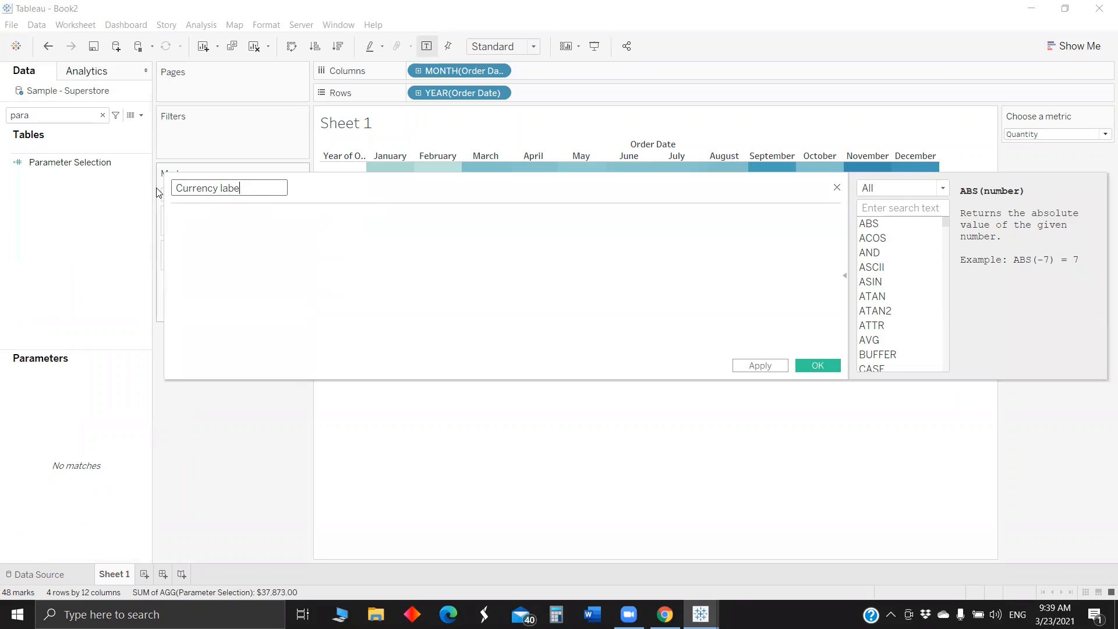
click(192, 212)
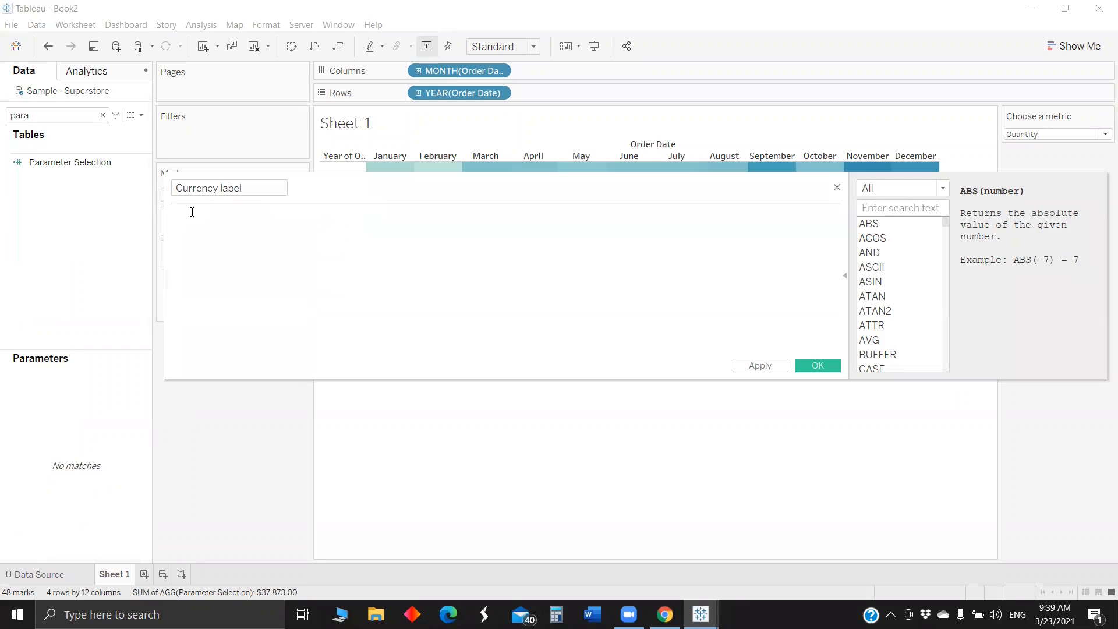
key(ctrl+v)
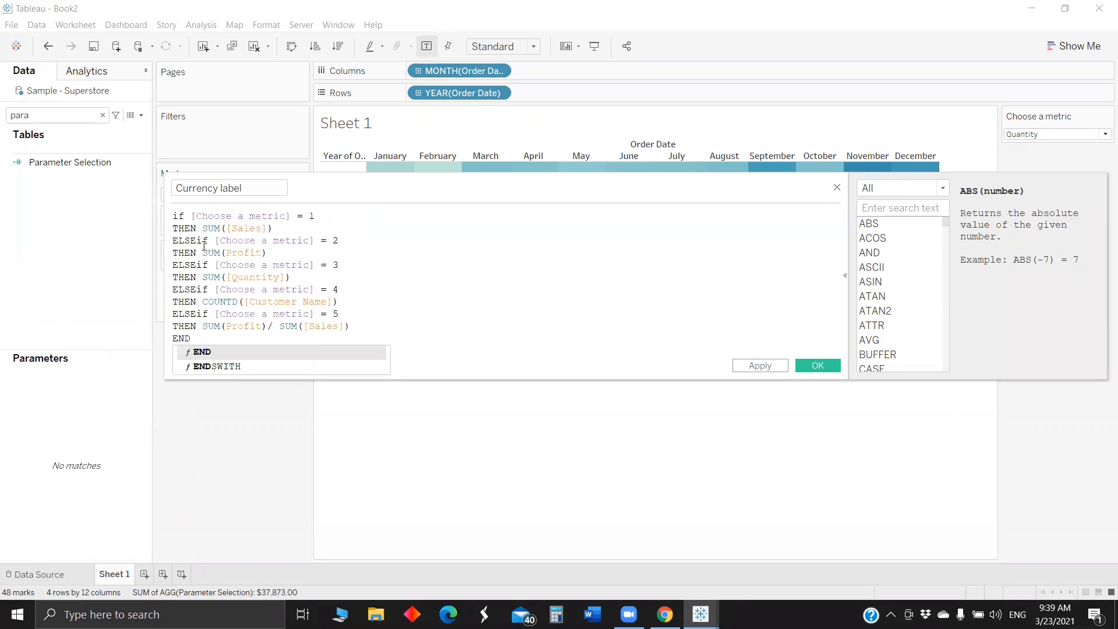
- Capitalize the opening IF, cut the branches for metrics 3 to 5 so only Sales and Profit remain, and save Currency label
click(176, 217)
key(Delete)
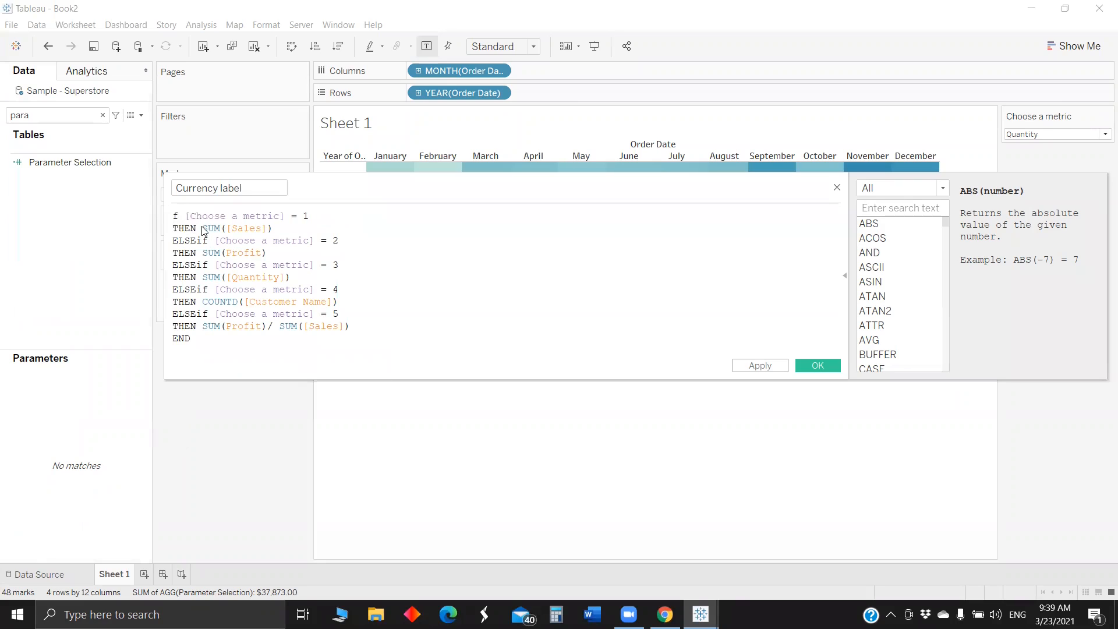
key(Delete)
text(IF)
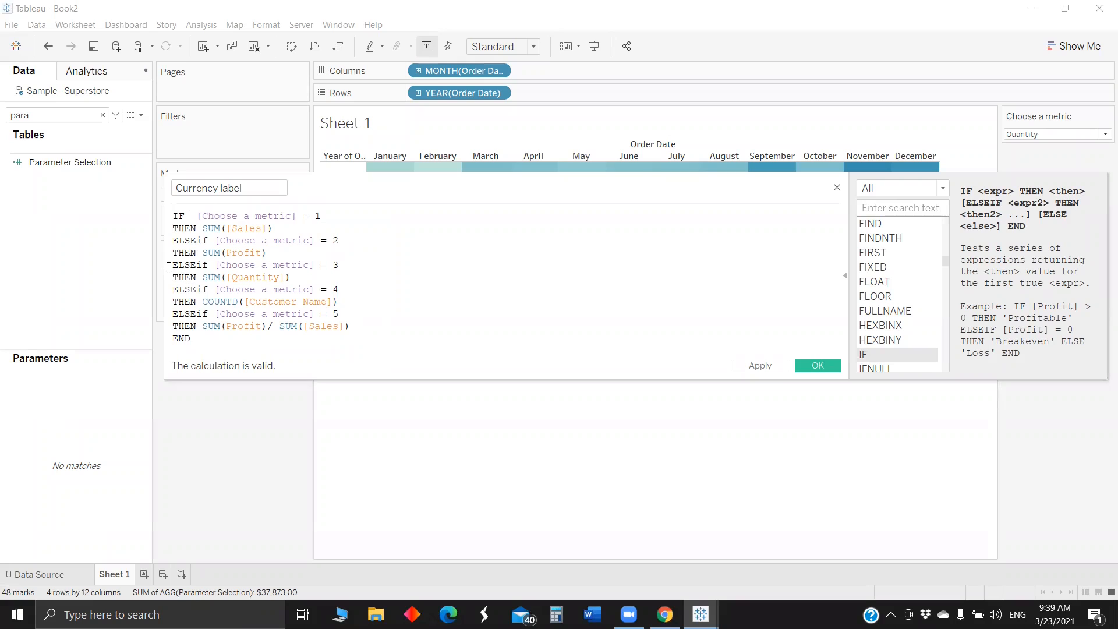
drag(349, 326, 170, 268)
key(ctrl+c)
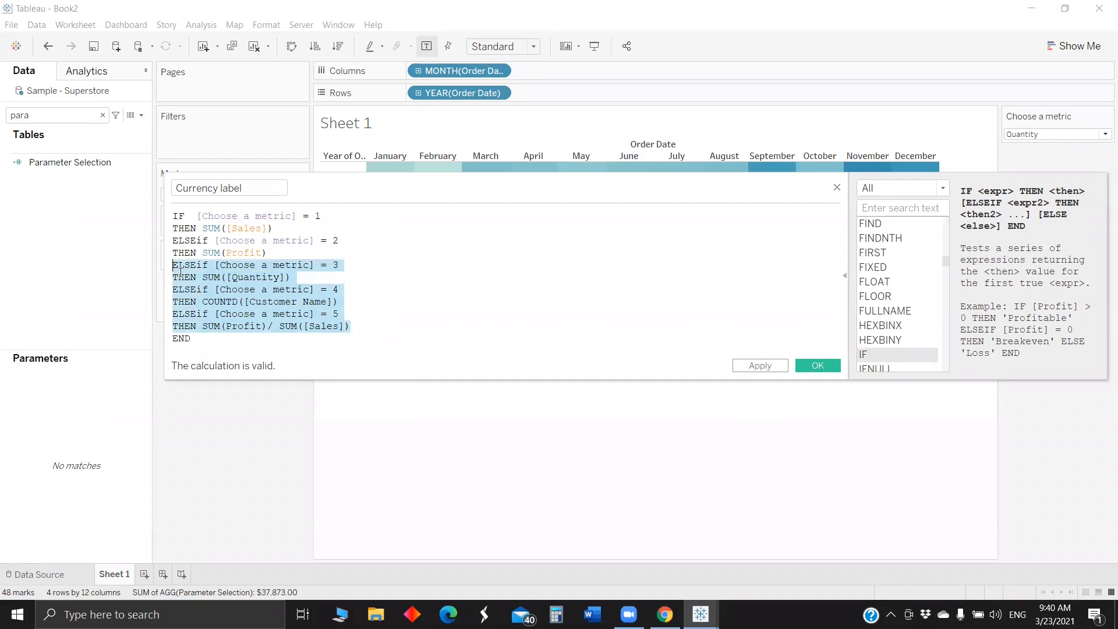
key(BackSpace)
key(BackSpace)
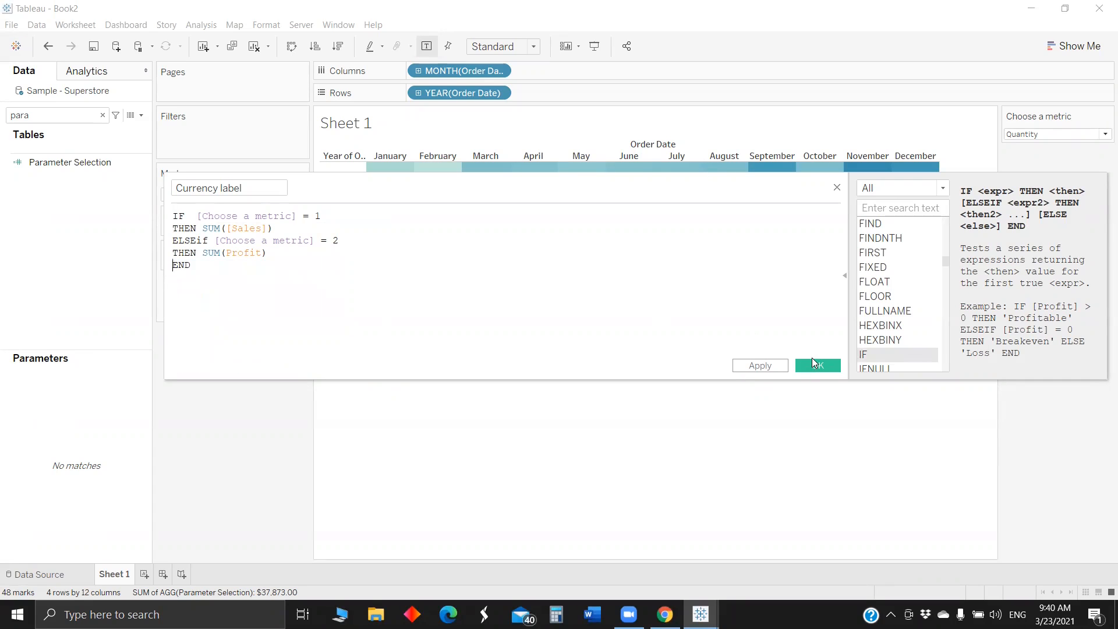
click(816, 366)
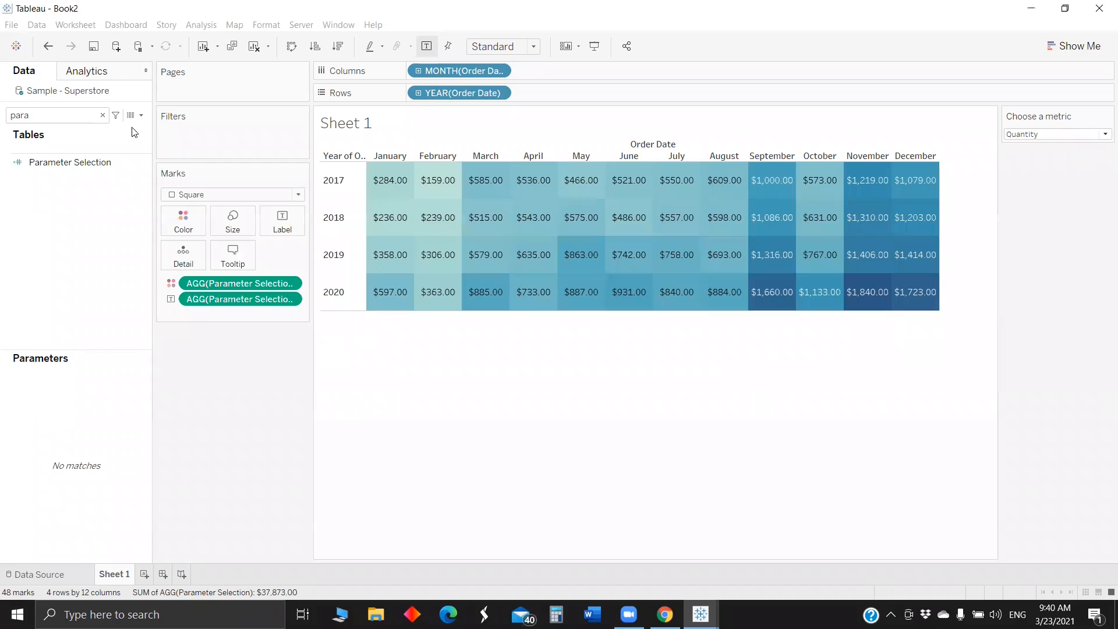
- Create another calculated field from the cut branches, keeping metrics 3 and 4 (Quantity and Customer Name count), cutting metric 5 and ending with END
click(141, 116)
click(139, 131)
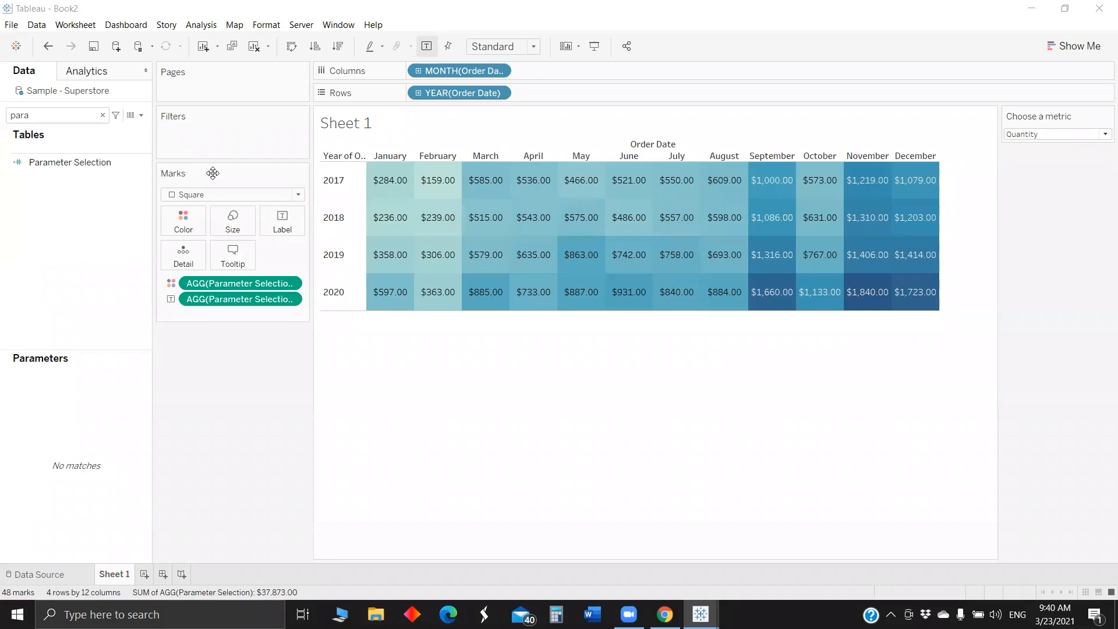
key(Tab)
key(ctrl+v)
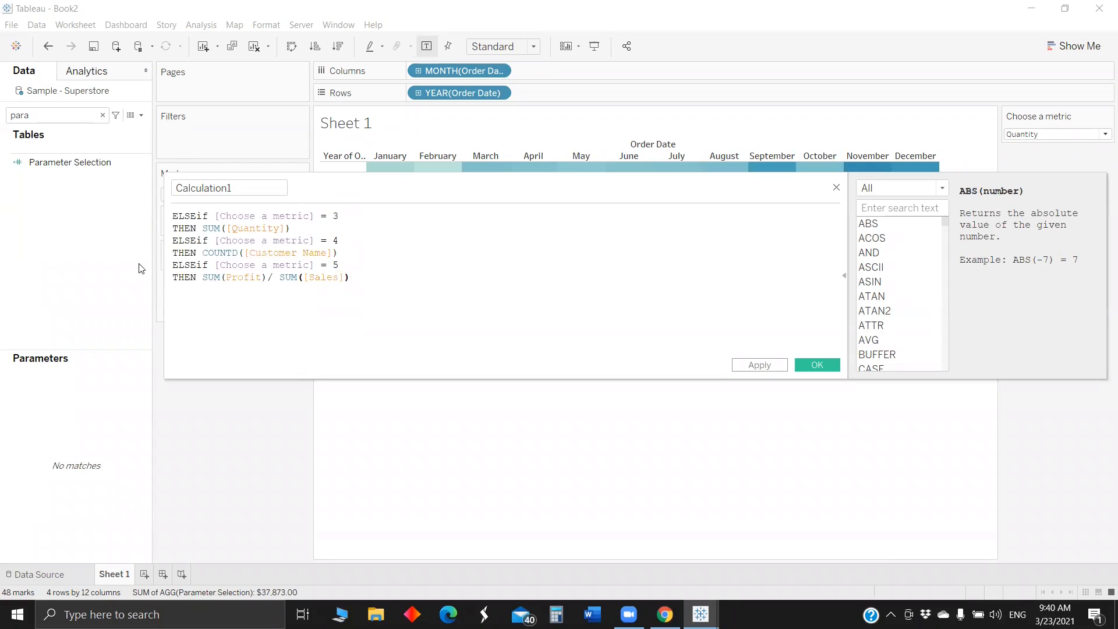
drag(350, 278, 138, 269)
key(BackSpace)
text(END)
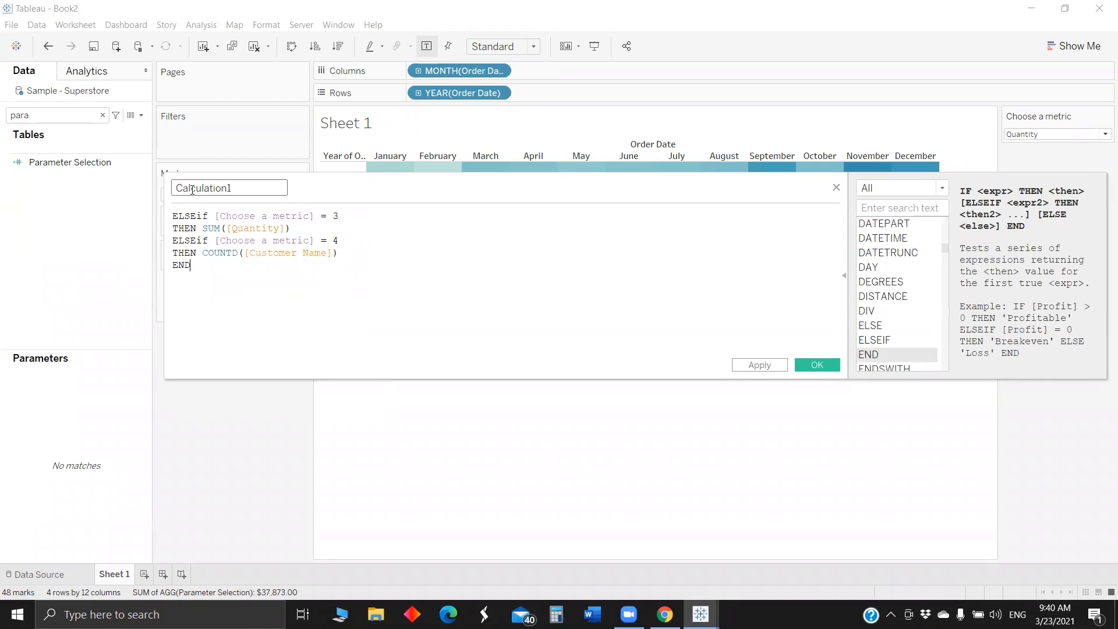
- Name the calculation "Num Label", change its opening ELSEif to if, and save it
double_click(192, 188)
key(BackSpace)
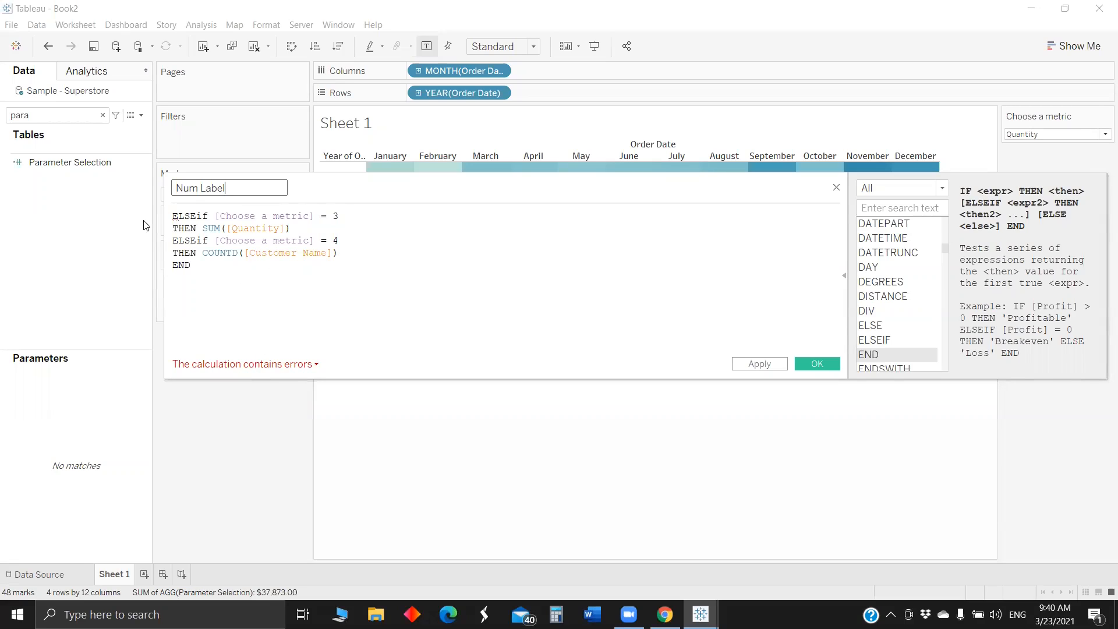
drag(196, 216, 173, 216)
key(BackSpace)
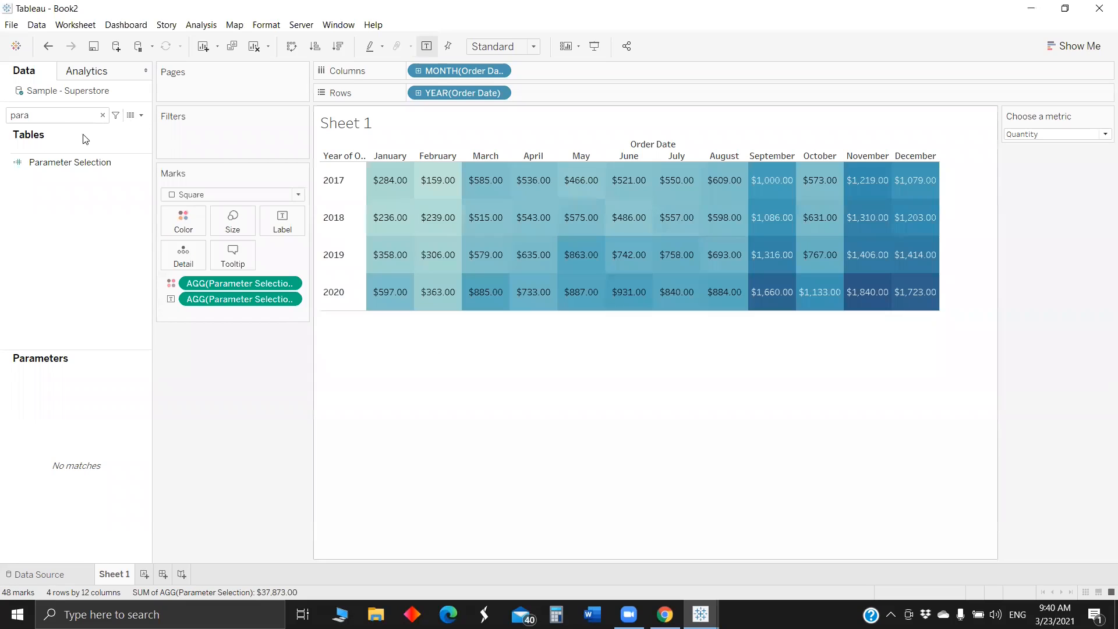
- Create a calculated field "% Label" with the formula if [Choose a metric] = 5 THEN SUM(Profit)/ SUM([Sales]) END
click(141, 116)
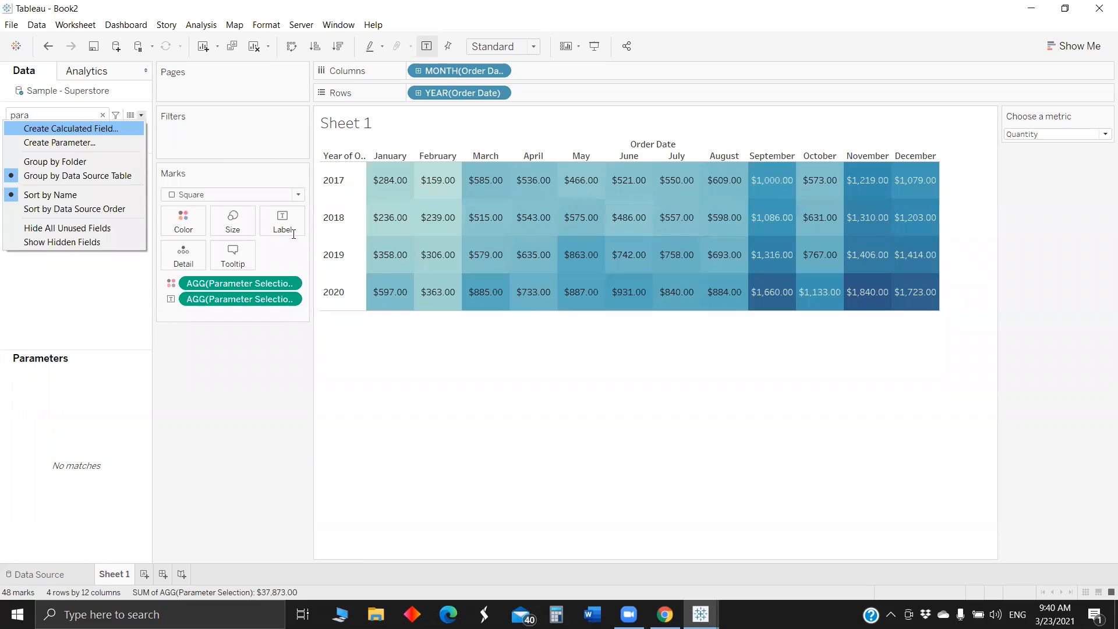
click(71, 129)
key(BackSpace)
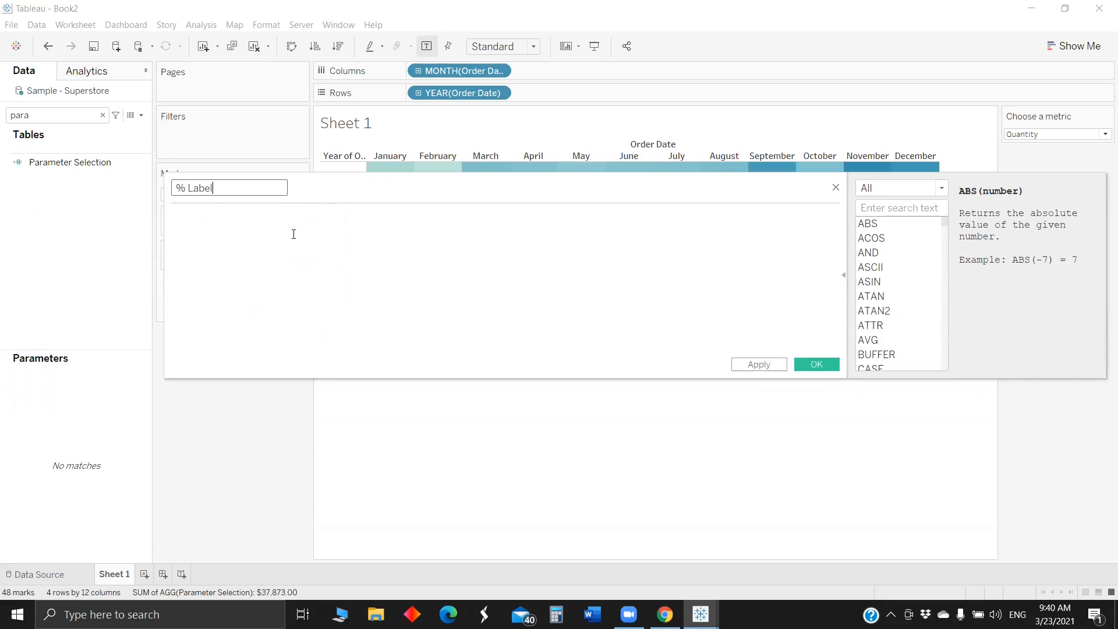
click(222, 217)
text(ELSEIf [Choose a metric] = 5 THEN SUM(Profit)/ SUM([Sales]))
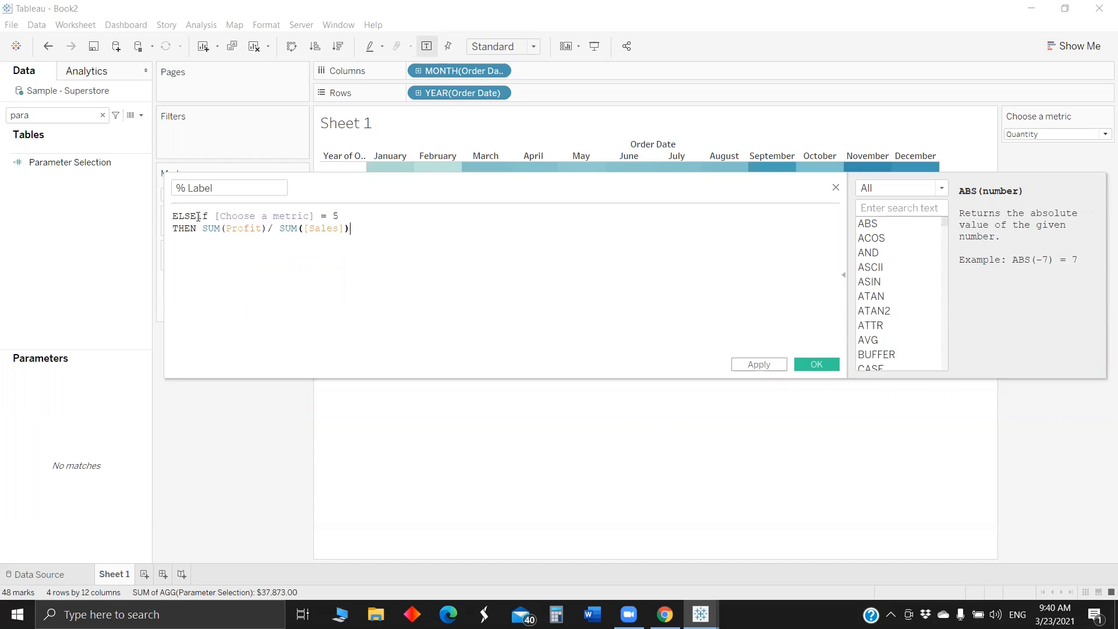
key(shift+Home)
key(BackSpace)
key(Return)
text(END)
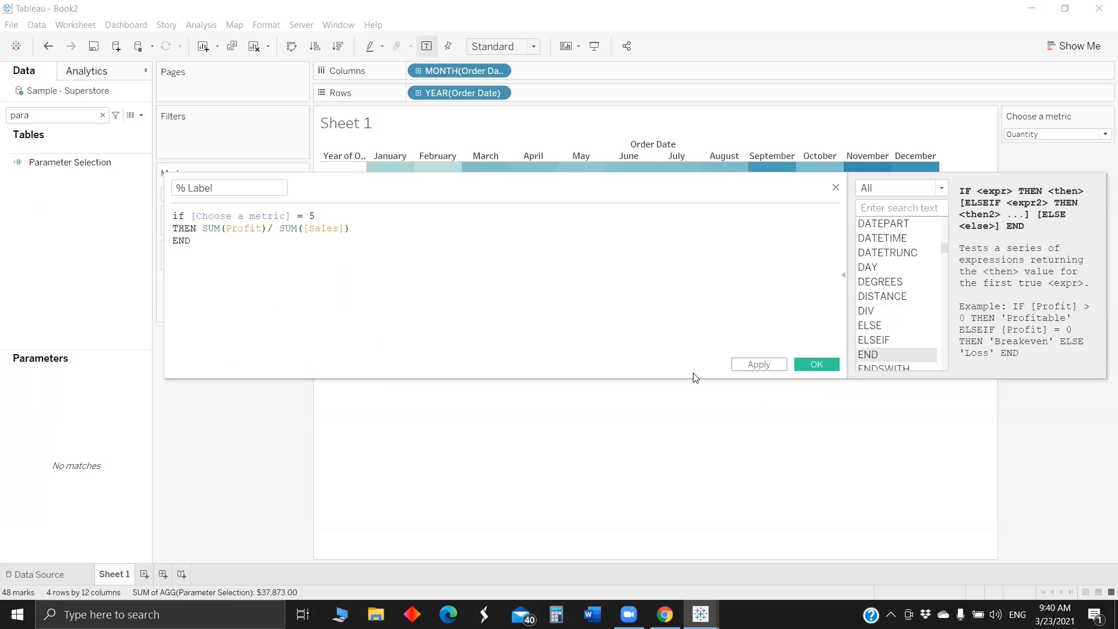
- Search the fields for "la", add % Label, Currency label and Num Label to the mark labels, and remove Parameter Selection from the labels
click(60, 119)
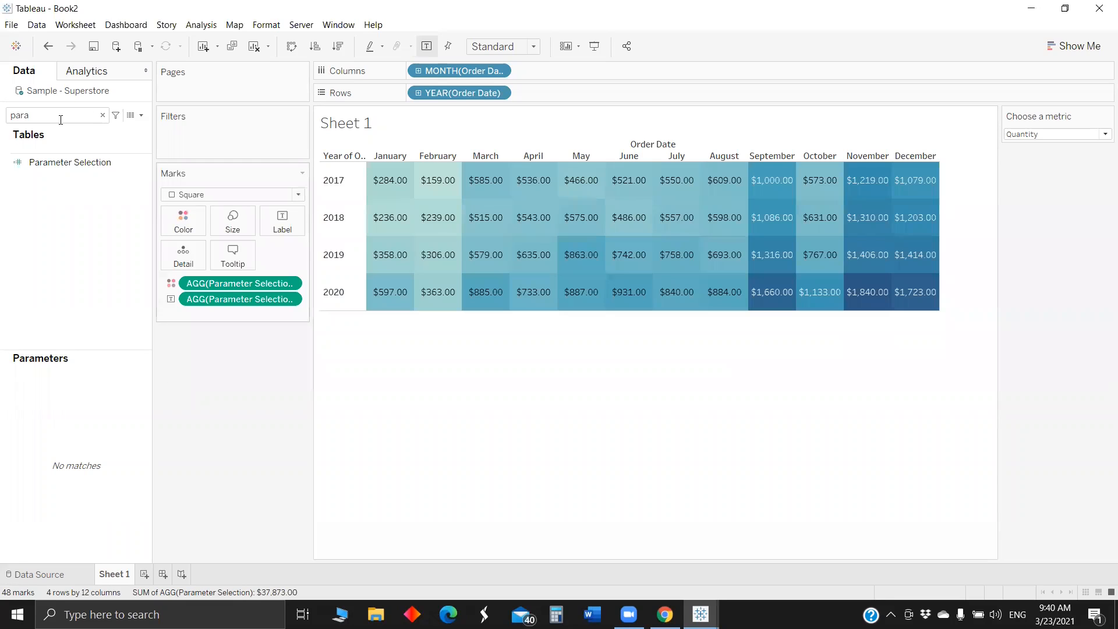
key(BackSpace)
key(BackSpace)
key(BackSpace)
key(BackSpace)
text(la)
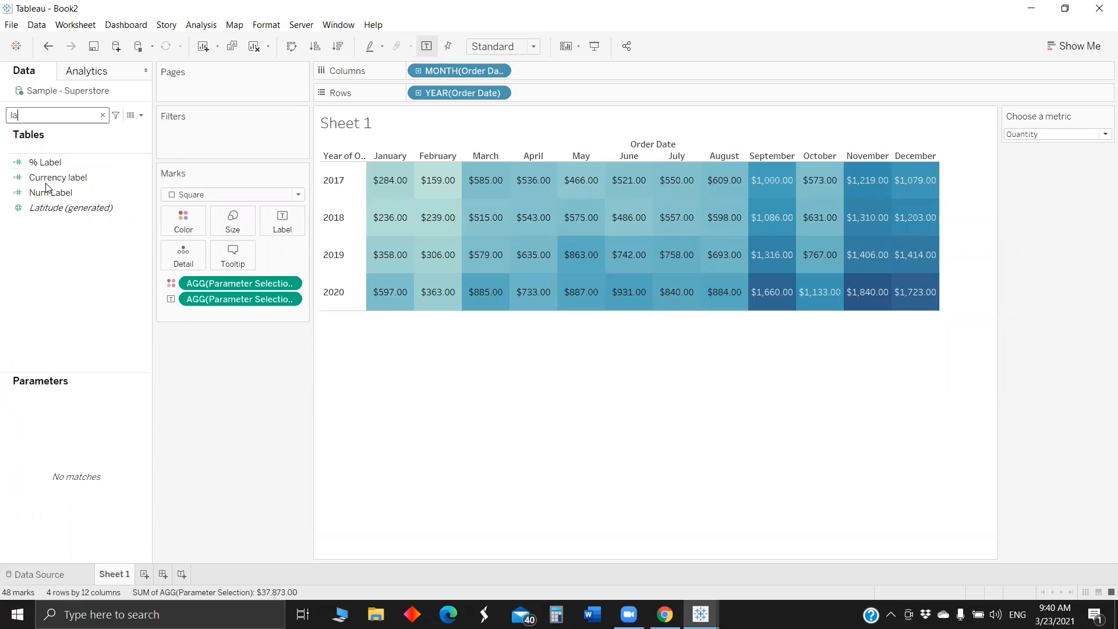
click(50, 162)
ctrl+click(54, 177)
ctrl+click(54, 193)
drag(54, 193, 291, 224)
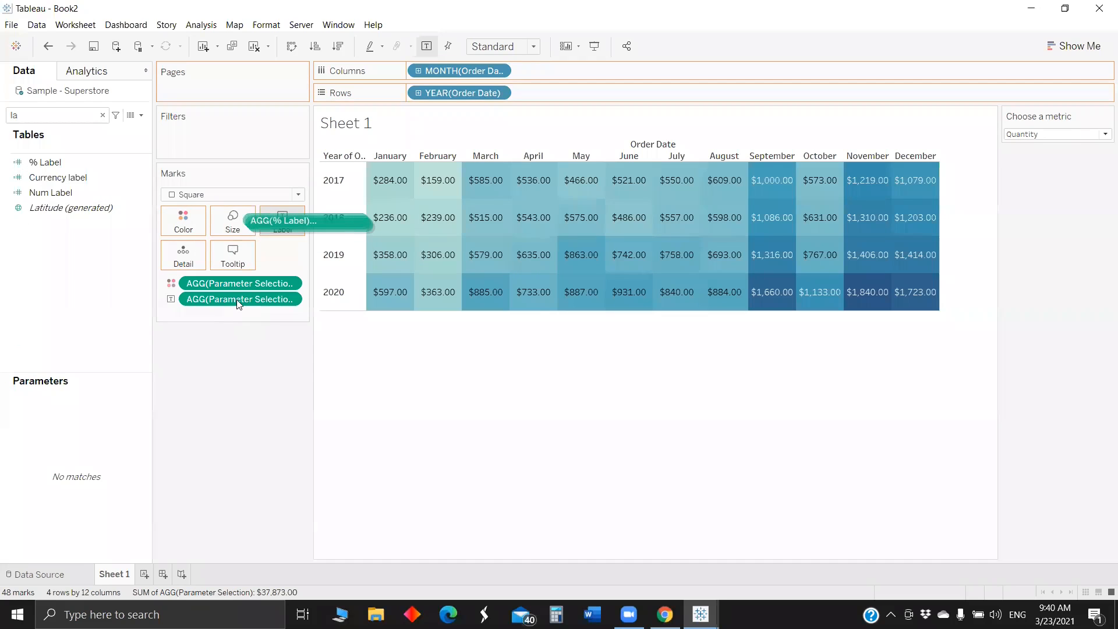
drag(197, 418, 390, 299)
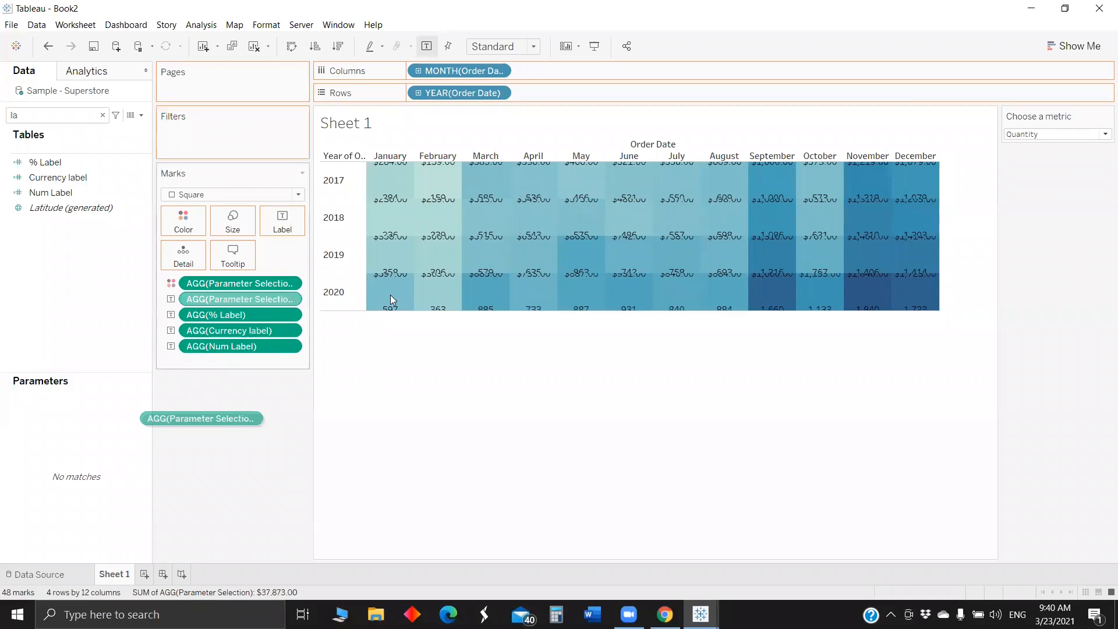
drag(203, 418, 204, 419)
- Edit the label text so % Label, Currency label and Num Label sit together on a single line
click(283, 221)
click(392, 286)
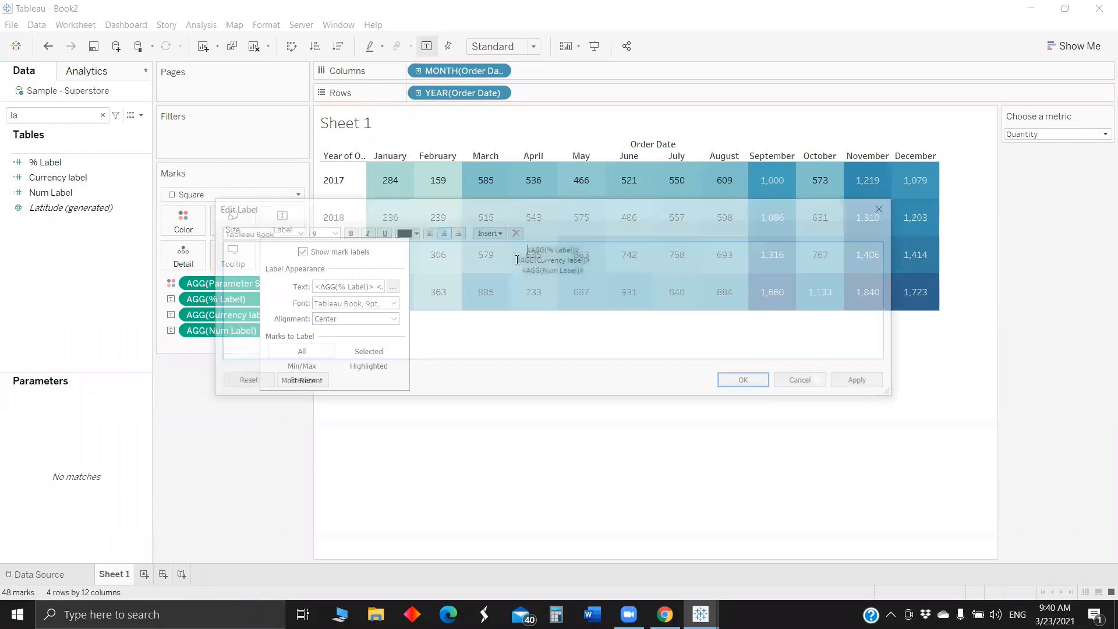
click(516, 259)
key(BackSpace)
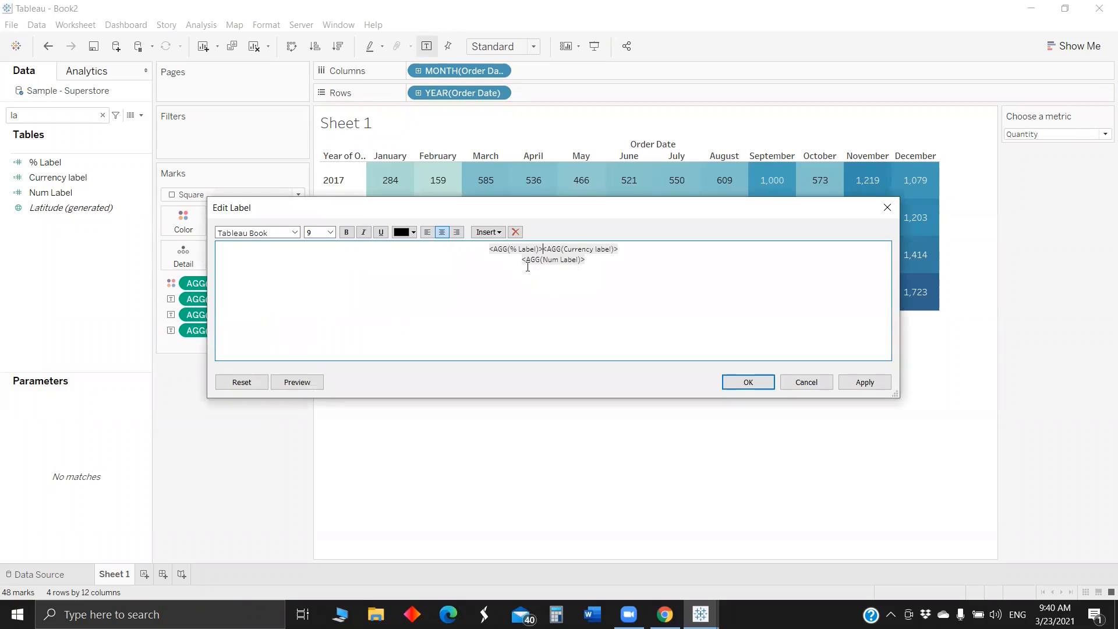
key(BackSpace)
click(751, 384)
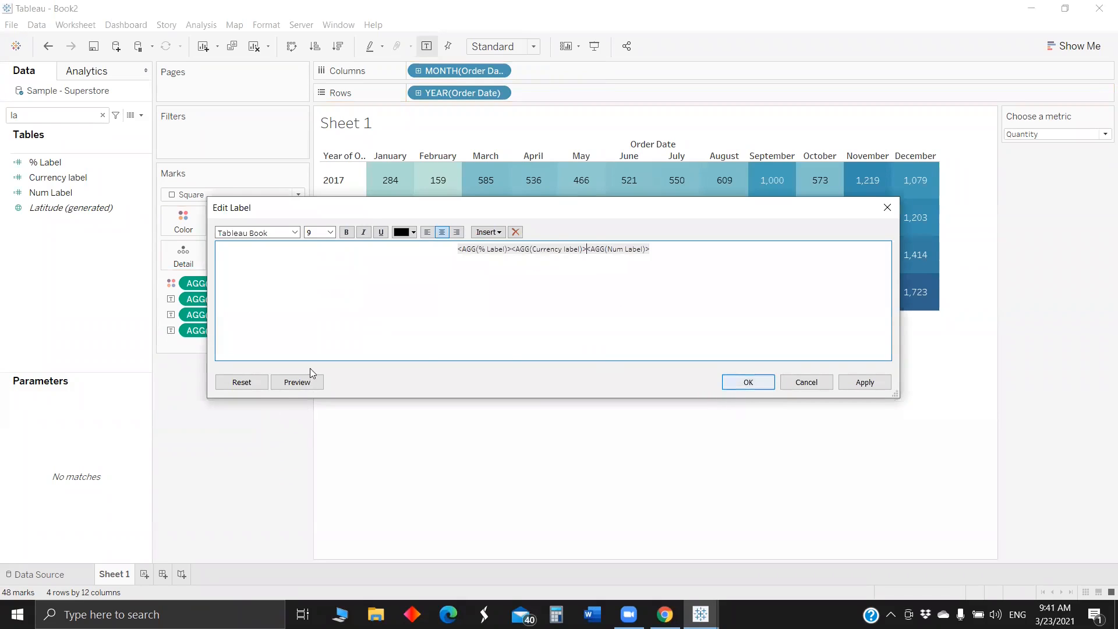
- Switch the Choose a metric parameter to Profit % and format the % Label numbers as Percentage with 2 decimal places
click(215, 300)
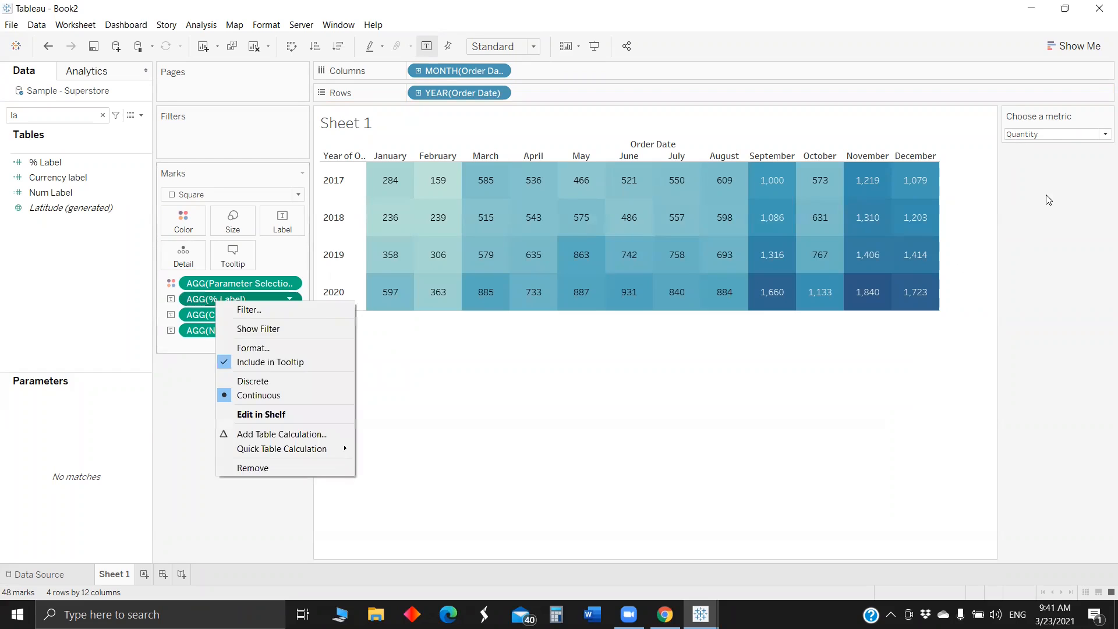
click(1105, 134)
click(1025, 181)
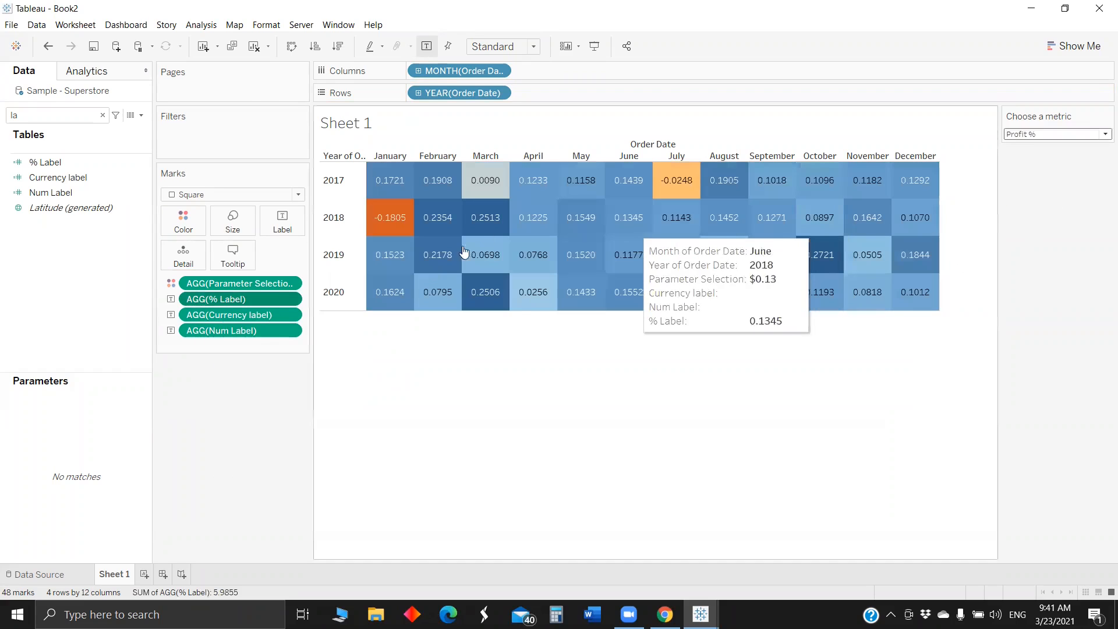
right_click(219, 298)
click(259, 346)
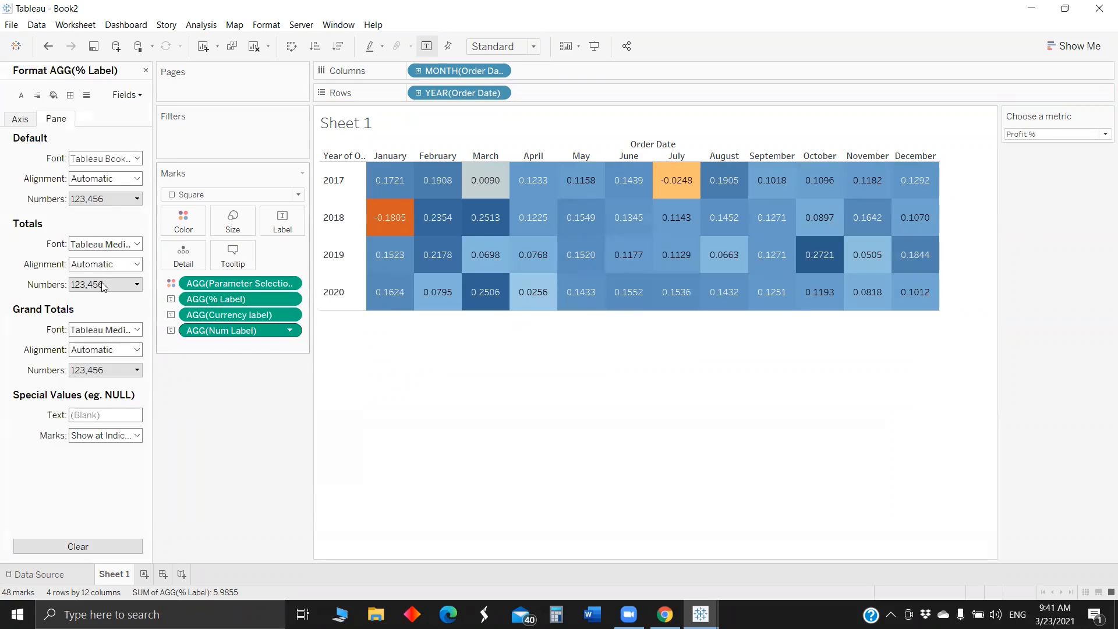
click(104, 199)
click(96, 279)
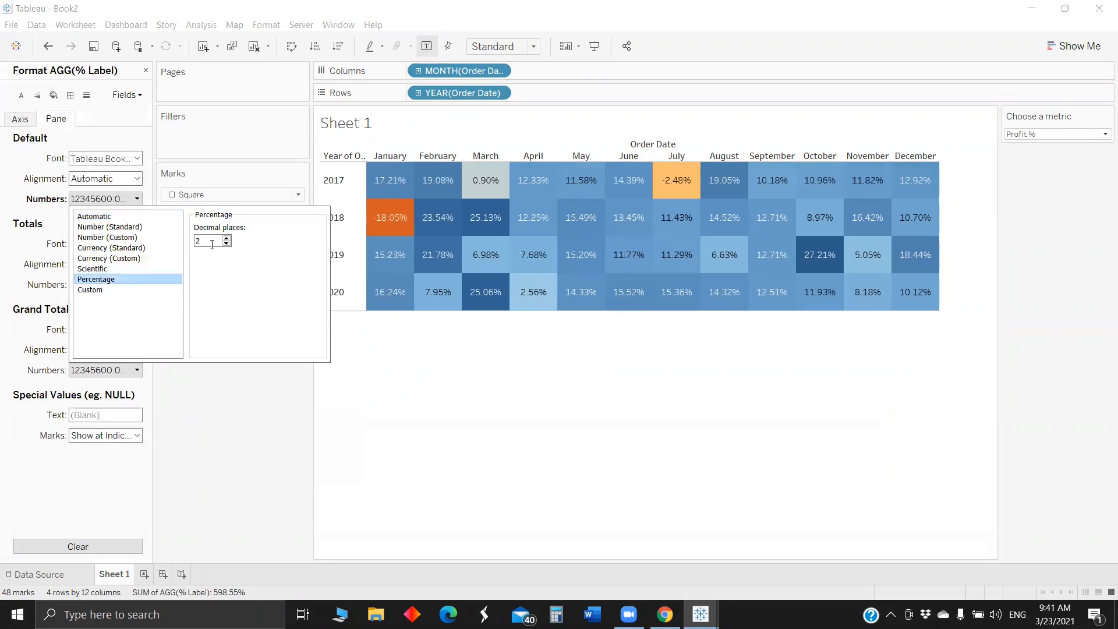
- Switch the Choose a metric parameter to Sales and format the Currency label numbers as Currency (Custom) with 0 decimal places
click(249, 410)
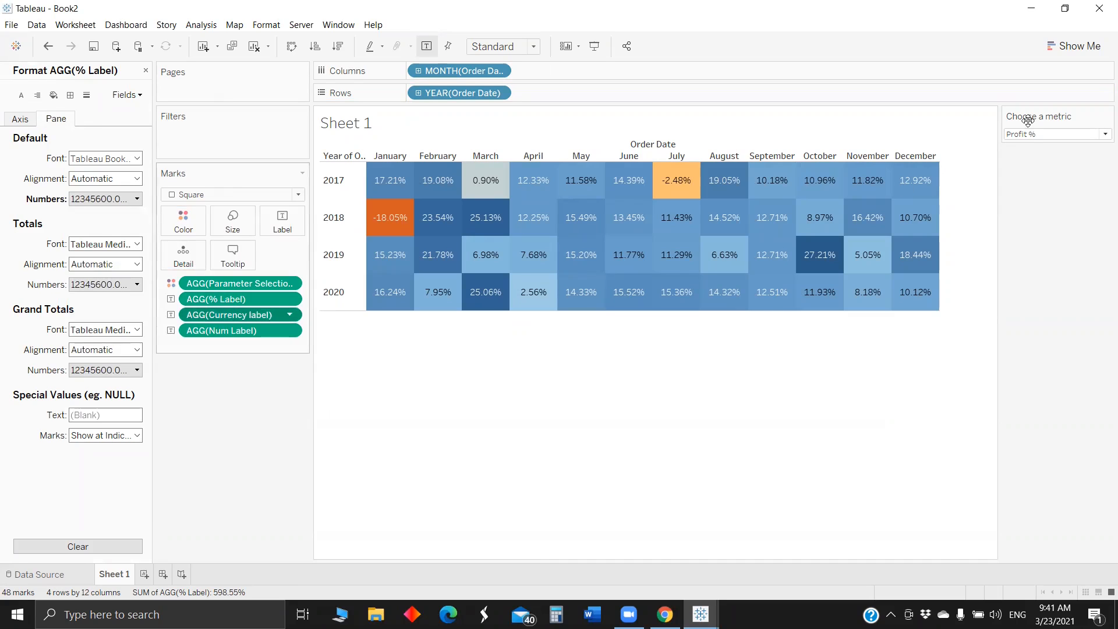
click(1050, 134)
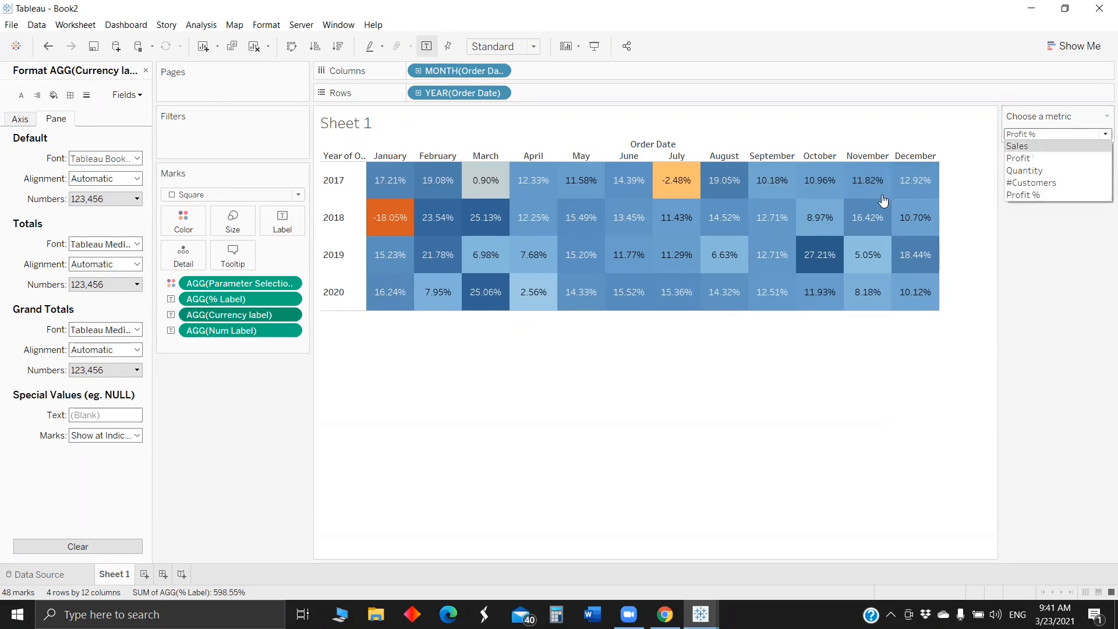
click(1048, 146)
click(89, 200)
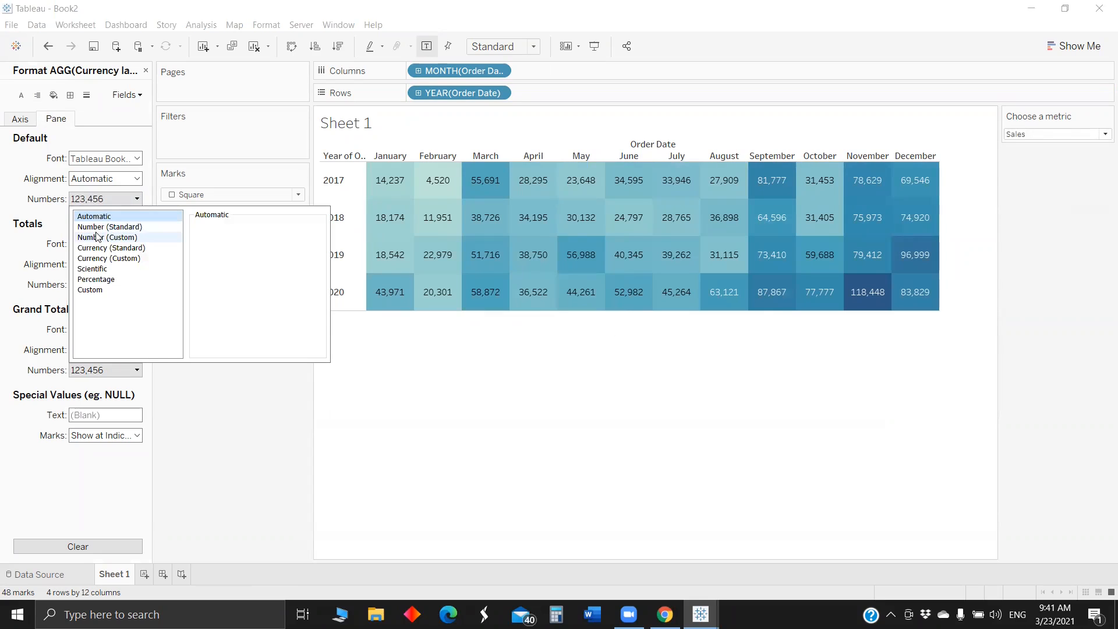
click(124, 259)
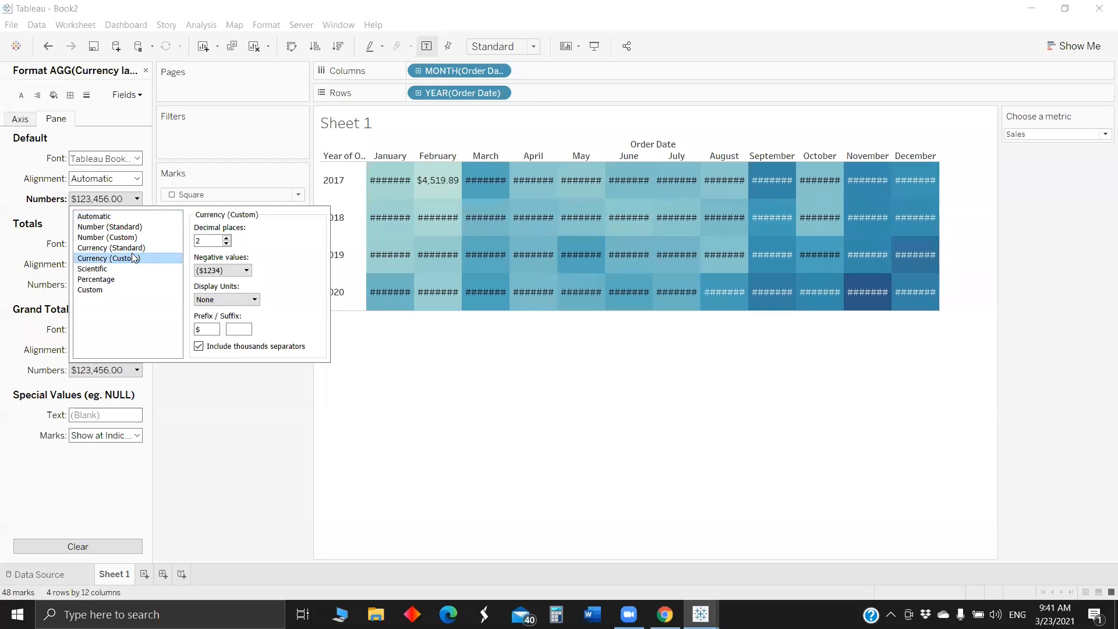
key(Up)
key(Down)
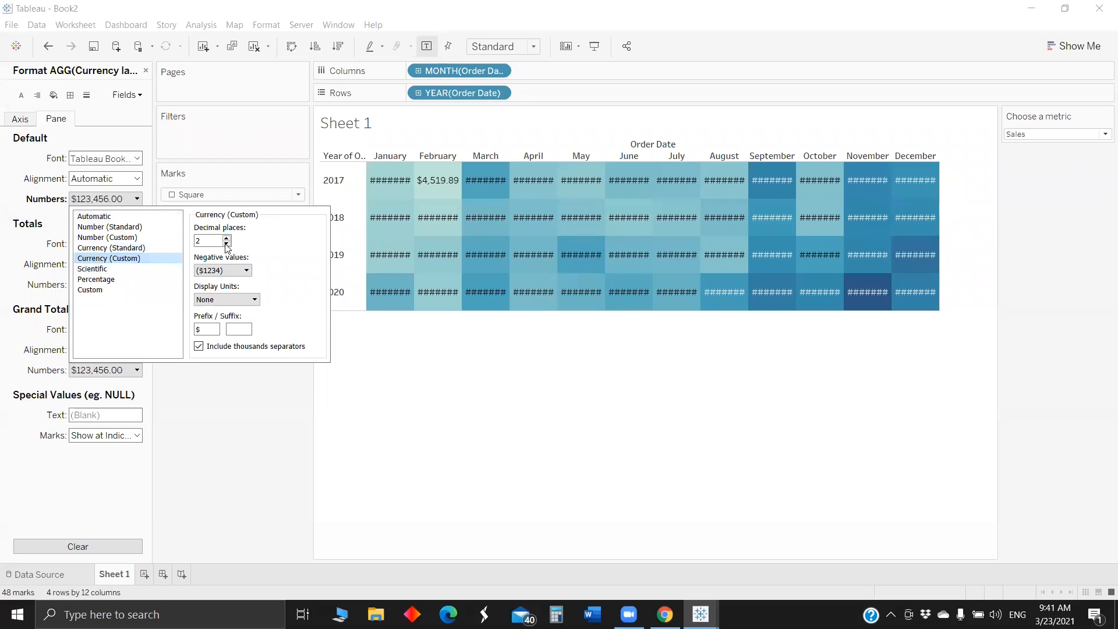
click(227, 243)
click(226, 243)
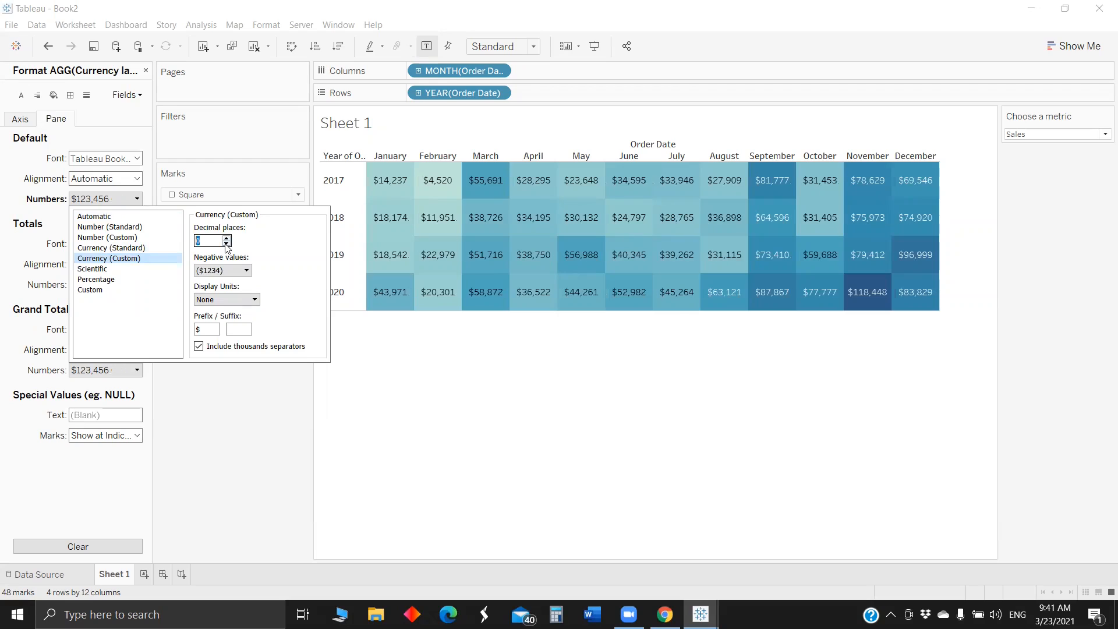
key(Escape)
- Open the number formatting of Num Label and switch the Choose a metric parameter to Profit and on to Quantity
click(240, 330)
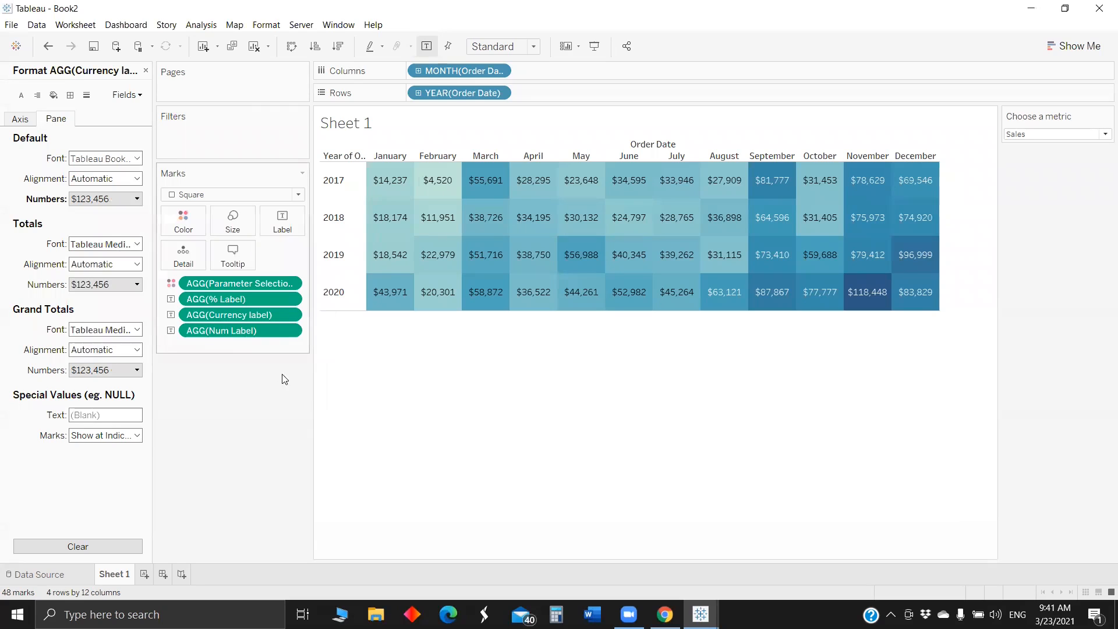
click(1031, 134)
click(1034, 159)
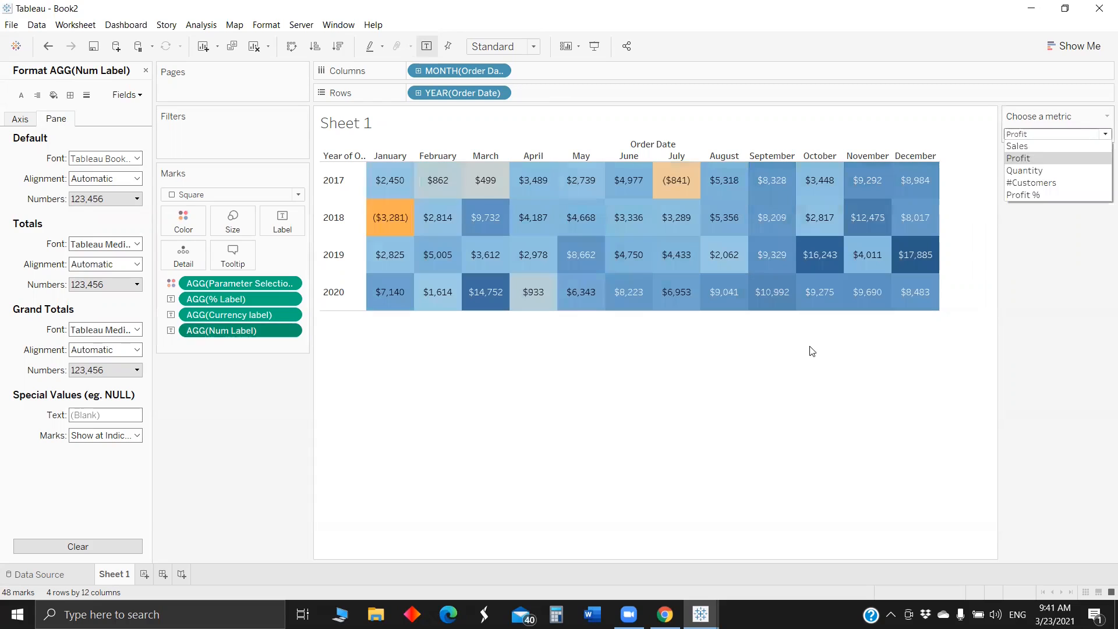
key(Down)
key(Return)
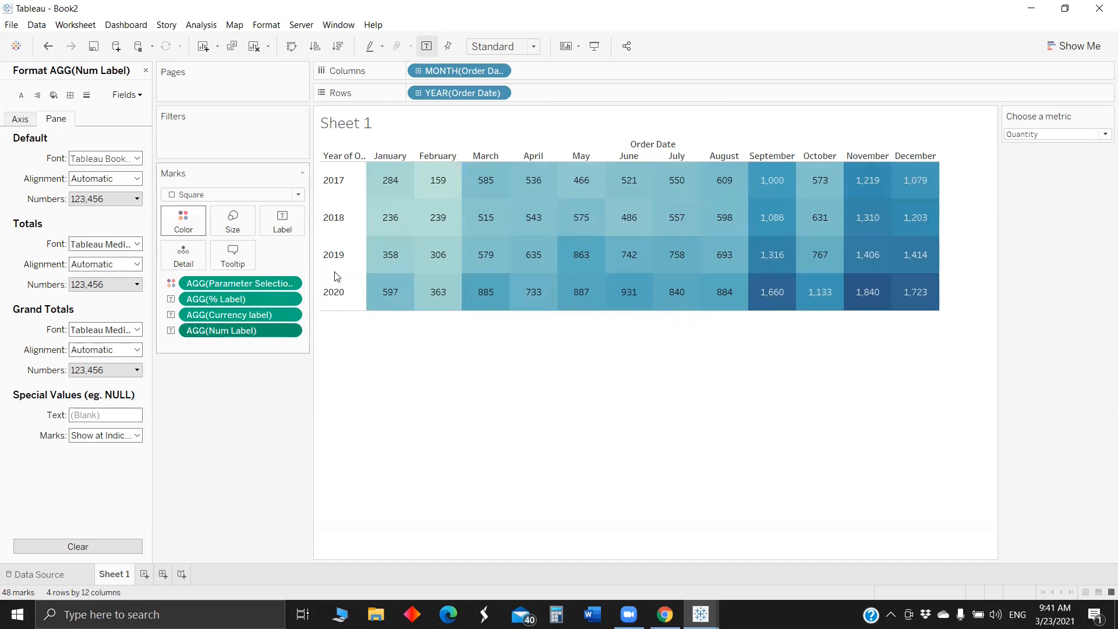
- Set the heat map colors to the Red-Gold palette with 7 stepped colors in reversed order
click(183, 220)
click(215, 264)
click(596, 251)
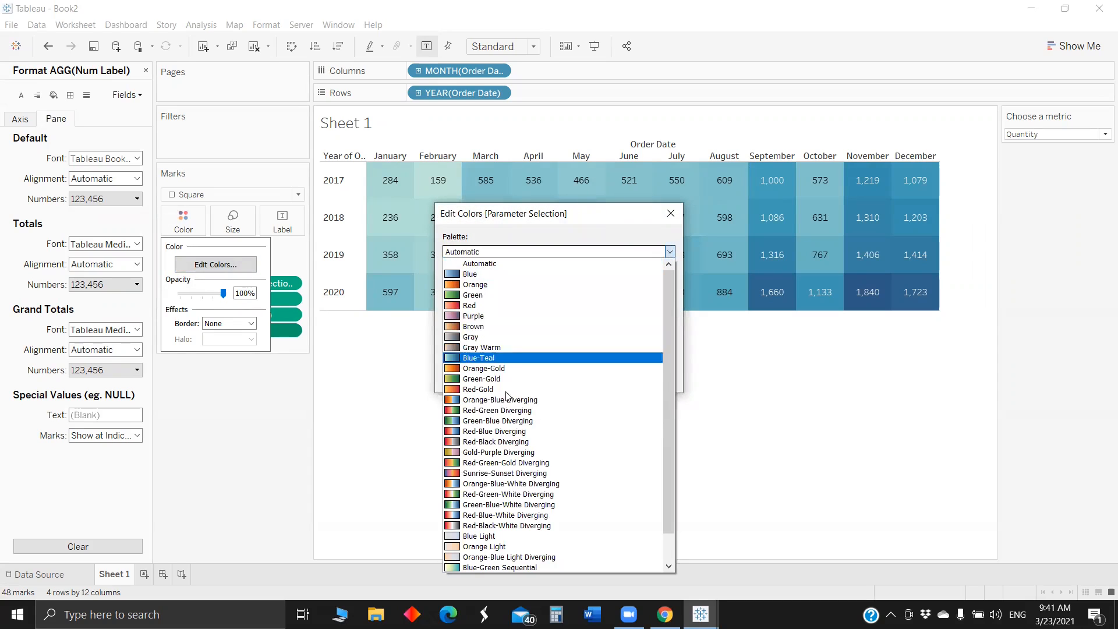
click(525, 388)
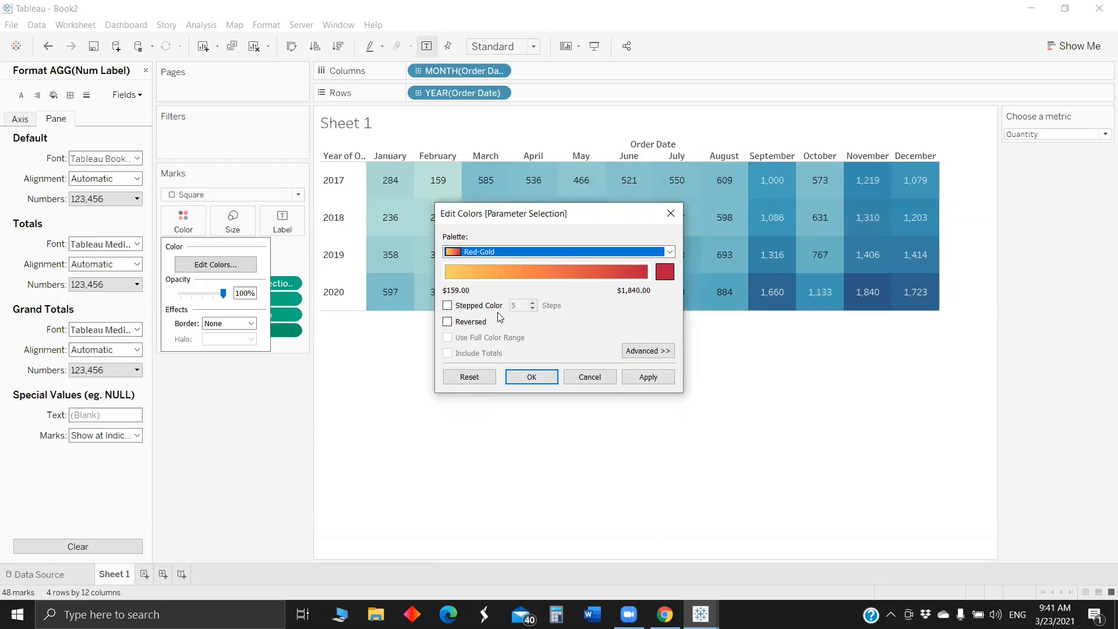
click(533, 302)
click(532, 304)
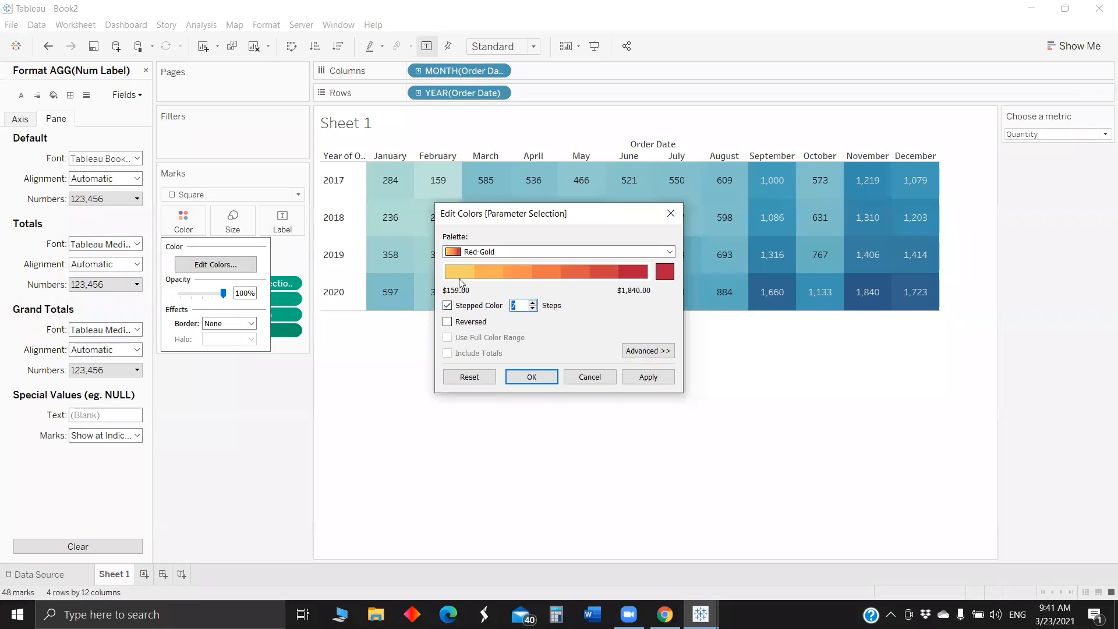
click(447, 322)
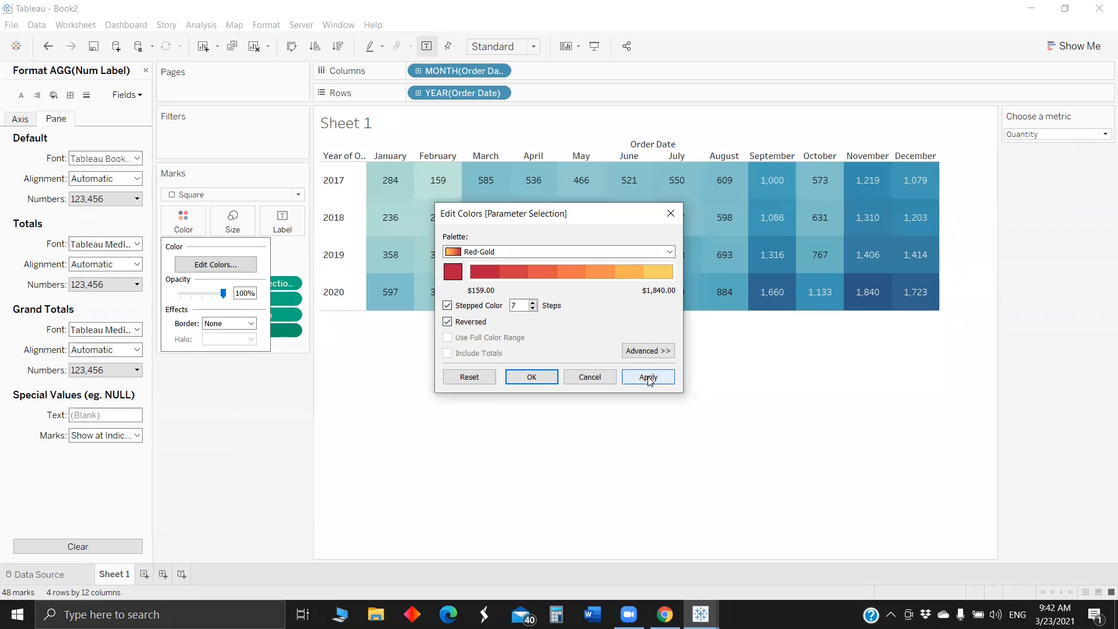
click(648, 378)
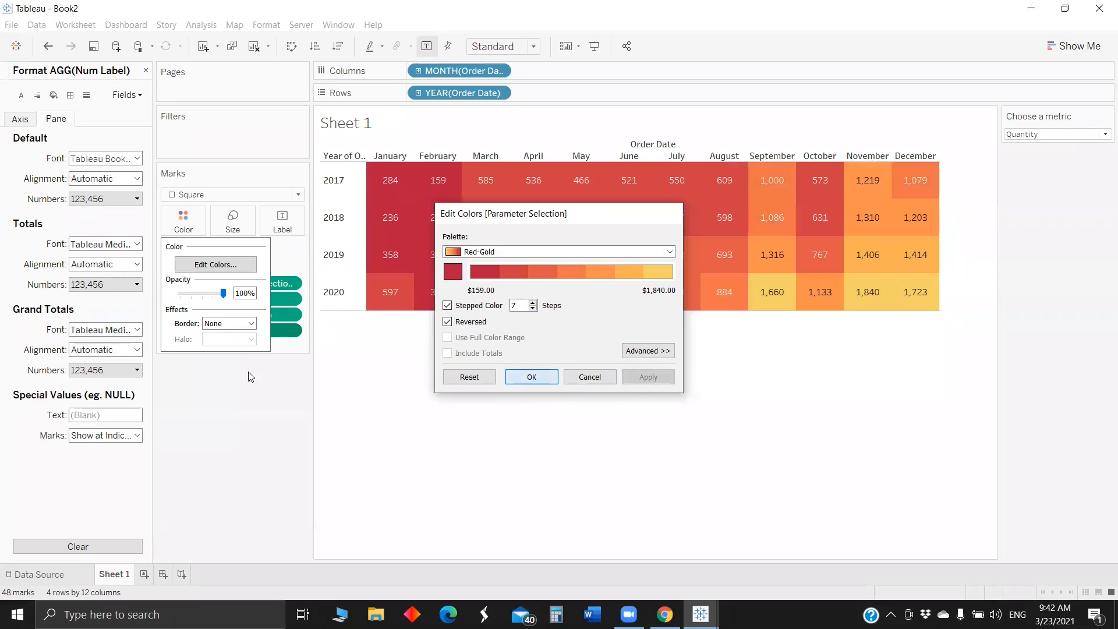
- Add a light border around the heat map squares
click(182, 225)
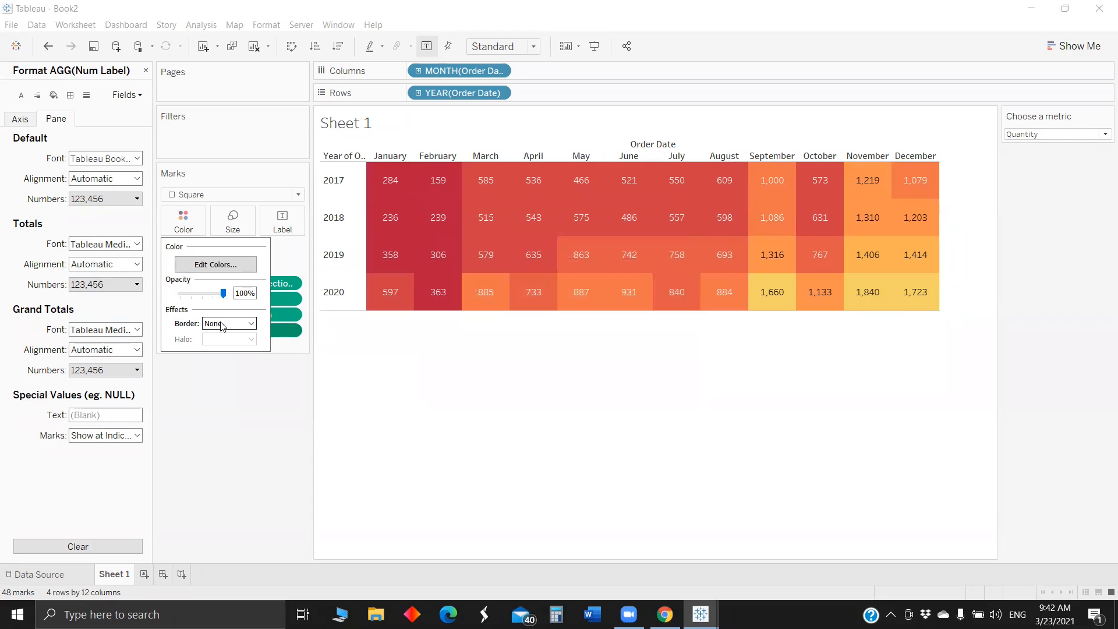
click(222, 324)
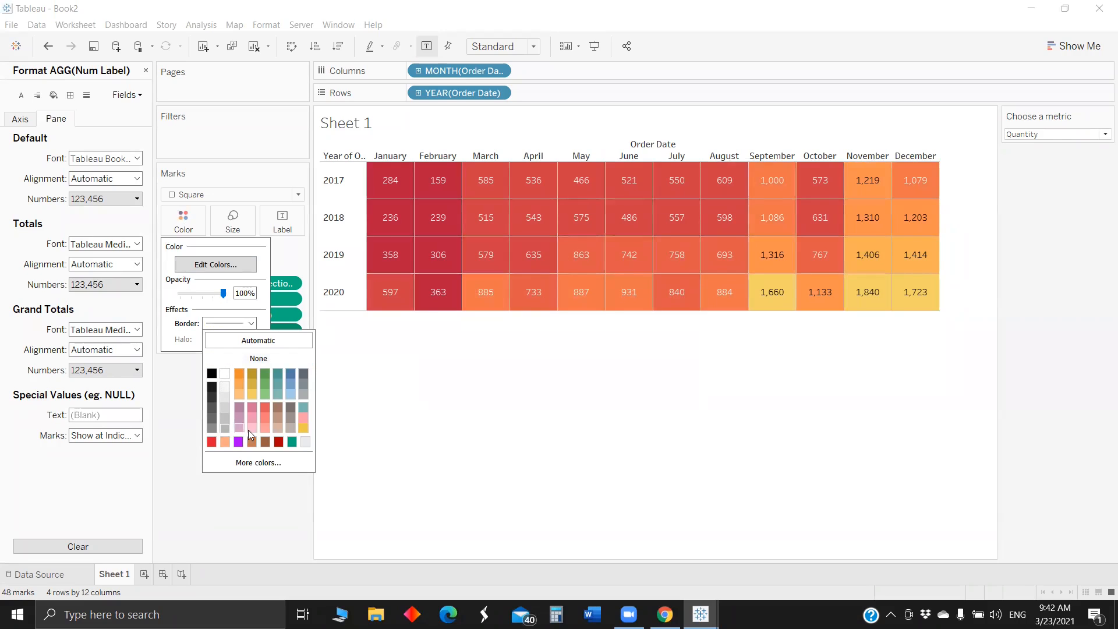
click(396, 437)
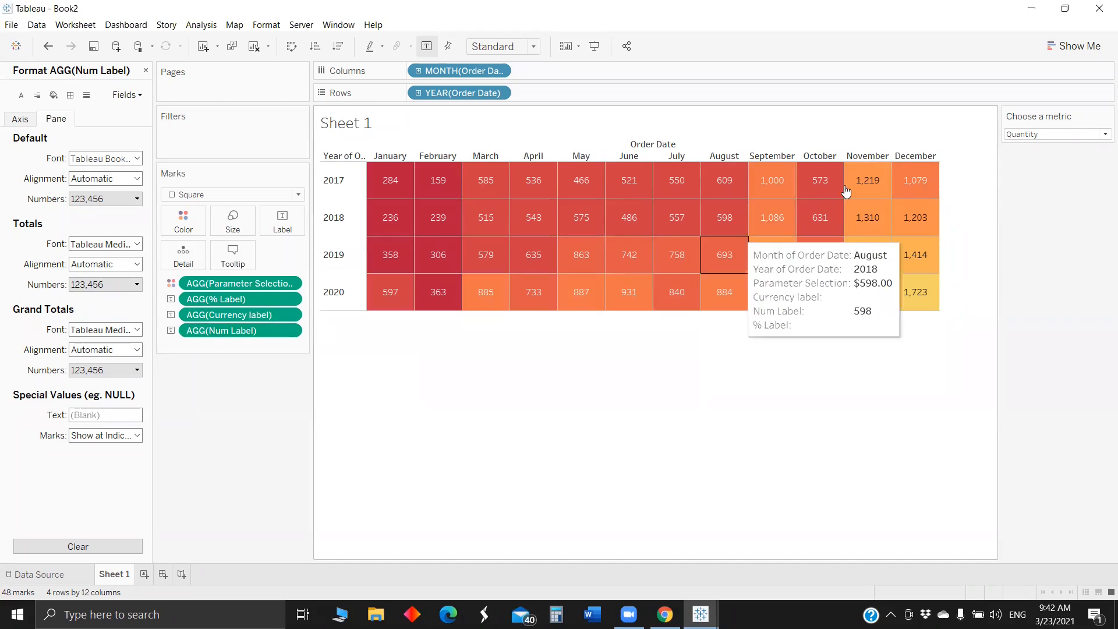
- Check the new colors by switching the Choose a metric parameter to Profit, Sales and back to Quantity
click(1048, 134)
click(1027, 157)
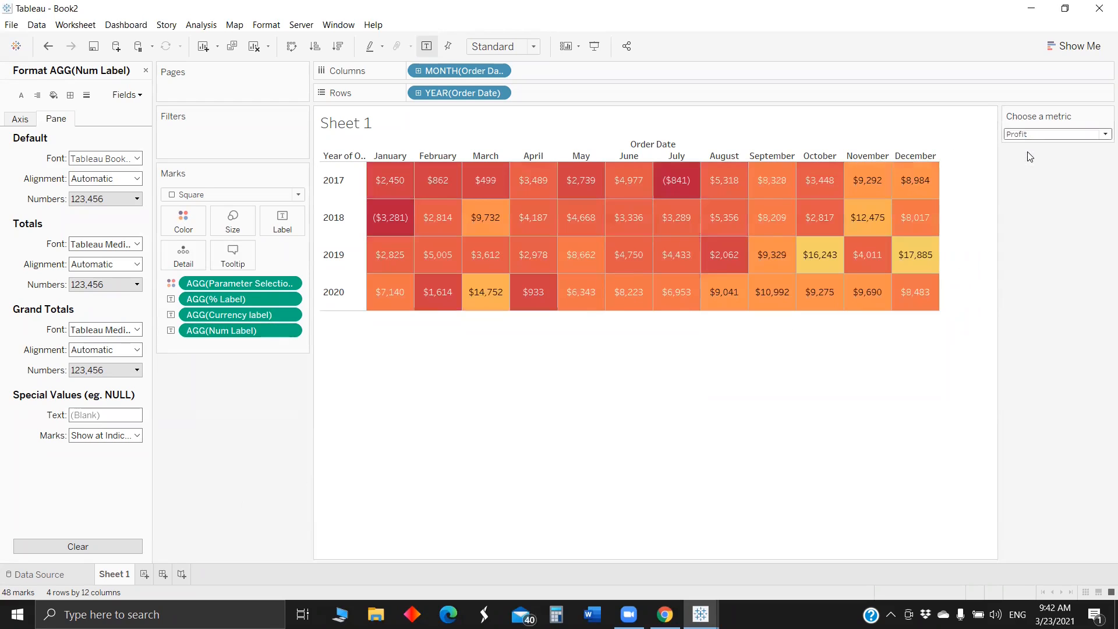
click(1036, 134)
click(1038, 145)
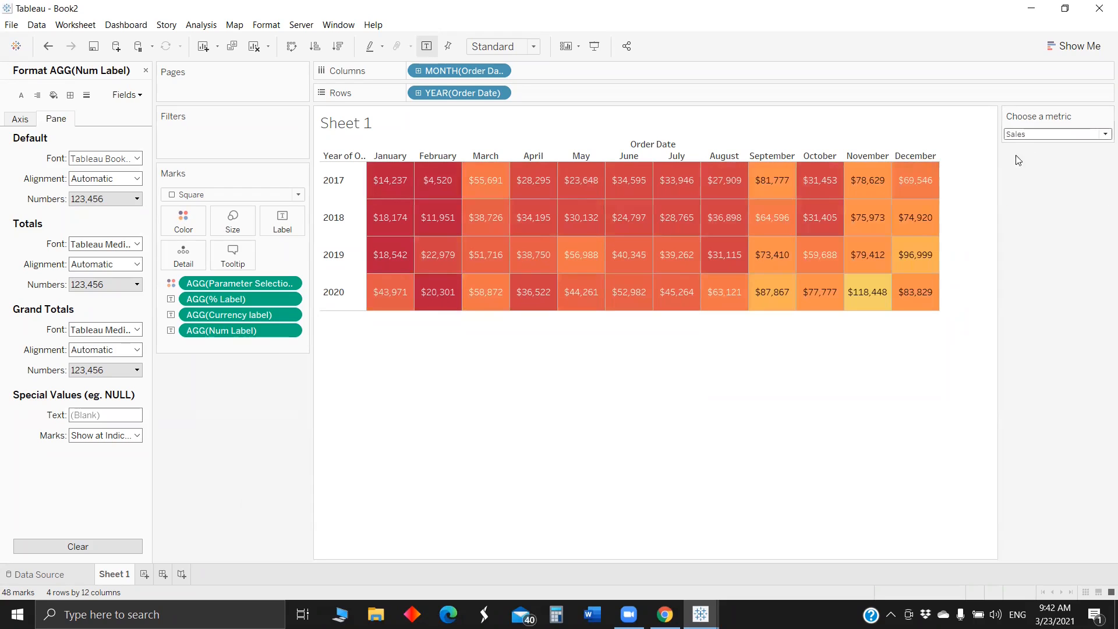
click(1036, 134)
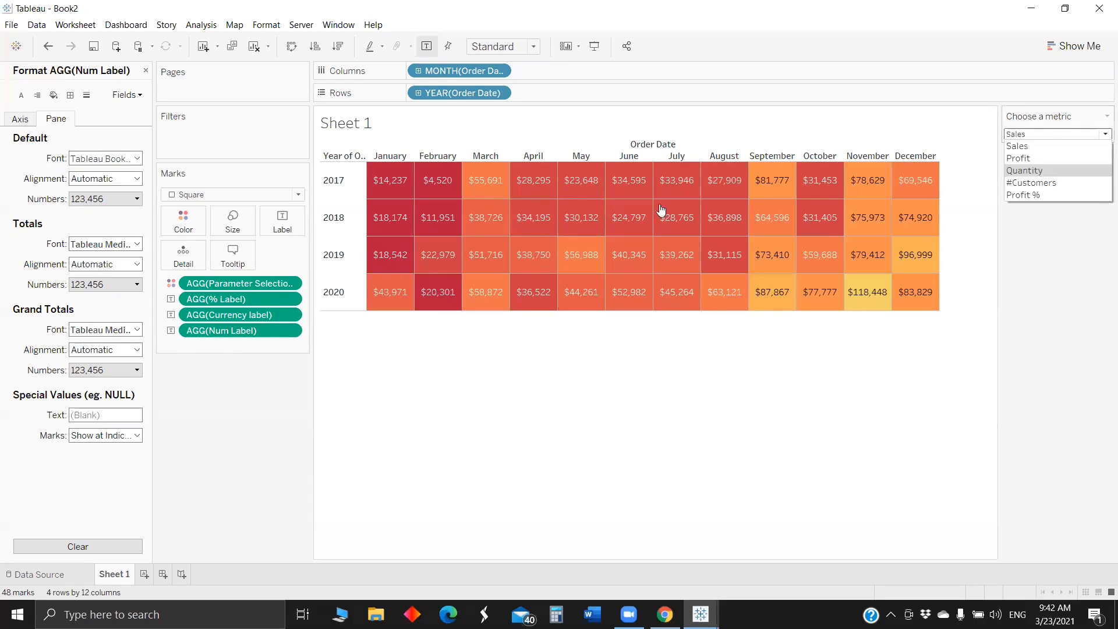
click(1034, 170)
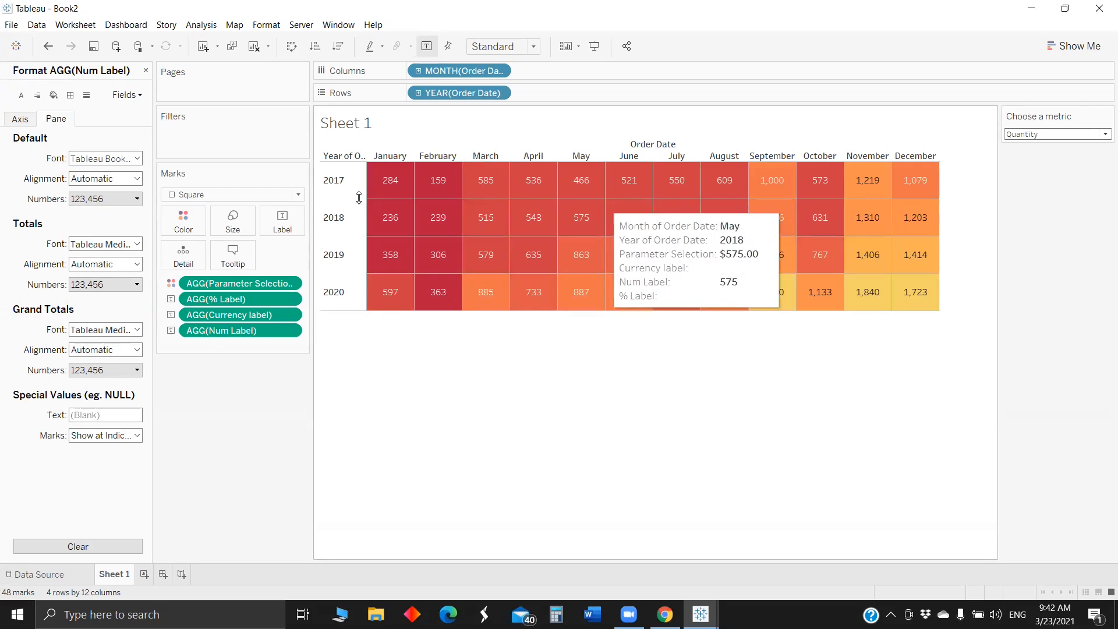
- Replace the sheet title with the bold text "<Parameters.Choose a metric> heat map"
right_click(366, 126)
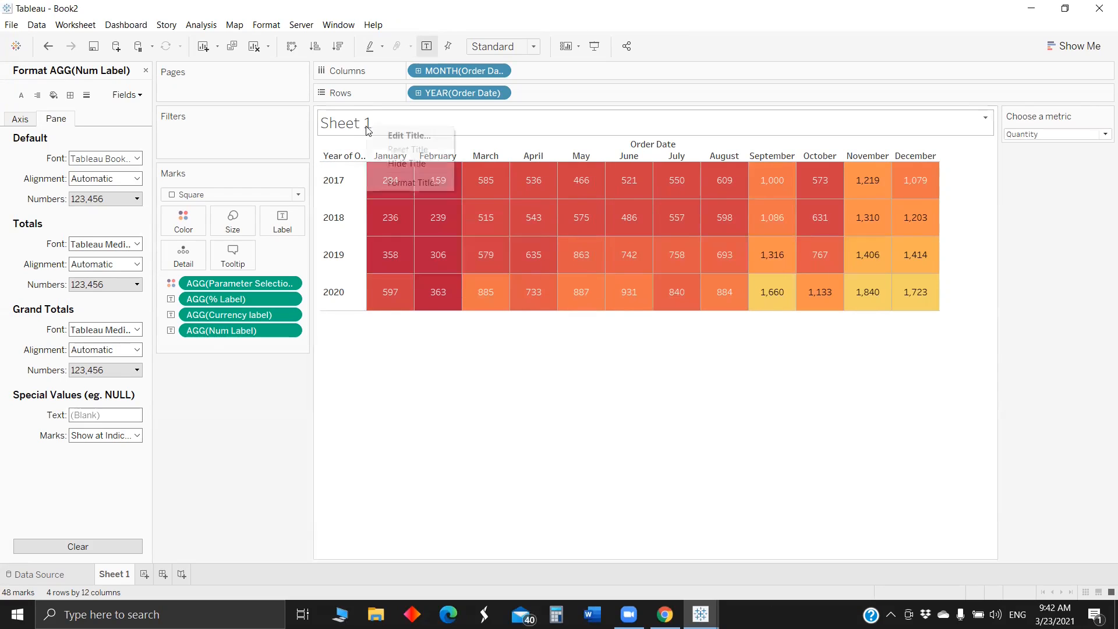
click(408, 135)
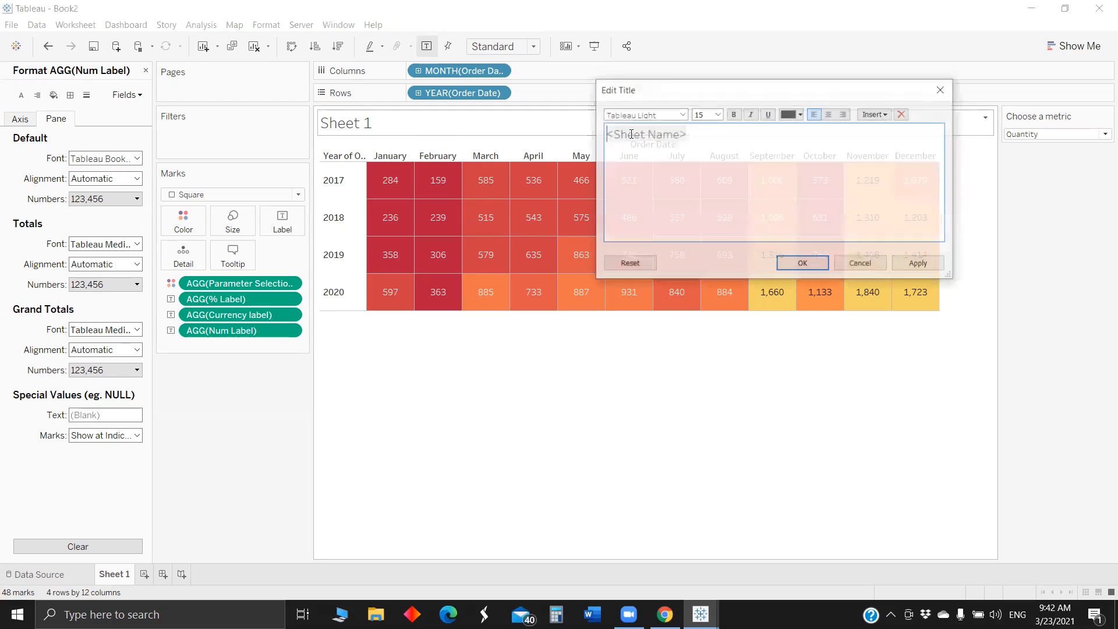
click(872, 116)
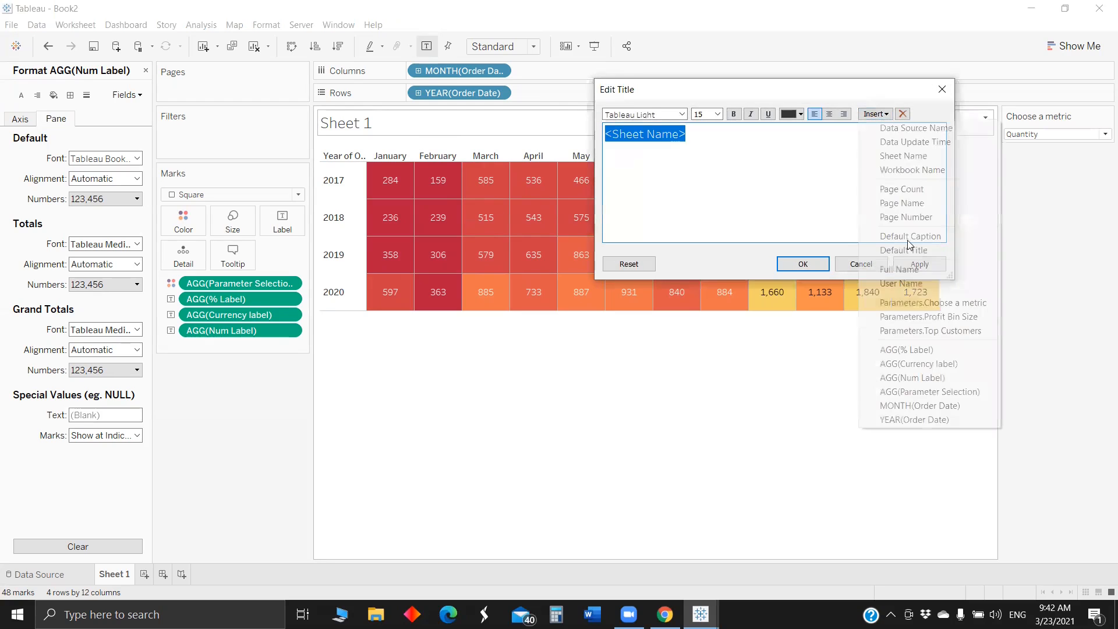
click(938, 301)
drag(783, 132, 512, 134)
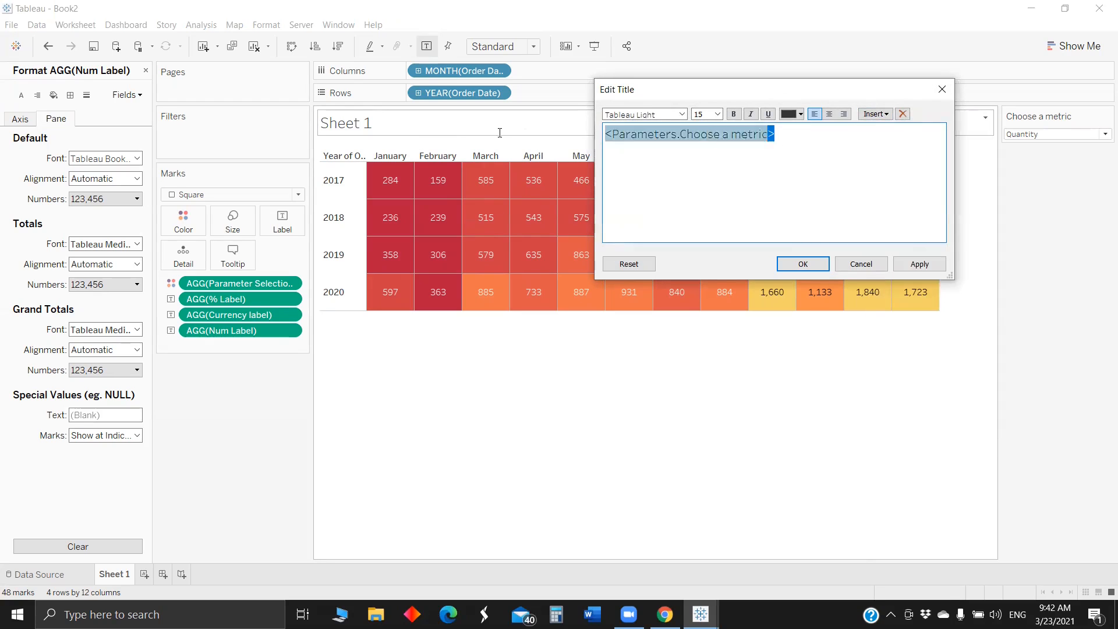
click(732, 116)
click(802, 143)
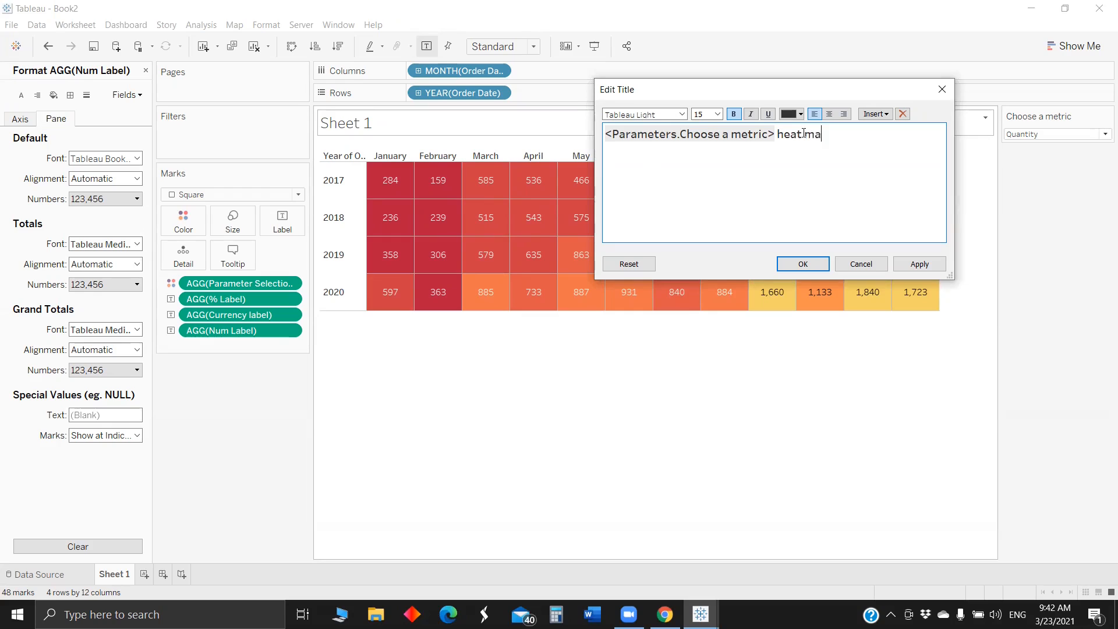
click(802, 264)
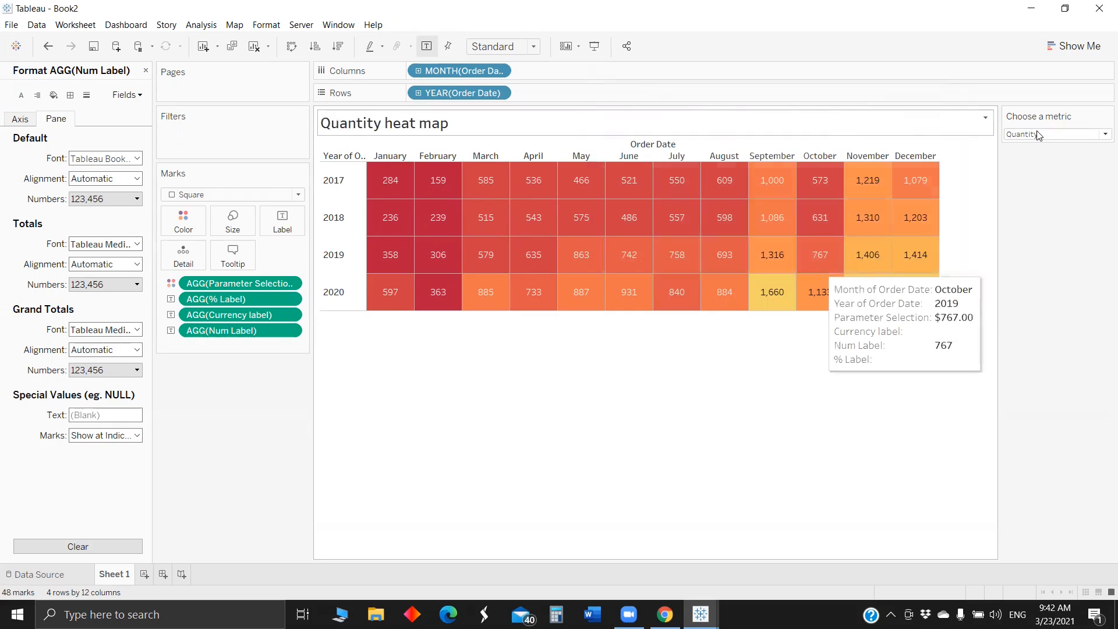
- Switch the Choose a metric parameter to Sales and hide the field labels for both columns and rows
click(1041, 134)
click(1027, 146)
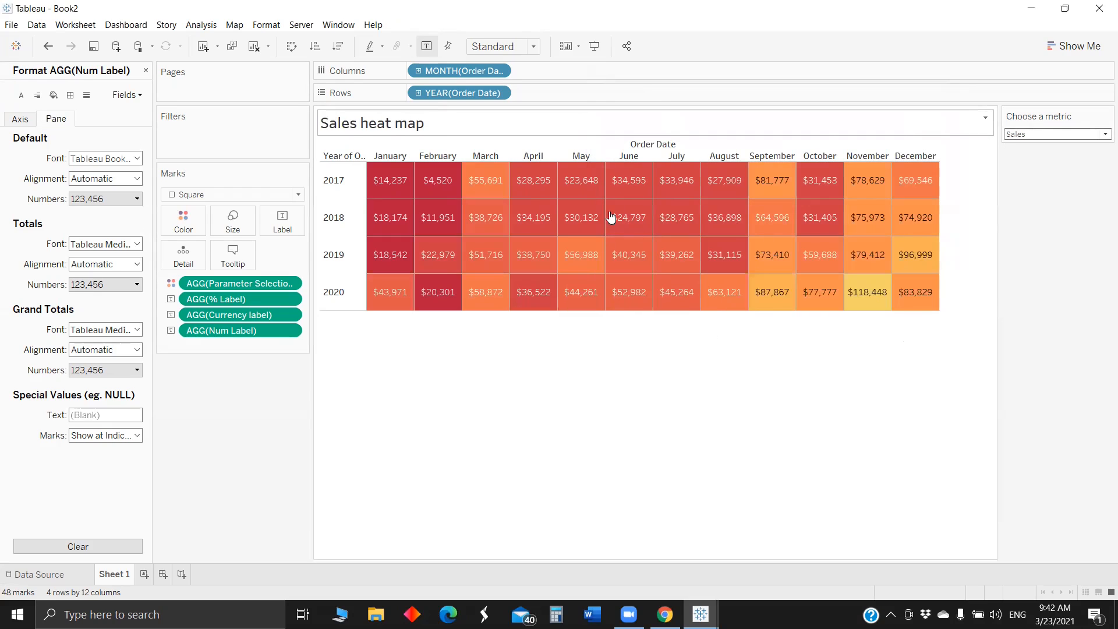
right_click(664, 145)
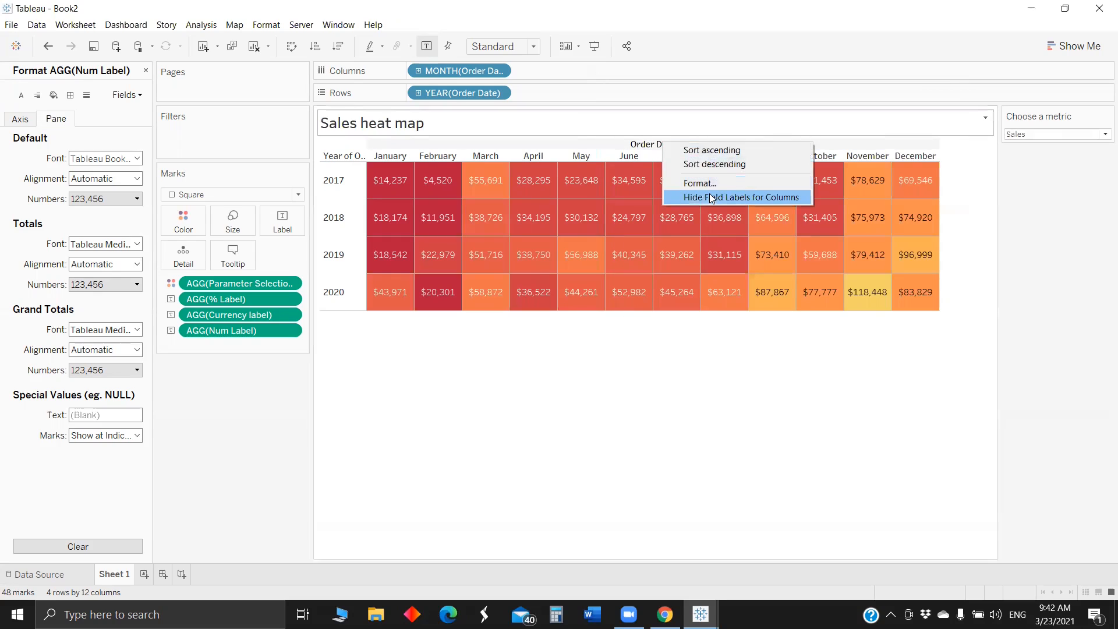
click(709, 194)
right_click(333, 148)
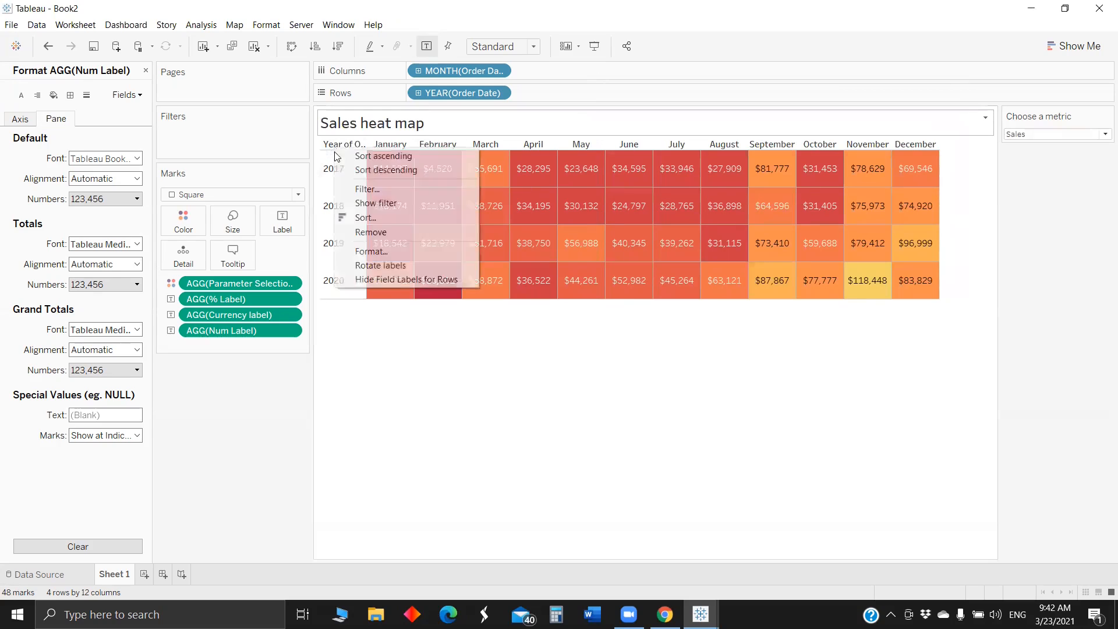
click(408, 280)
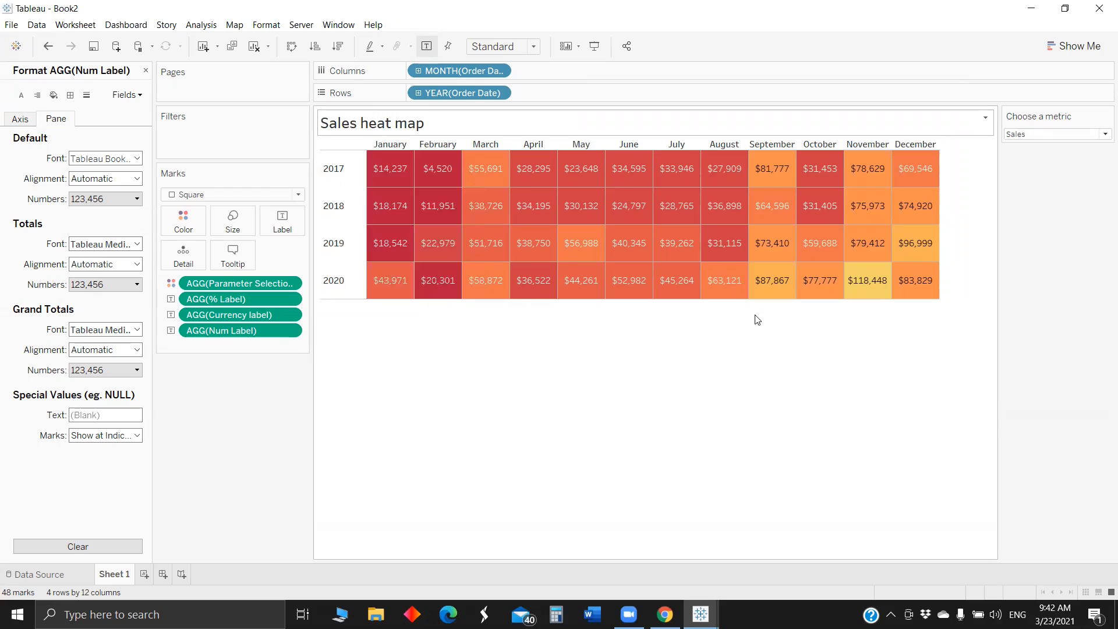
- Create a new worksheet and color its marks by Segment
mouse_move(811, 224)
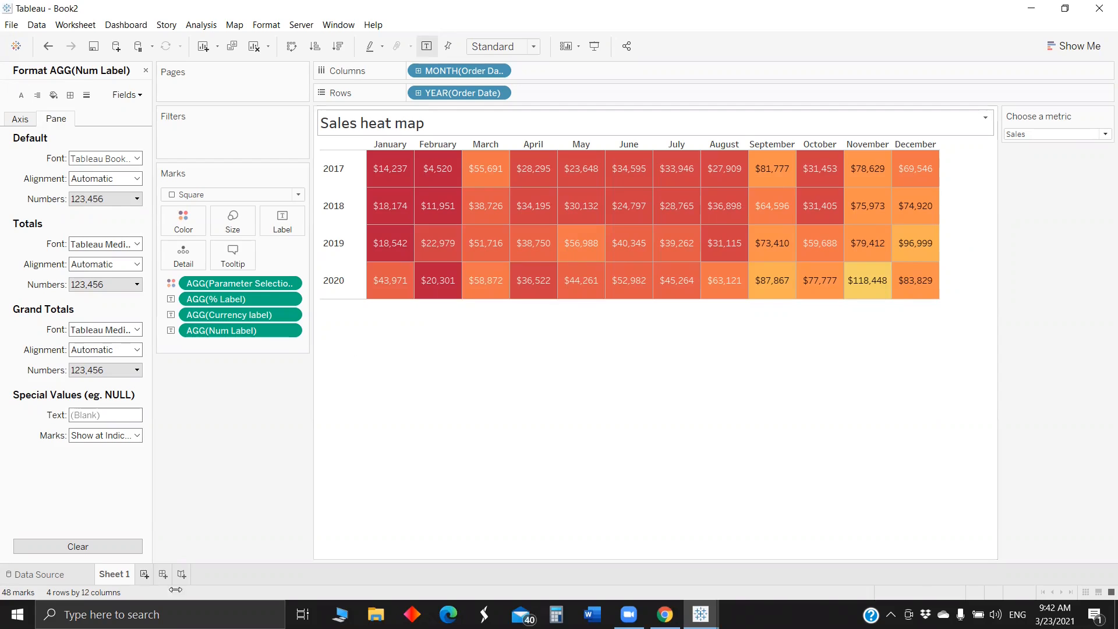
click(144, 574)
double_click(46, 118)
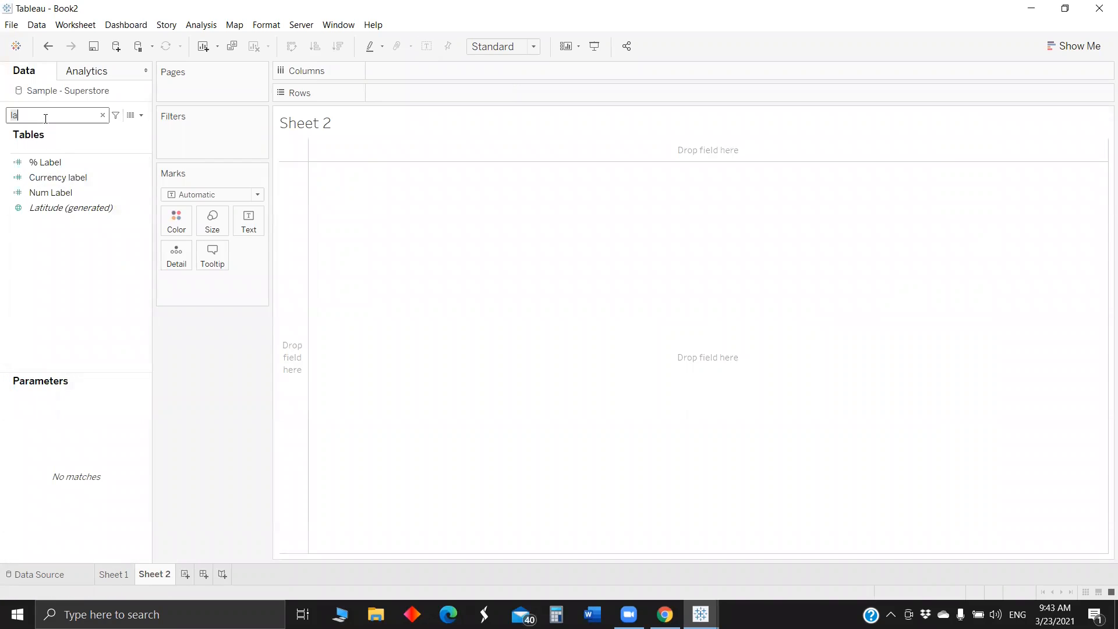
key(BackSpace)
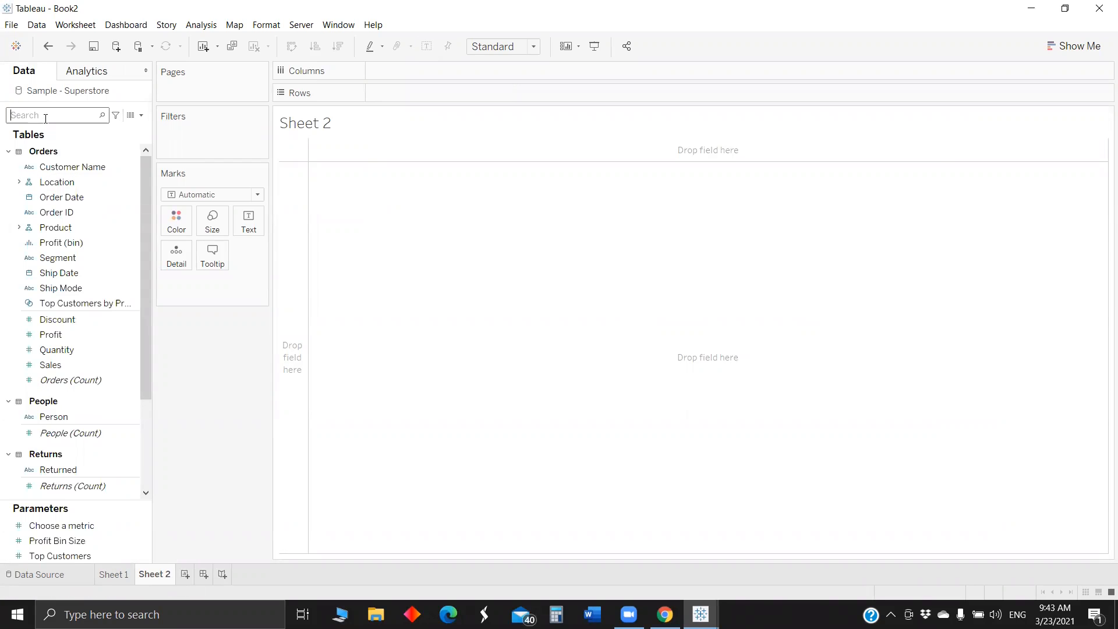
text(s)
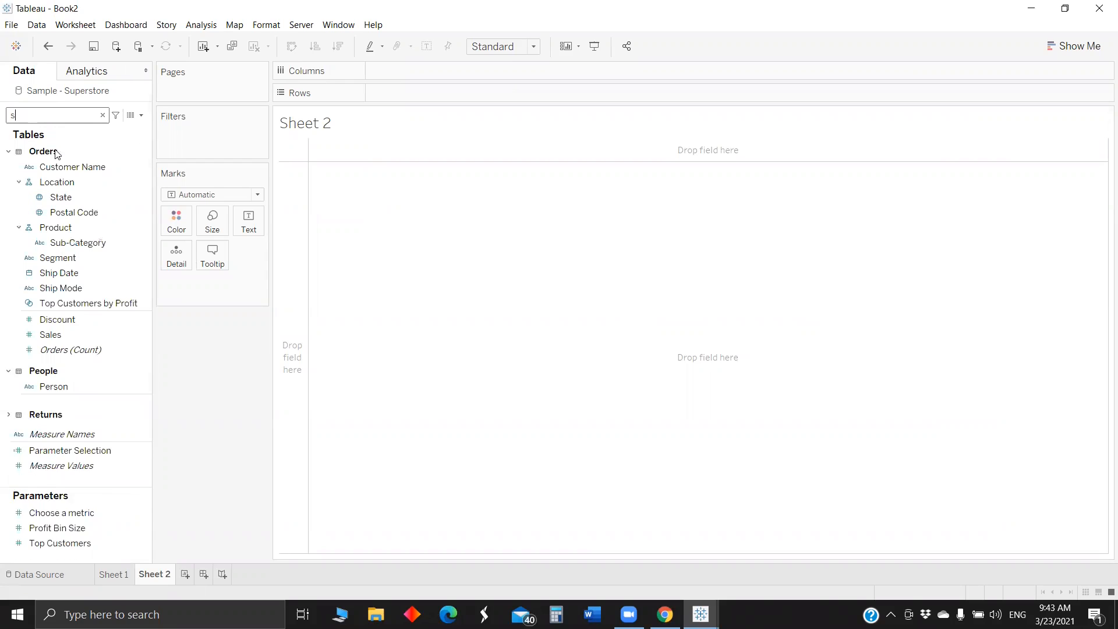
text(eg)
drag(58, 167, 175, 223)
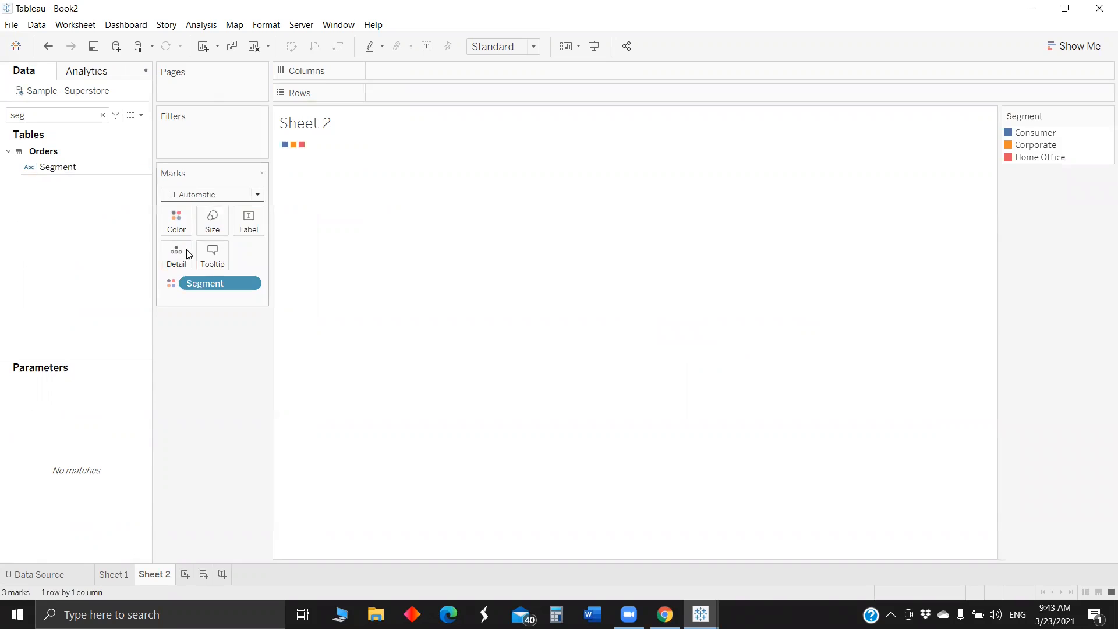
- Set the mark type to Pie and use Parameter Selection as the slice angle
click(212, 195)
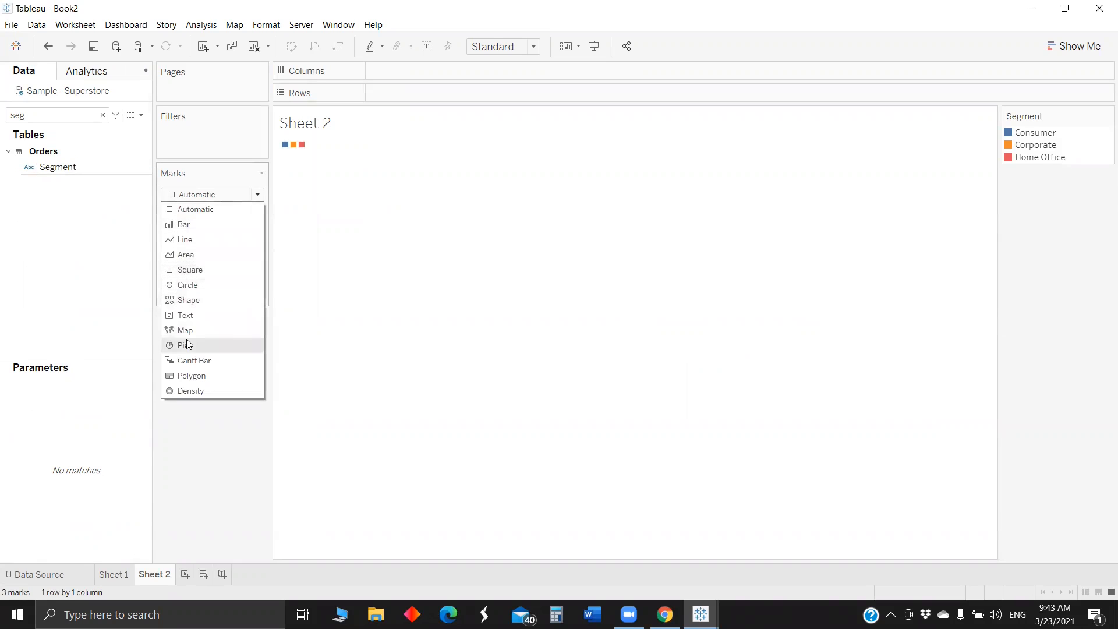
click(187, 344)
click(45, 117)
key(BackSpace)
key(BackSpace)
key(BackSpace)
text(pa)
drag(63, 159, 246, 249)
right_click(218, 298)
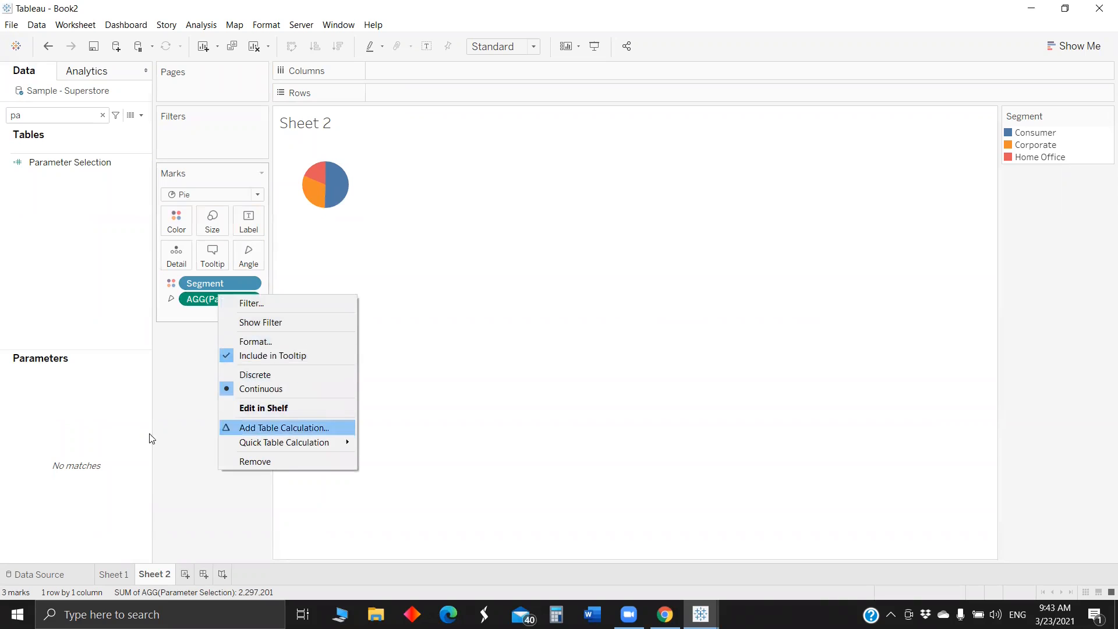
- Show the Choose a metric parameter control on the pie sheet and set it to Profit
click(32, 113)
key(BackSpace)
key(BackSpace)
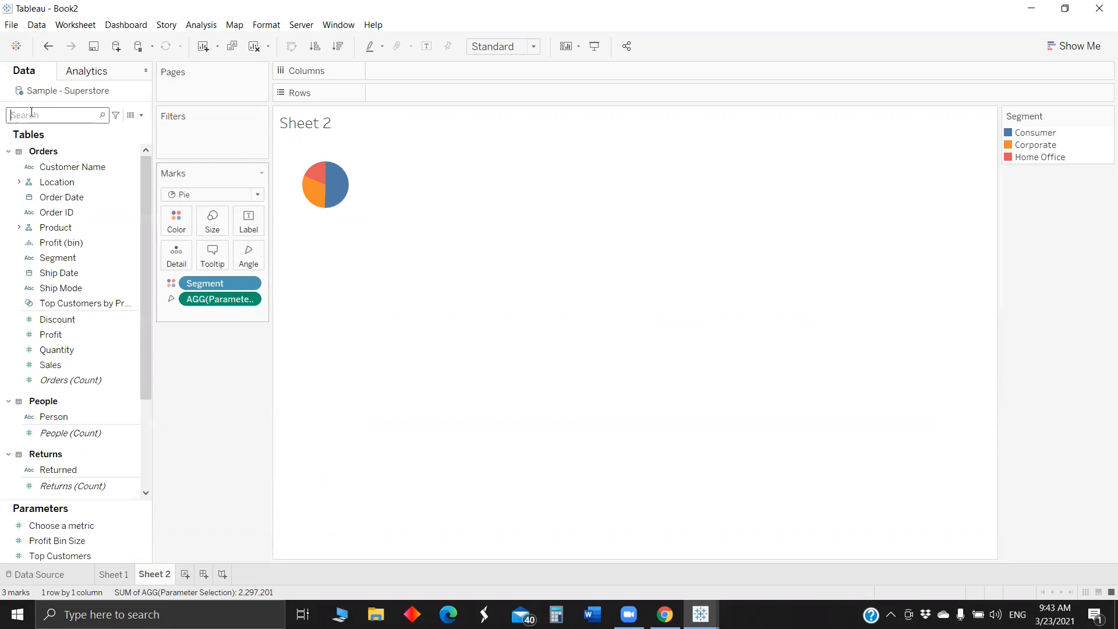
text(me)
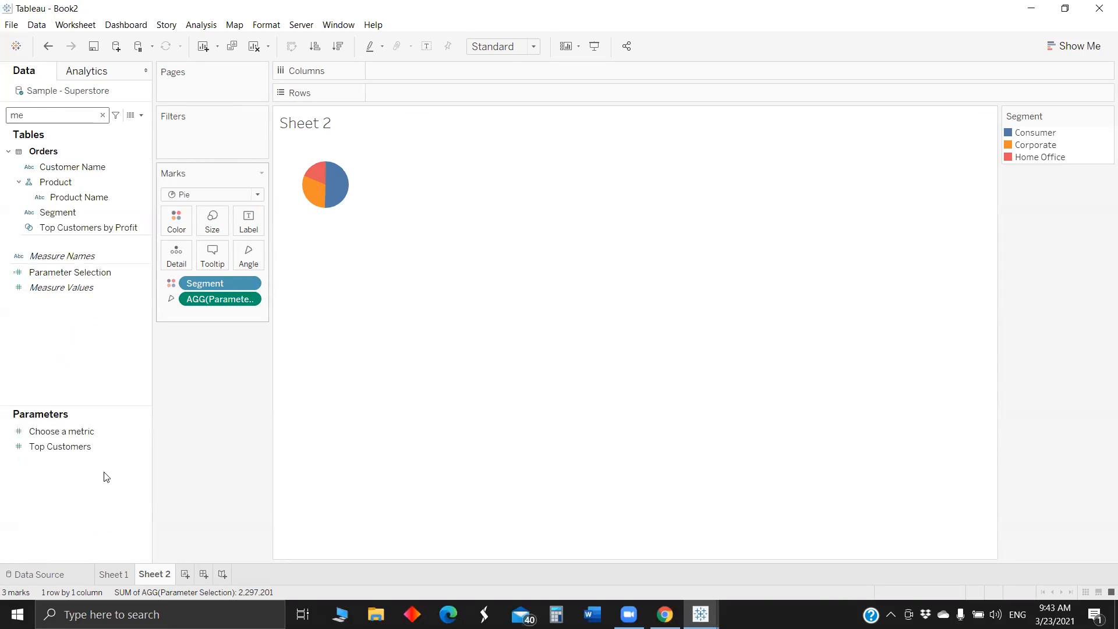
right_click(107, 431)
click(159, 224)
click(1041, 196)
click(1037, 220)
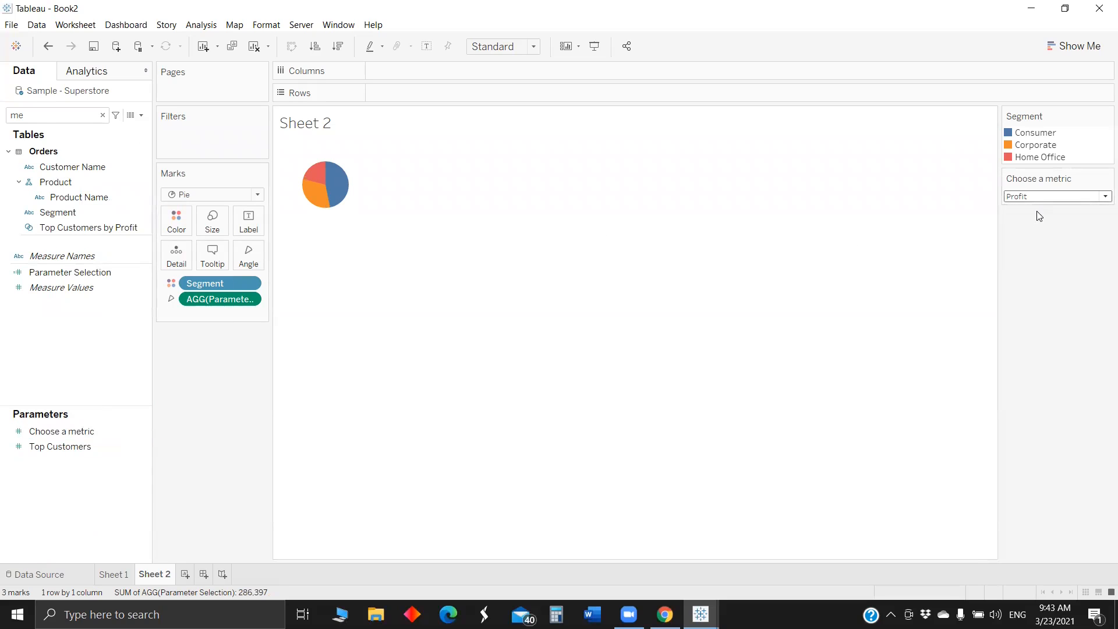
- Fit the pie chart to Entire View, hide the sheet title, and enlarge the pie
click(504, 47)
click(495, 102)
right_click(298, 120)
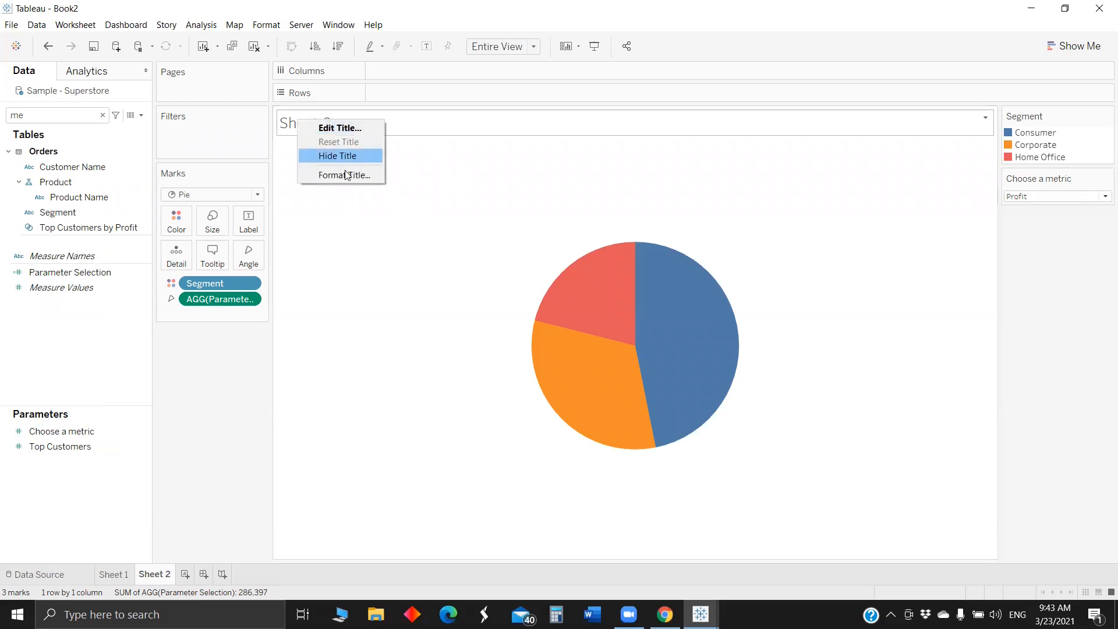
key(Return)
click(212, 223)
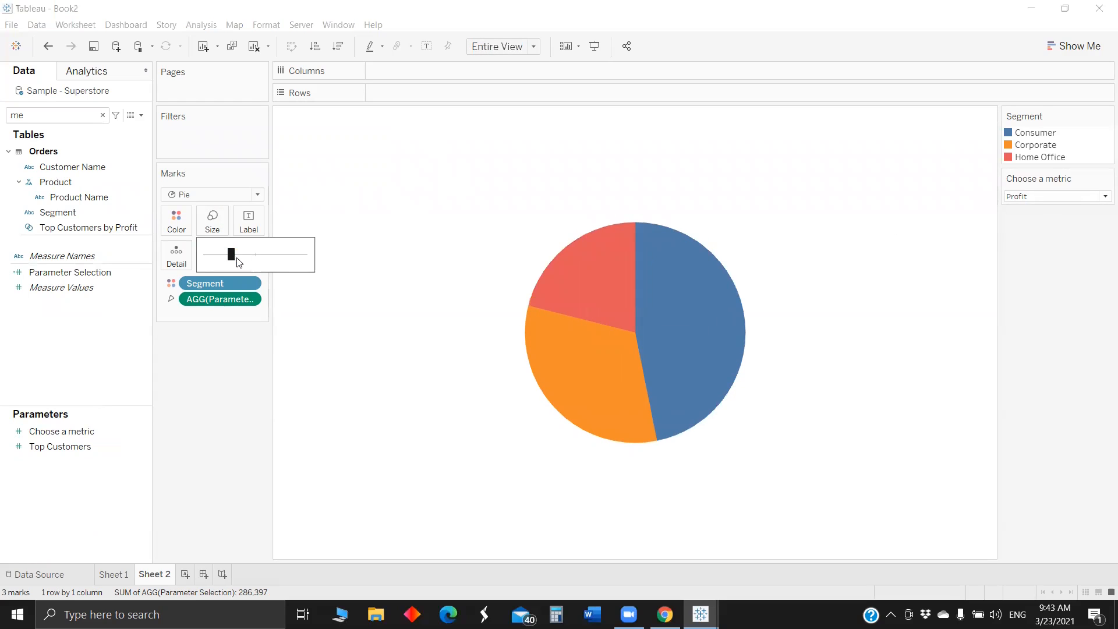
click(241, 256)
drag(243, 258, 244, 258)
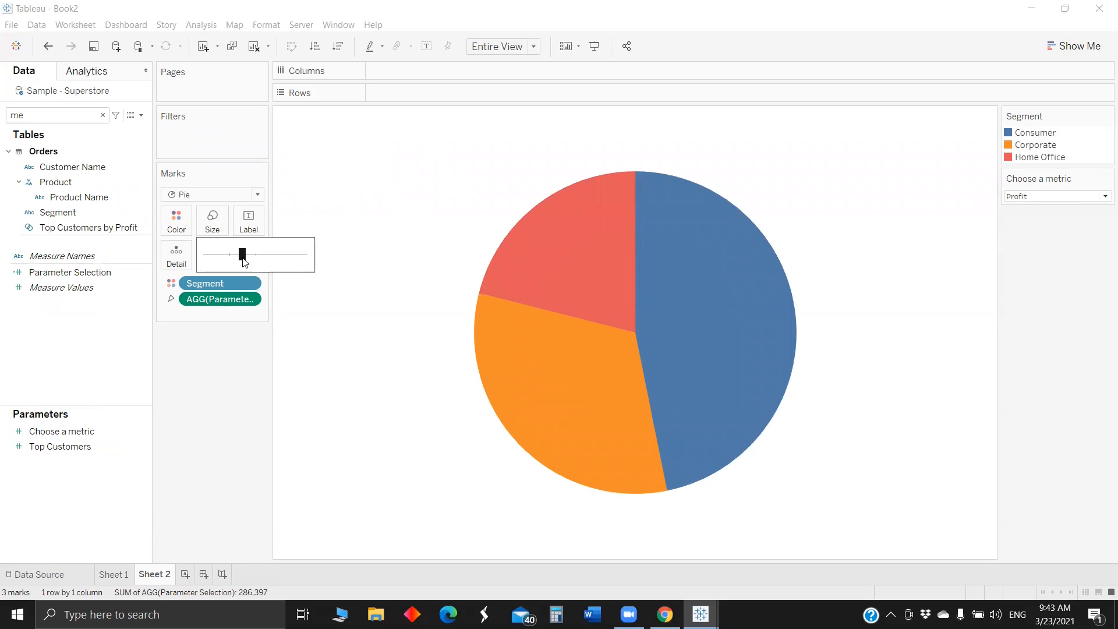
click(192, 387)
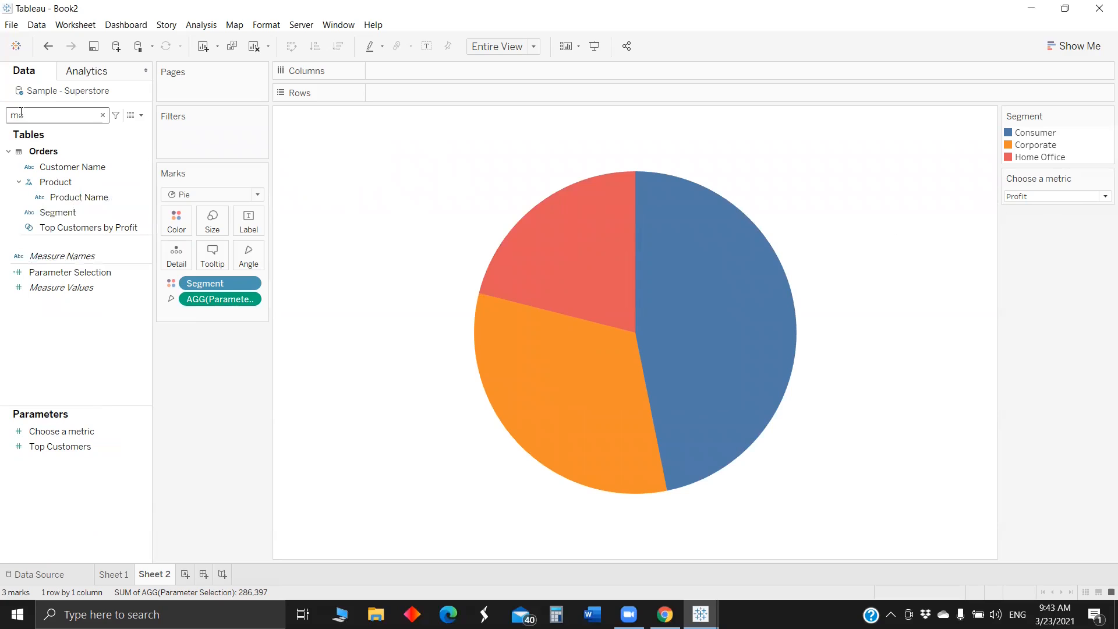
- Add the % Label, Currency label and Num Label fields as labels on the pie
key(BackSpace)
key(BackSpace)
text(la)
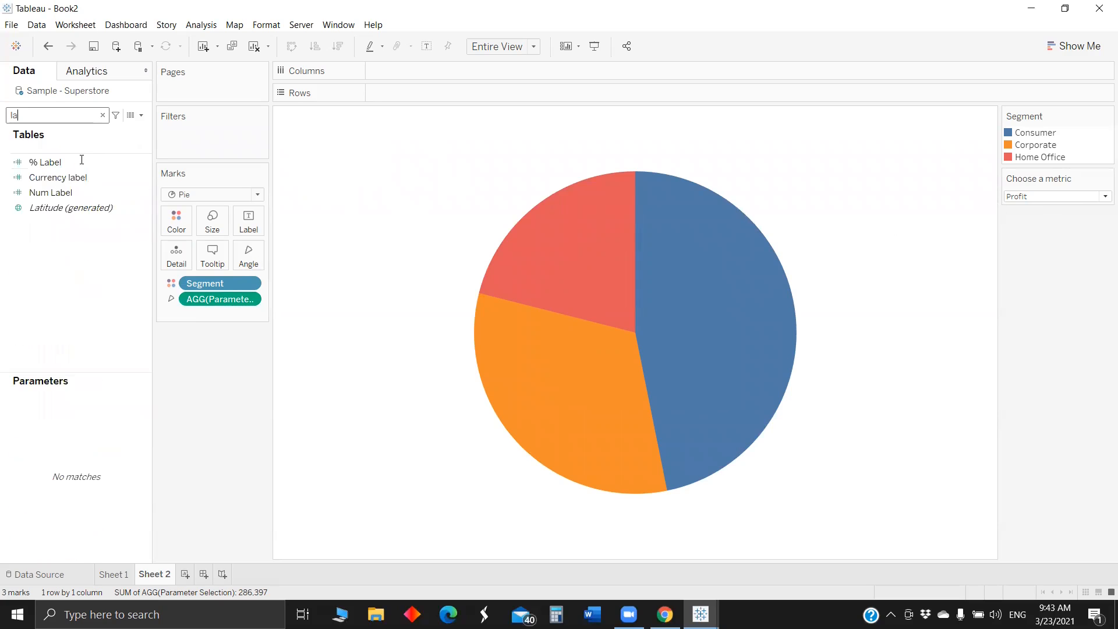
click(50, 192)
ctrl+click(57, 177)
ctrl+click(45, 163)
drag(45, 162, 250, 218)
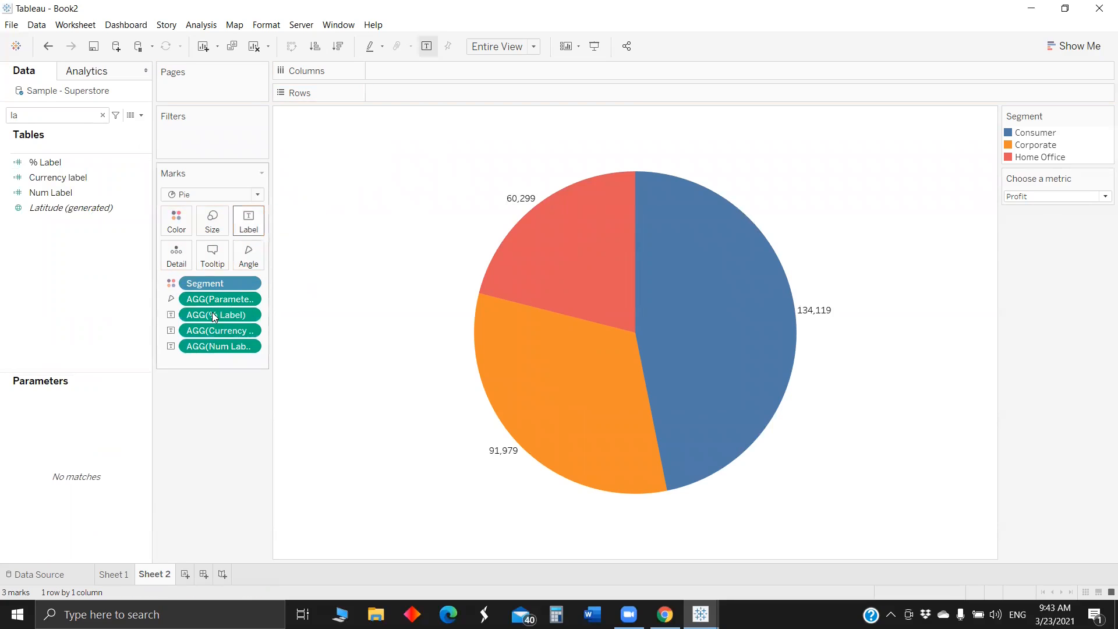
- Format the pie's % Label numbers as Percentage
right_click(214, 316)
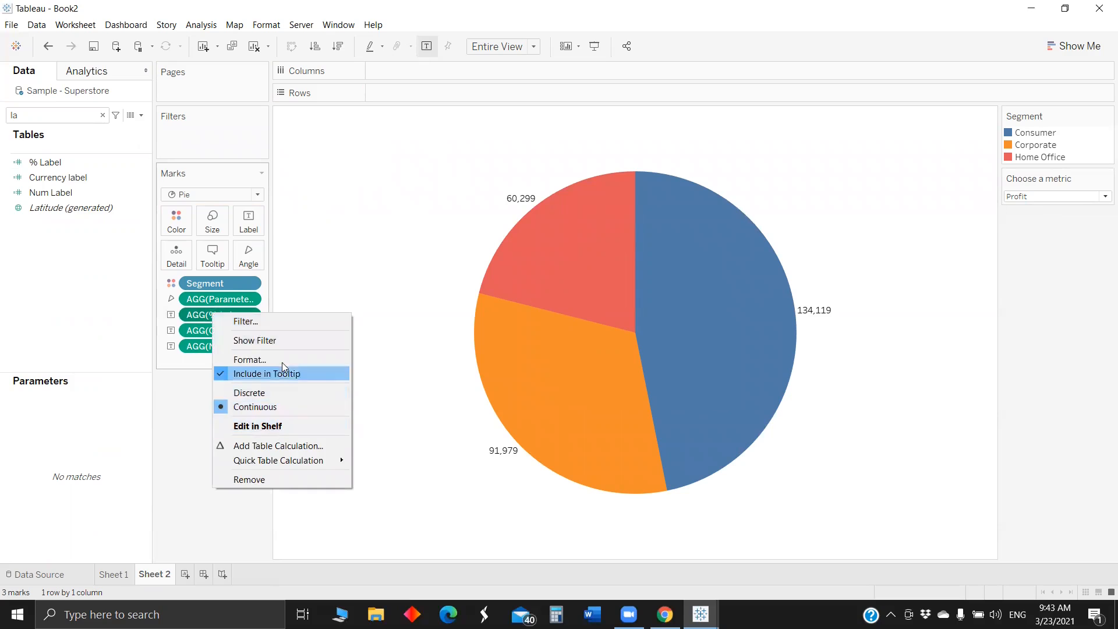
key(Up)
key(Up)
key(Up)
key(Up)
key(Return)
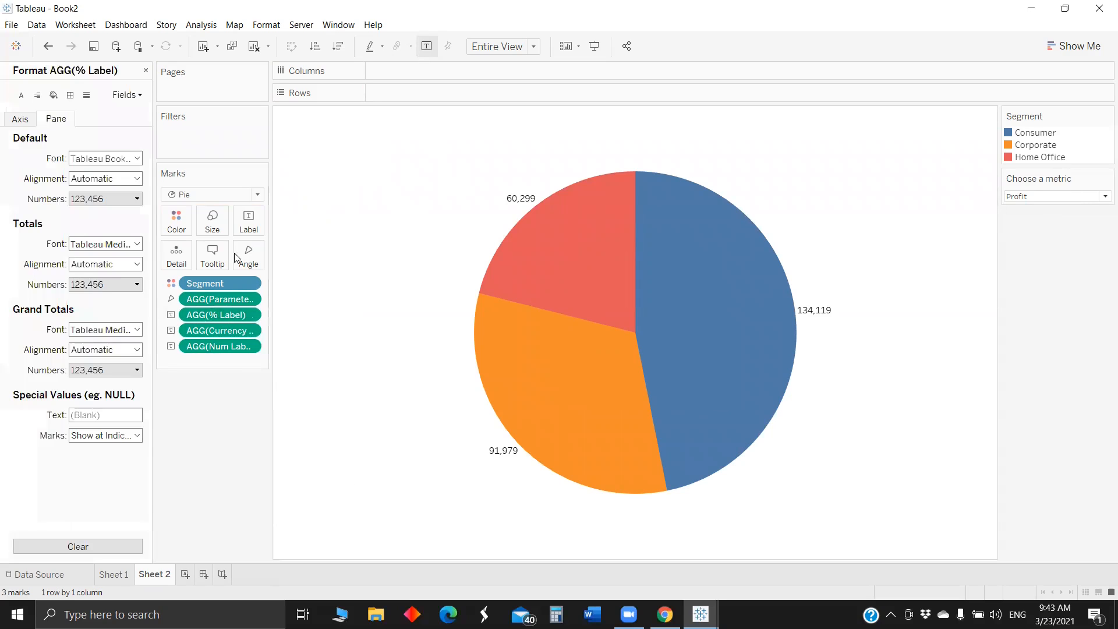
click(106, 199)
click(96, 279)
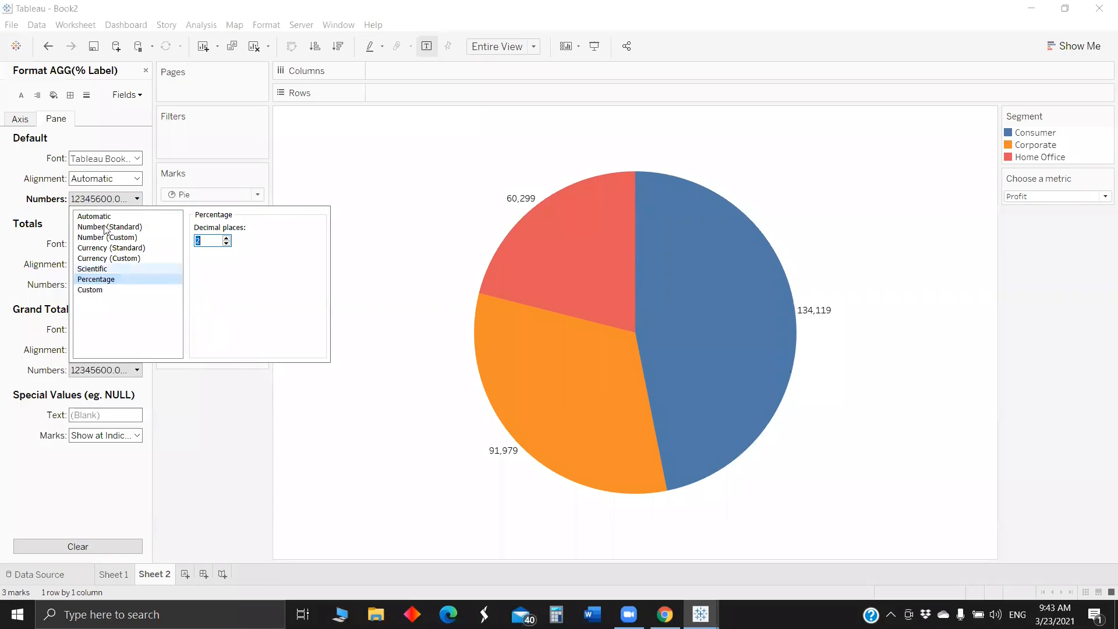
click(105, 204)
- Format the pie's Currency label as Currency (Custom) without decimal places
click(220, 330)
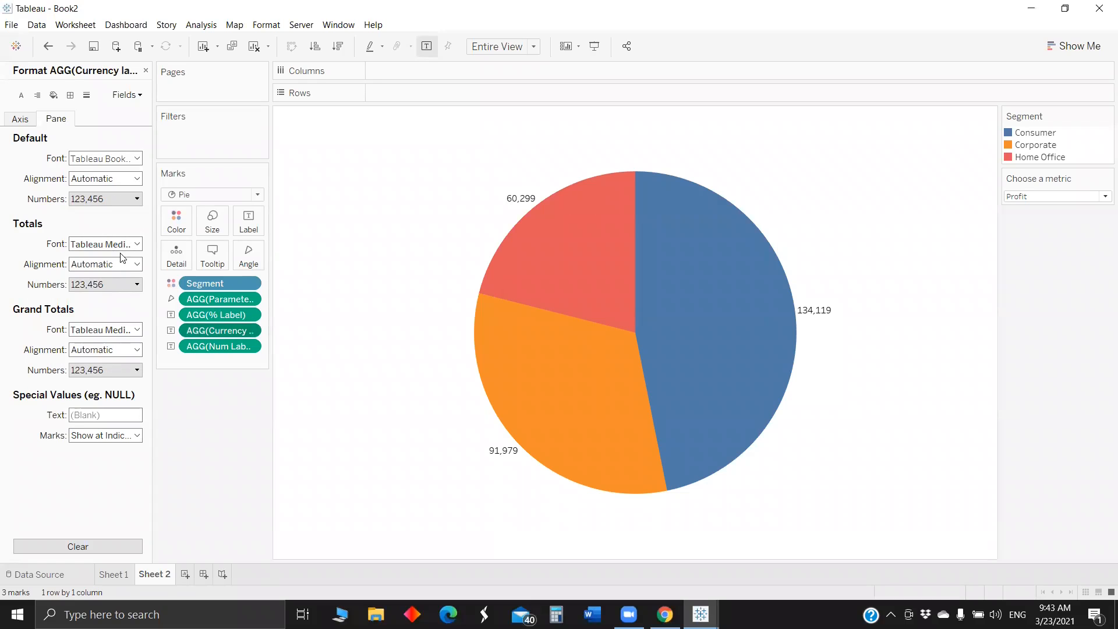
click(105, 198)
click(110, 248)
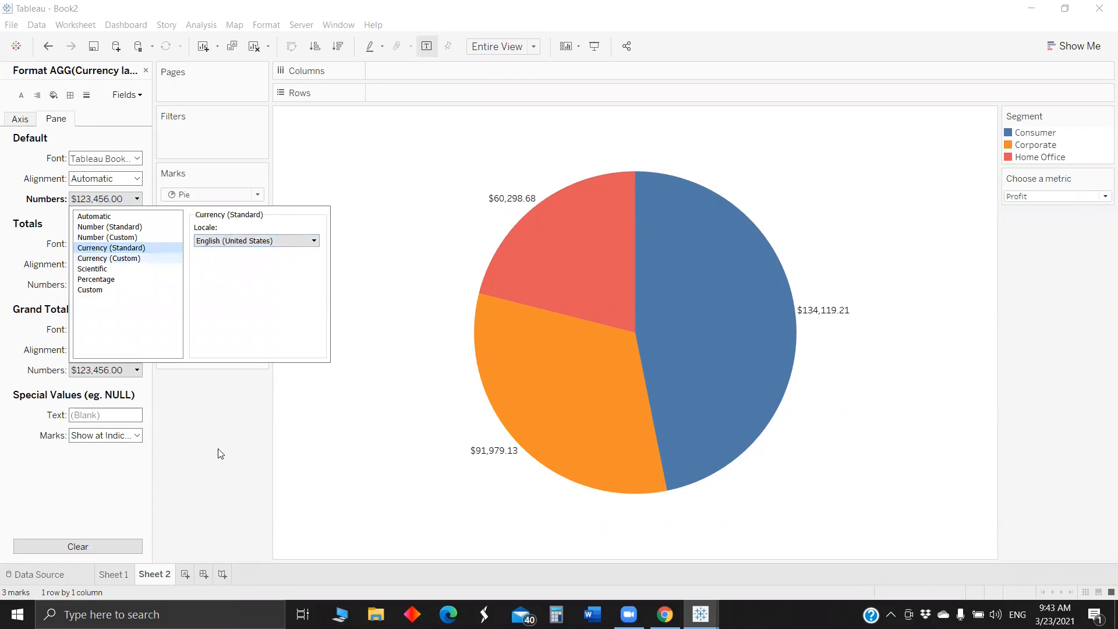
click(109, 258)
click(226, 243)
click(424, 377)
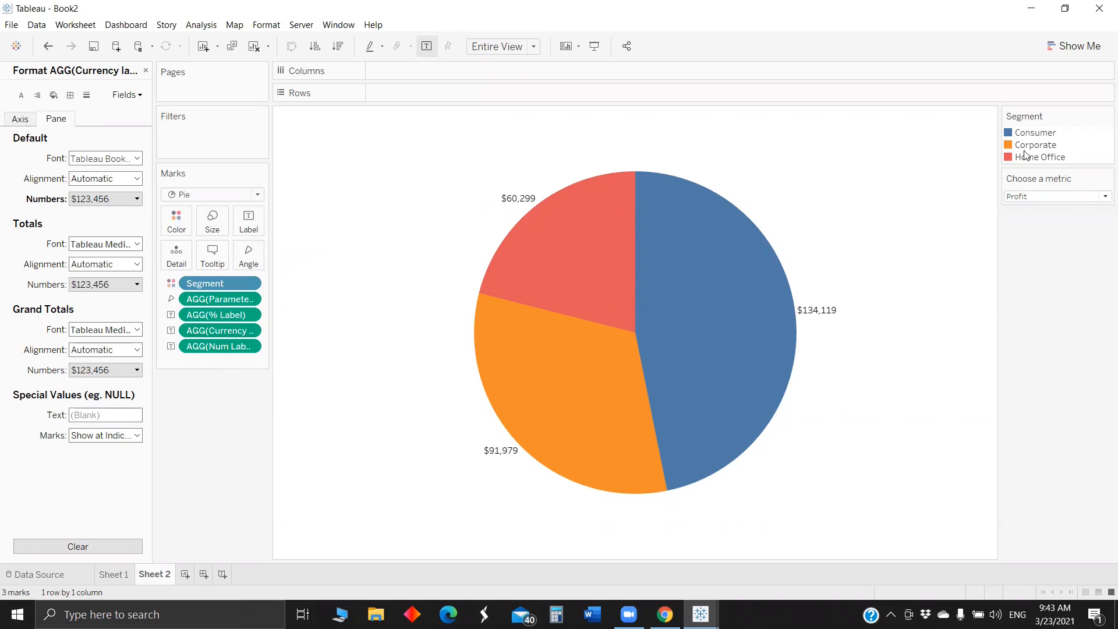
- Check the pie labels by switching the Choose a metric parameter to Sales and back to Profit
click(220, 346)
click(1030, 197)
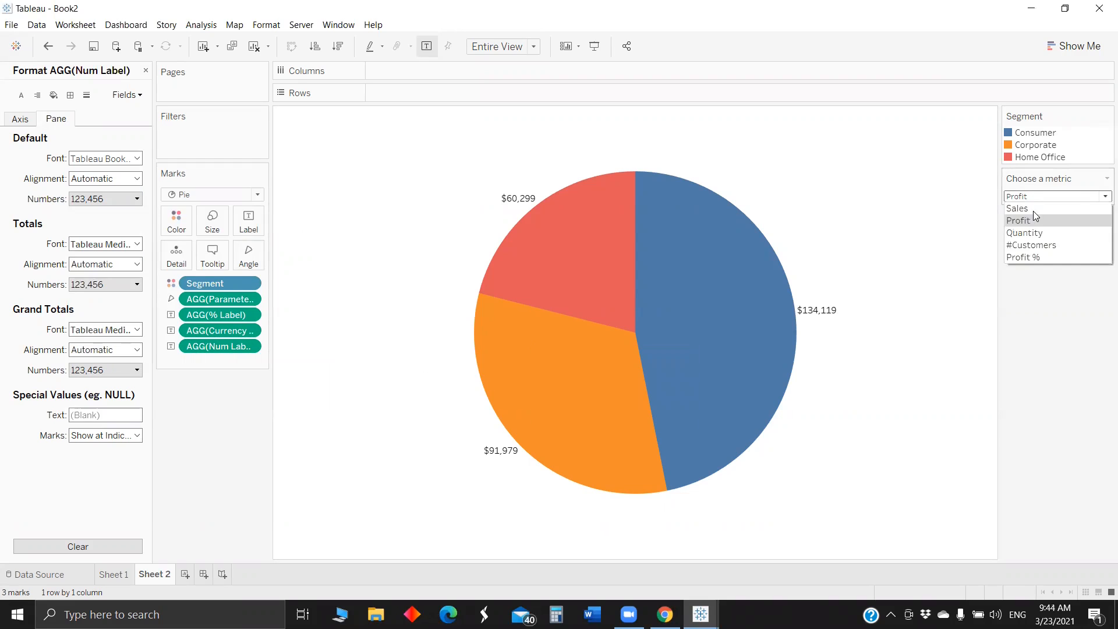
click(1016, 208)
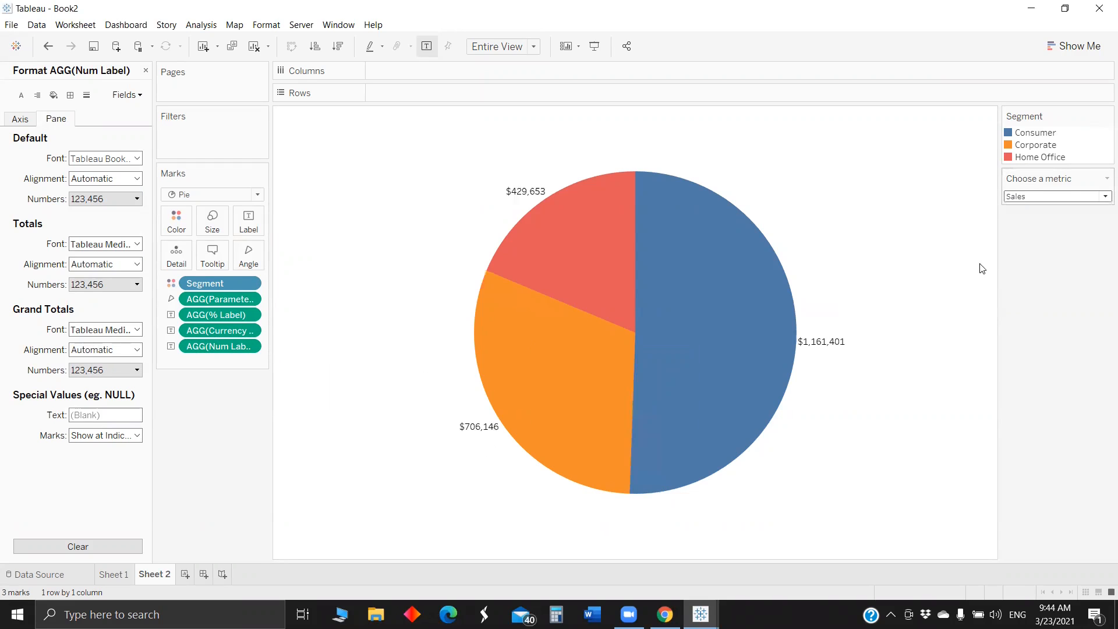
click(1017, 220)
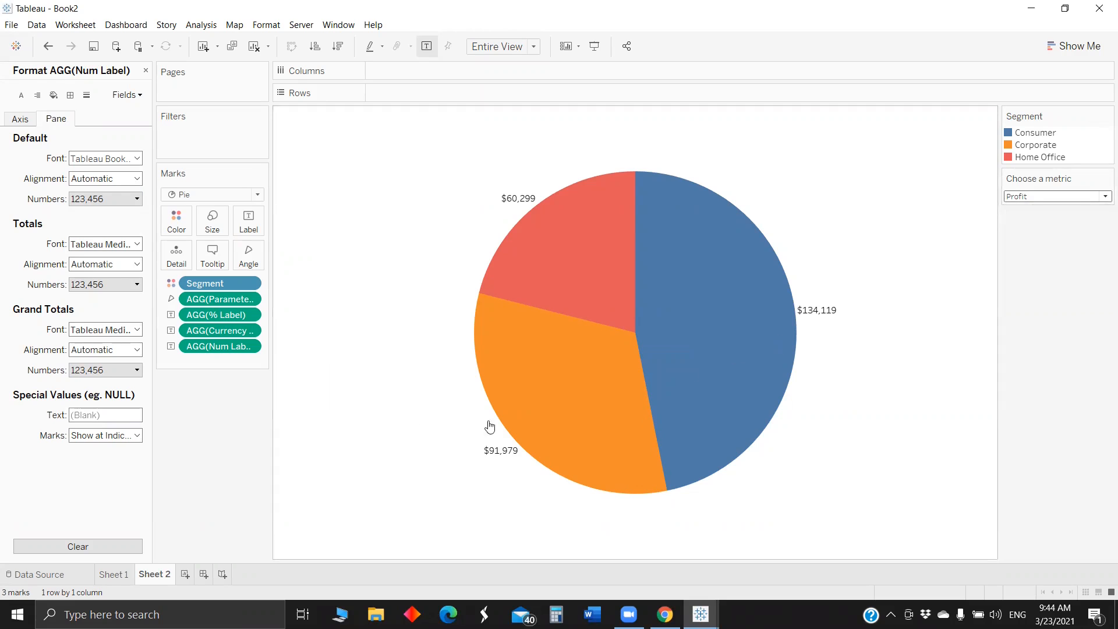
- Replace the tooltip content of Sheet 1's heat map with an embedded view of Sheet 2, and check it on the squares
click(110, 572)
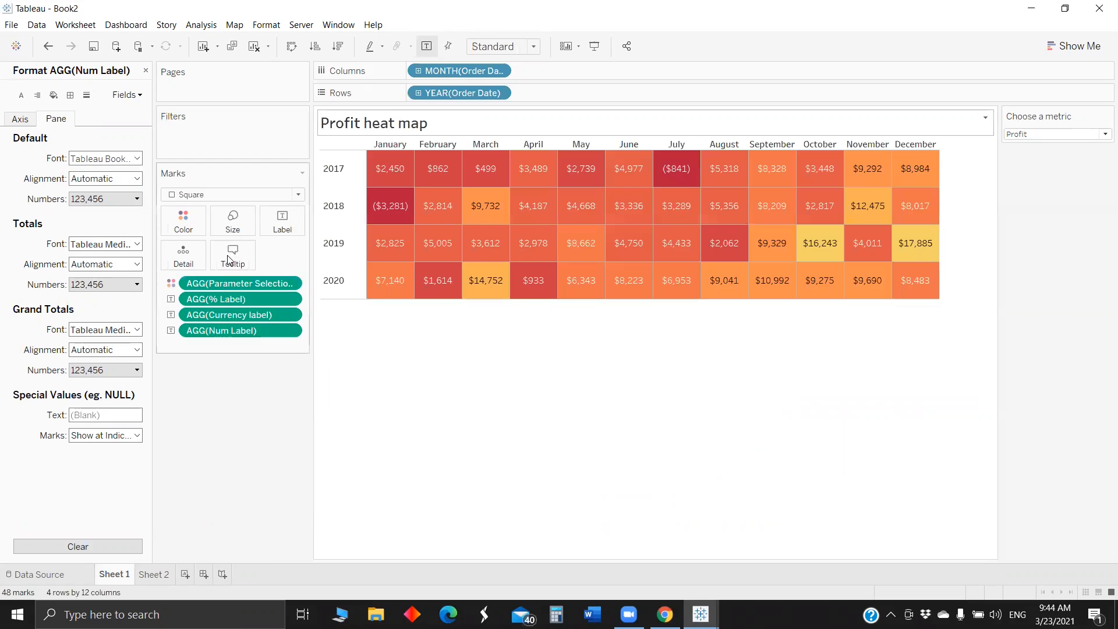
click(228, 259)
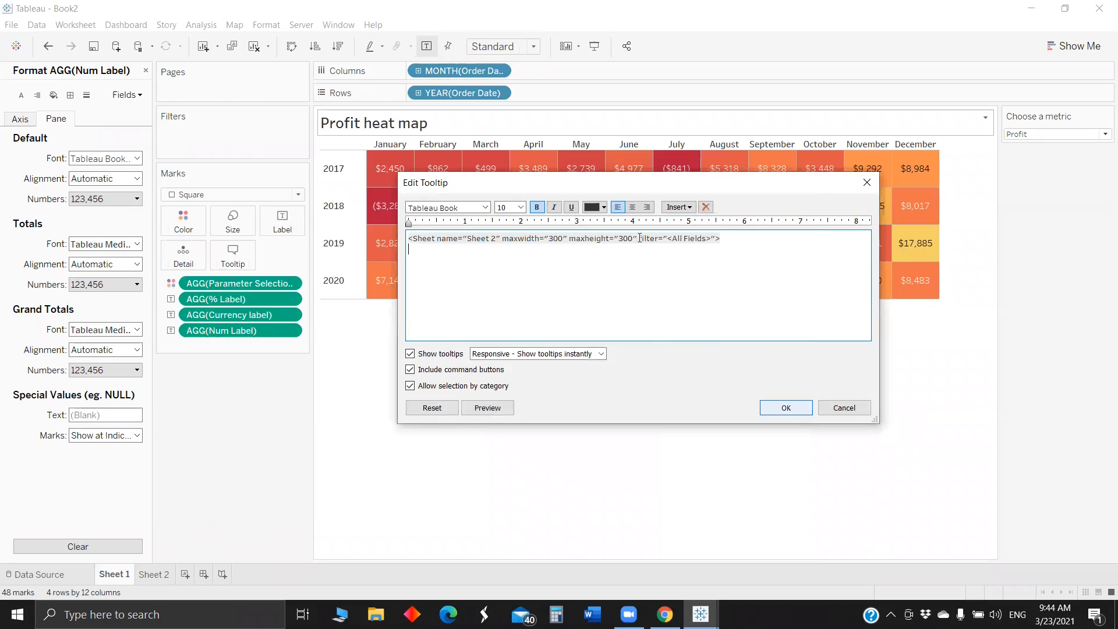
triple_click(726, 240)
shift+click(726, 239)
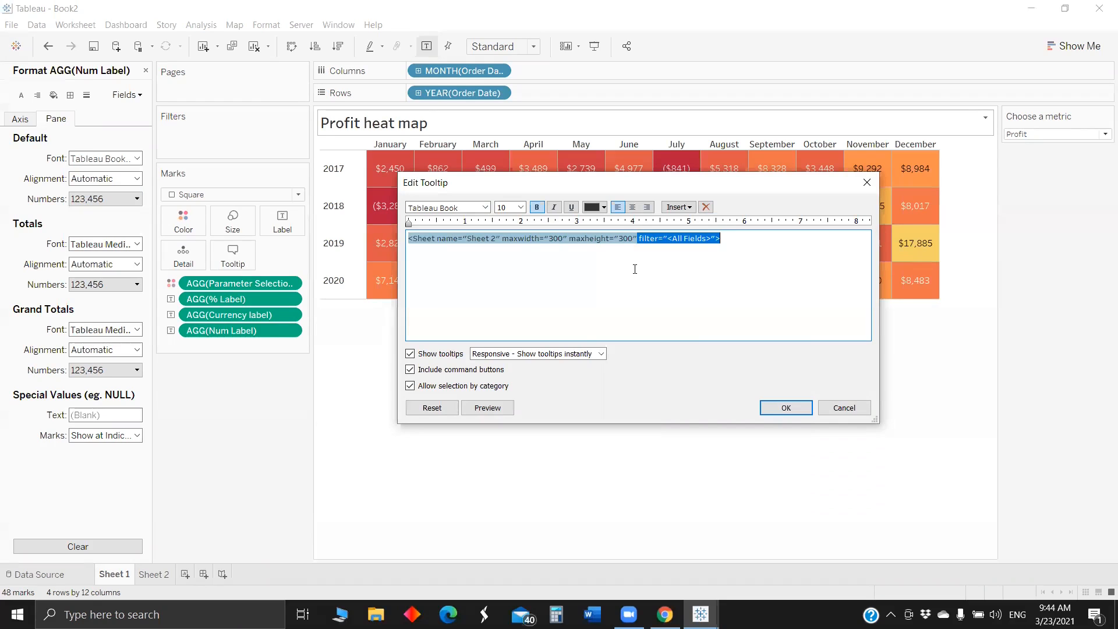
click(625, 245)
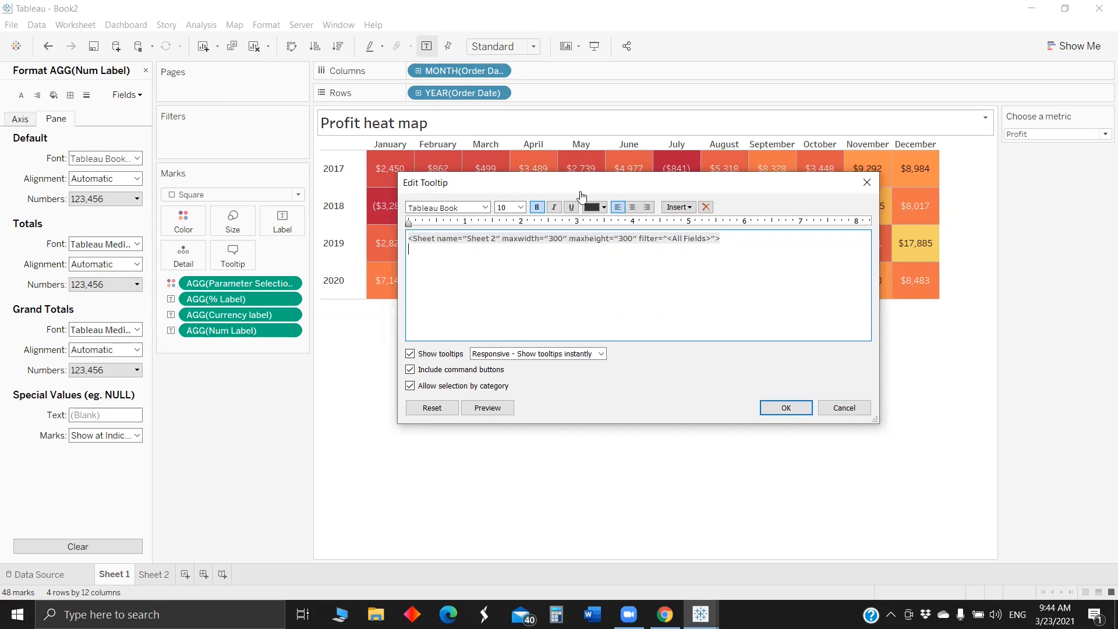
key(Return)
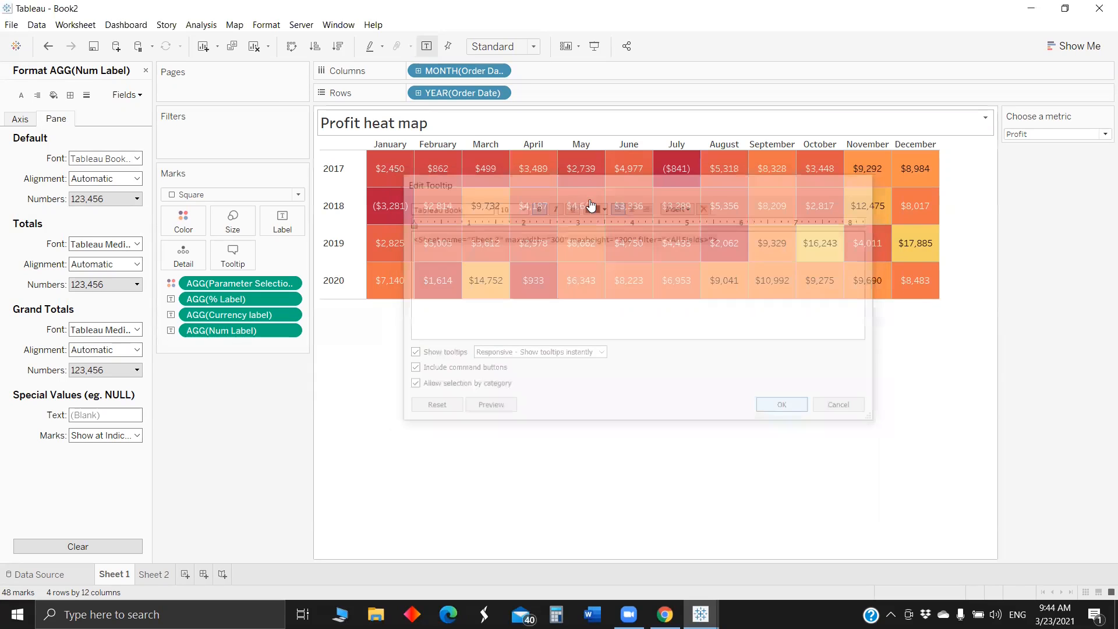
mouse_move(590, 204)
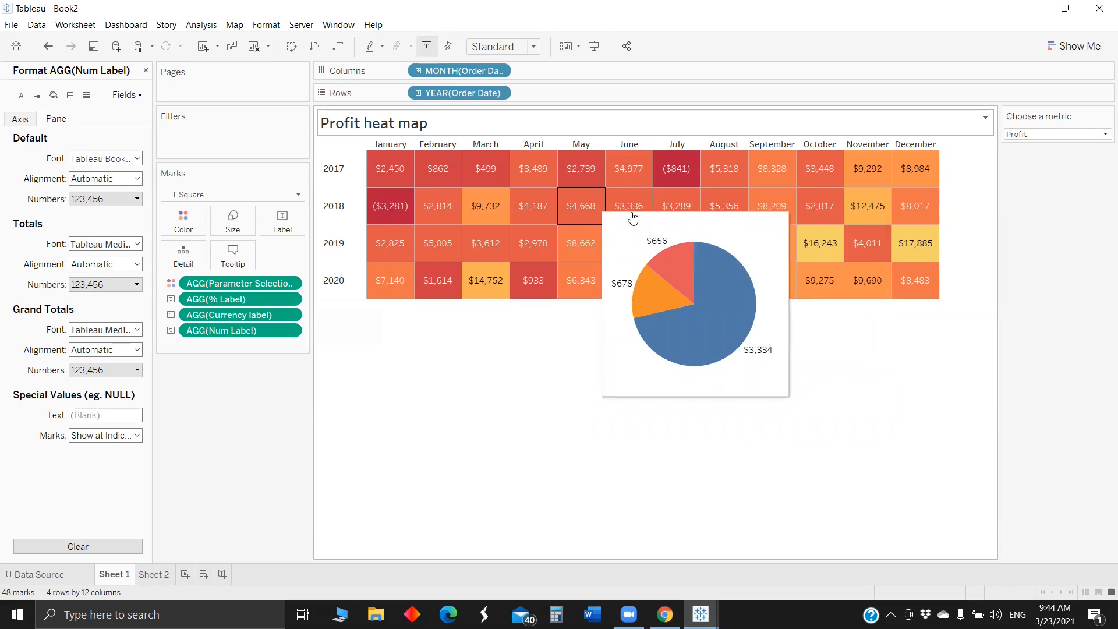
mouse_move(645, 219)
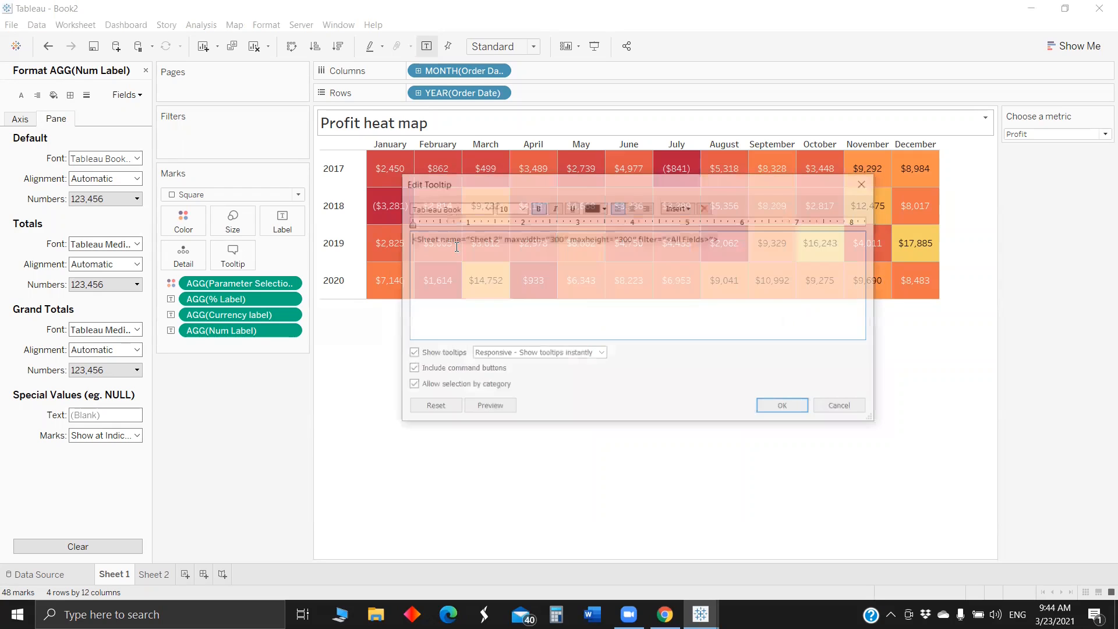
- Insert a dashed separator line above the embedded Sheet 2 in the heat map's tooltip
key(Return)
key(Return)
key(Up)
text(------------------------------)
- Add the heading "For <MONTH(Order Date)> - <YEAR(Order Date)>" above the dashed line in the tooltip
key(Up)
text(For)
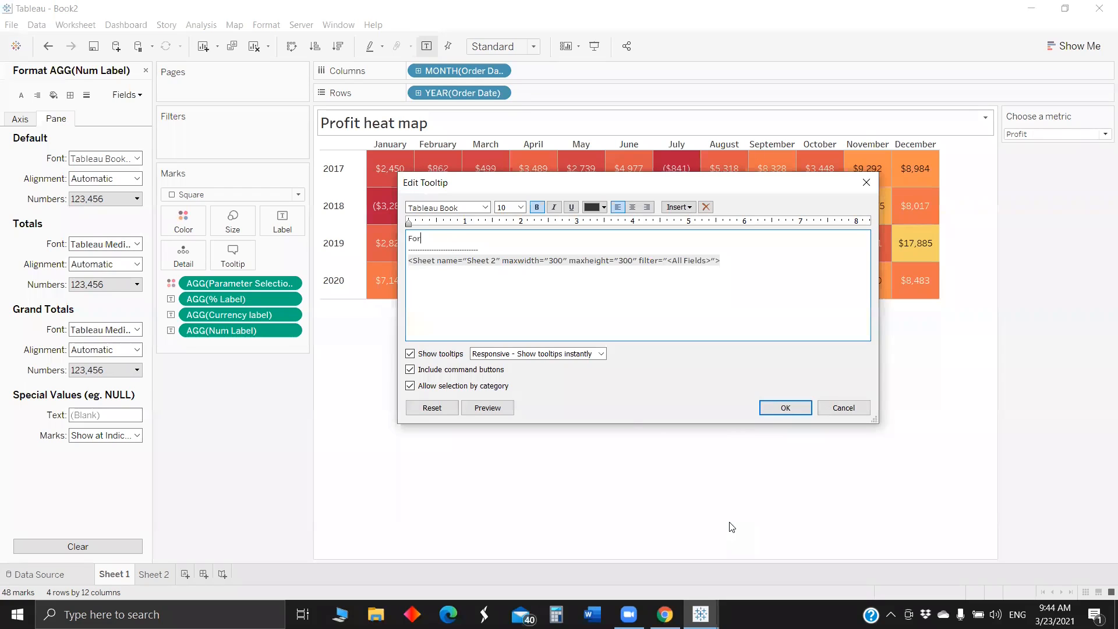
key(ctrl+v)
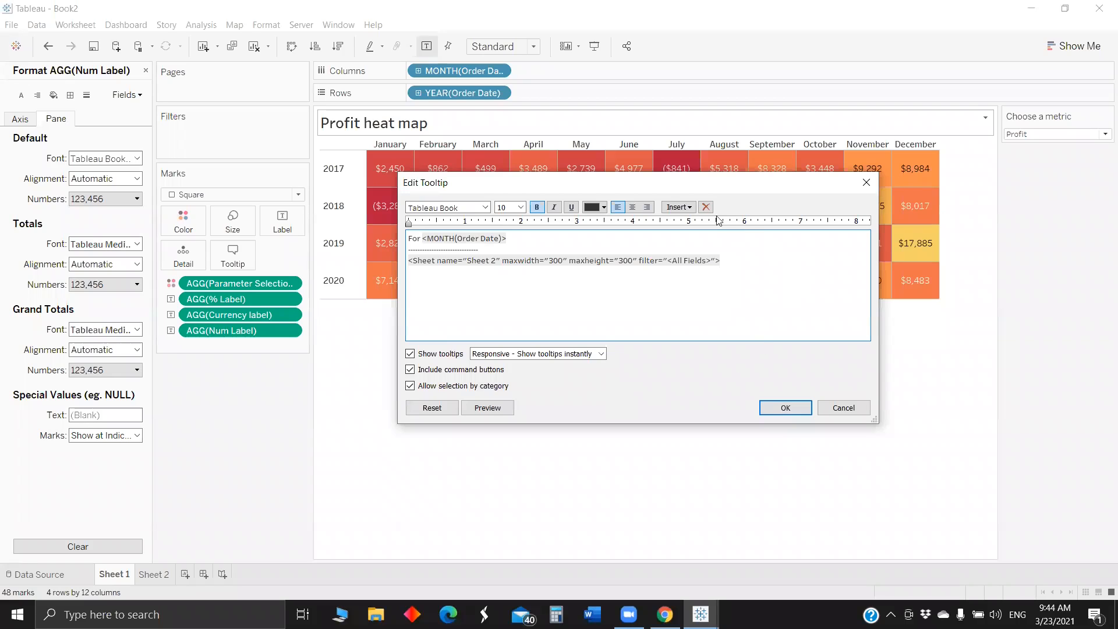
text(-)
click(680, 207)
click(718, 532)
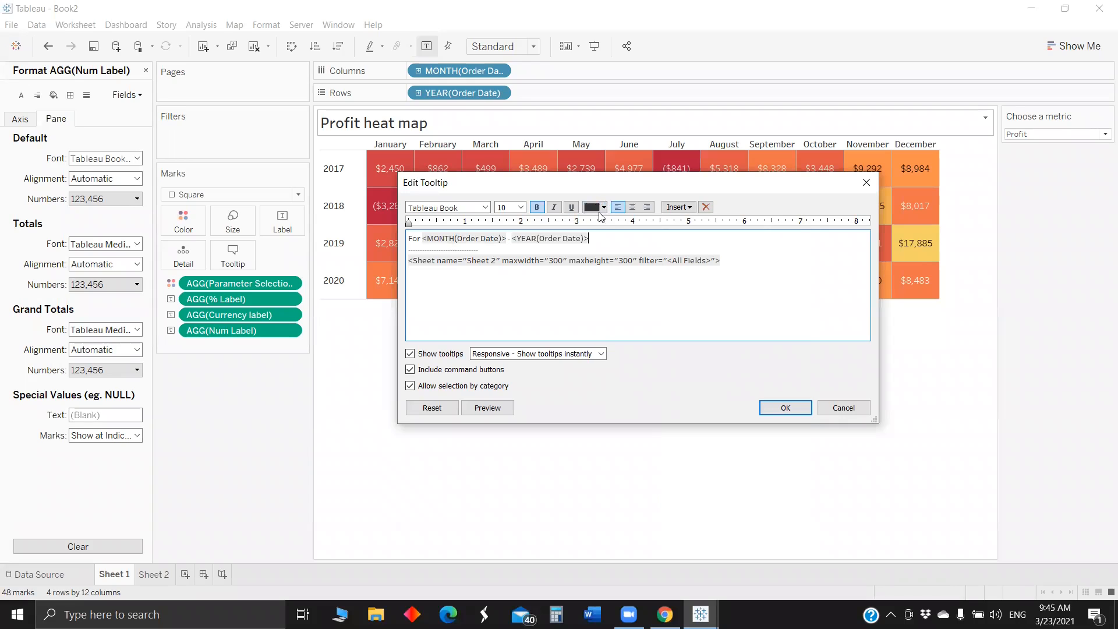
- Set the YEAR(Order Date) field in the tooltip heading to black and add a dashed separator line directly below the heading
double_click(601, 238)
click(602, 208)
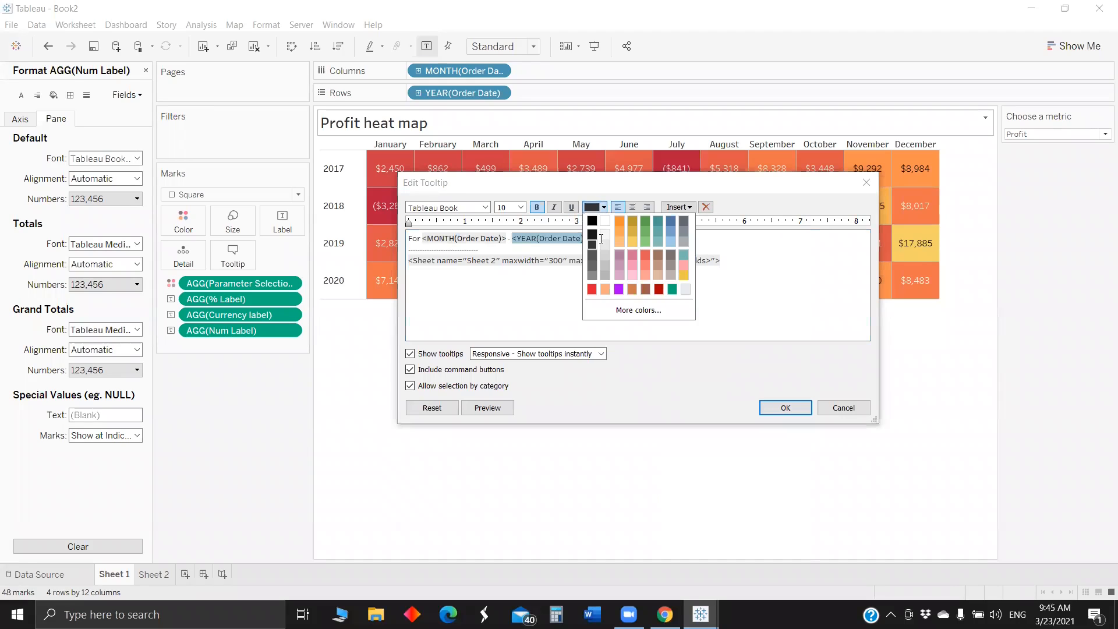
click(601, 239)
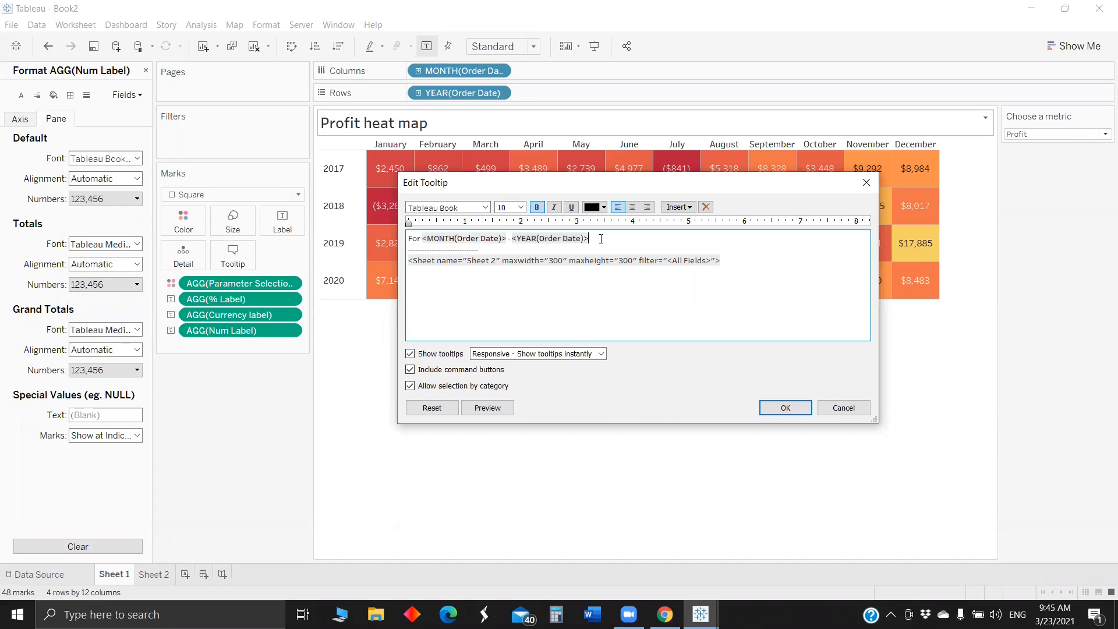
key(Return)
text(------------------------)
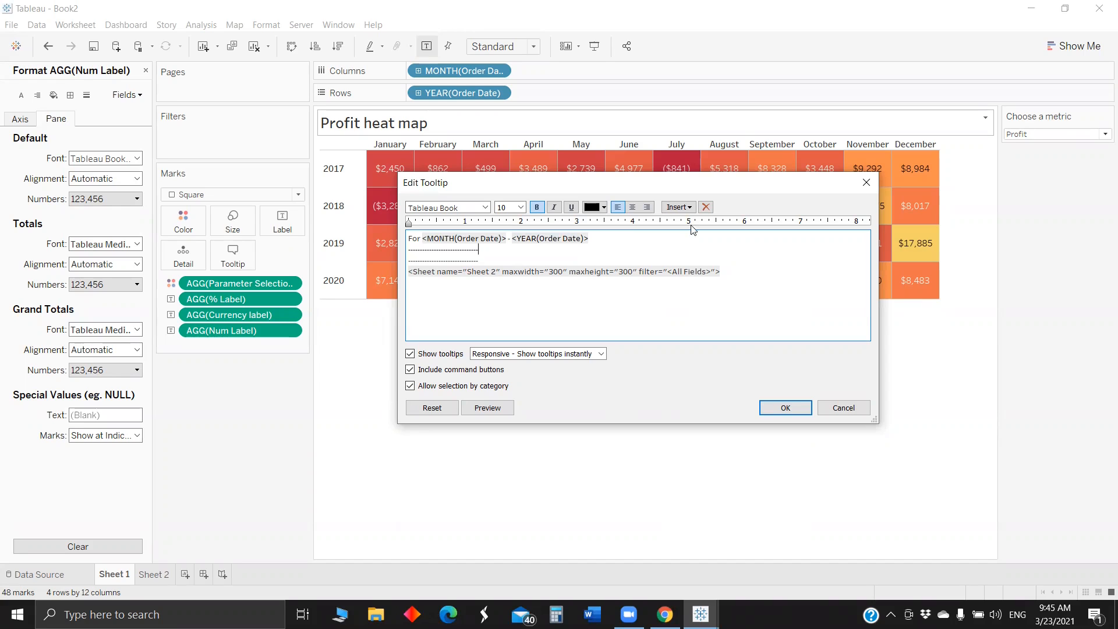
- Start a line between the two dashed separators with the Choose a metric parameter followed by a colon
key(Return)
click(678, 207)
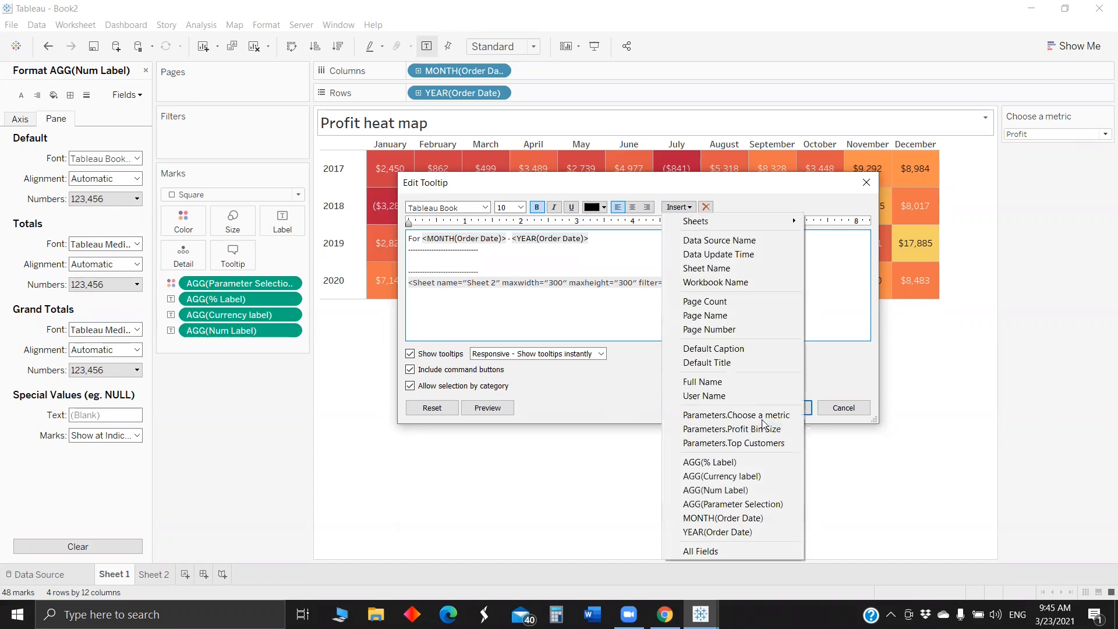
click(757, 414)
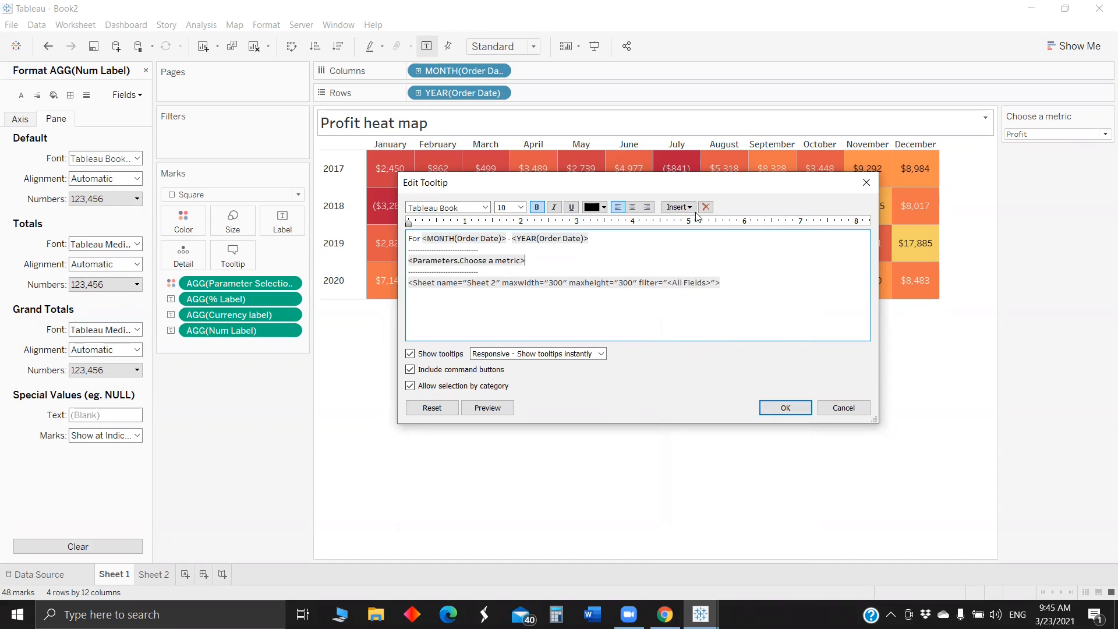
text(:)
- Append the AGG(% Label), AGG(Currency label) and AGG(Num Label) fields after the colon, apply the tooltip, and check it on the squares
click(674, 210)
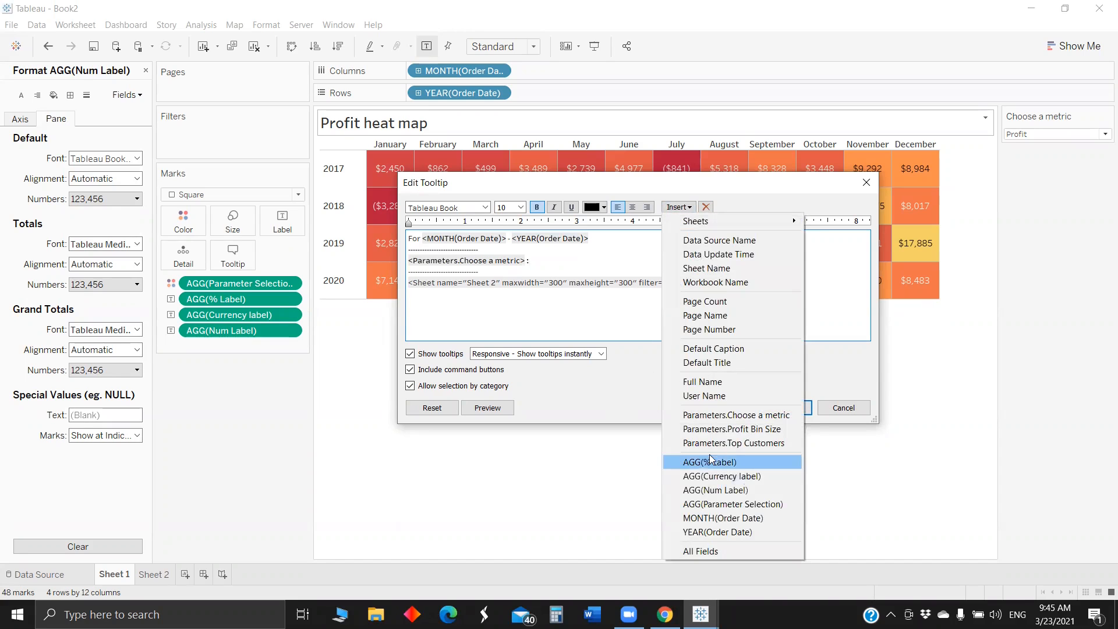
click(734, 462)
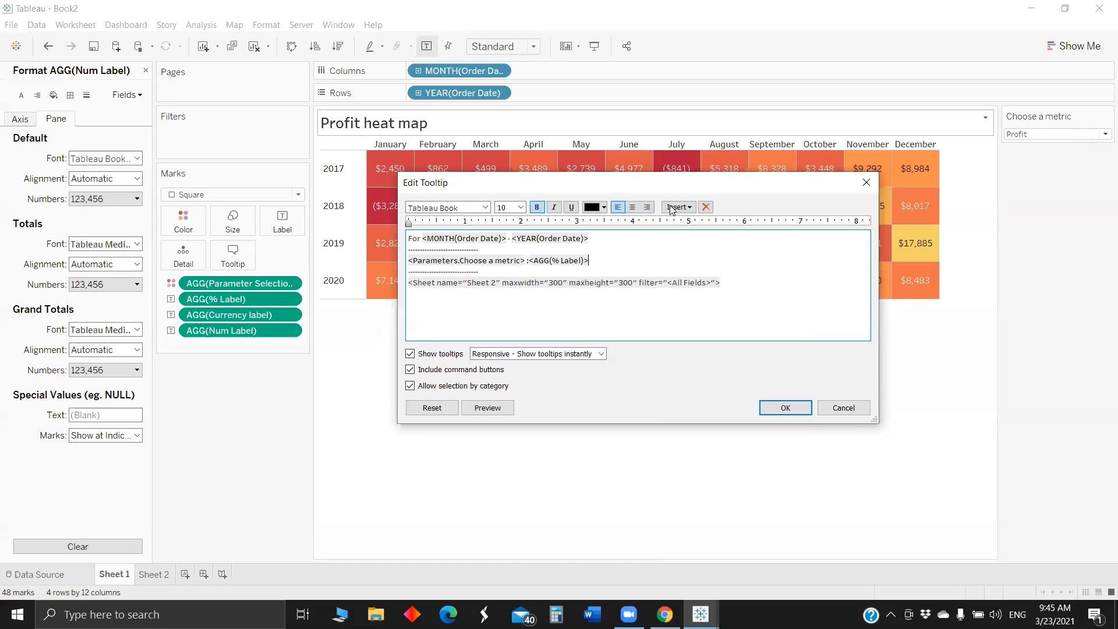
click(728, 478)
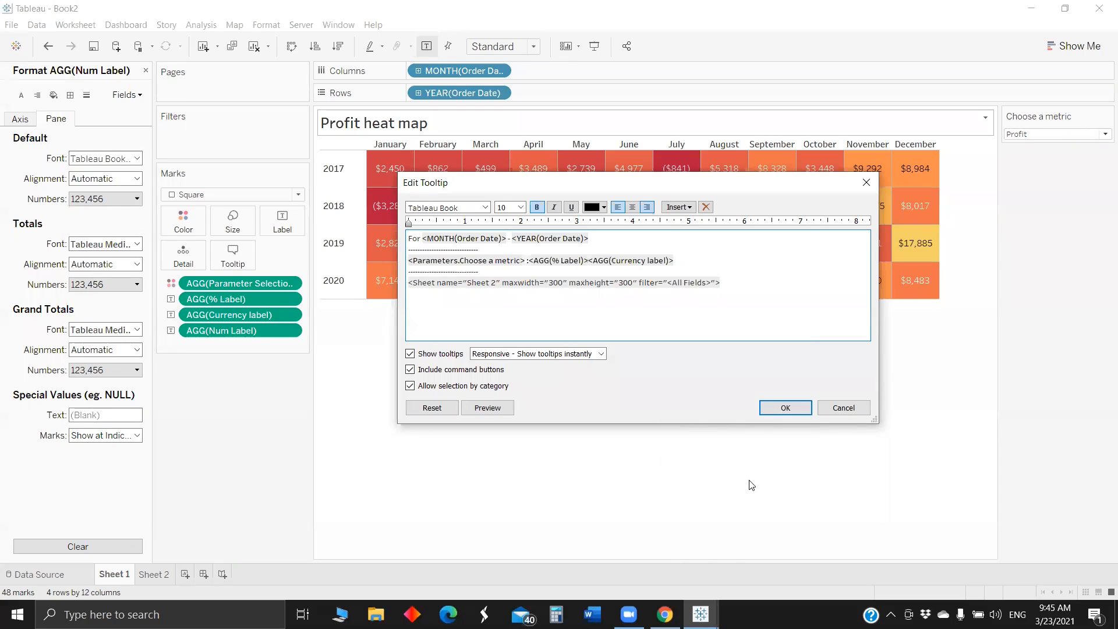
click(678, 207)
click(715, 490)
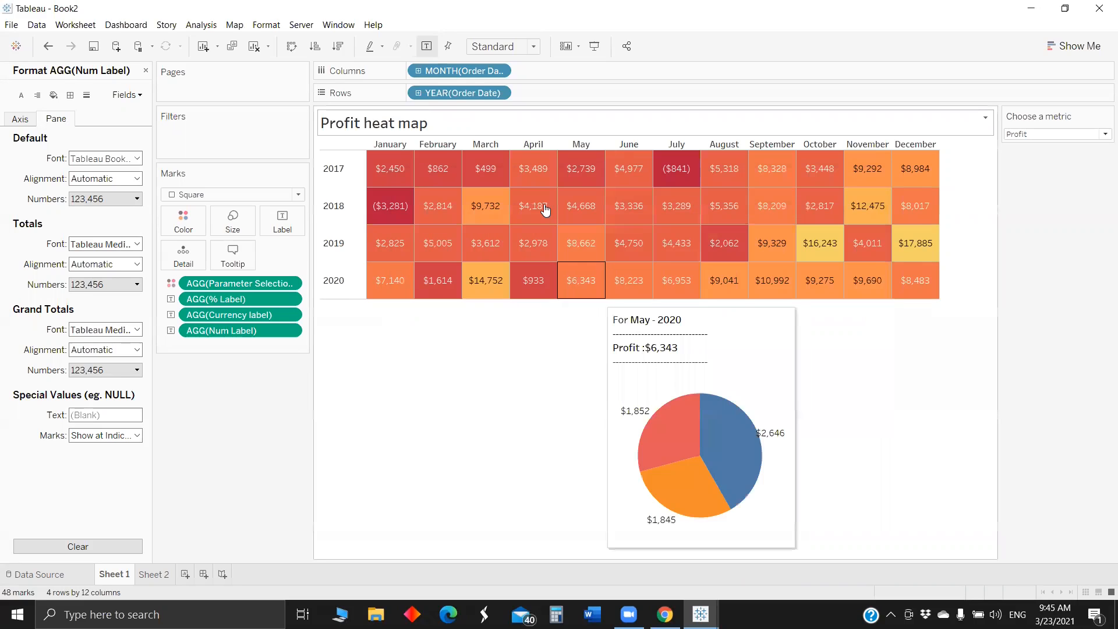
mouse_move(545, 210)
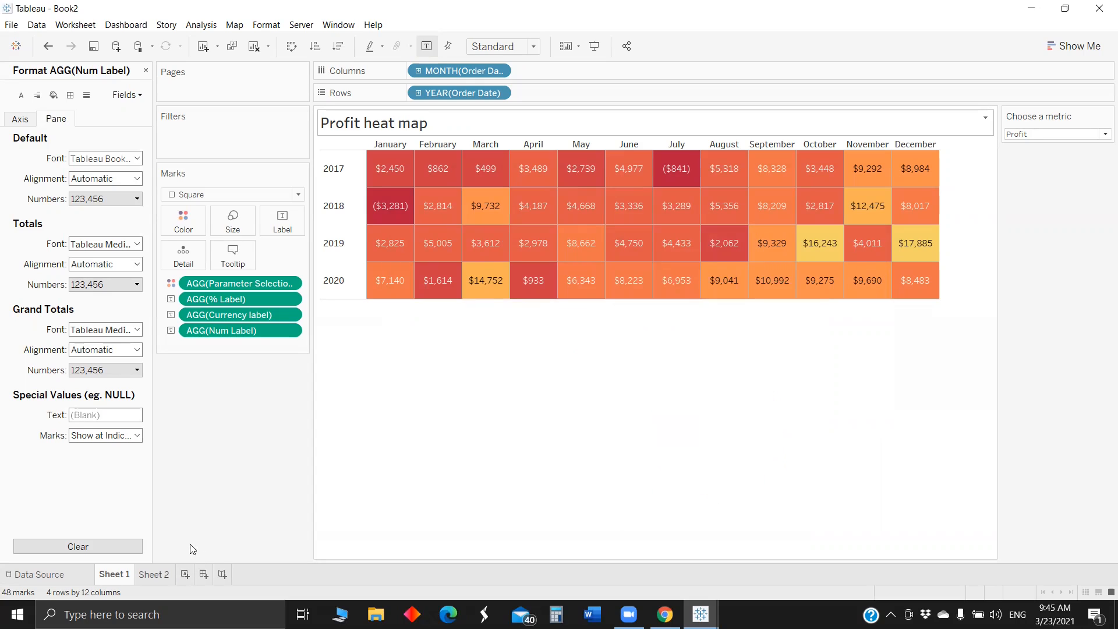
- Create Sheet 3 with Segment on Columns, using Square marks coloured by Segment
click(192, 574)
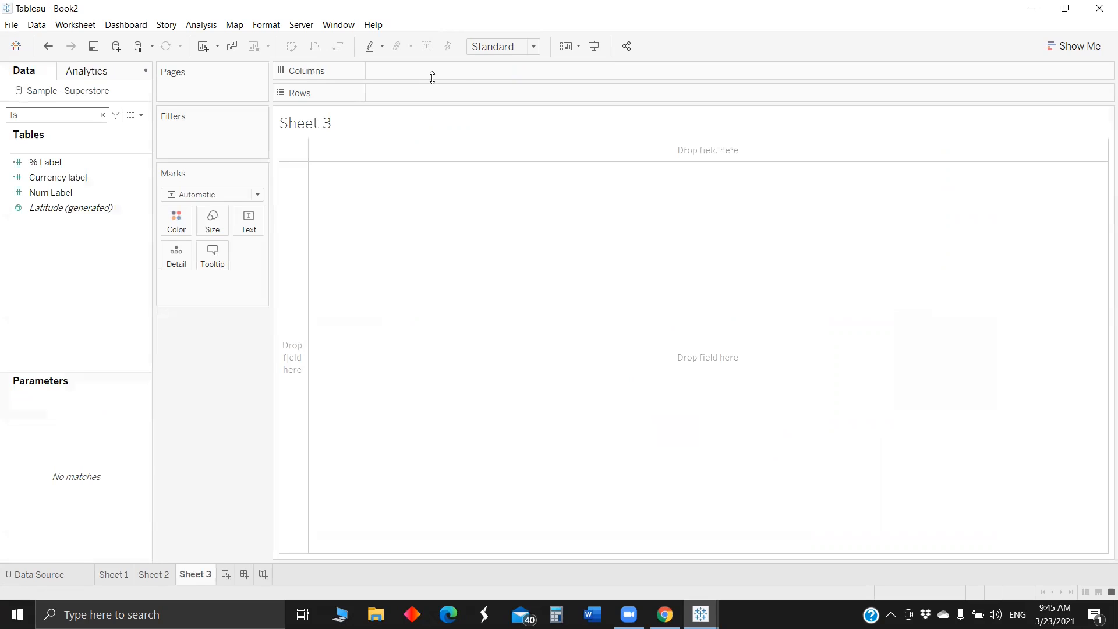
key(BackSpace)
key(BackSpace)
text(seg)
drag(58, 167, 288, 209)
click(227, 193)
click(190, 269)
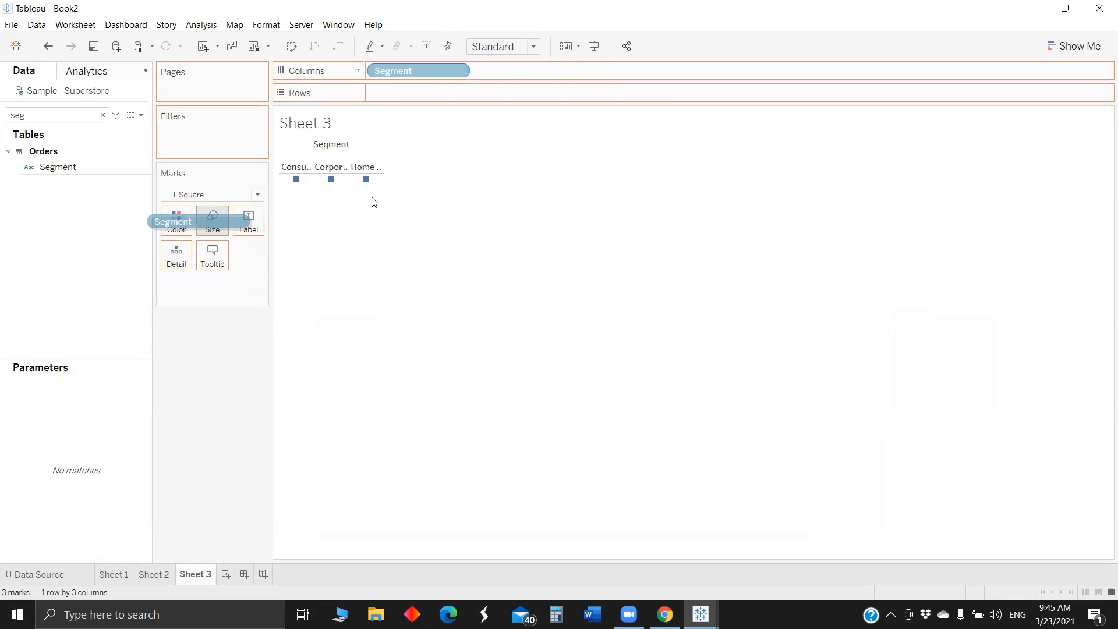
- Hide the column field labels on Sheet 3 and widen the columns so the full segment names fit
right_click(333, 144)
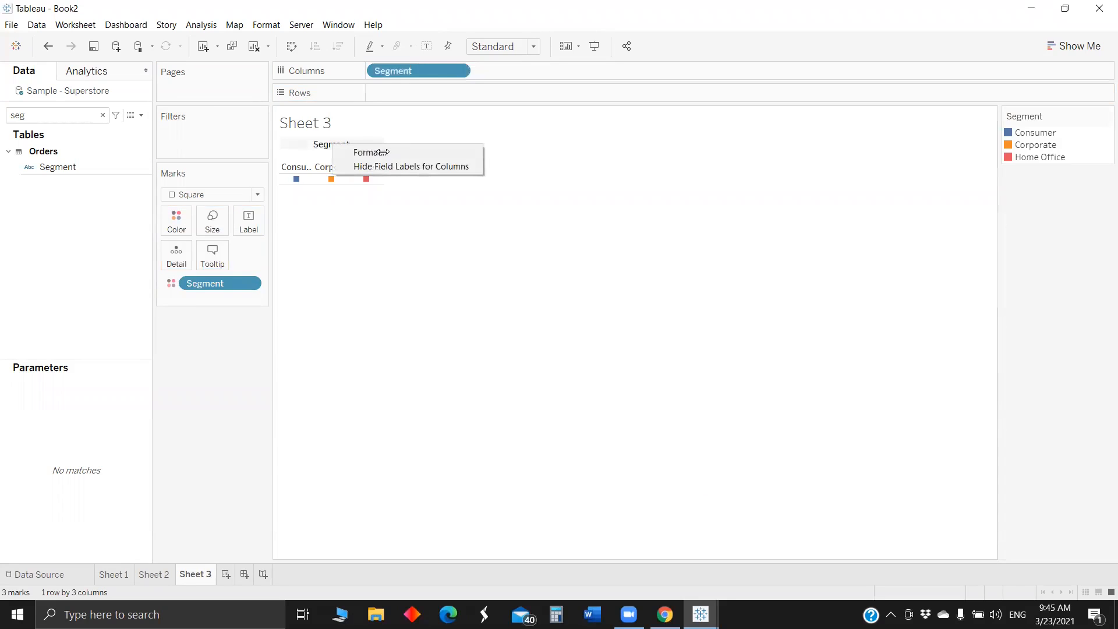
click(384, 166)
drag(382, 158, 451, 157)
mouse_move(345, 162)
mouse_down()
mouse_move(306, 149)
mouse_move(321, 150)
mouse_move(330, 170)
mouse_up()
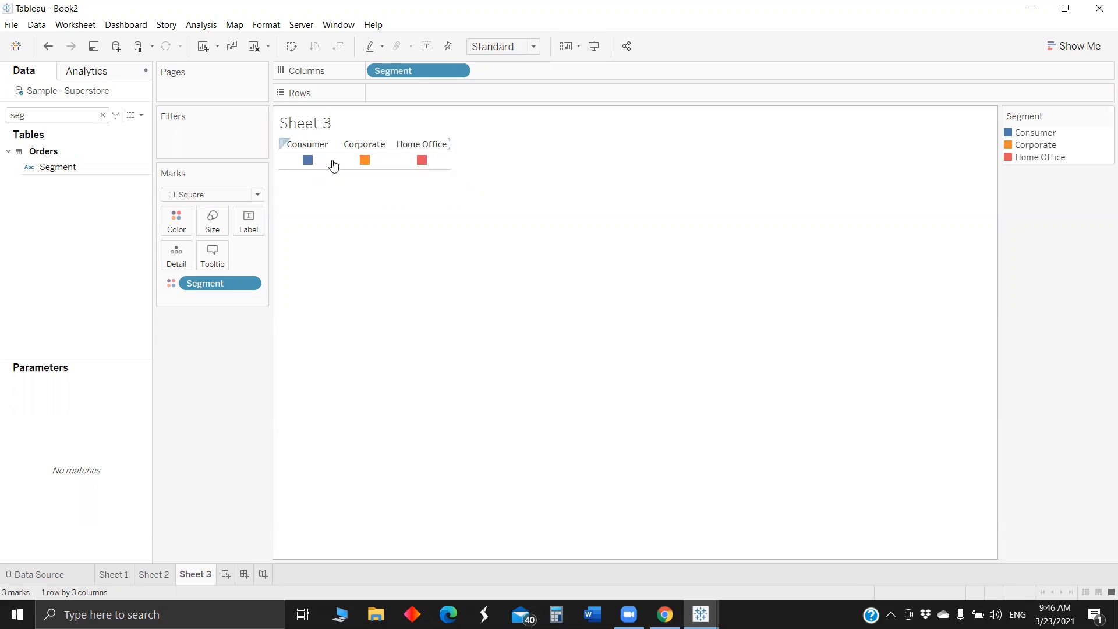
- Format Sheet 3's borders by setting the Row Divider for the pane to None
right_click(333, 163)
click(363, 231)
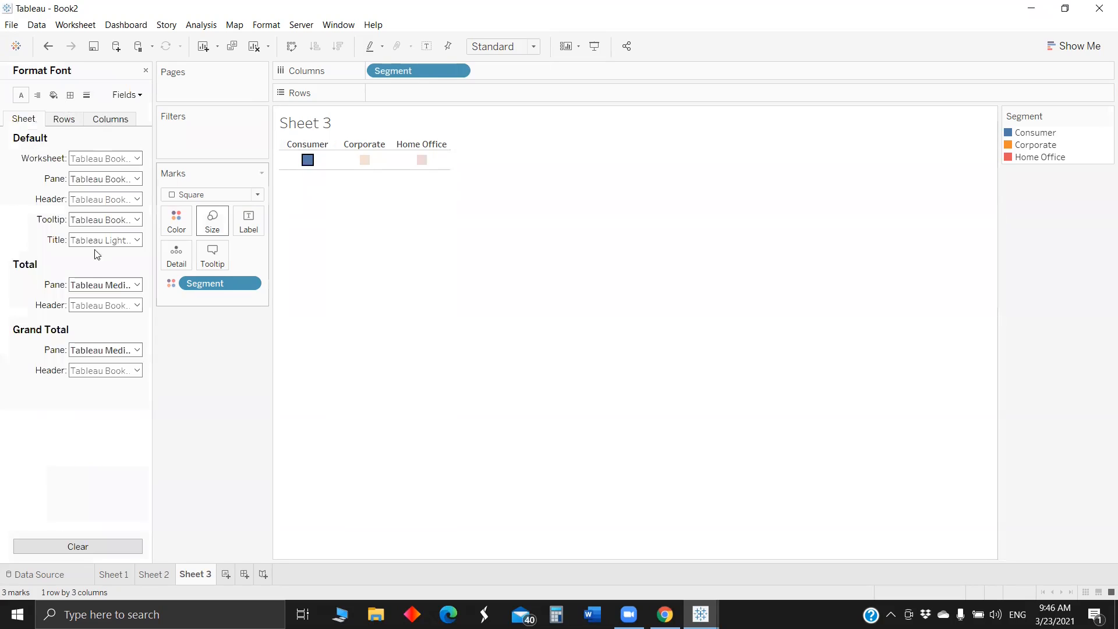
click(93, 244)
click(62, 255)
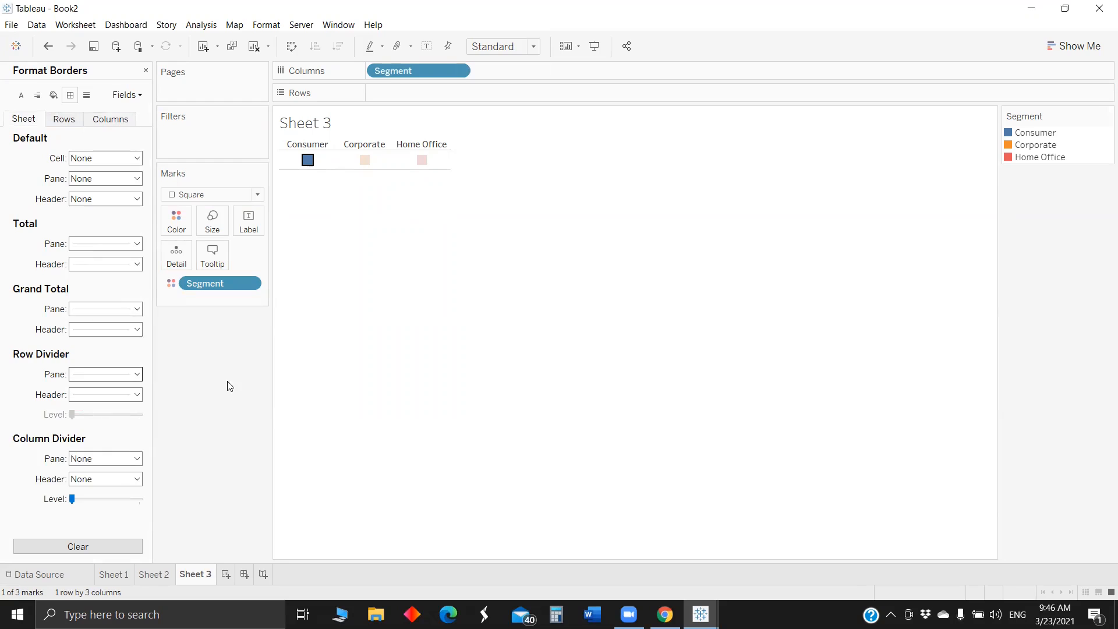
click(106, 375)
click(125, 390)
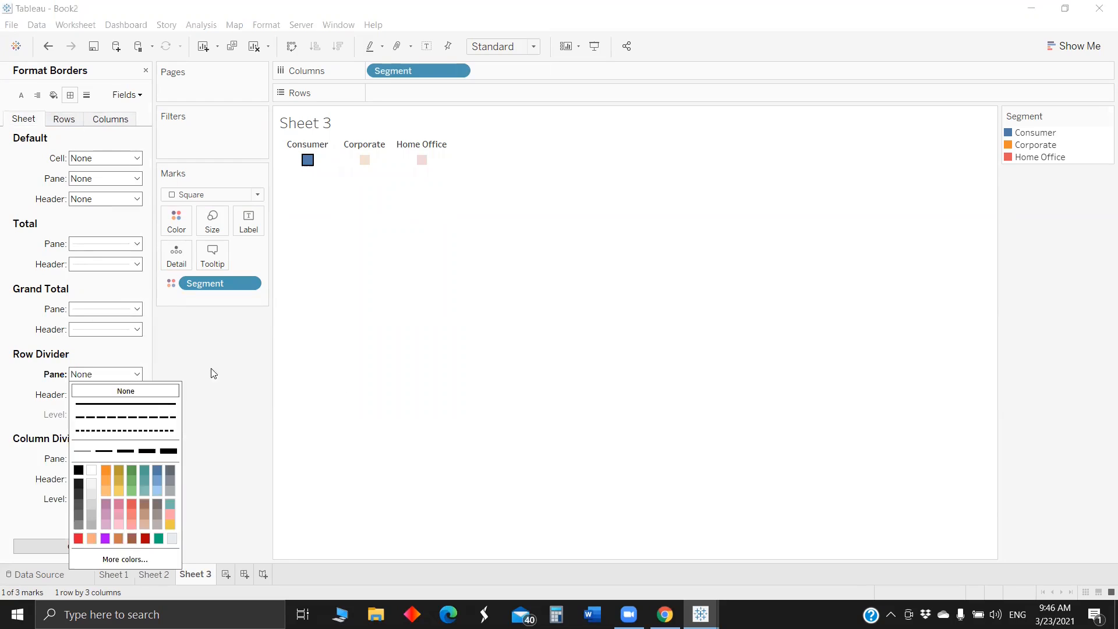
- Hide the title of Sheet 3
right_click(303, 116)
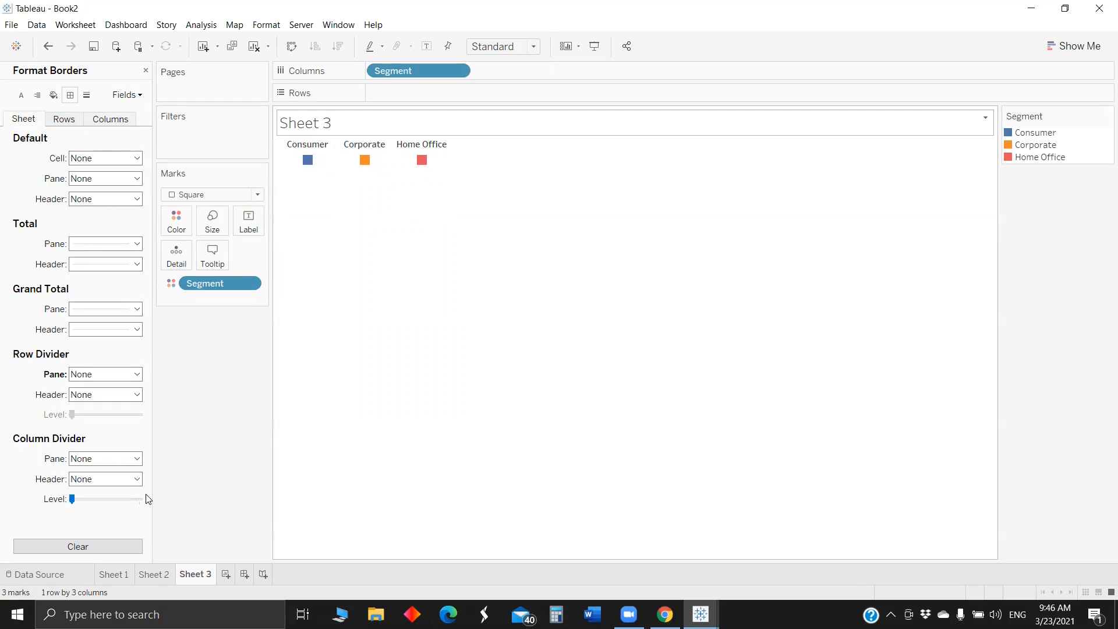
key(Down)
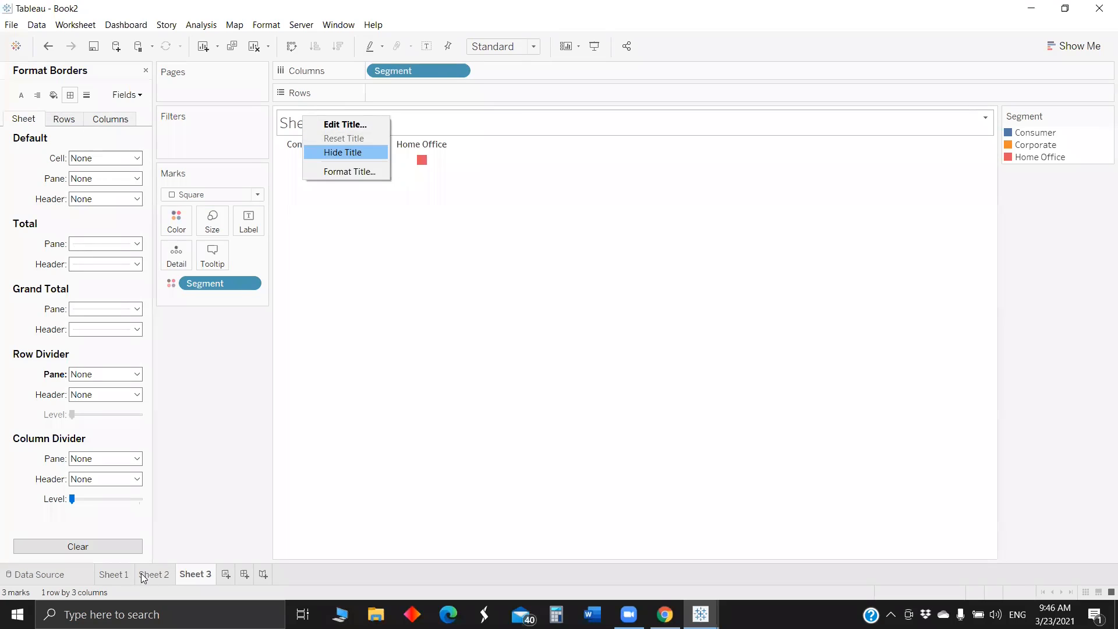
key(Return)
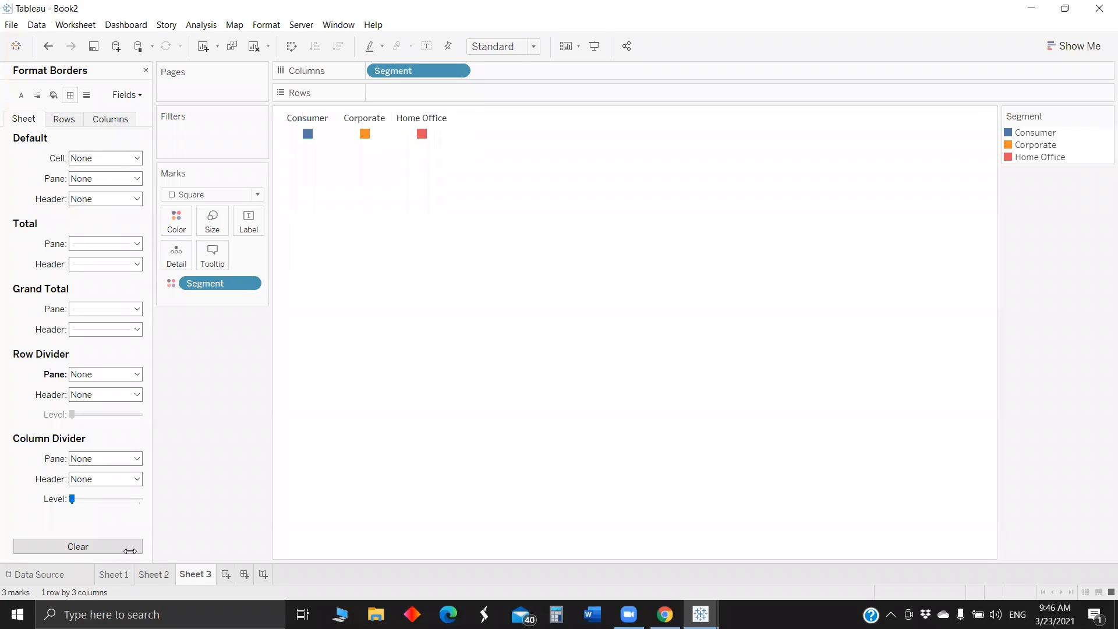
- In the tooltip of Sheet 1's heat map, embed Sheet 3 directly below Sheet 2 and leave an empty line above Sheet 2
click(154, 574)
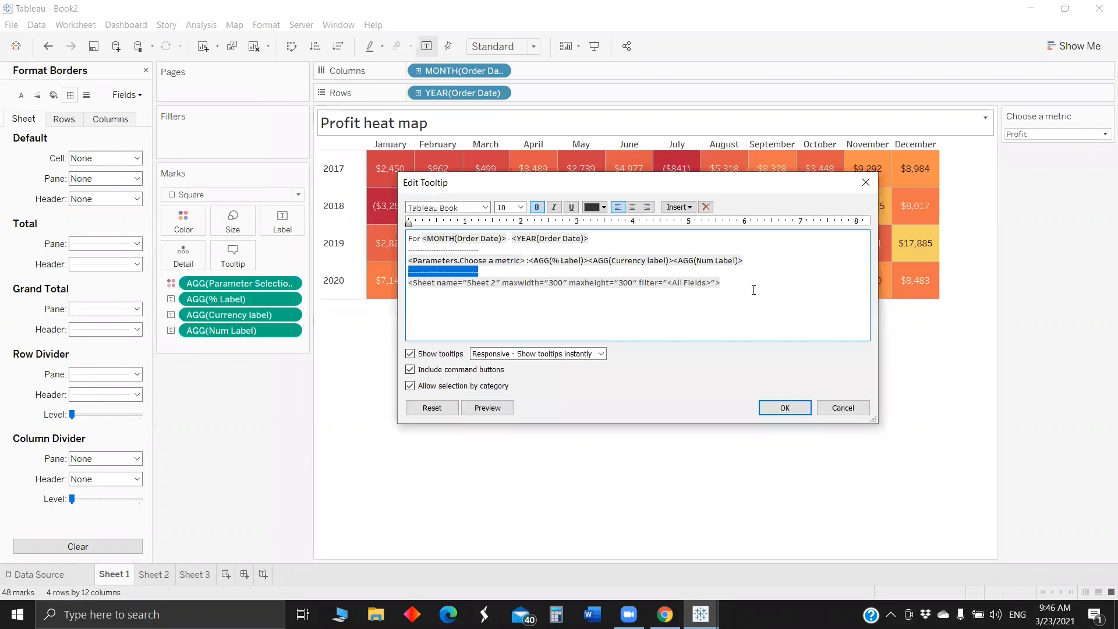
click(627, 301)
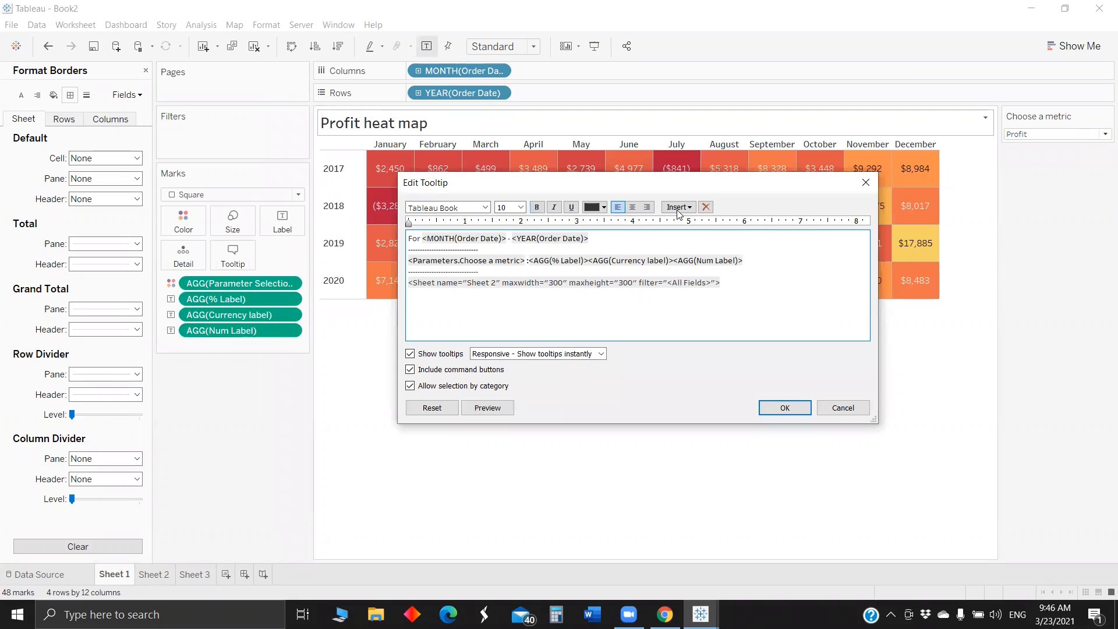
text(----------------------------)
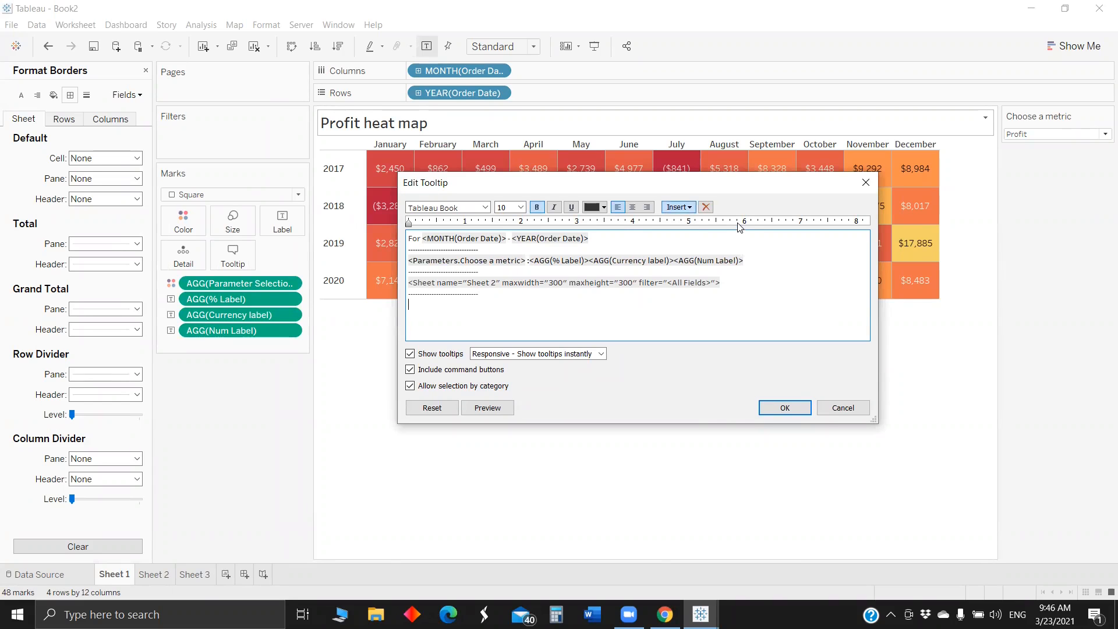
click(678, 206)
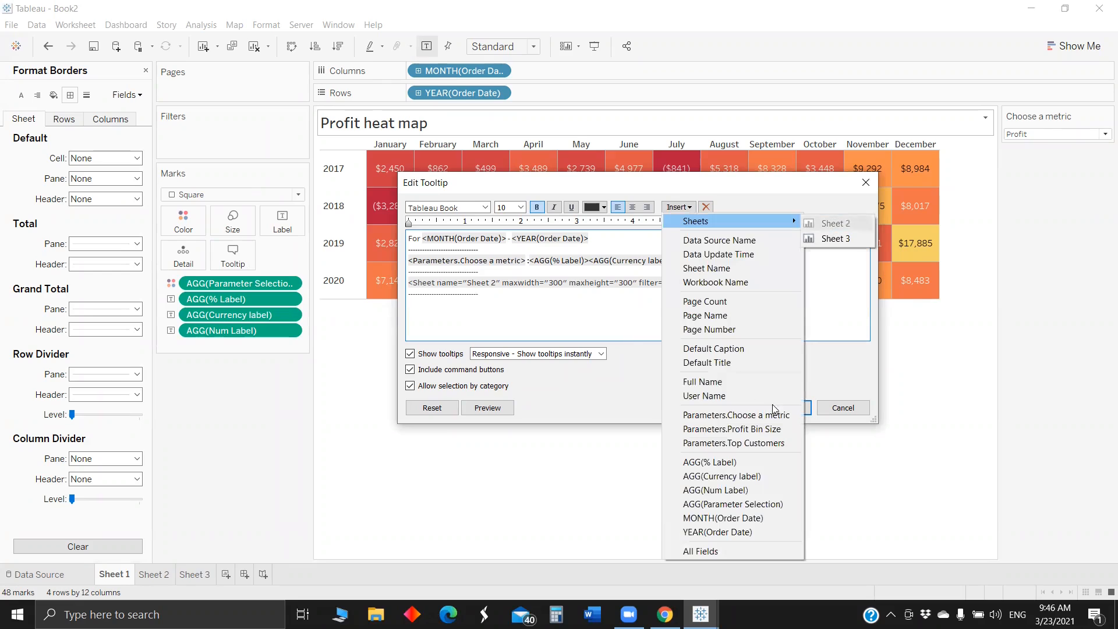
click(836, 238)
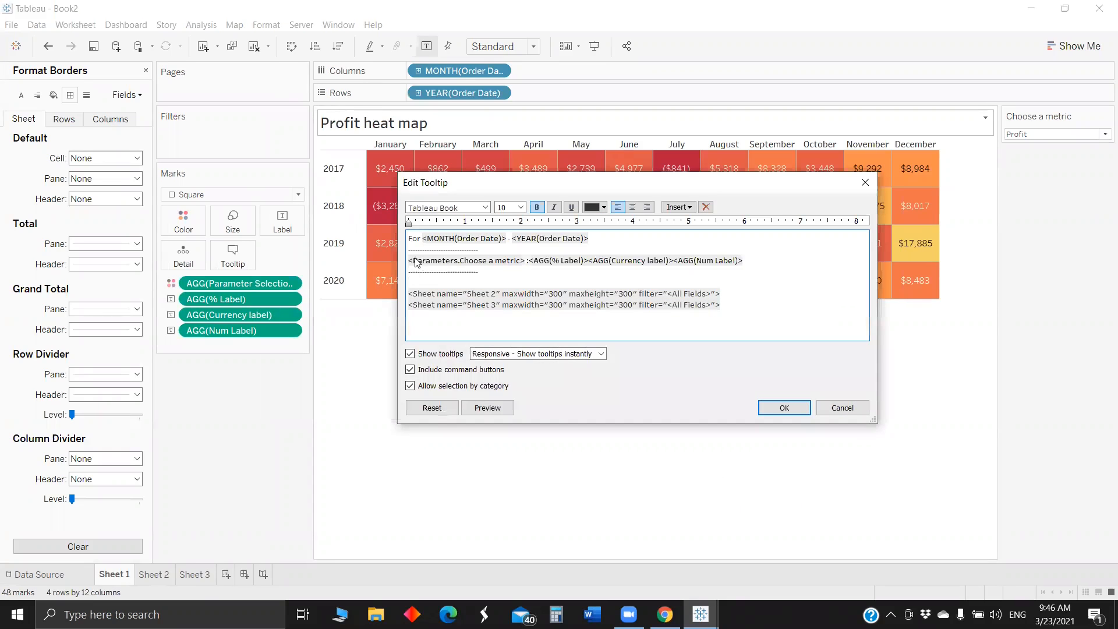
- Add the subheading "<Parameters.Choose a metric> by Segment" above the embedded Sheet 2, apply the tooltip, and check it on the squares
click(411, 262)
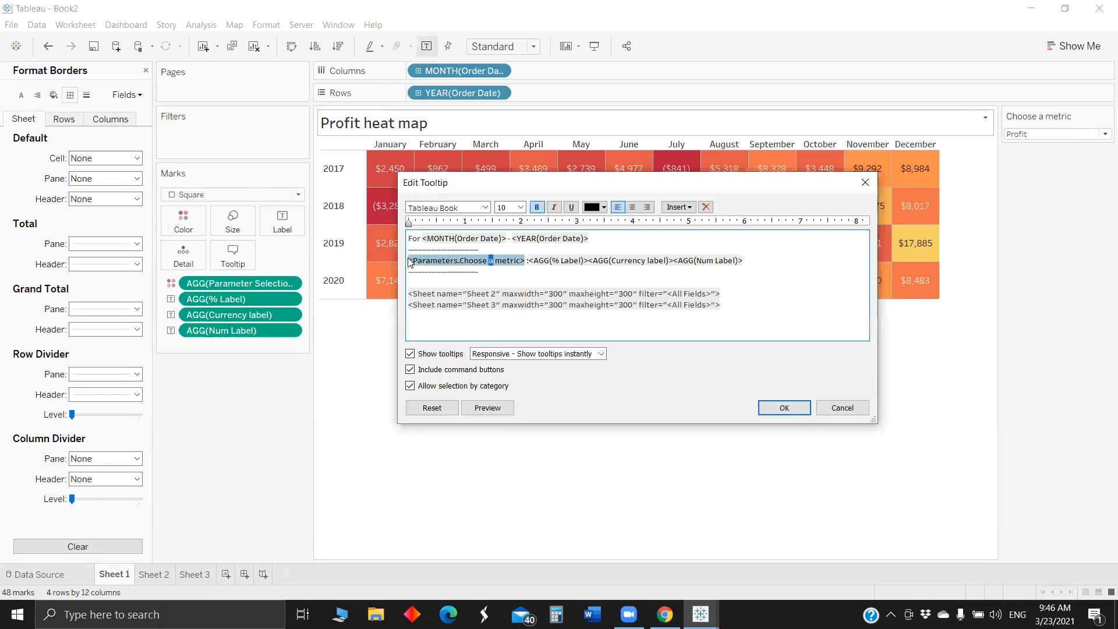
key(ctrl+c)
click(427, 283)
key(ctrl+v)
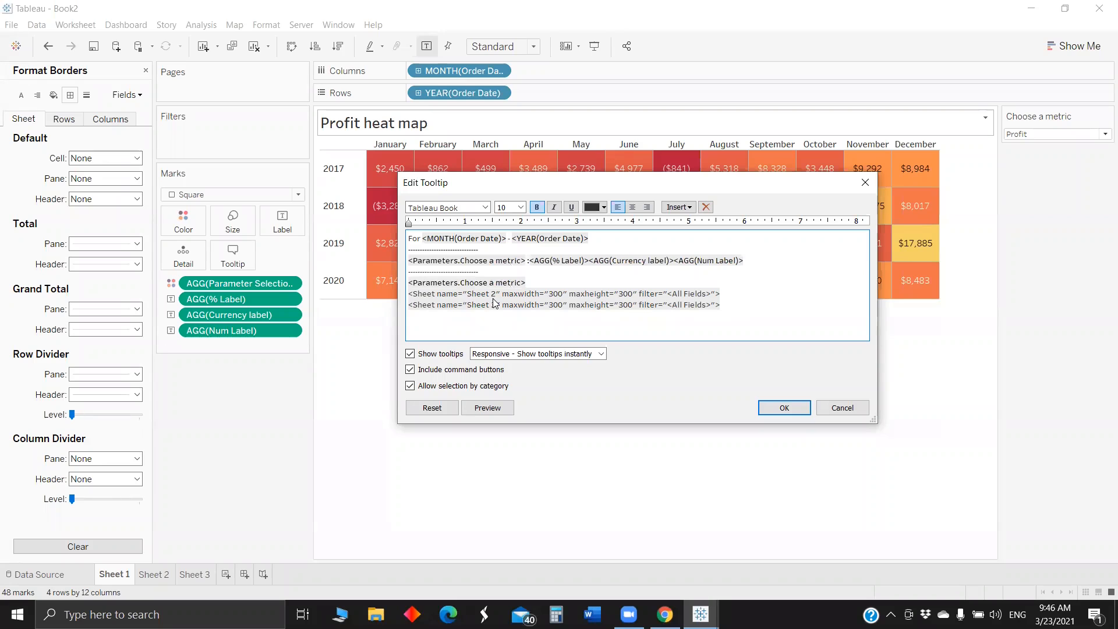
text(by Segment)
click(788, 407)
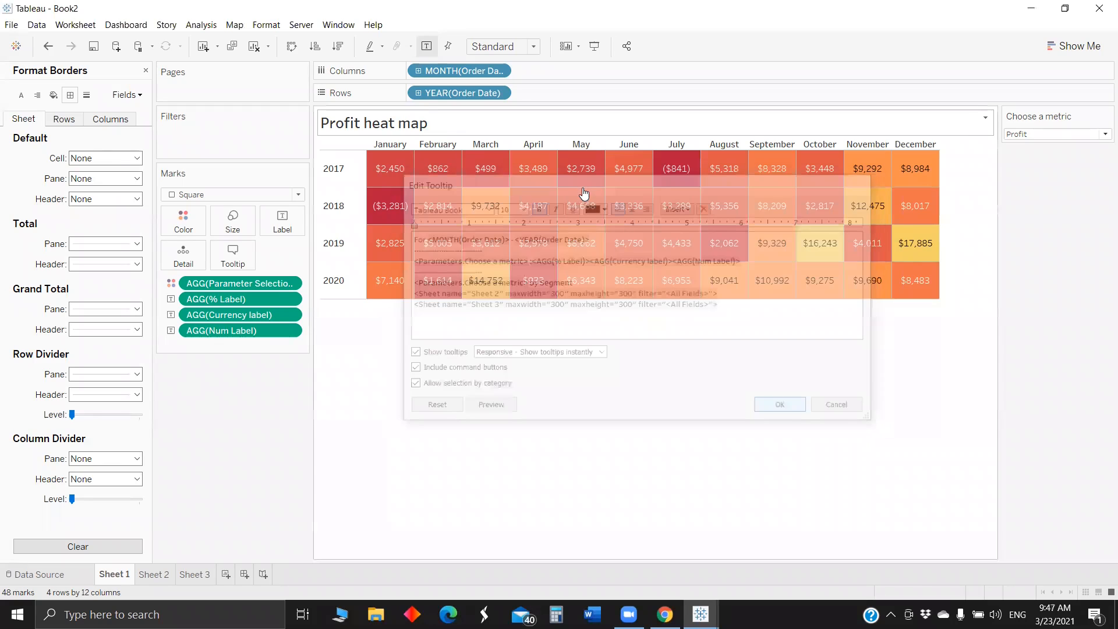
mouse_move(584, 194)
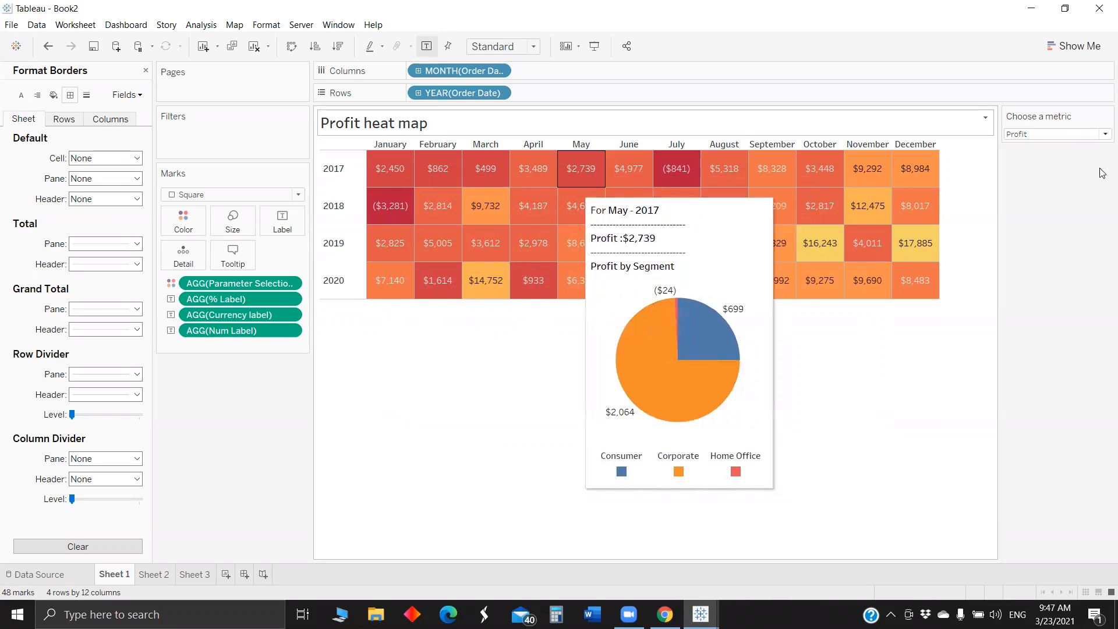
- Switch the Choose a metric parameter to Sales and check the tooltip on the heat map squares
click(1039, 134)
click(1034, 145)
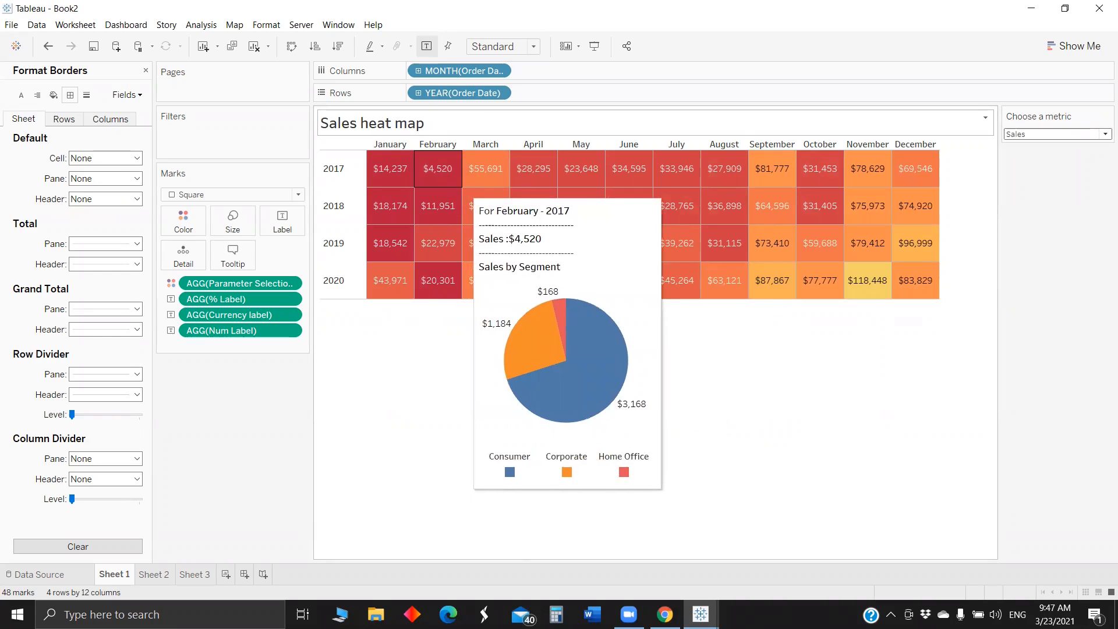
mouse_move(452, 208)
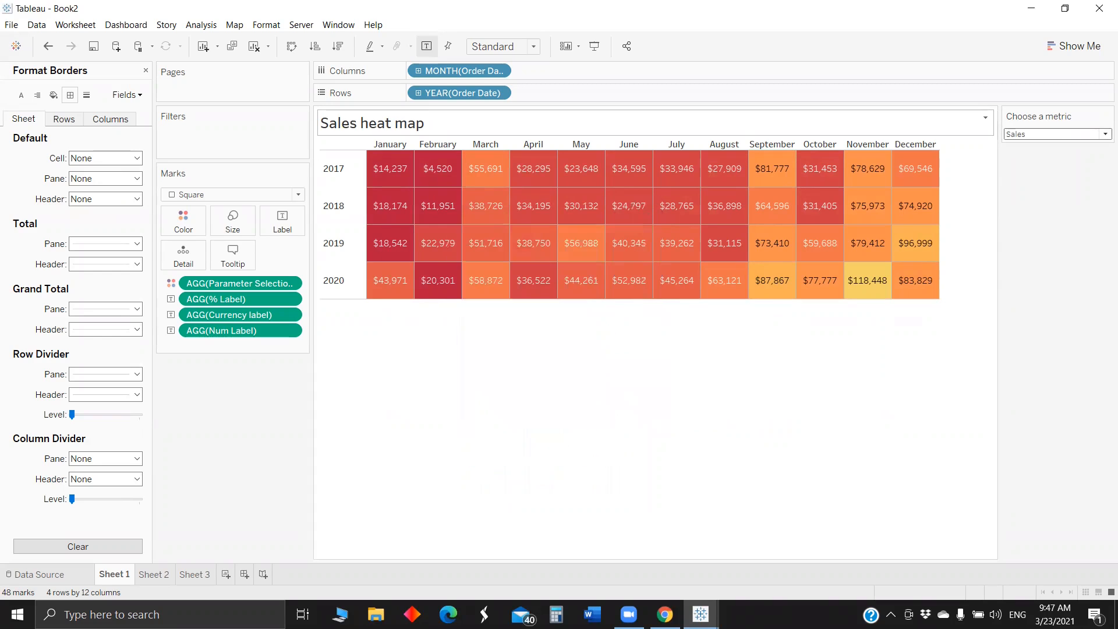
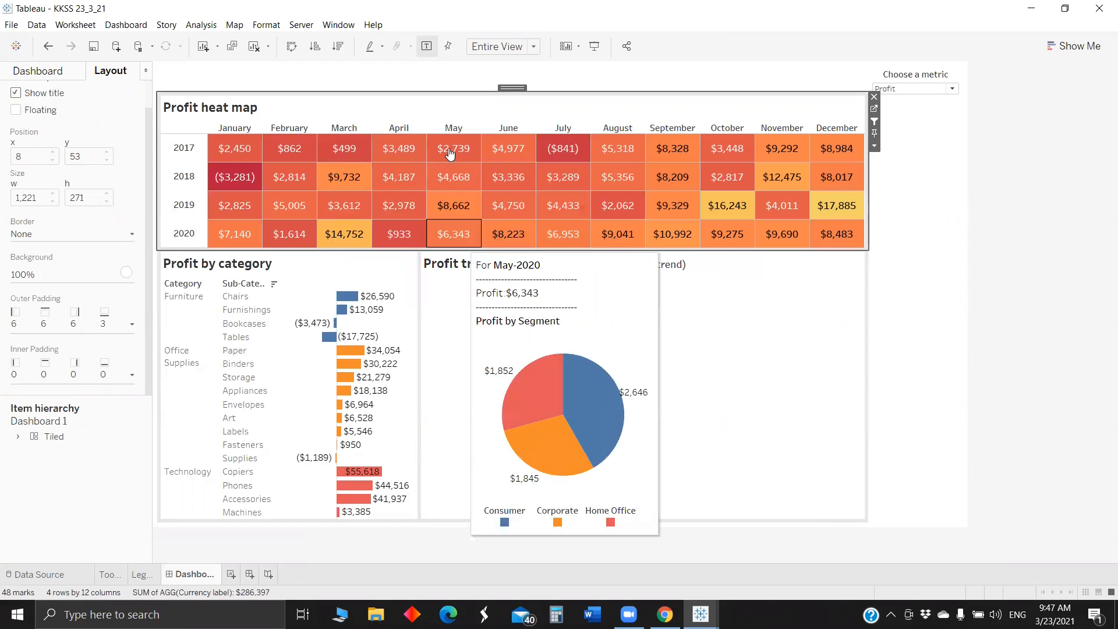
click(453, 175)
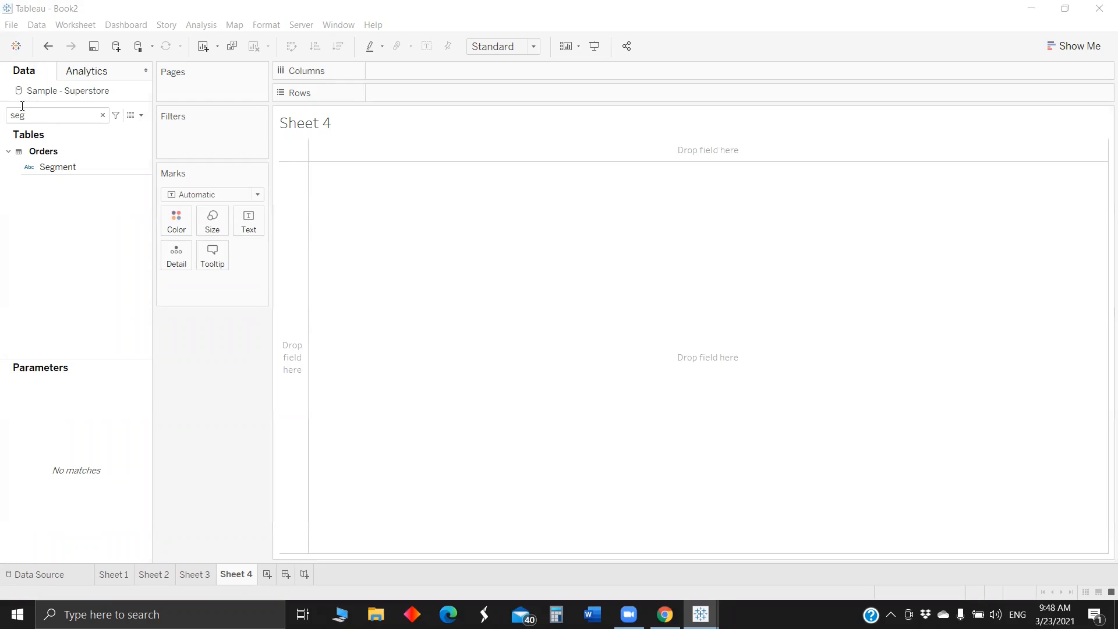
- On Sheet 4, place Category on Rows and expand its hierarchy to Sub-Category
click(41, 113)
key(BackSpace)
key(BackSpace)
key(BackSpace)
text(ca)
drag(75, 199, 432, 97)
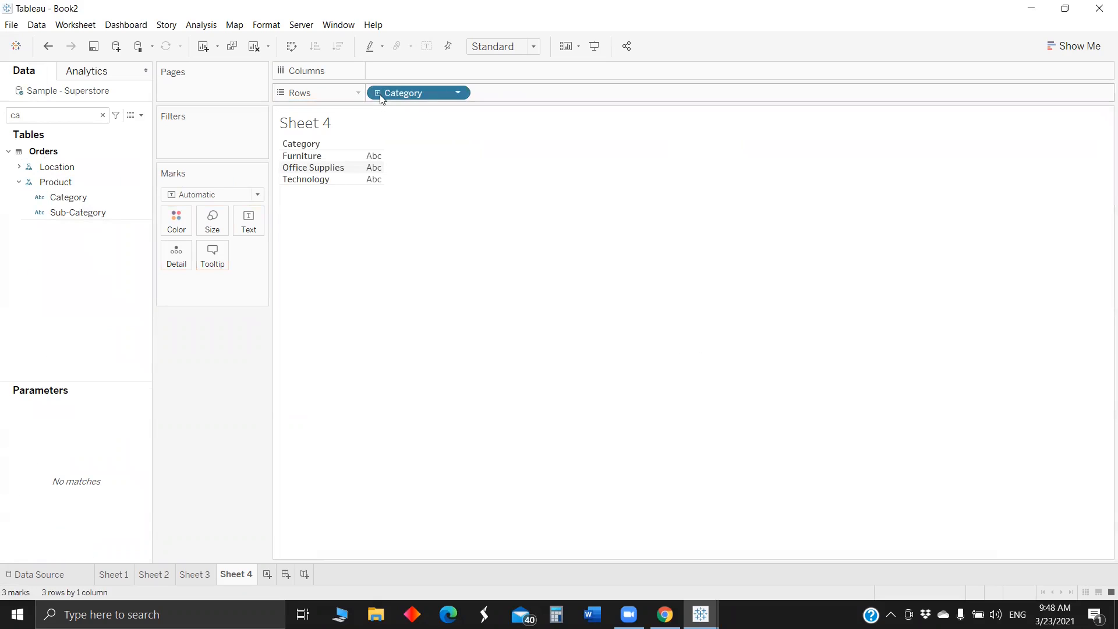
click(378, 93)
- Find the Parameter Selection field by searching "para" and place it on Columns to make a bar chart
double_click(53, 118)
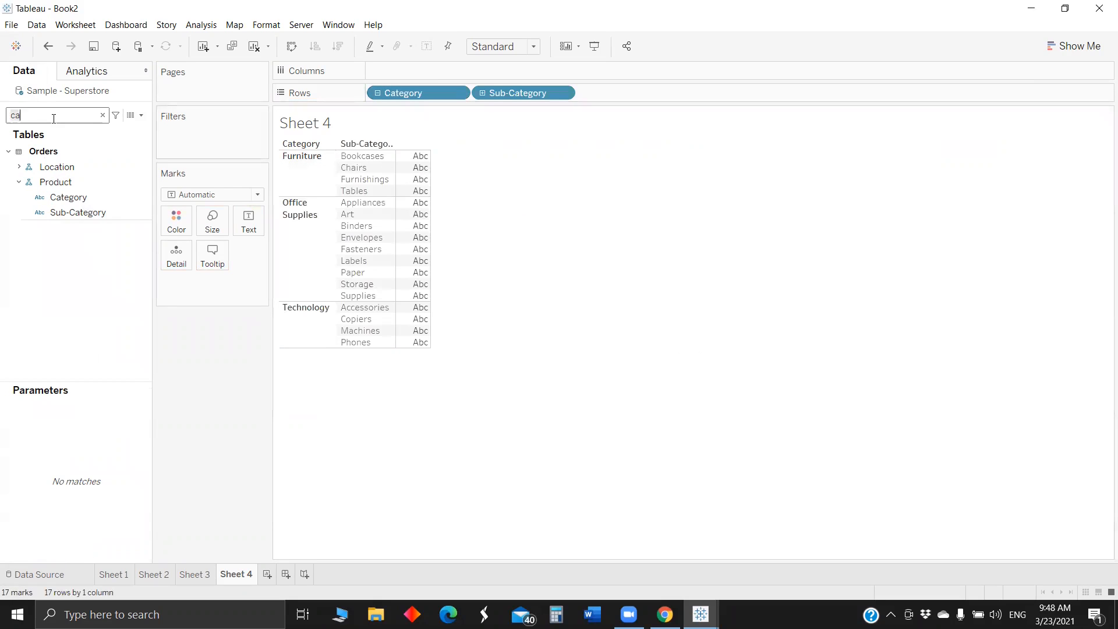
key(BackSpace)
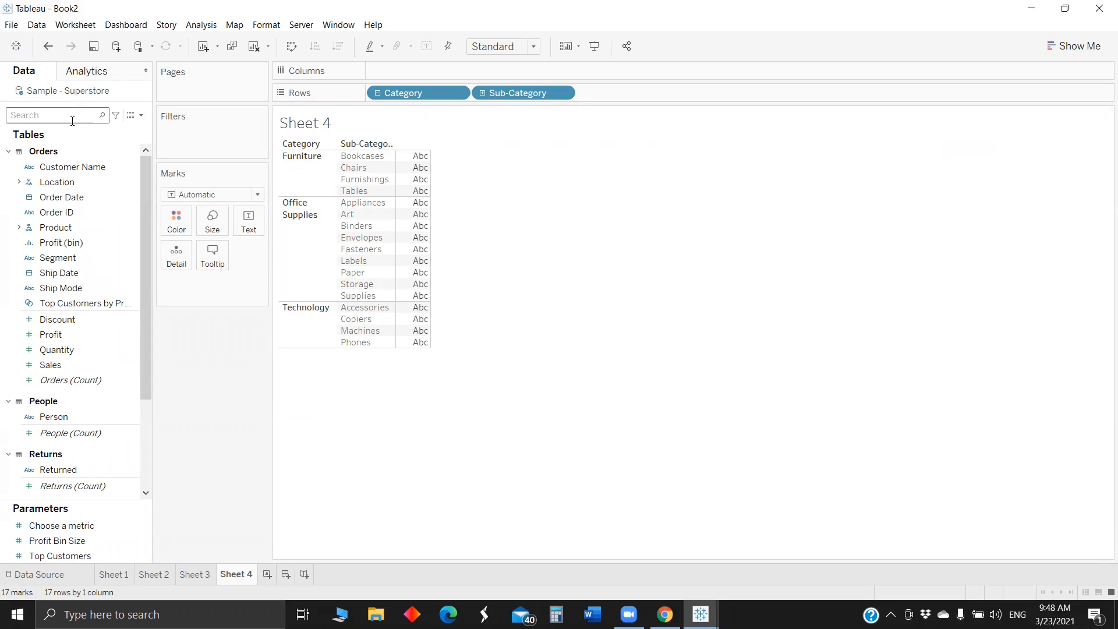
text(poar)
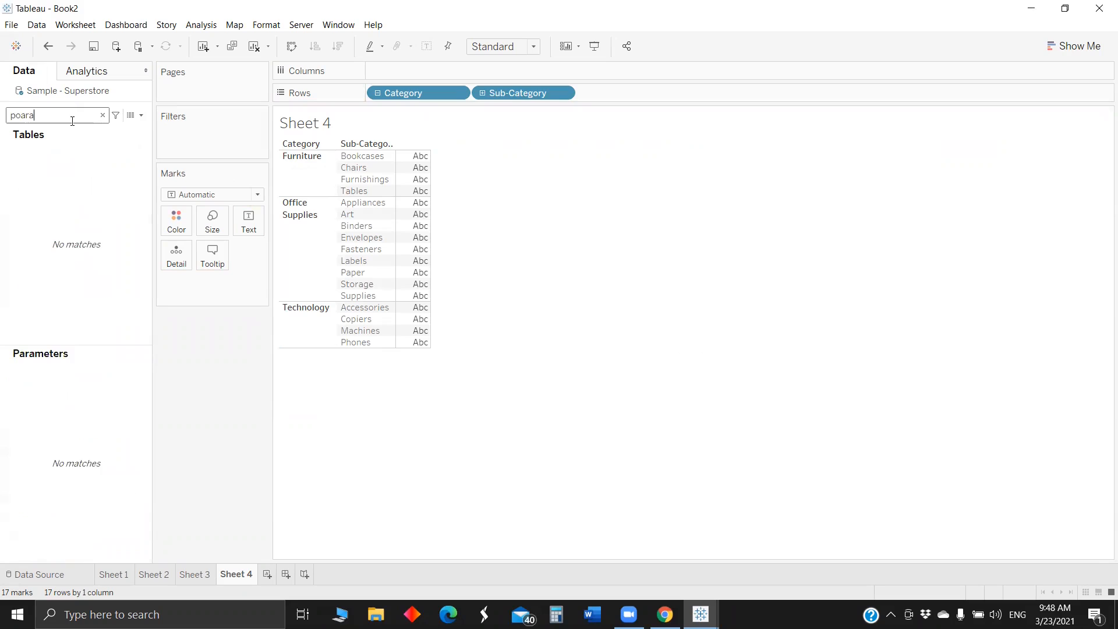
text(a)
key(BackSpace)
key(BackSpace)
key(BackSpace)
key(BackSpace)
text(ara)
mouse_move(69, 162)
mouse_down()
mouse_move(459, 97)
mouse_move(469, 73)
mouse_move(482, 73)
mouse_up()
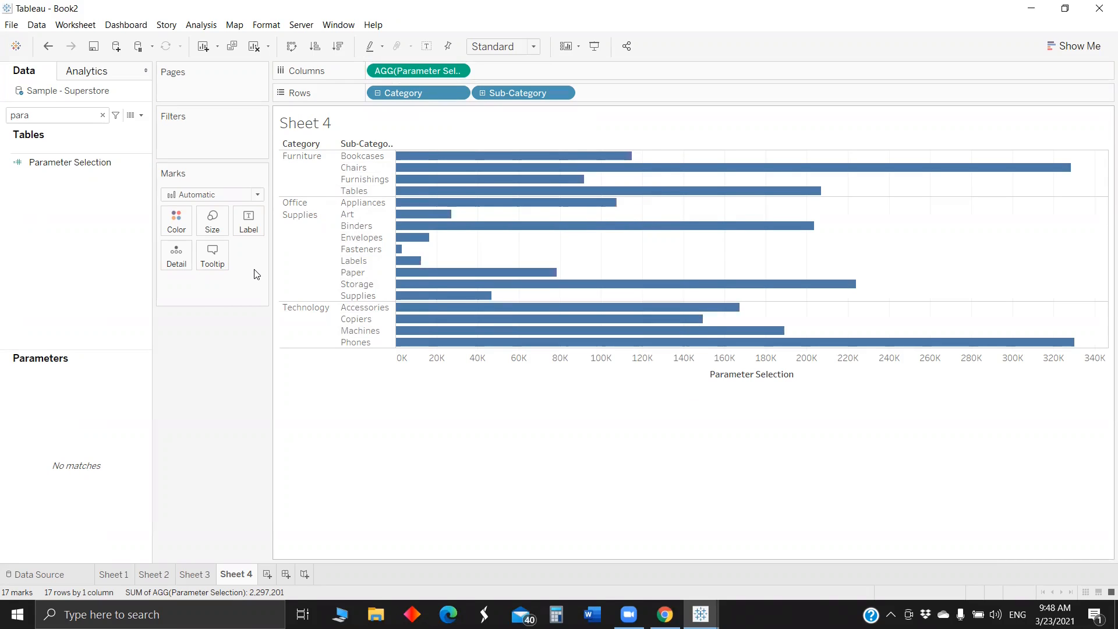
- Clear the field search, show the Choose a metric parameter control, and switch it to Profit and then Quantity
double_click(50, 115)
key(BackSpace)
right_click(76, 528)
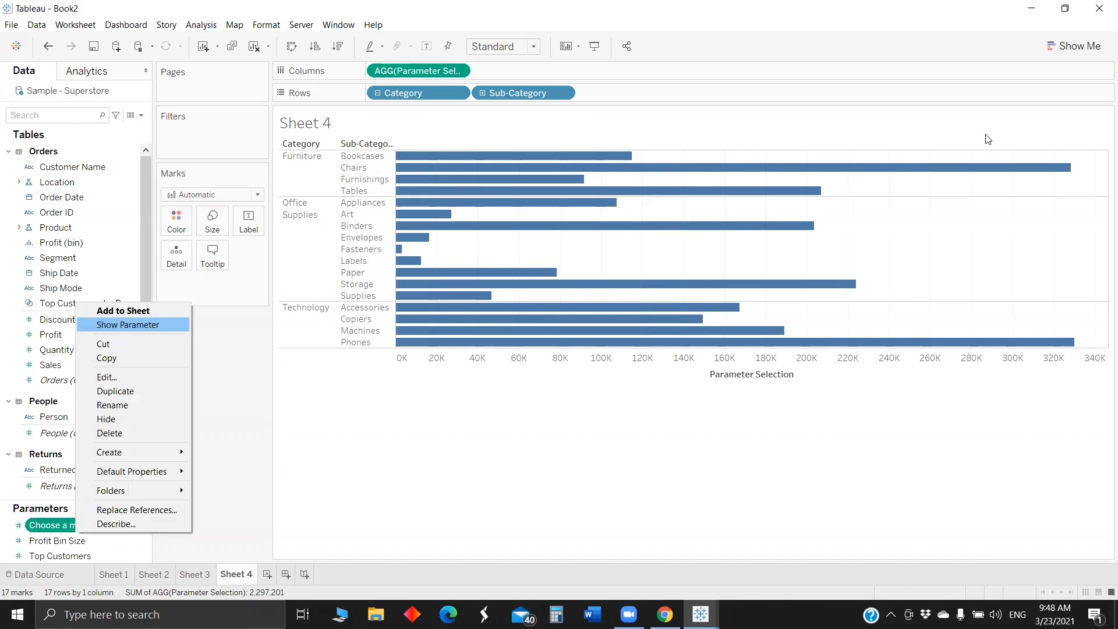
click(1030, 135)
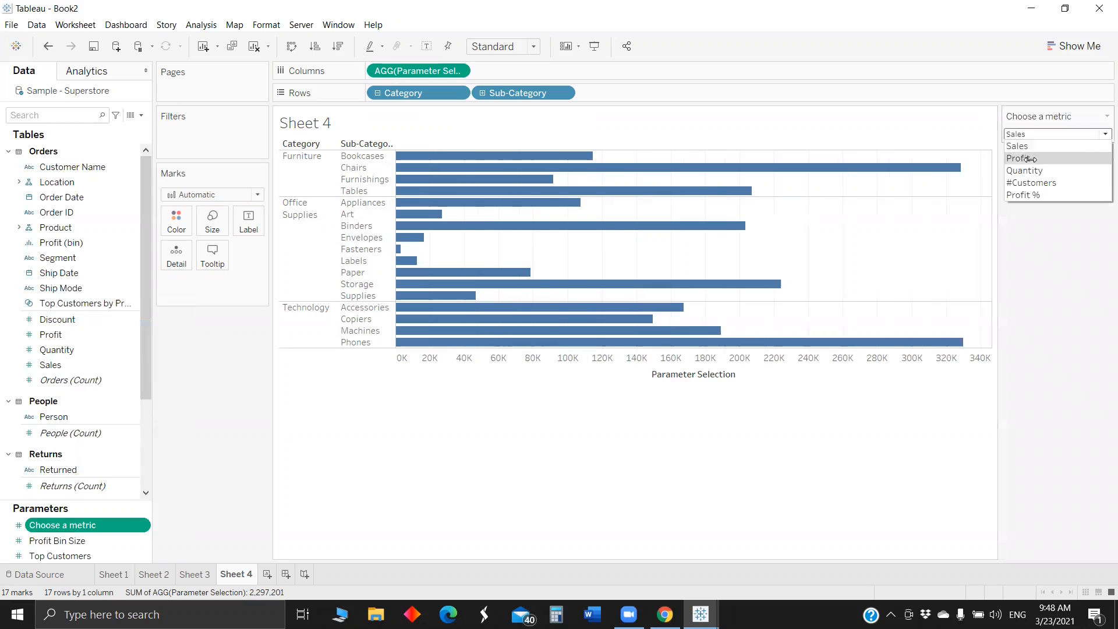
click(1030, 159)
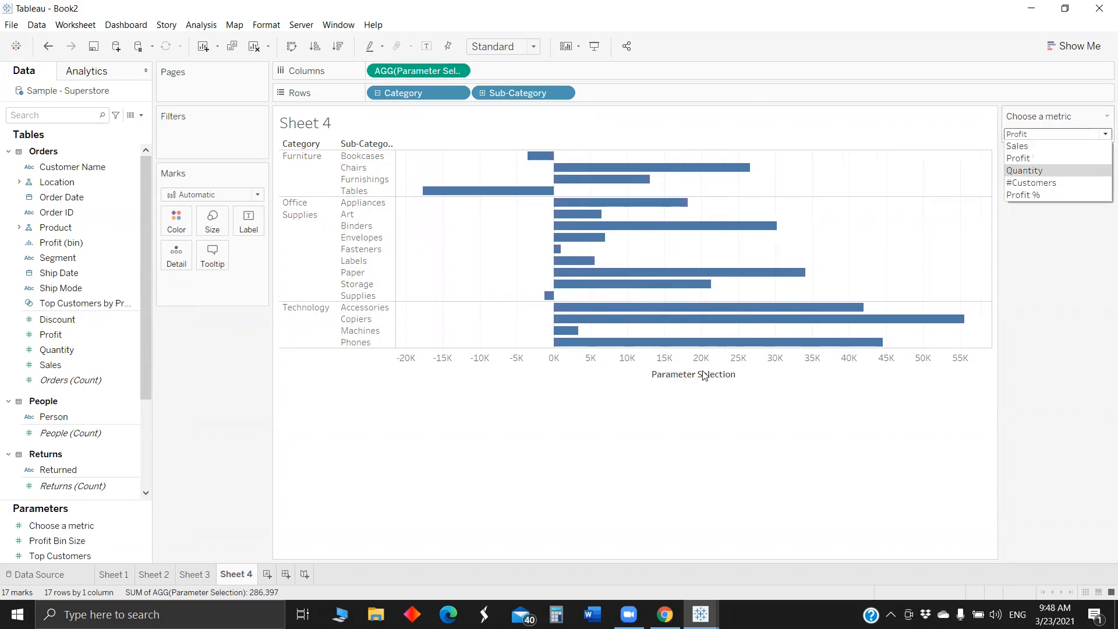
key(Return)
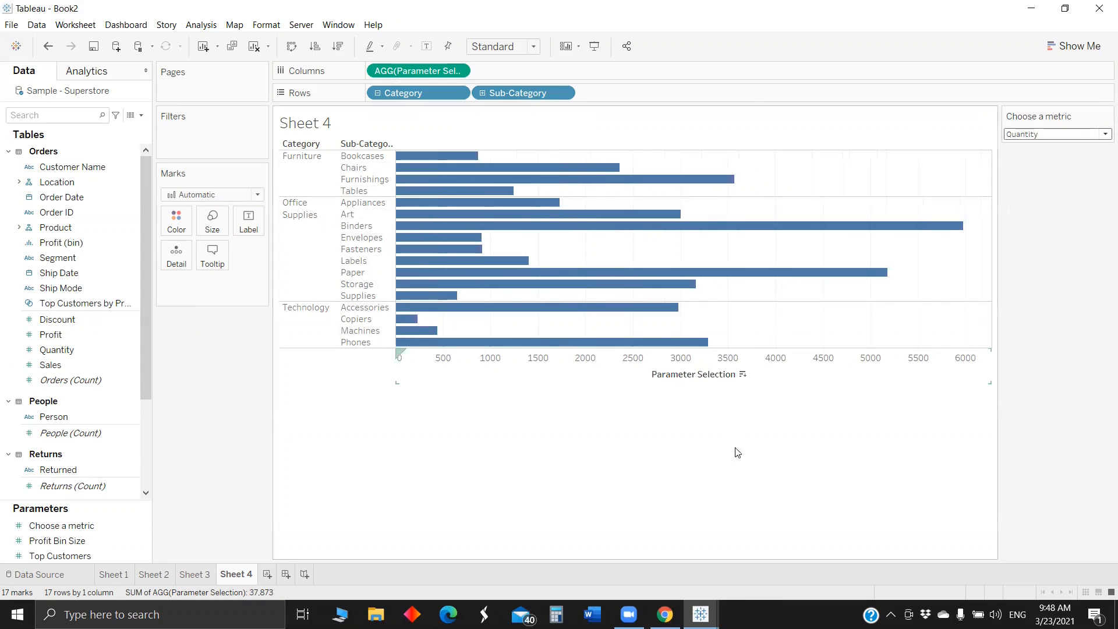
- Hide the Parameter Selection axis and set the grand total, row divider and column divider borders to None
right_click(706, 372)
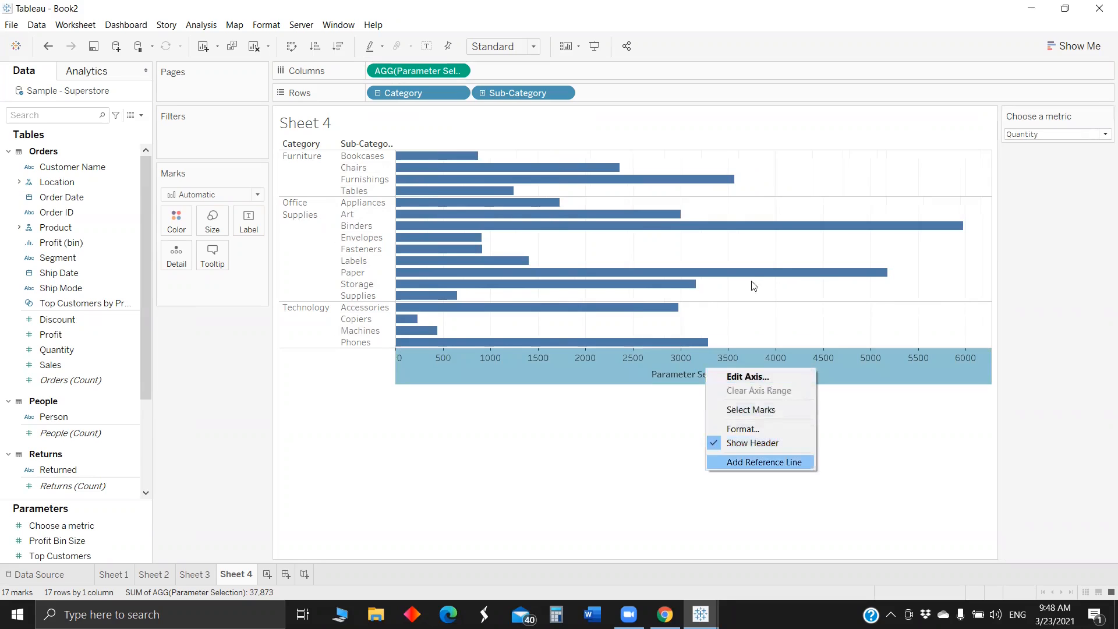
click(778, 232)
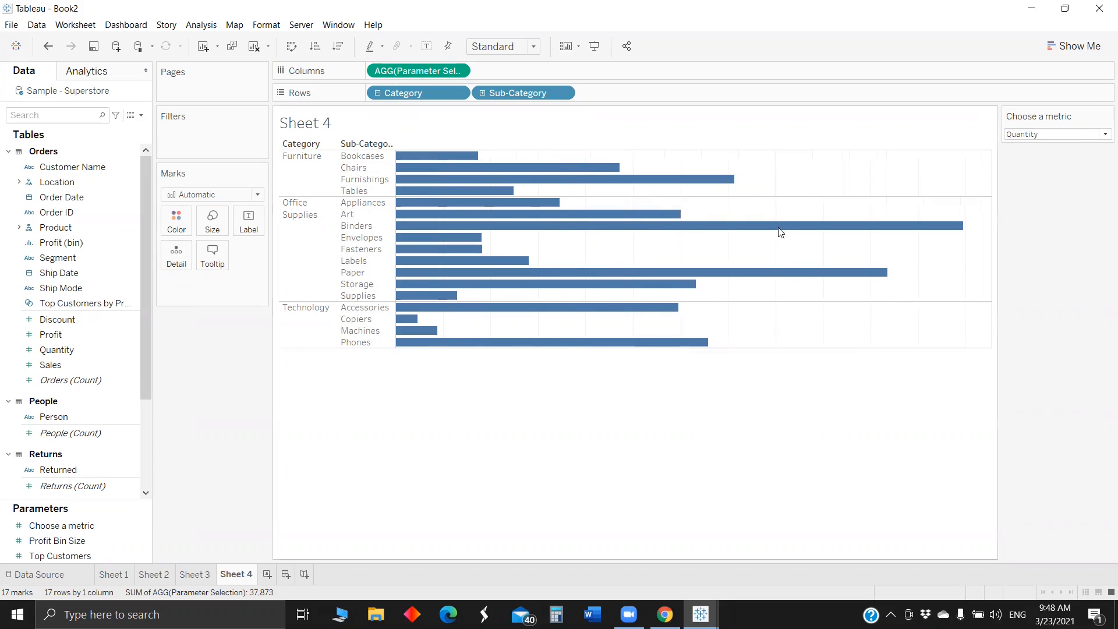
right_click(727, 257)
click(757, 324)
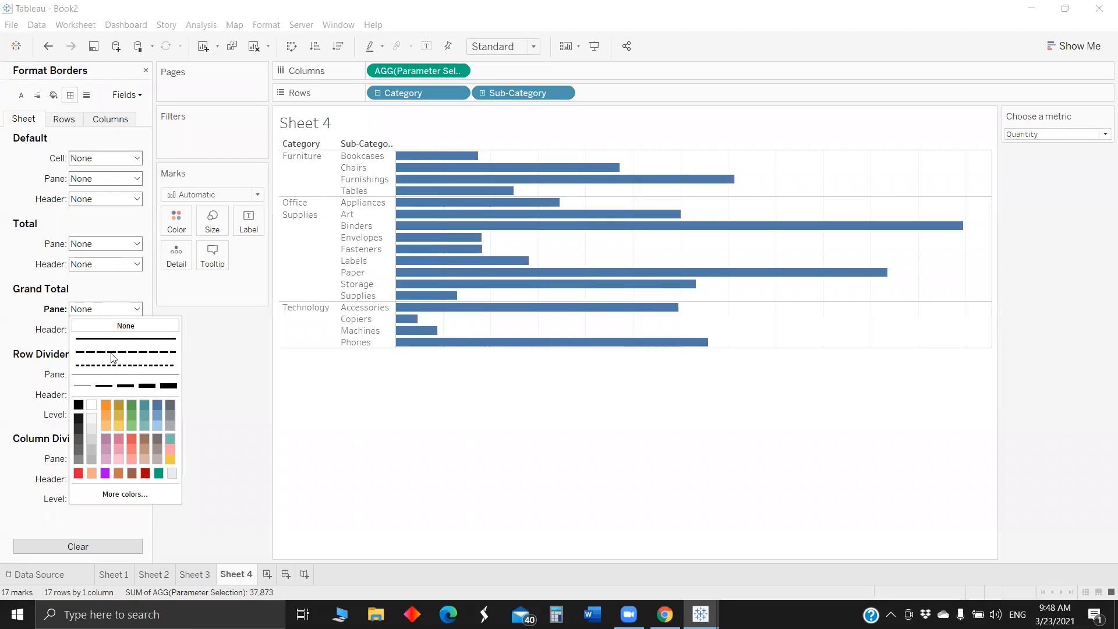
click(132, 326)
click(135, 329)
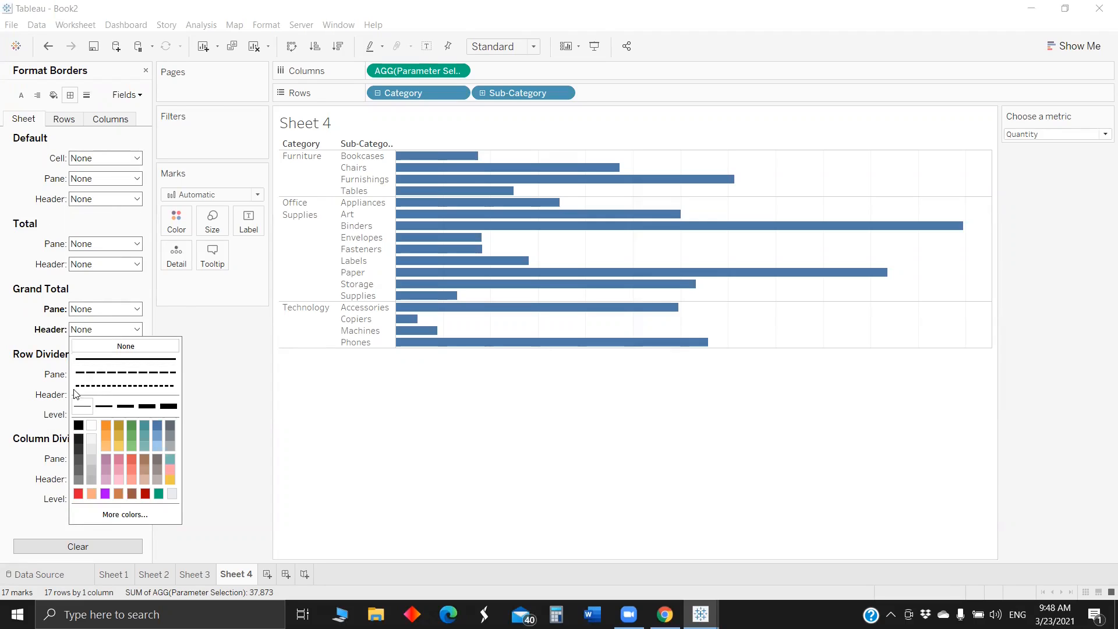
click(125, 346)
click(93, 374)
click(120, 392)
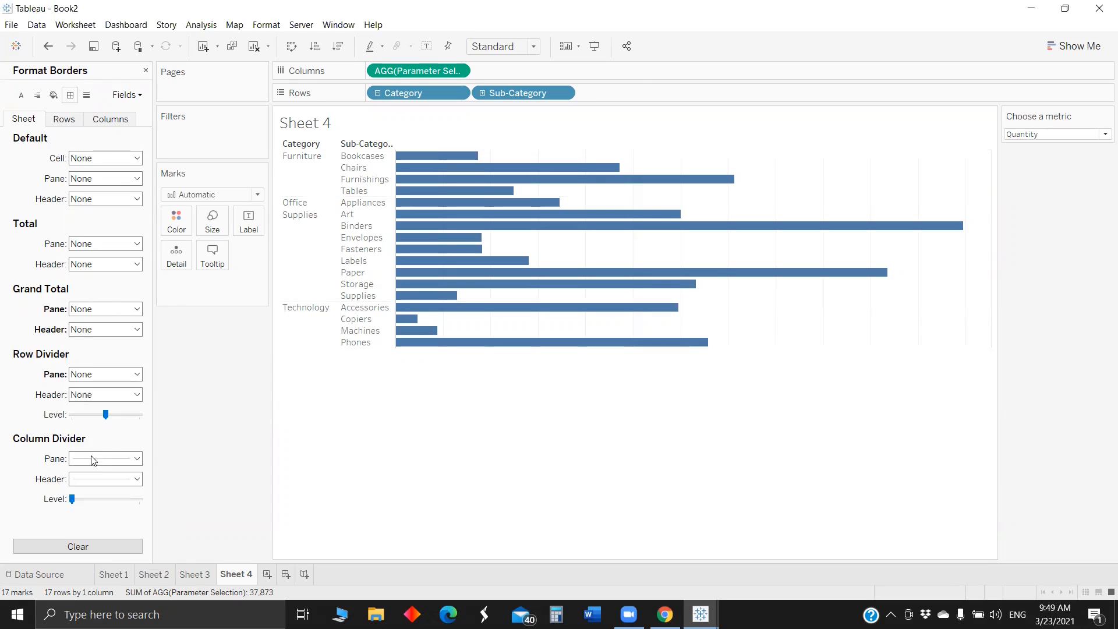
click(100, 458)
click(125, 273)
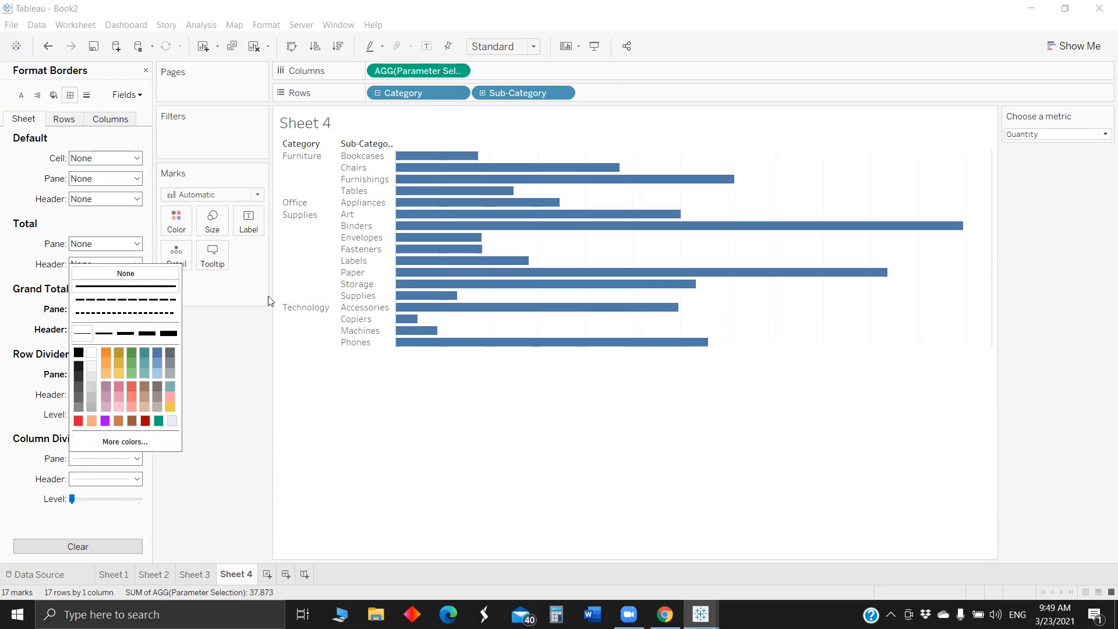
- Hide the row field labels above the bars and fit the chart to Entire View
right_click(301, 144)
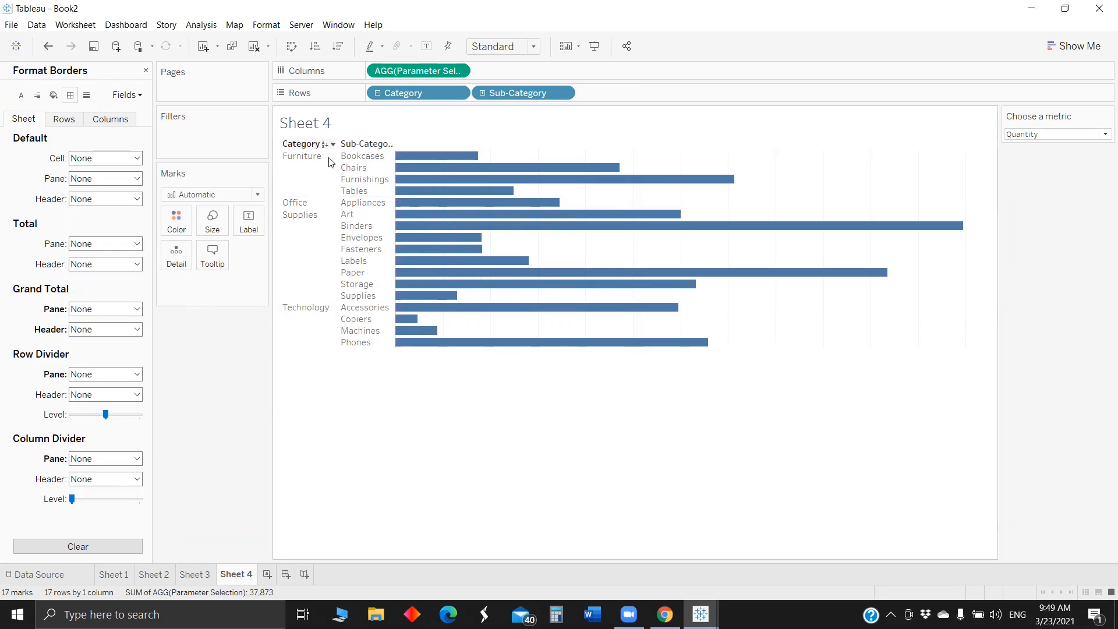
click(342, 273)
click(483, 46)
click(493, 99)
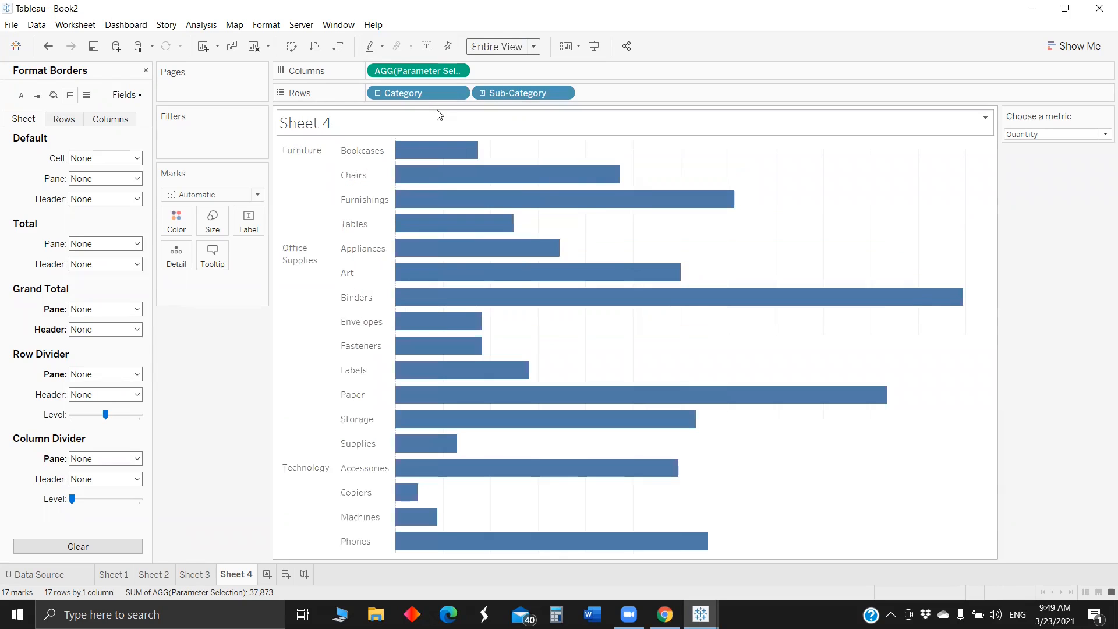
- Color the bars by Category and set the column grid lines to None
drag(408, 93, 627, 286)
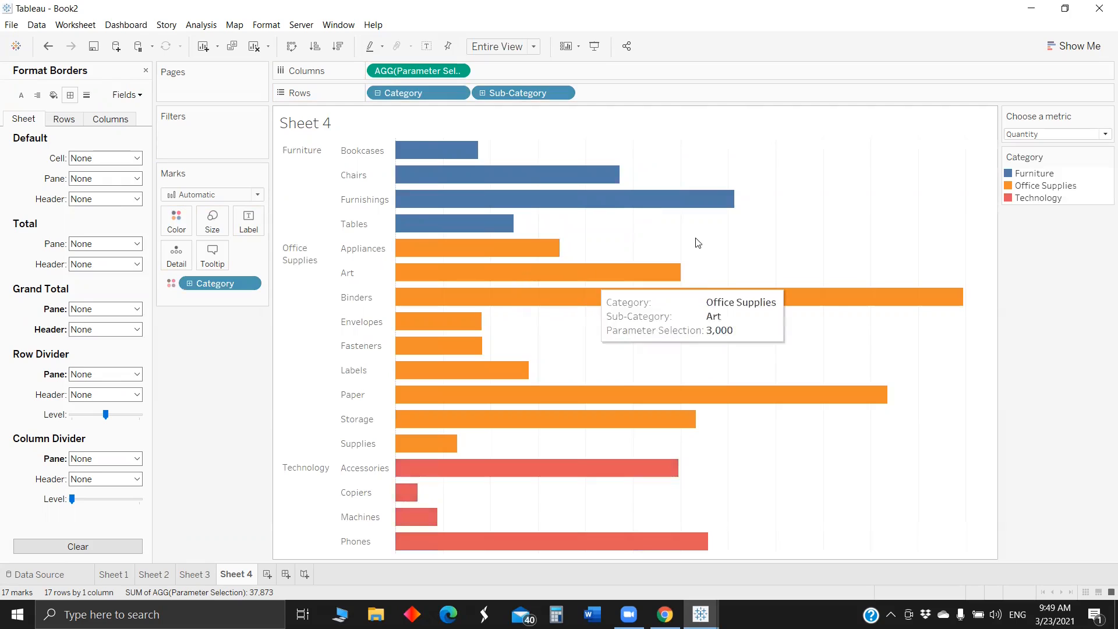
right_click(696, 240)
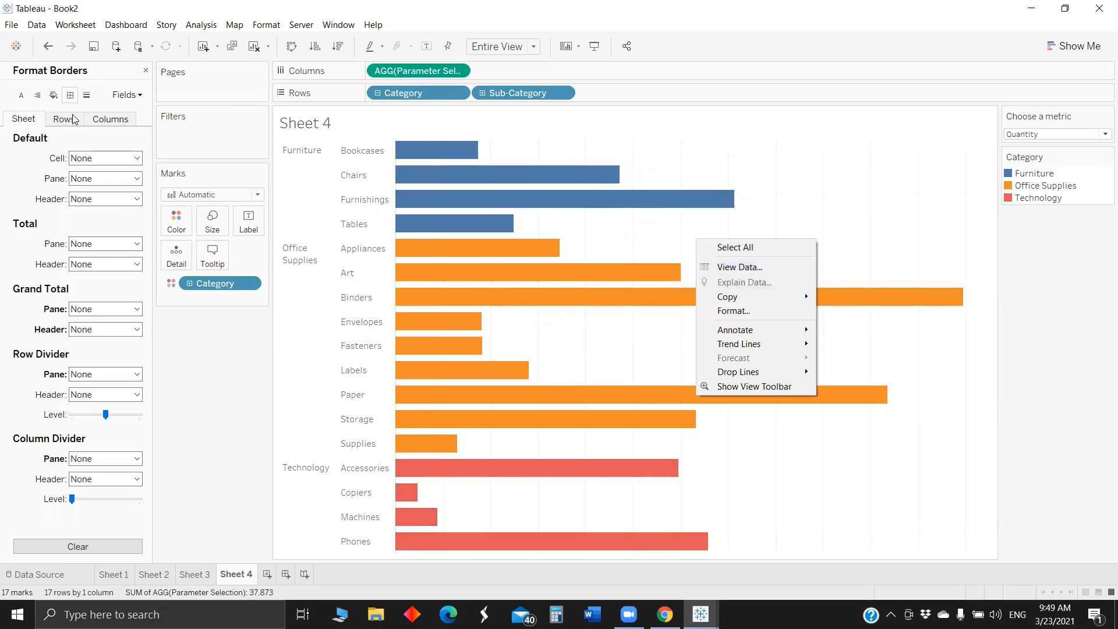
click(74, 120)
click(86, 94)
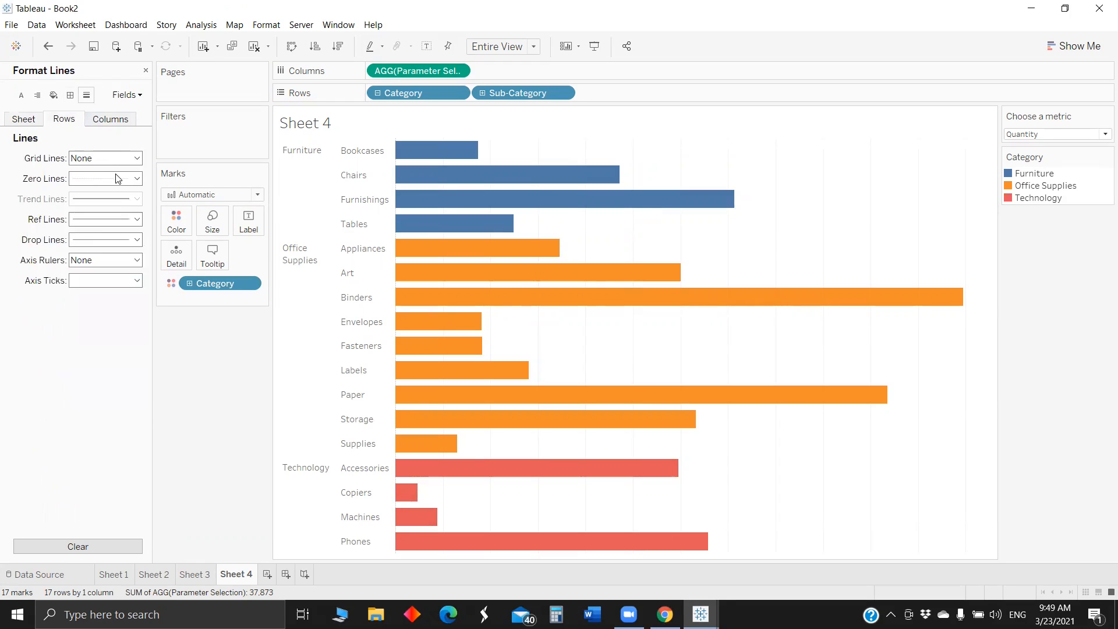
click(110, 119)
click(105, 158)
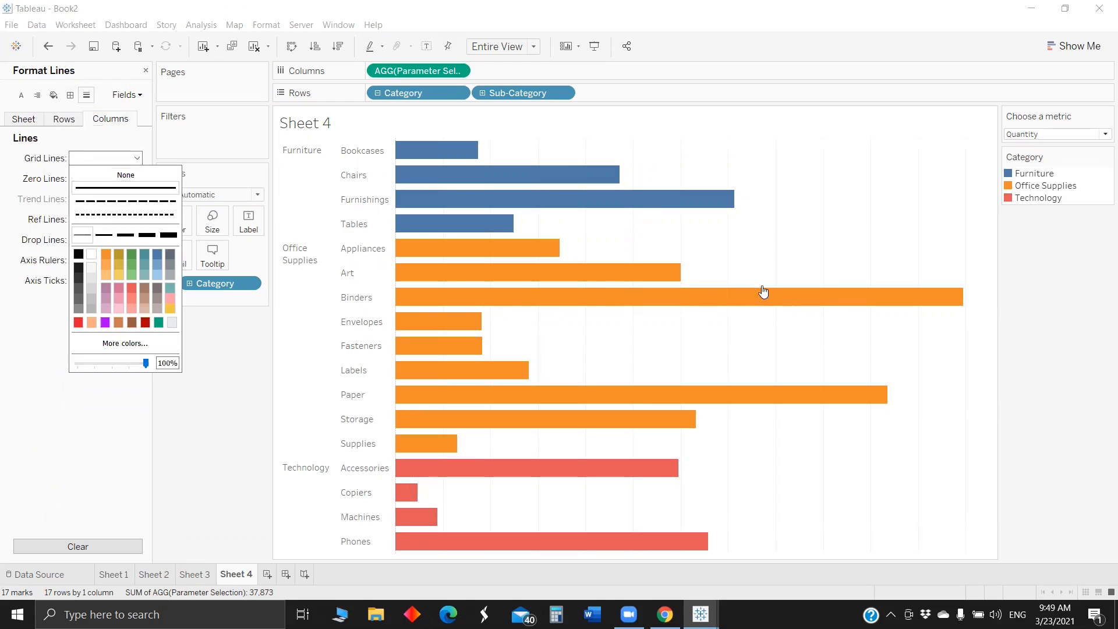
click(738, 258)
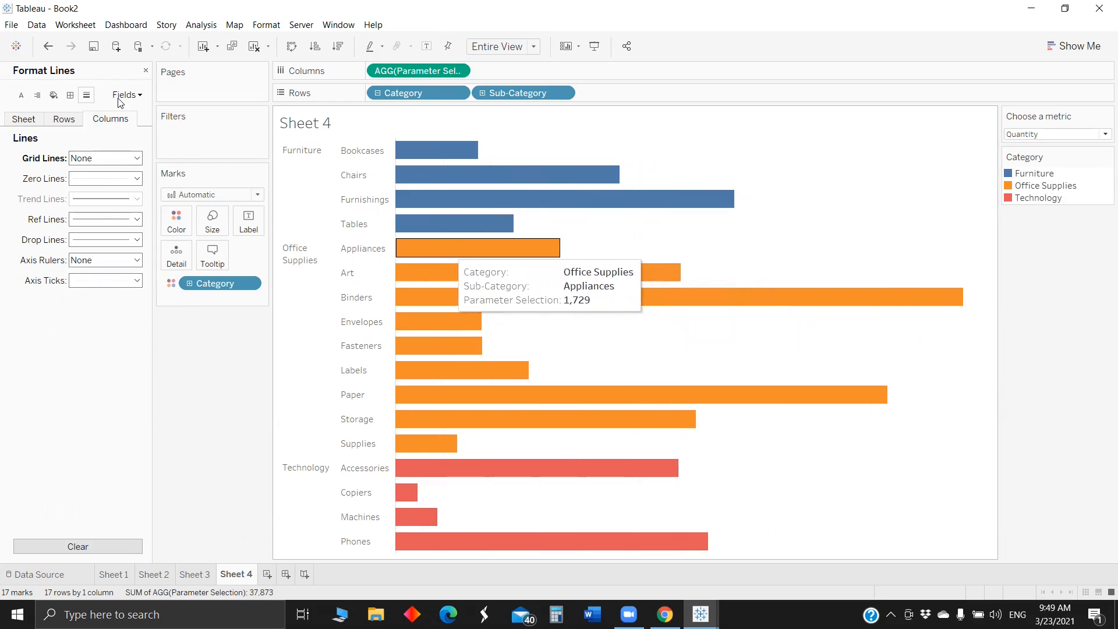
click(145, 69)
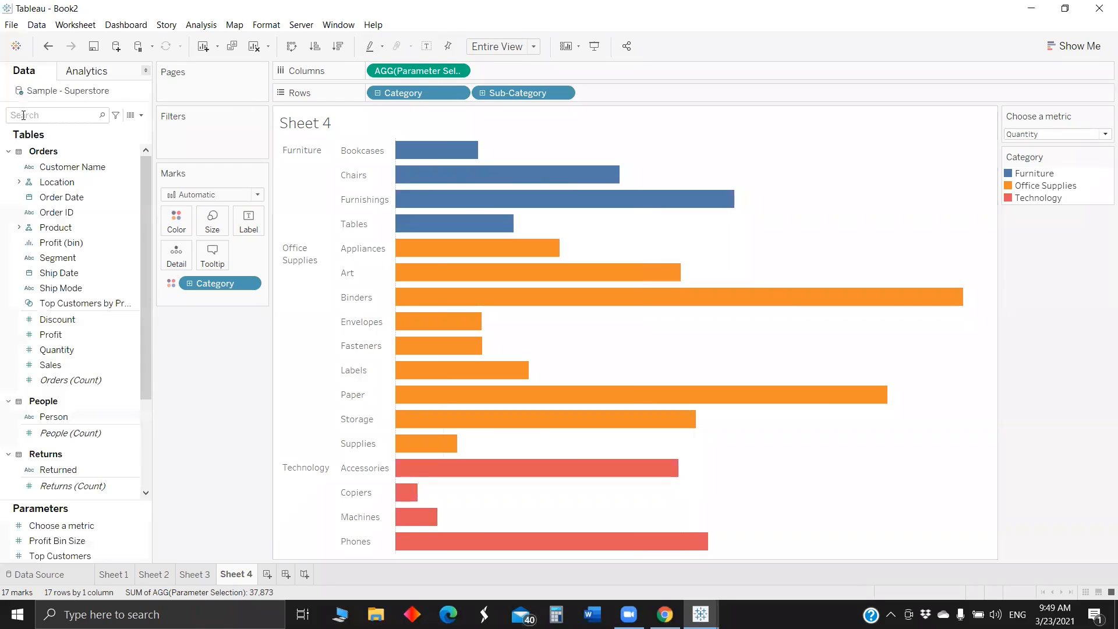
- Search for "labe" and add % Label, Currency label and Num Label as labels on the bars
click(30, 116)
text(labe)
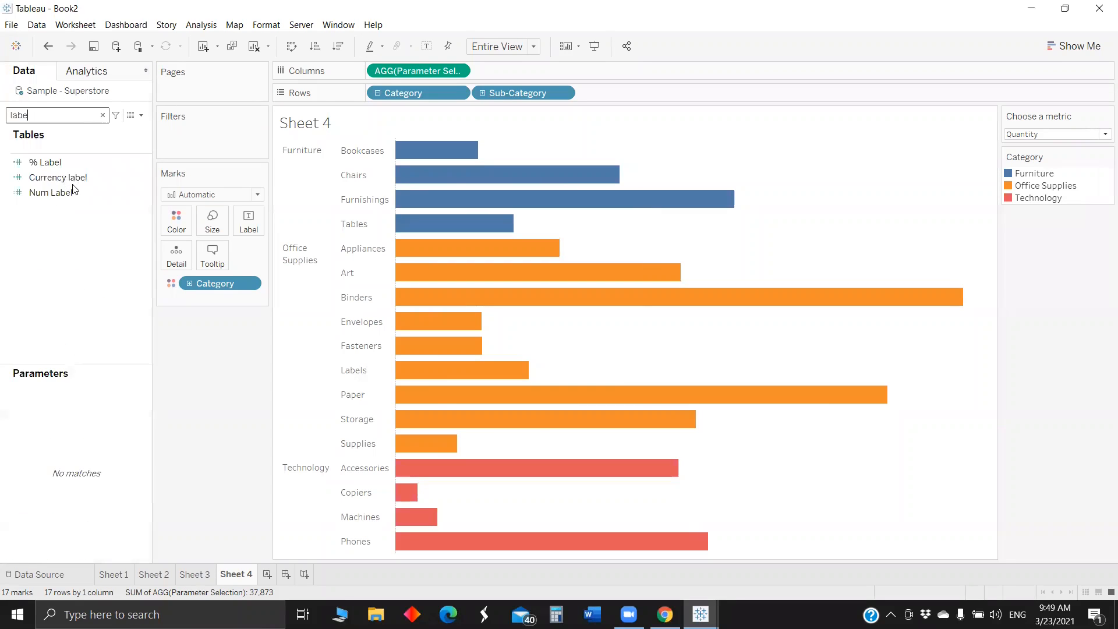
click(53, 162)
ctrl+click(64, 192)
ctrl+click(69, 179)
drag(69, 178, 236, 291)
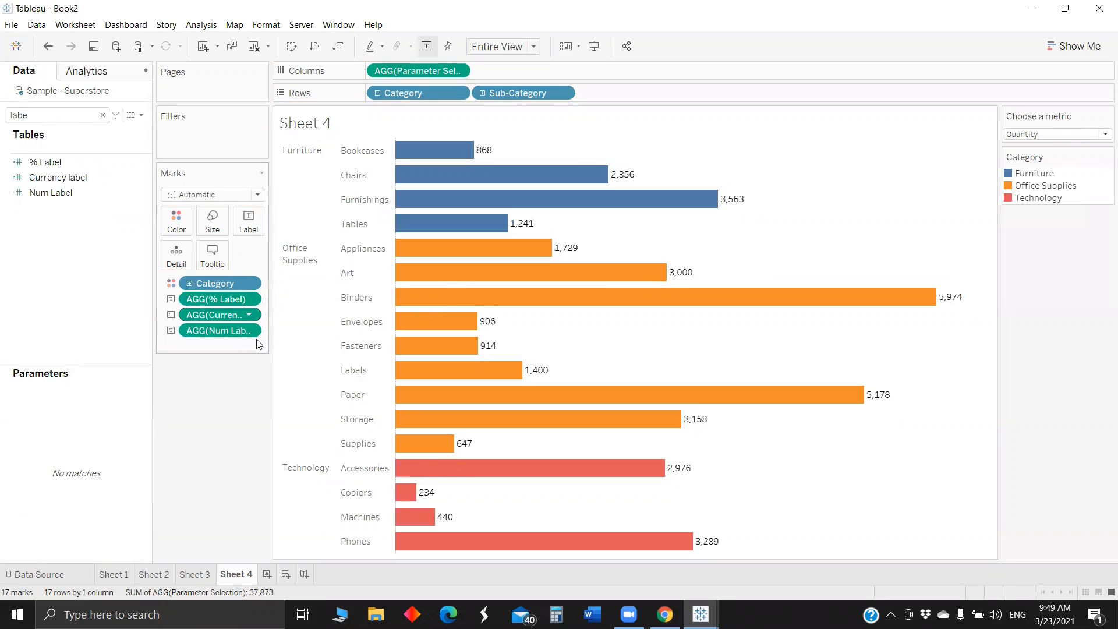
- Set the pane number format of the % Label field to Percentage
right_click(205, 296)
click(242, 342)
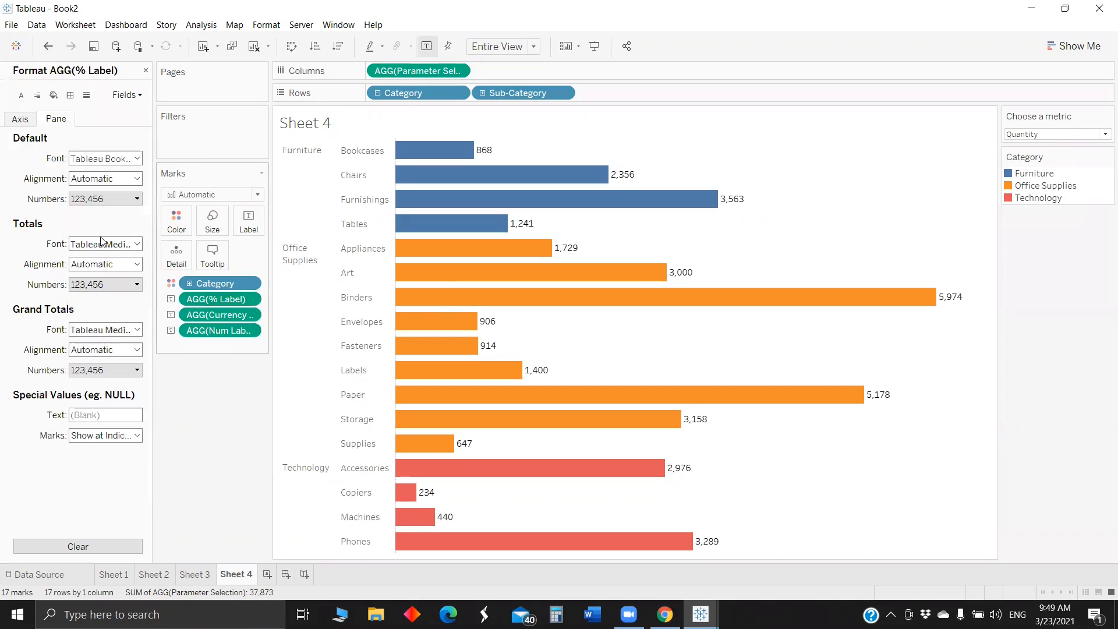
click(110, 199)
click(108, 278)
click(234, 434)
- Set the pane number format of the Currency label field to Currency (Custom) without decimals
click(198, 315)
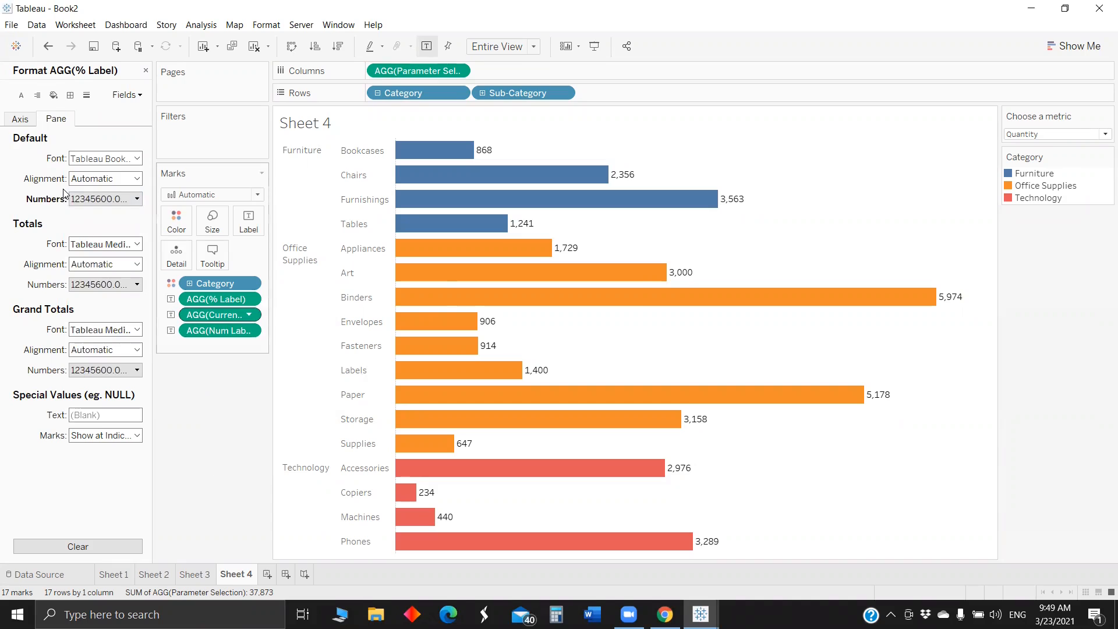
click(111, 199)
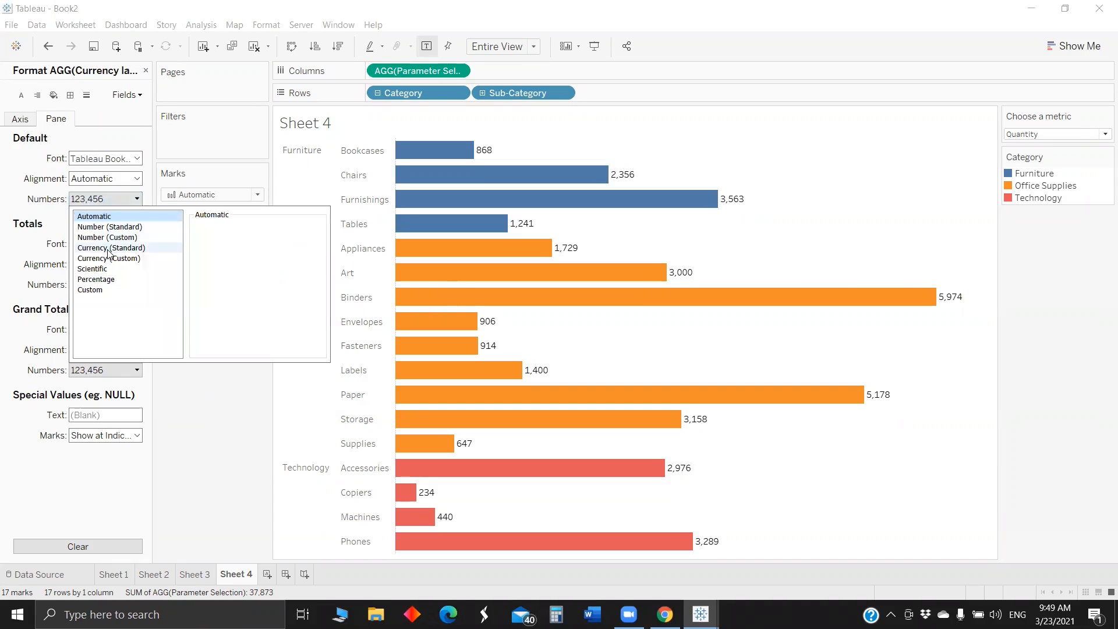
click(108, 258)
- Switch the Choose a metric parameter to Profit
click(1042, 143)
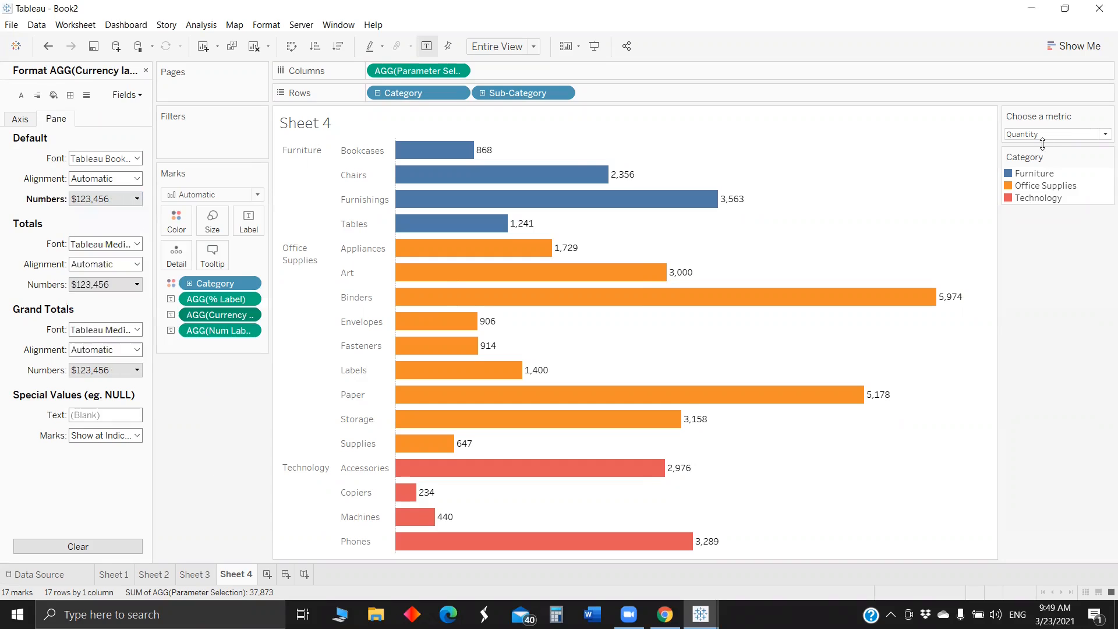
click(1047, 134)
click(1045, 150)
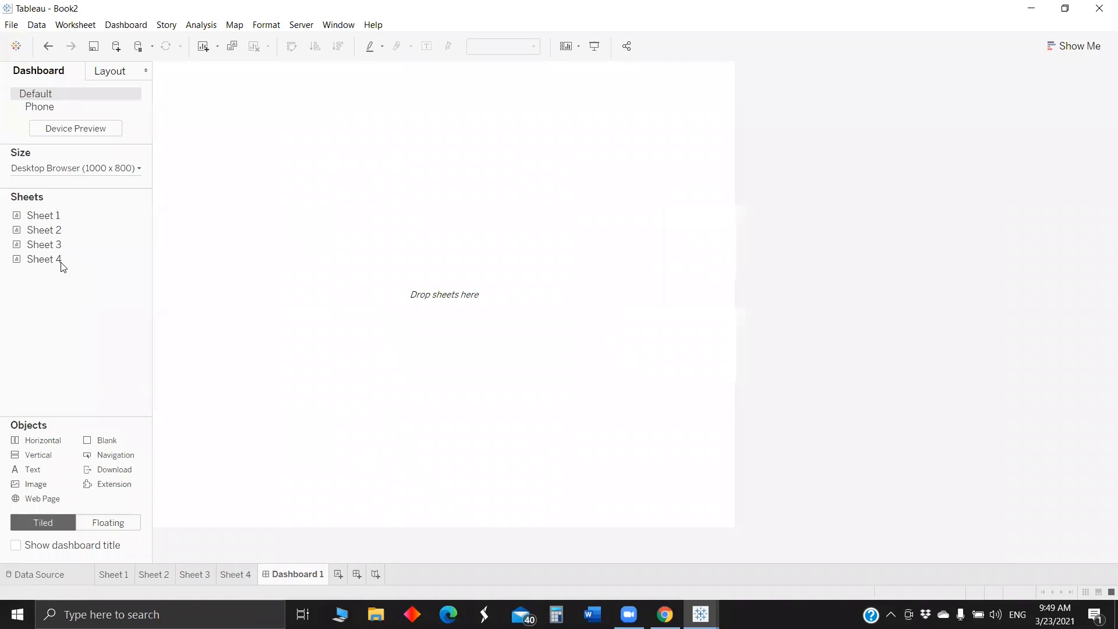
- Set the new dashboard's fixed size to a width of 1400 px, keeping the height at 800 px
click(77, 169)
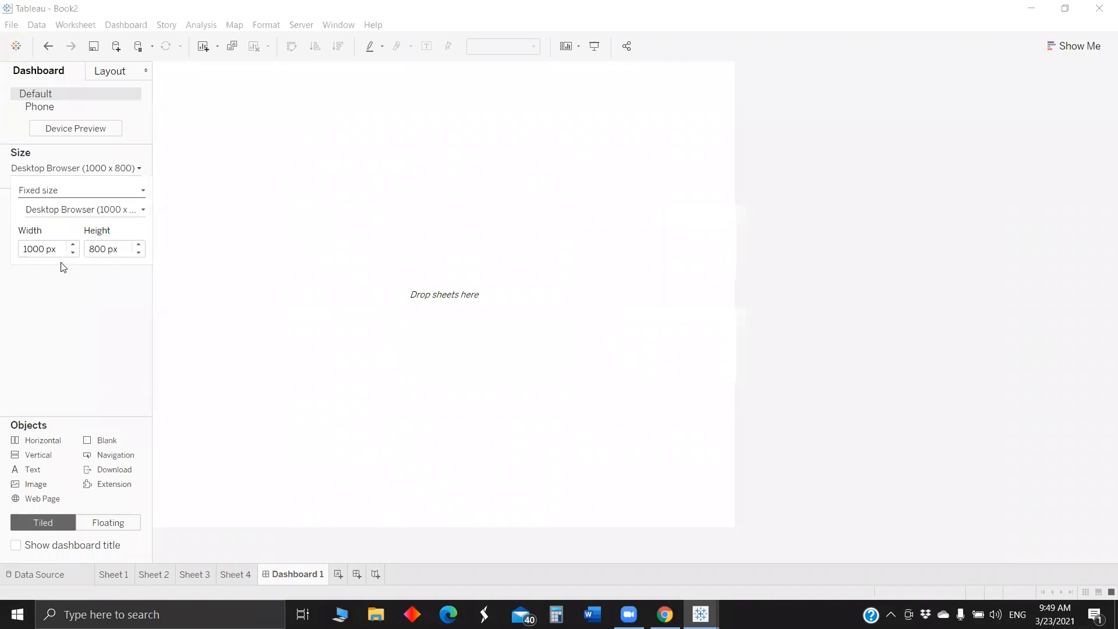
click(33, 249)
key(BackSpace)
text(4)
key(Return)
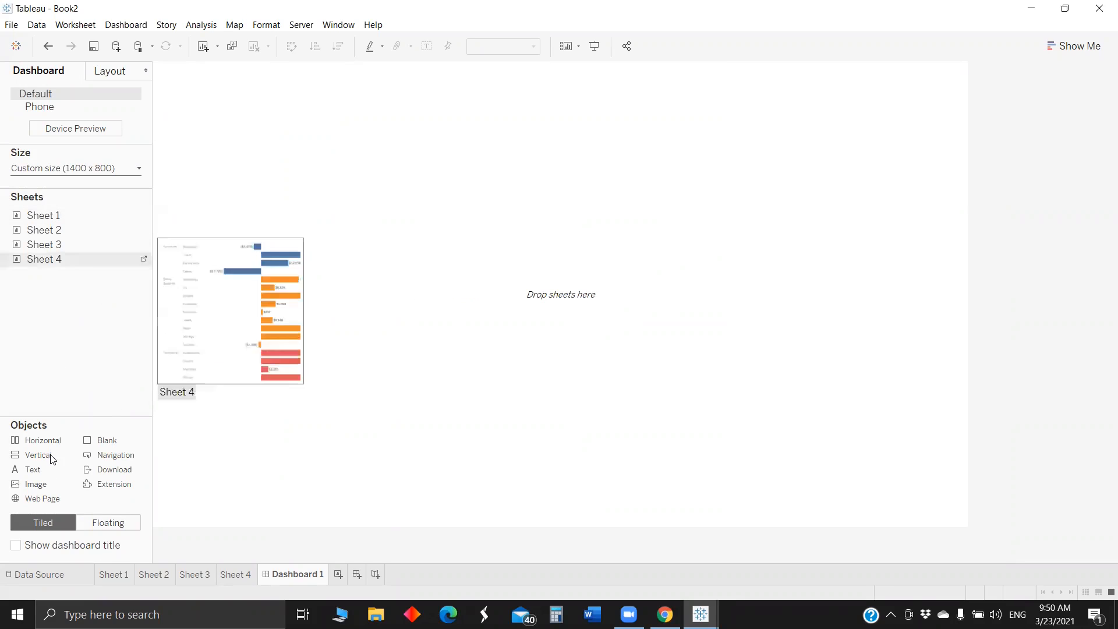
- Place a vertical container with a blank object on the dashboard, and add a horizontal container at the top inside it
drag(31, 469, 278, 378)
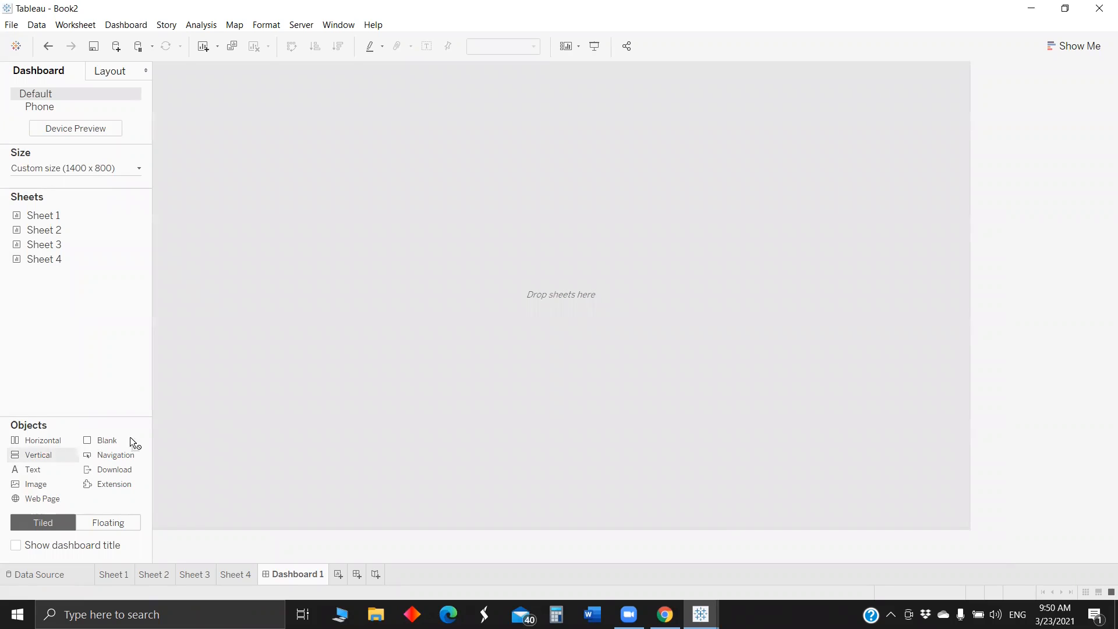
drag(130, 436, 267, 438)
drag(99, 440, 362, 267)
drag(43, 440, 569, 161)
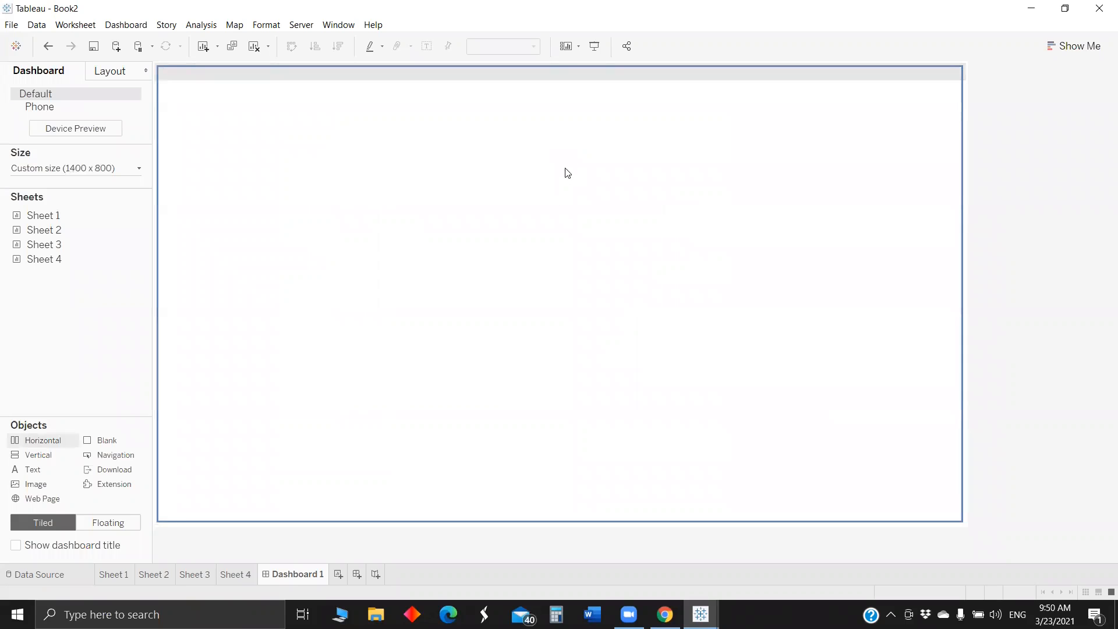
- Add two more horizontal containers inside the vertical container, stacked below the first one and above the blank object
drag(431, 504, 495, 98)
click(413, 142)
drag(45, 450, 337, 217)
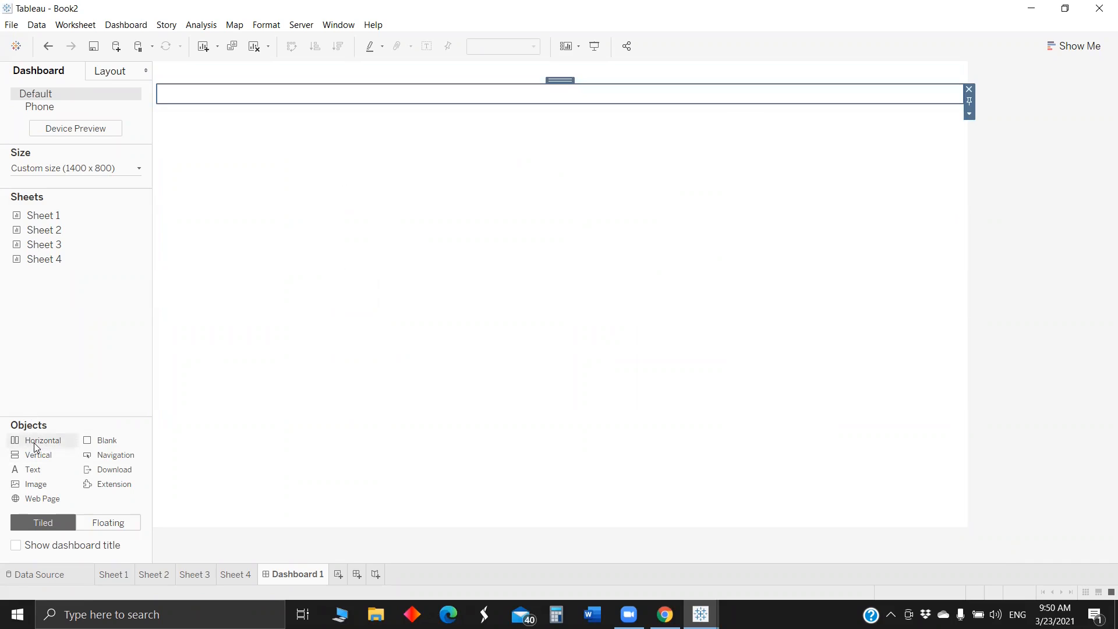
drag(471, 174, 430, 221)
- Expand the item hierarchy and remove the blank object from the vertical container, leaving only the three horizontal containers
click(106, 78)
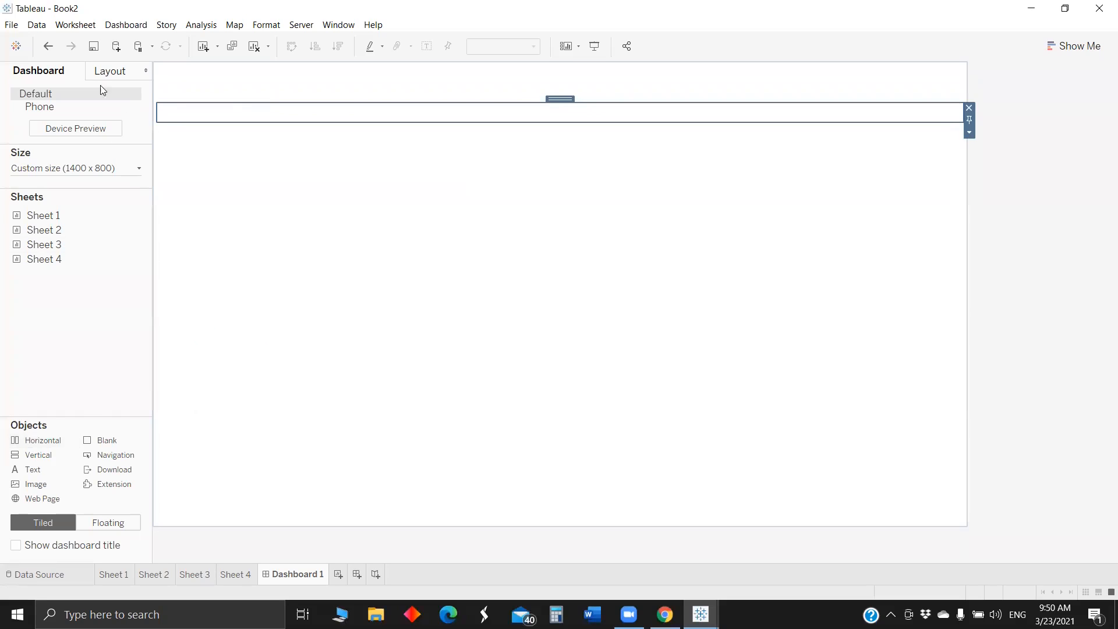
click(20, 437)
click(32, 452)
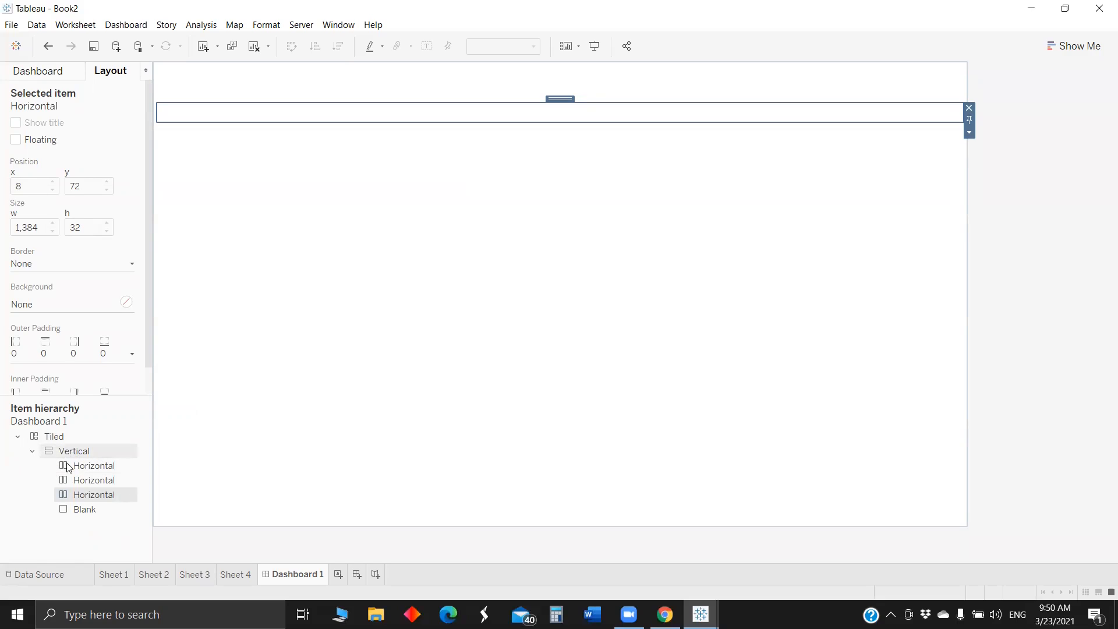
click(122, 508)
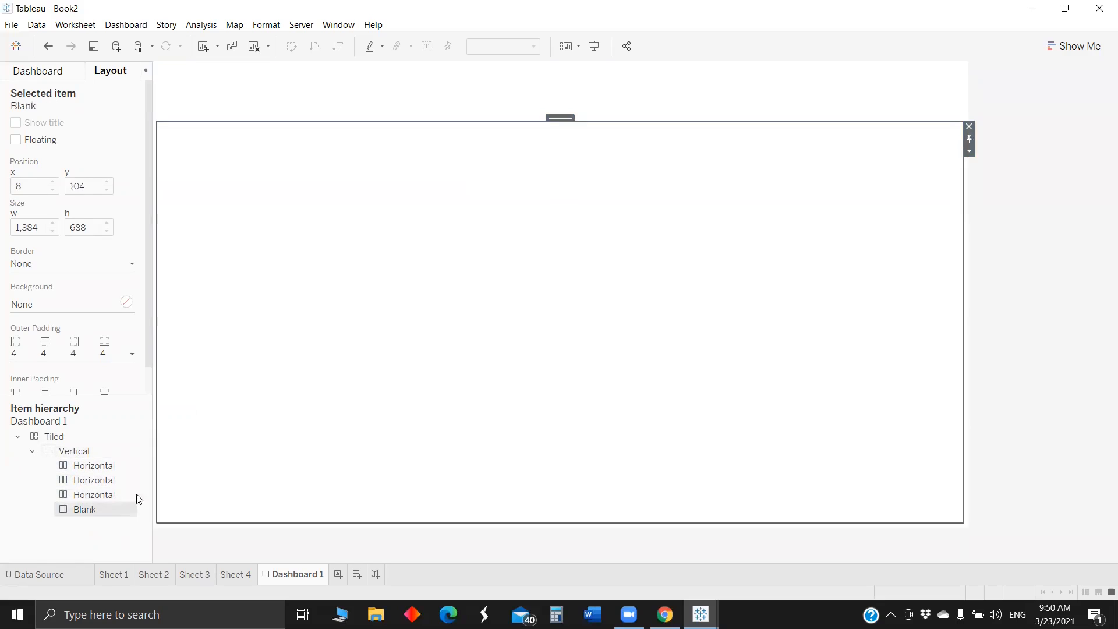
click(969, 126)
click(532, 152)
click(478, 263)
click(394, 418)
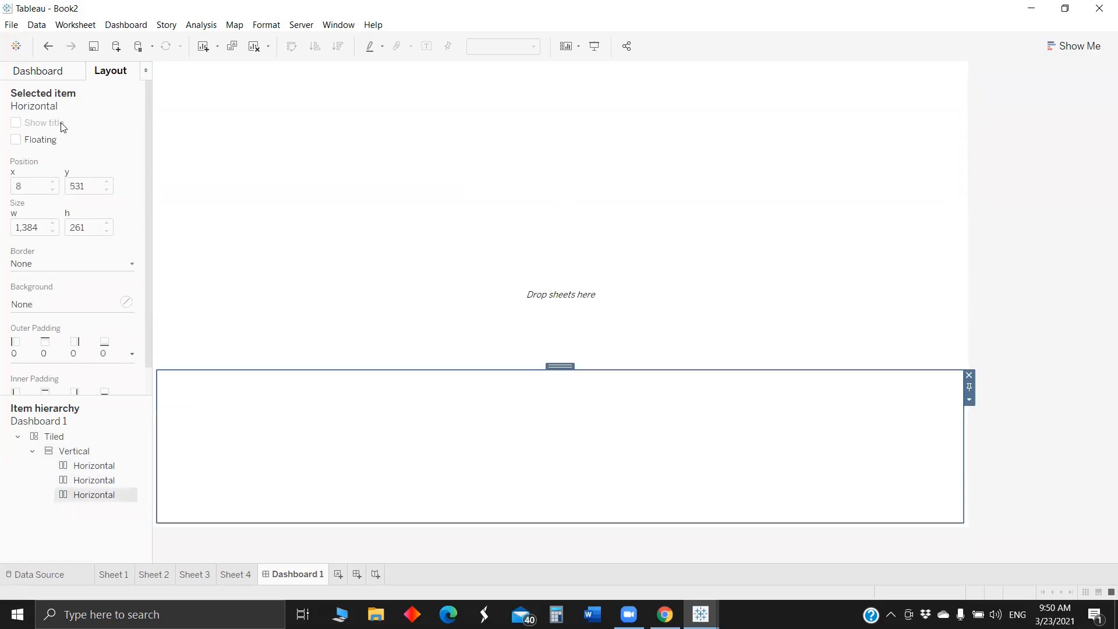
- Place the Sheet 1 heat map in the middle horizontal container, fit it to Entire View, and increase its height
click(36, 71)
drag(44, 215, 277, 147)
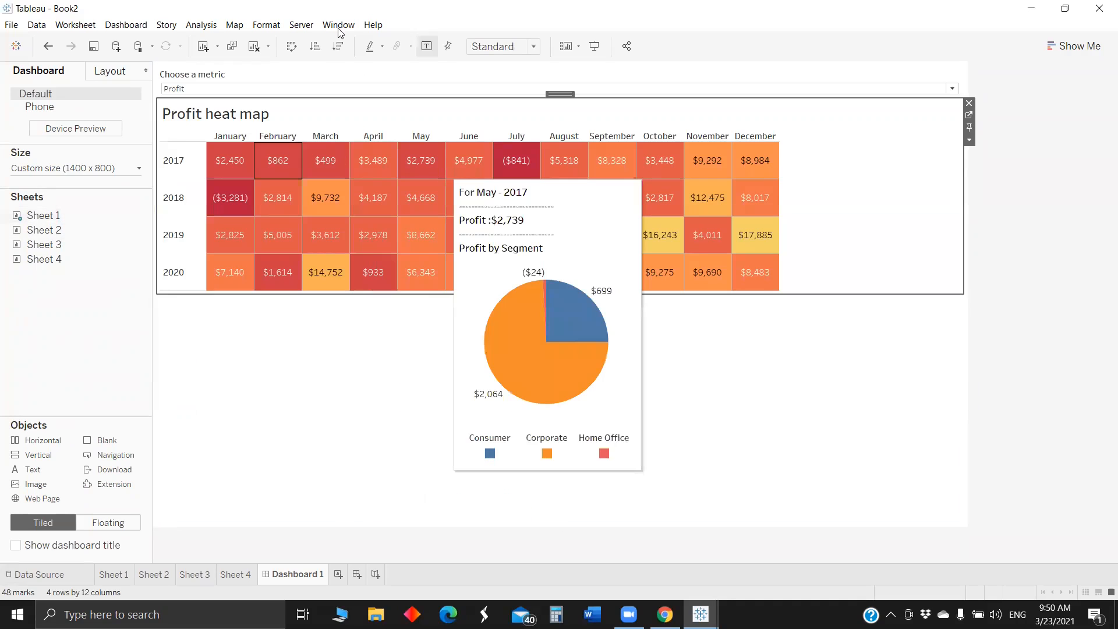
click(503, 46)
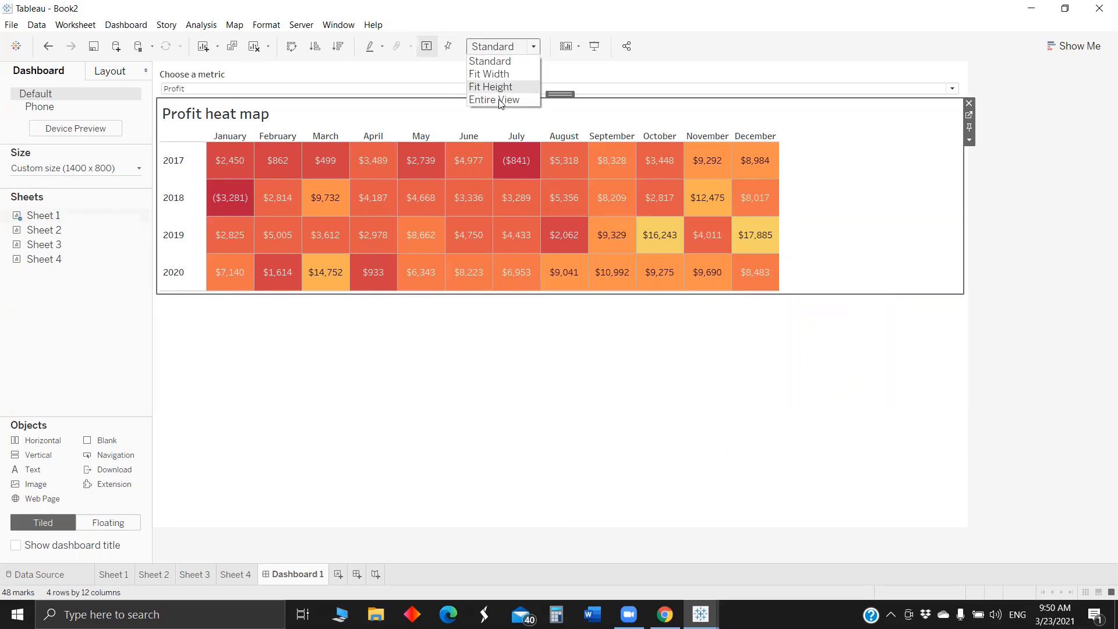
click(500, 103)
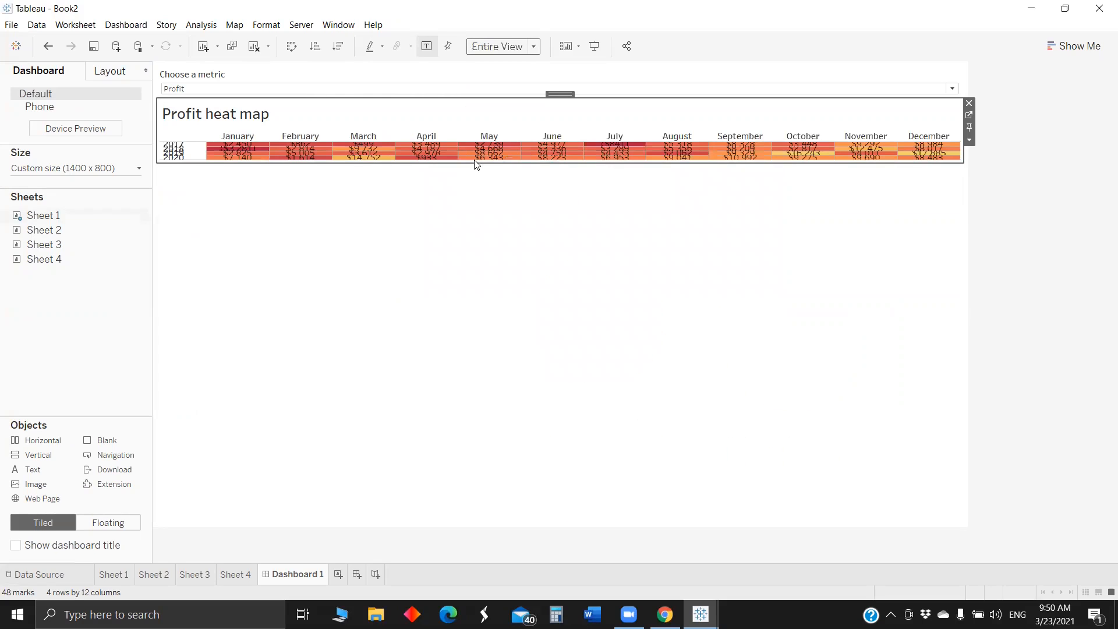
drag(469, 163, 470, 265)
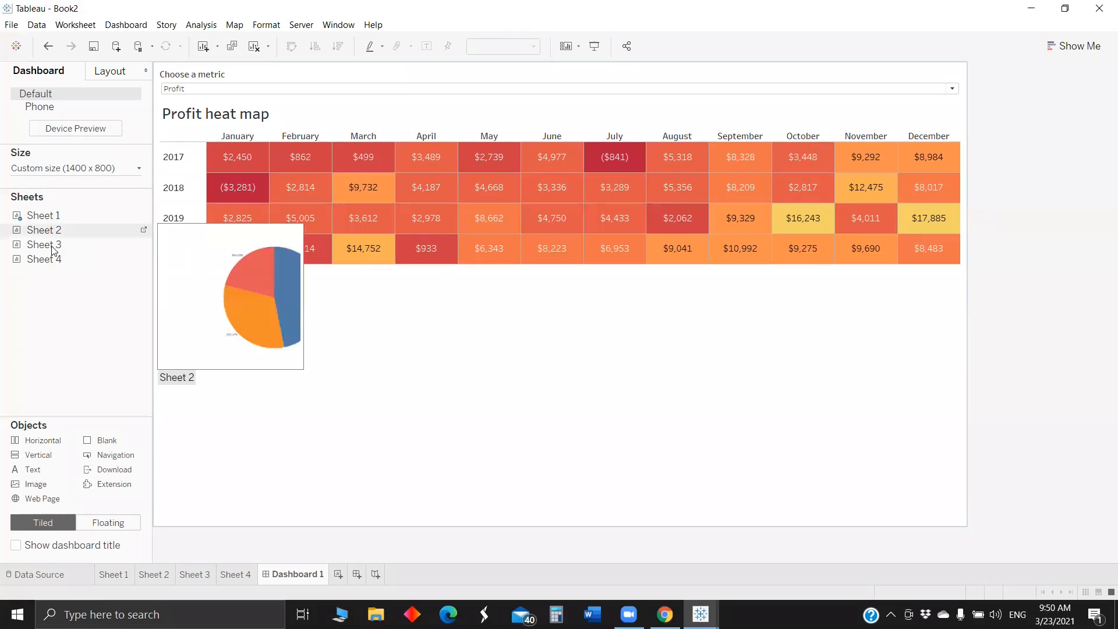
- Place the Sheet 4 bar chart in the lowest horizontal container and shorten the container holding the metric control and Category legend
mouse_move(60, 263)
drag(61, 263, 277, 348)
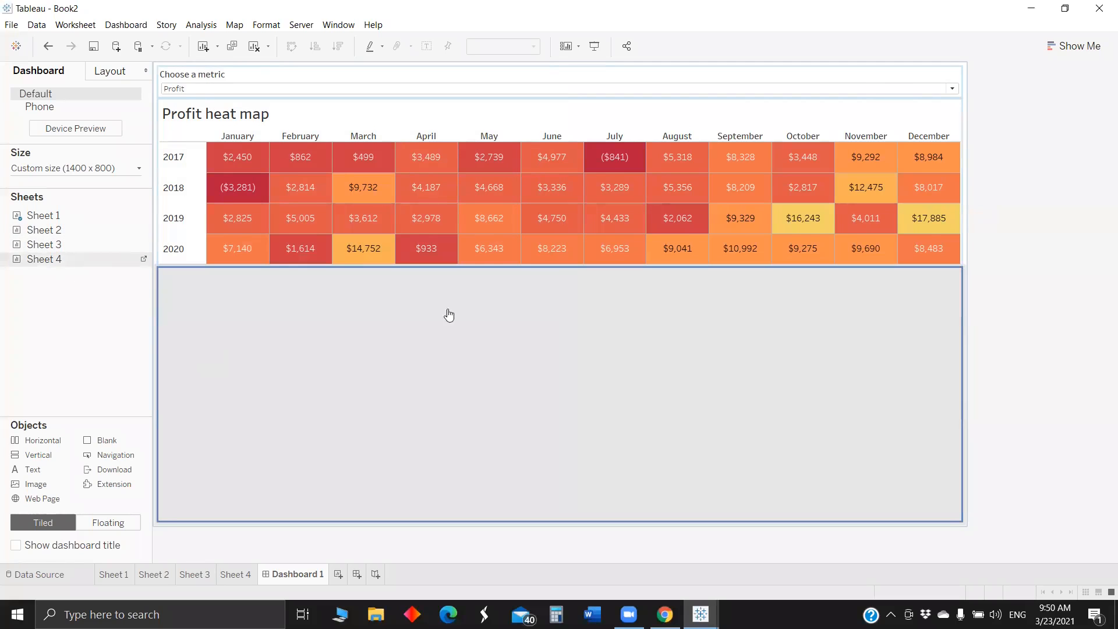
drag(448, 315, 449, 314)
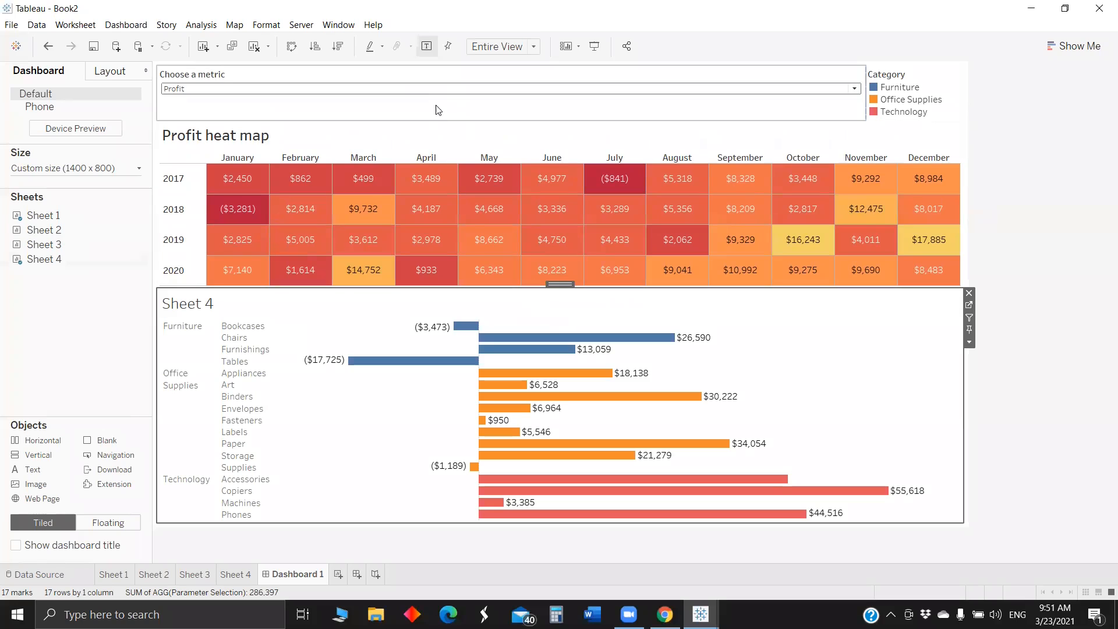
drag(434, 120, 437, 111)
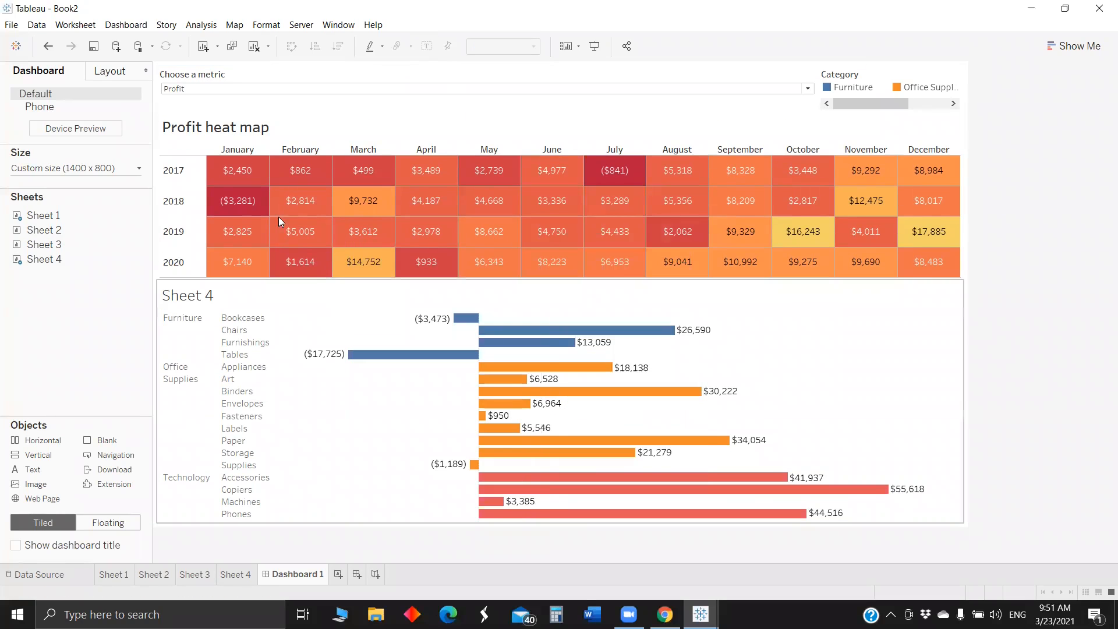
- Add a dashboard filter action from Sheet 1 to Sheet 4 that runs on single select and shows all values when cleared
click(126, 24)
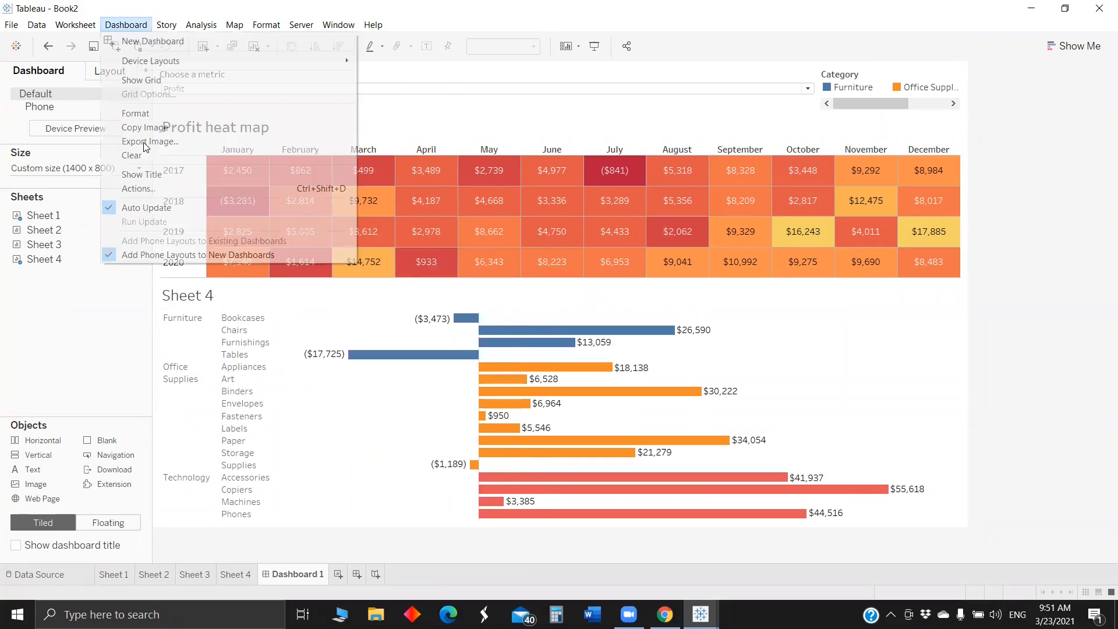
click(148, 188)
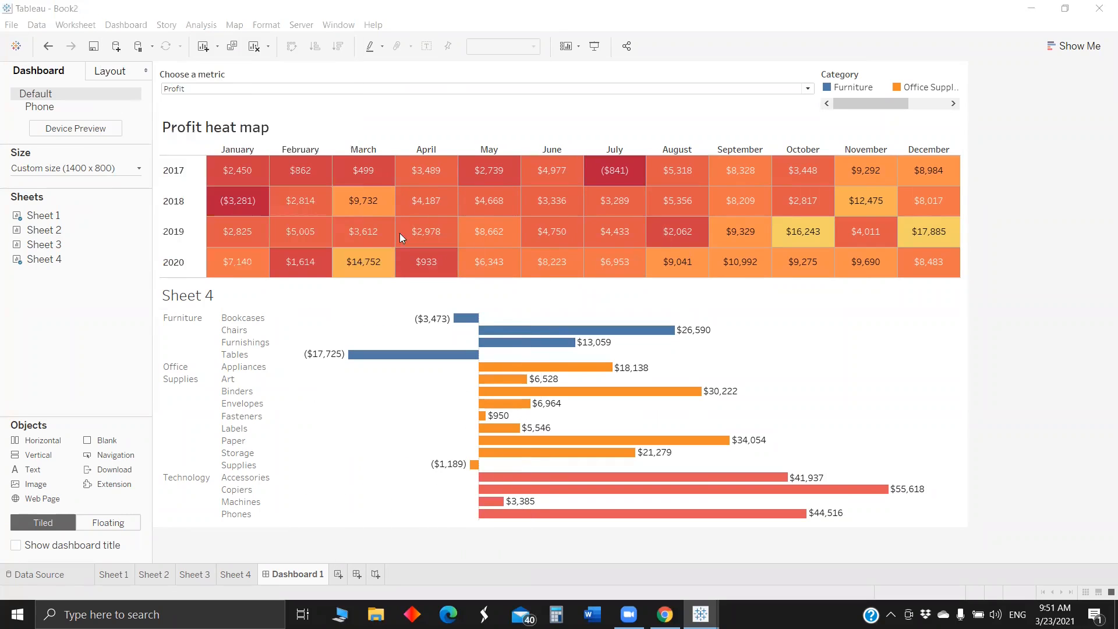
click(398, 378)
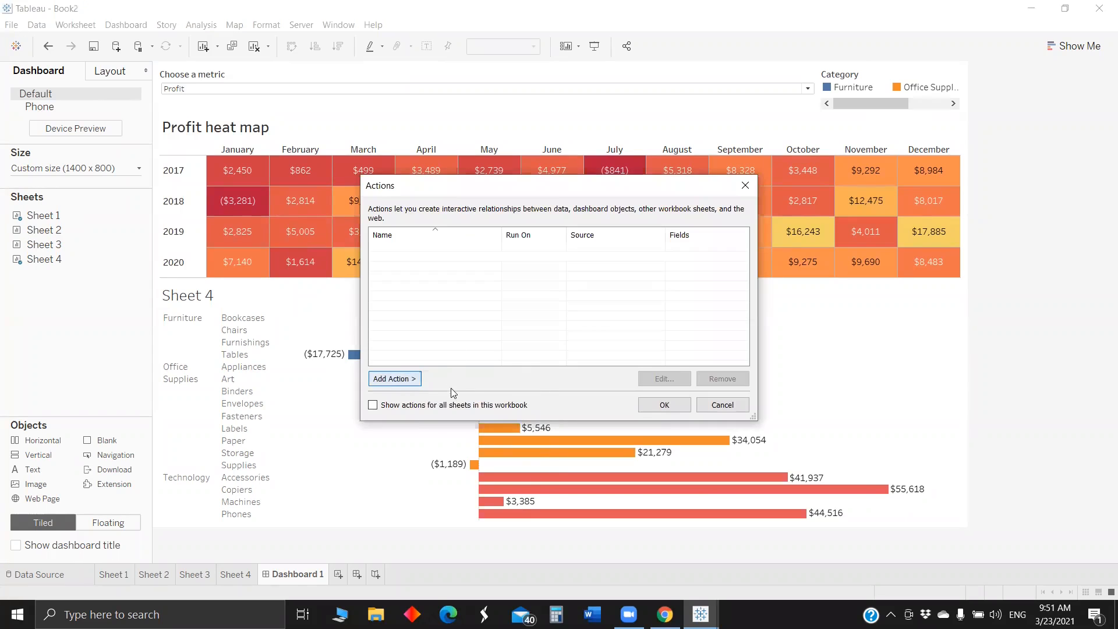
click(455, 380)
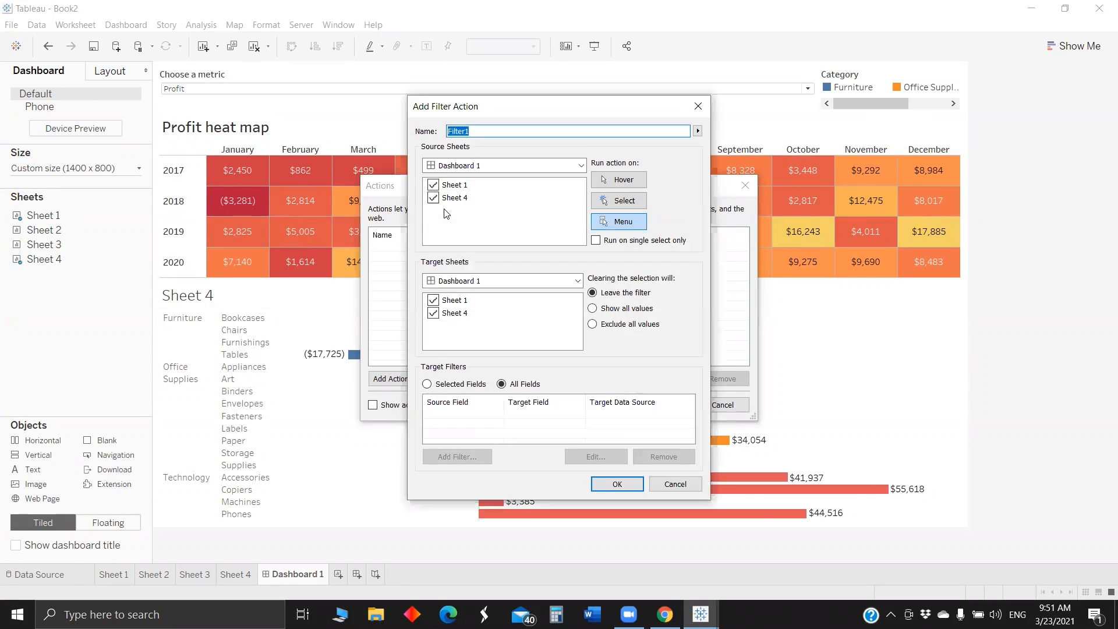
click(434, 198)
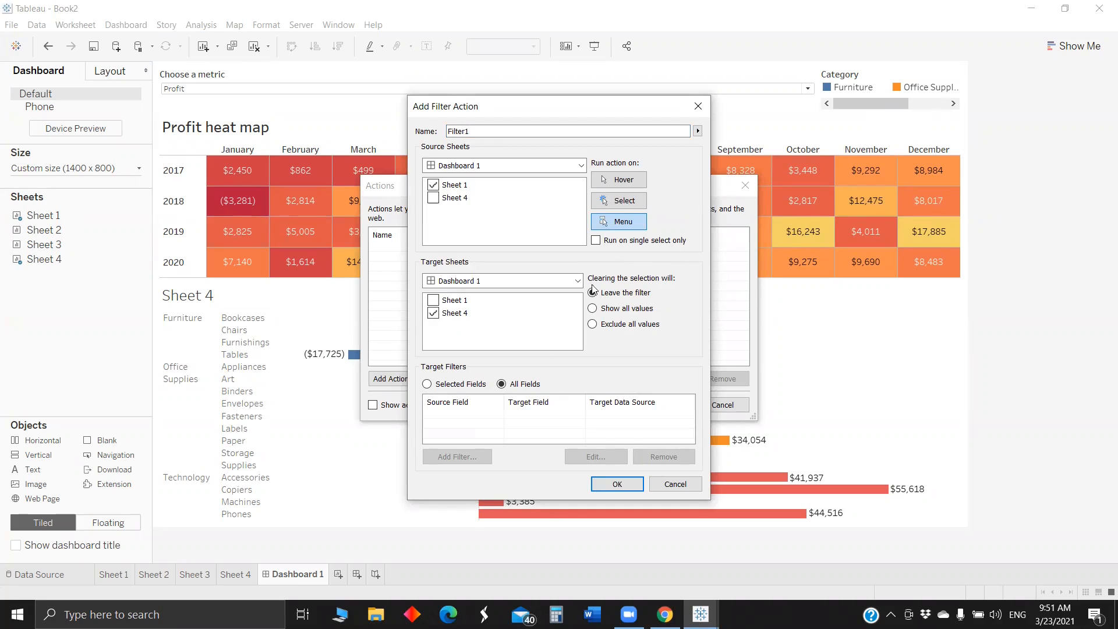
click(618, 200)
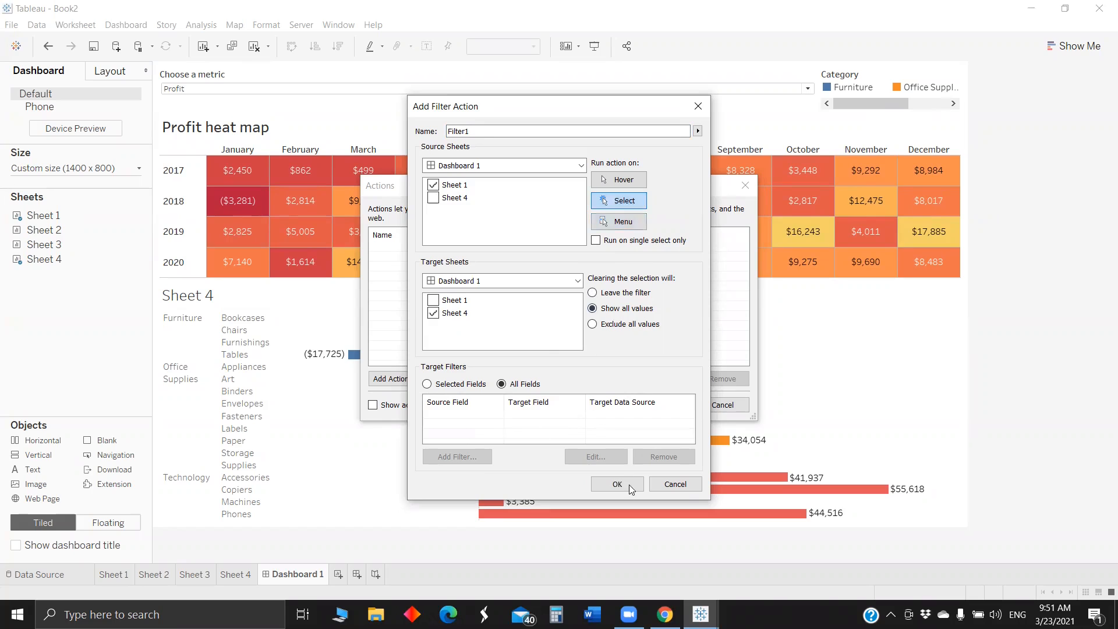
click(594, 240)
key(Return)
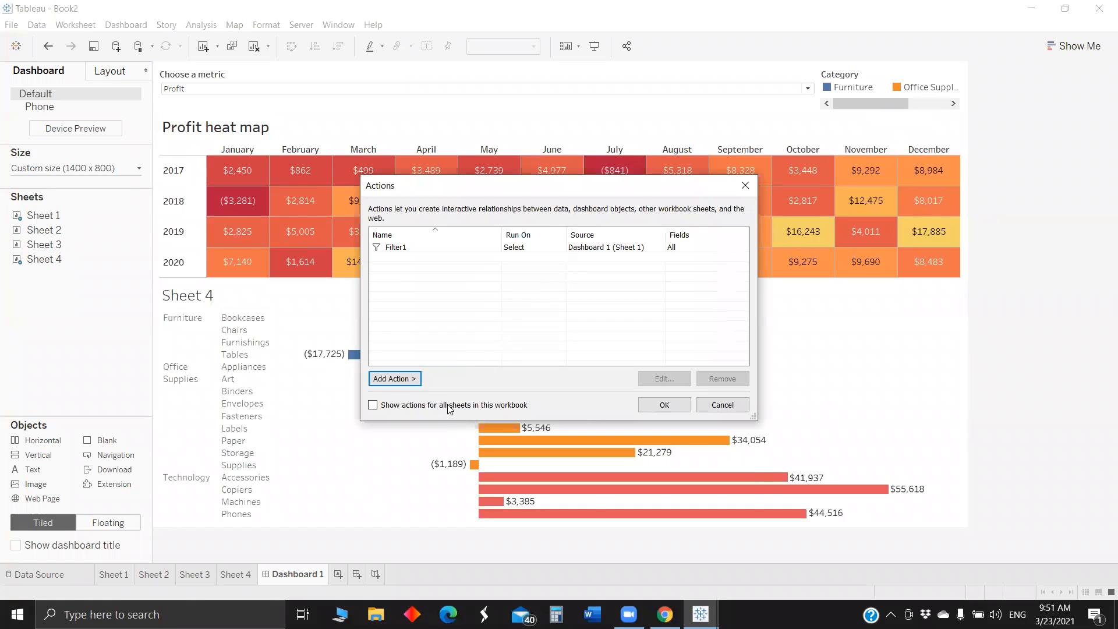
key(Return)
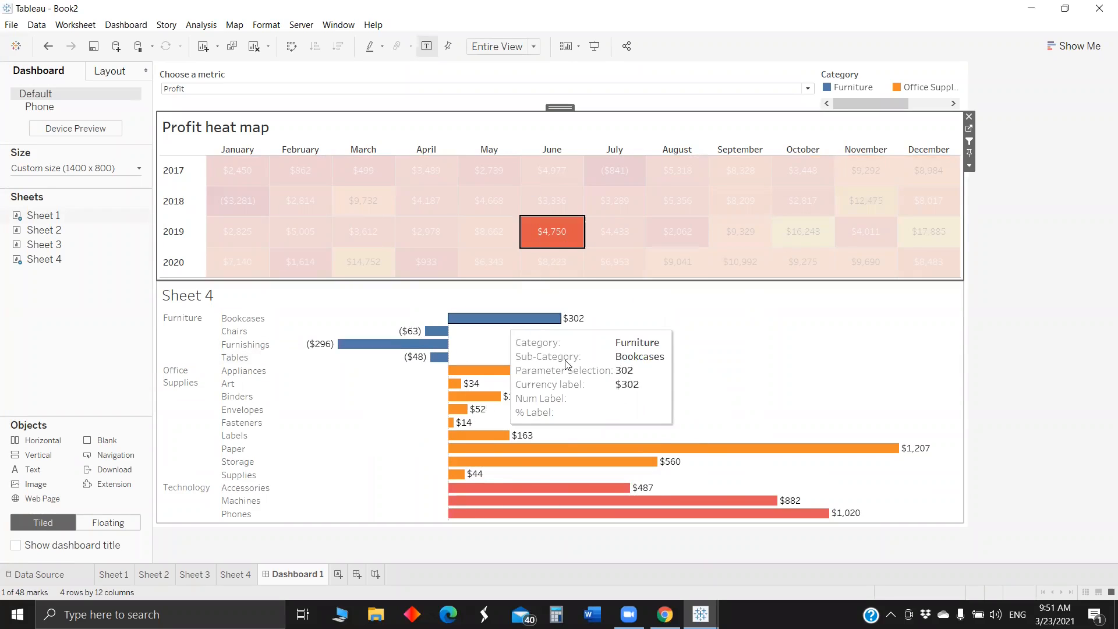
- Test the filter action with June 2019 on the heat map, clear the selection, and check the pie chart tooltips
click(770, 339)
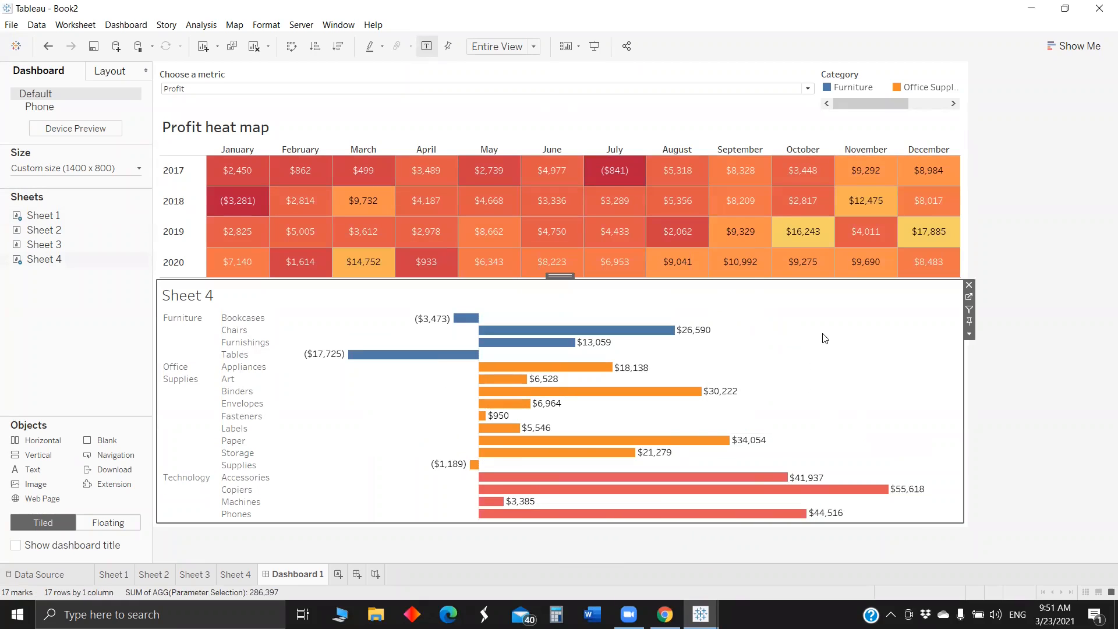
mouse_move(740, 261)
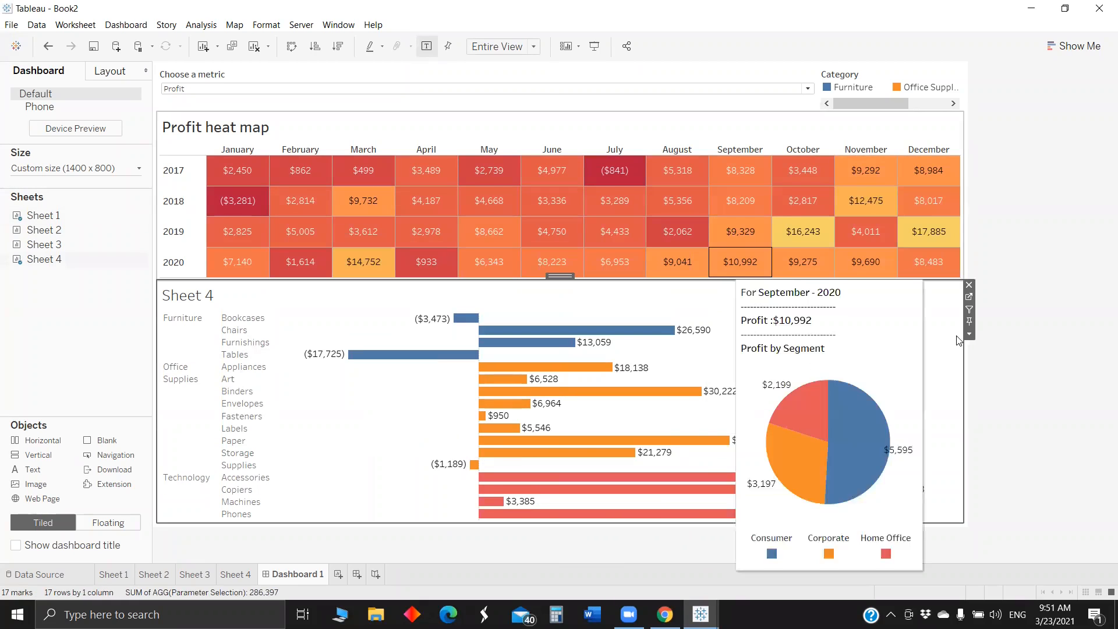
- Open the layout settings of Sheet 4 on the dashboard
click(118, 65)
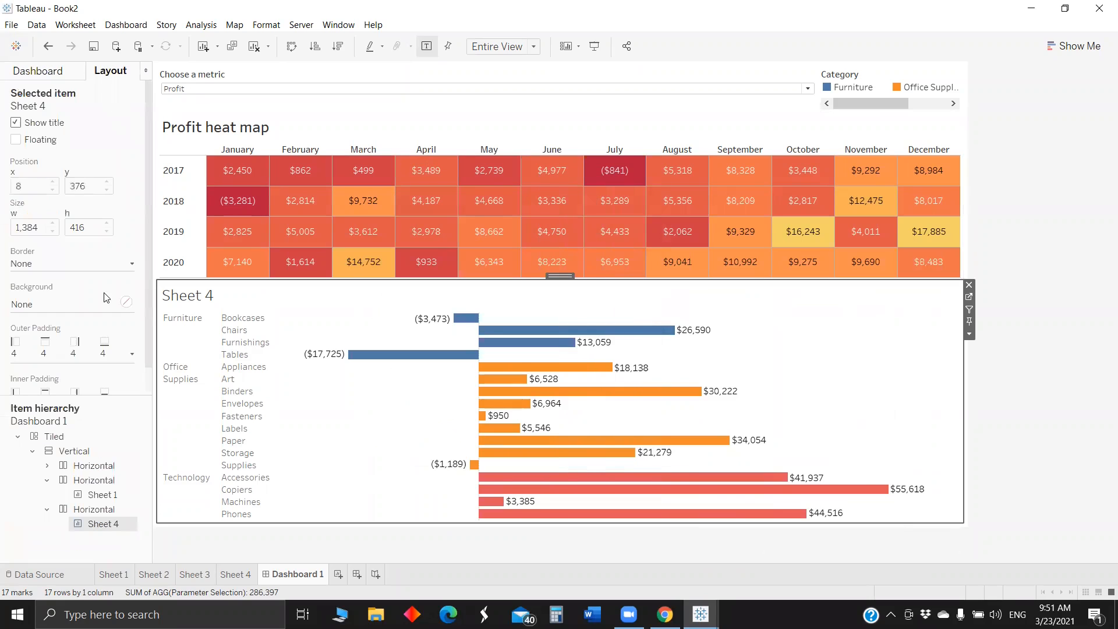